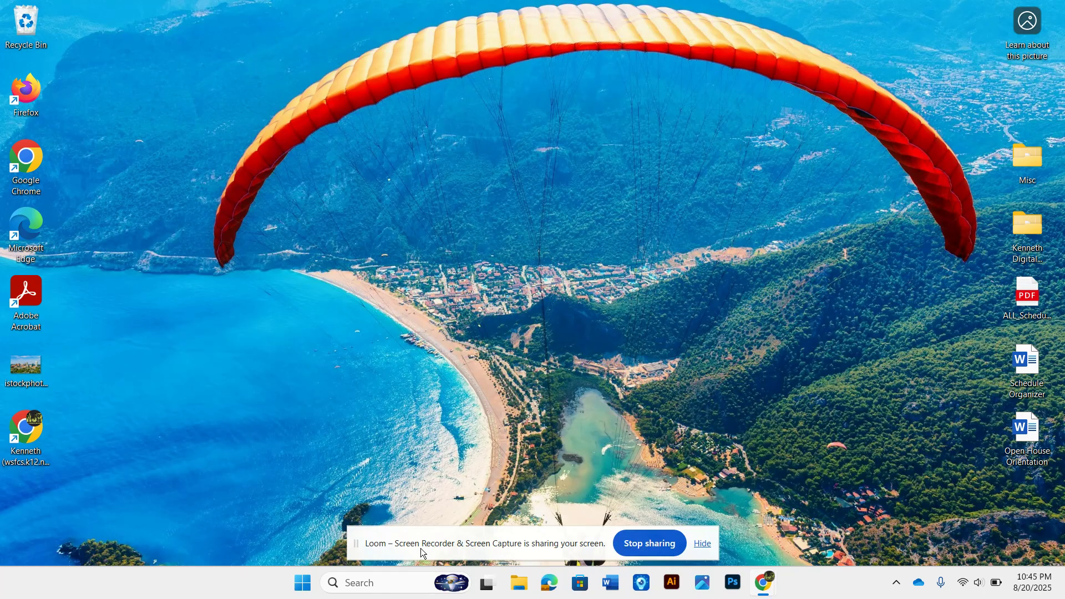
drag(434, 542, 786, 541)
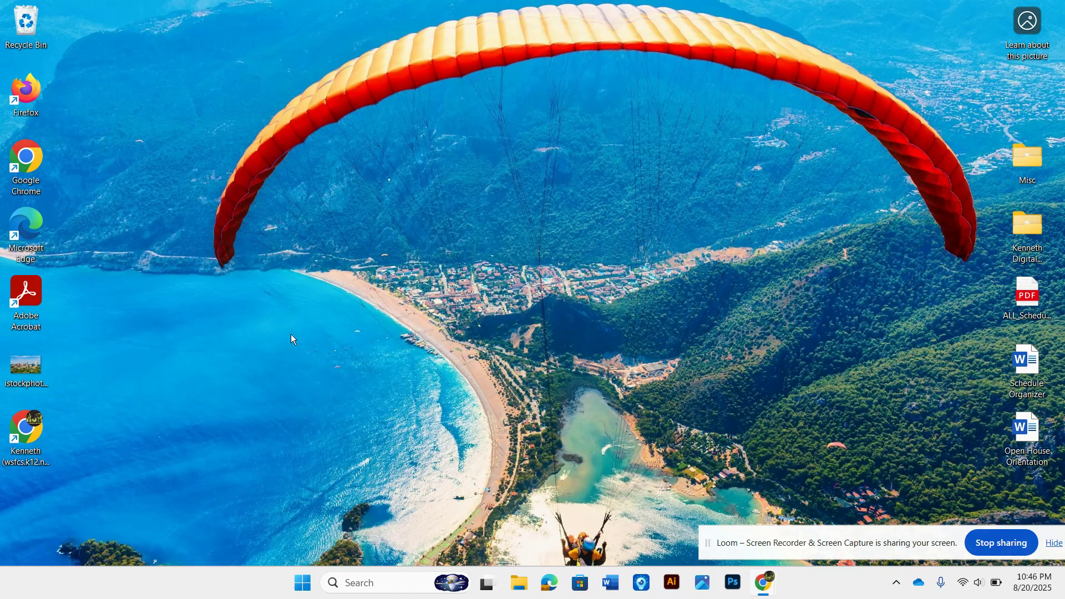
Step: Create a new desktop folder named with the student's full name and move it beside the top-left icons
right_click(204, 165)
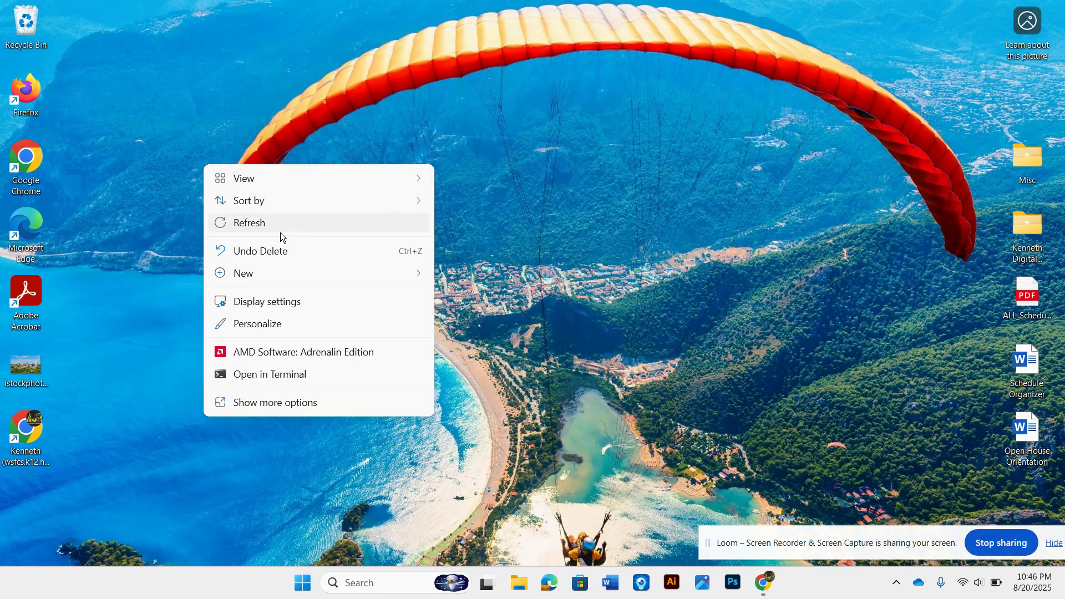
mouse_move(241, 271)
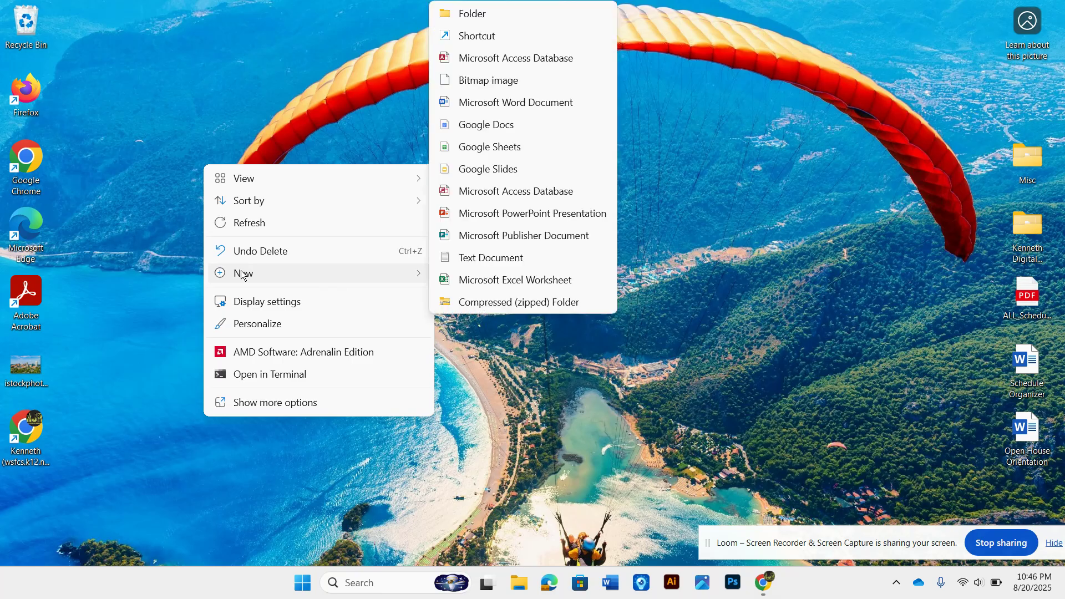
click(505, 18)
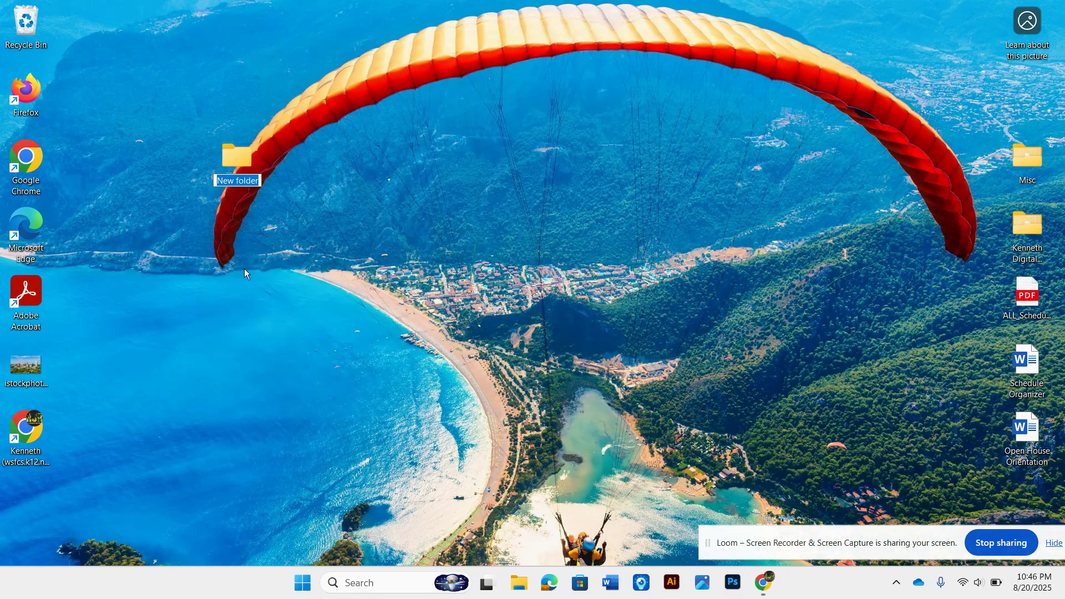
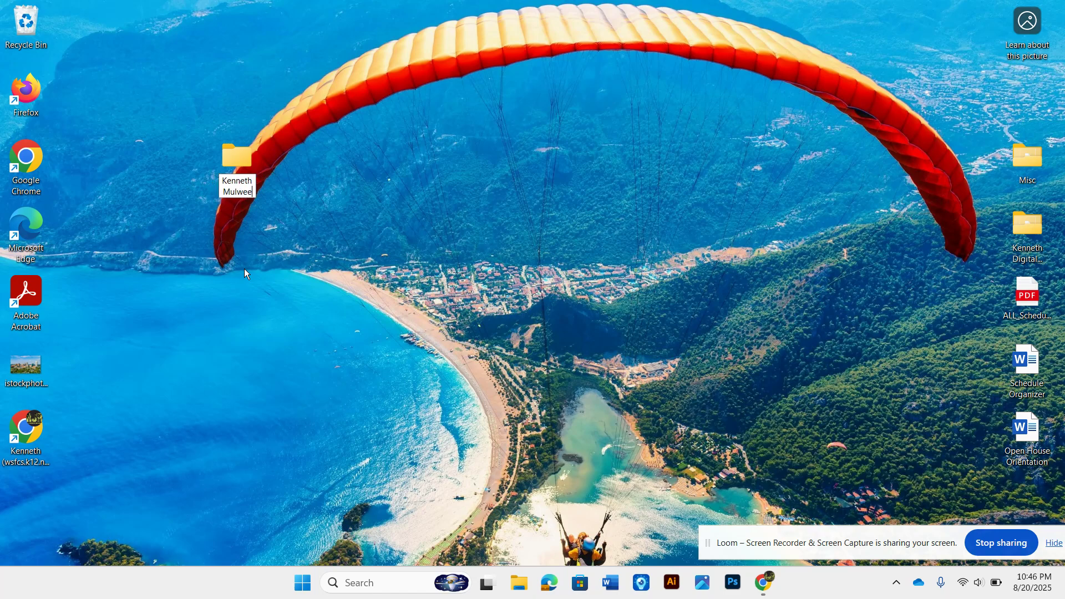
key(Return)
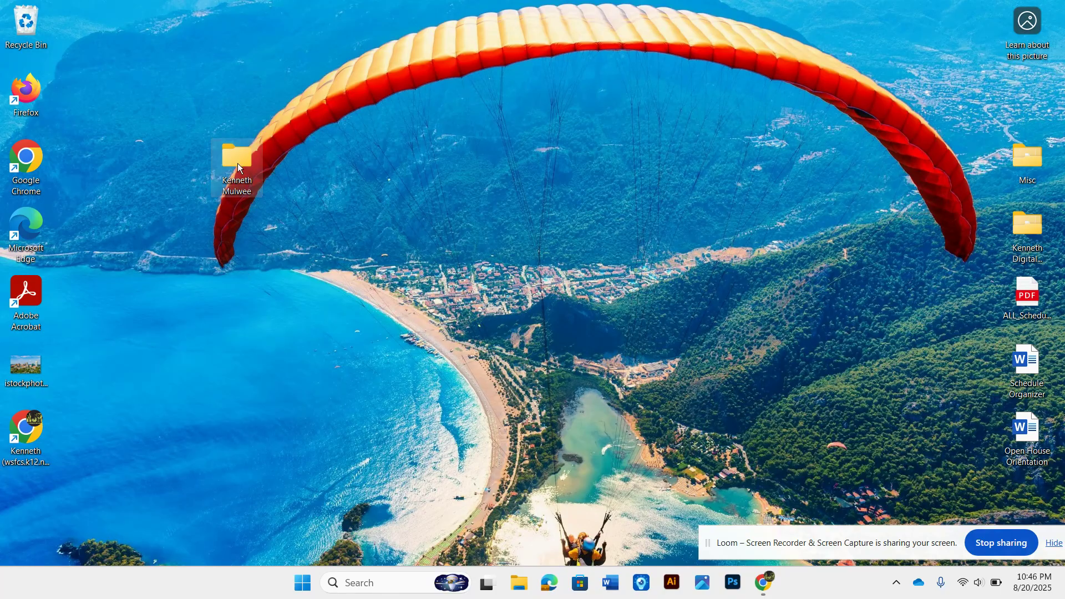
drag(238, 163, 151, 111)
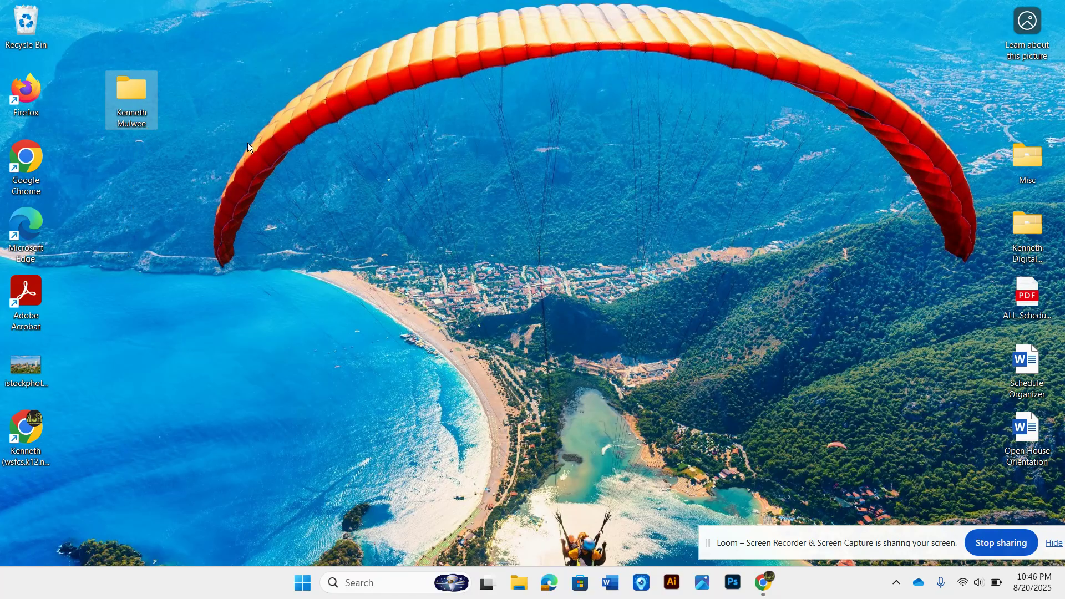
Step: Add a desktop shortcut for Adobe Illustrator 2025 from the Start menu's full app list
click(302, 584)
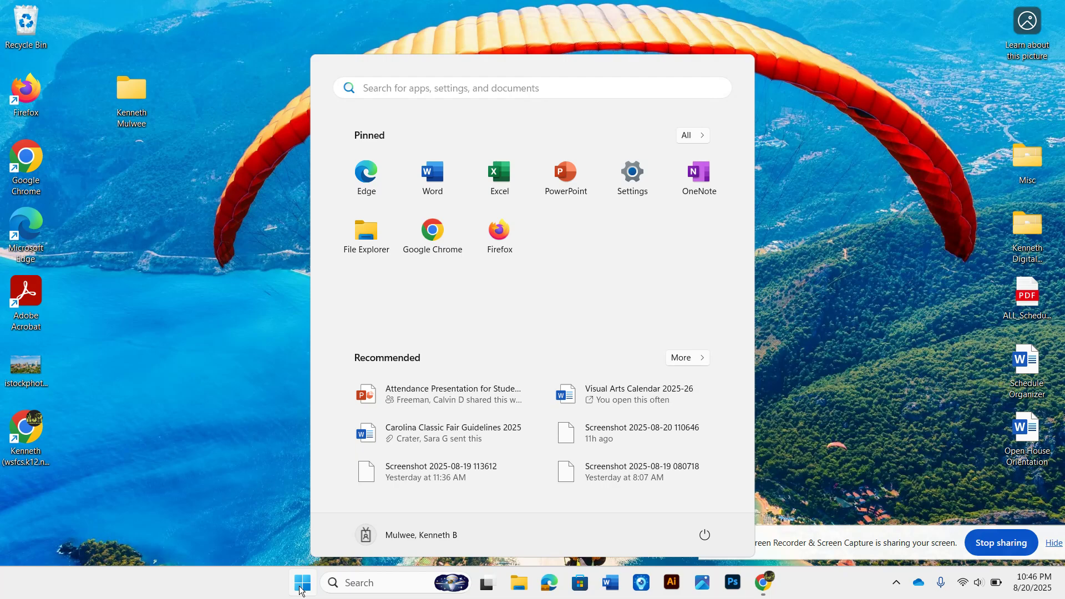
click(298, 506)
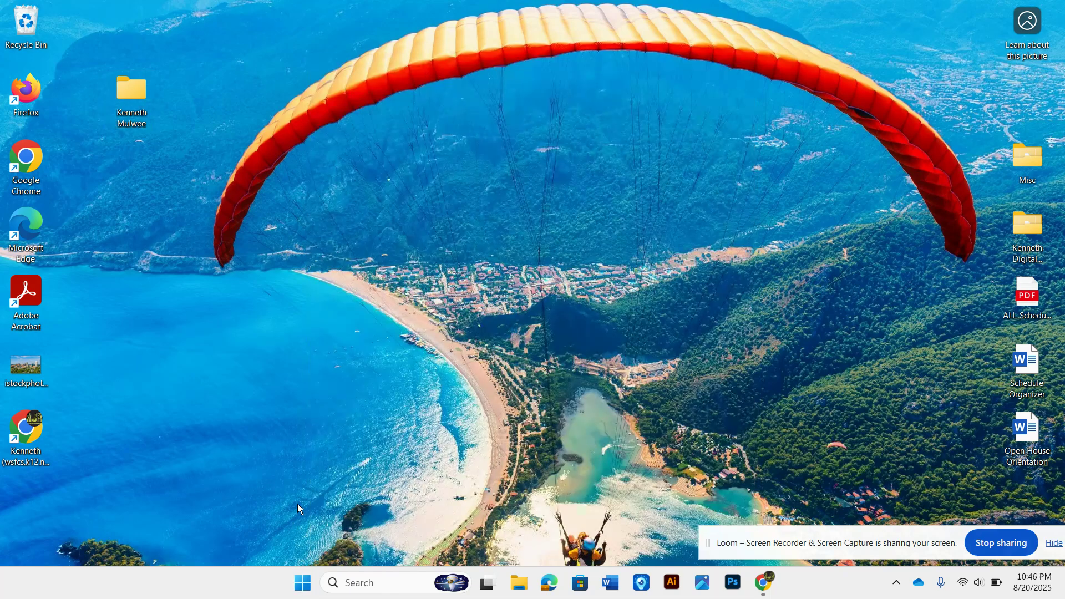
click(302, 583)
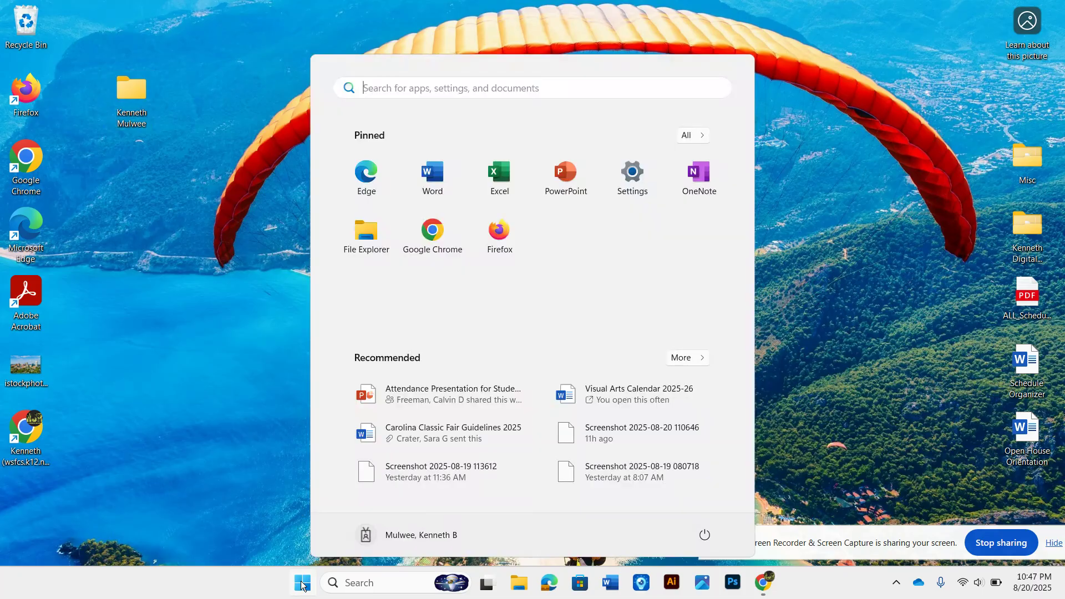
click(701, 137)
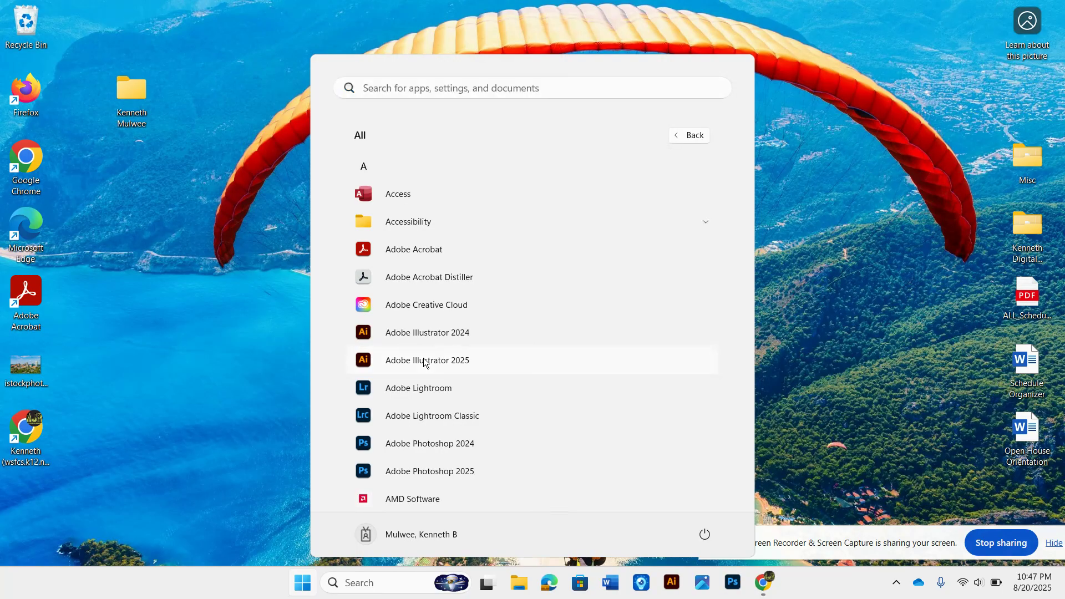
drag(424, 363, 138, 169)
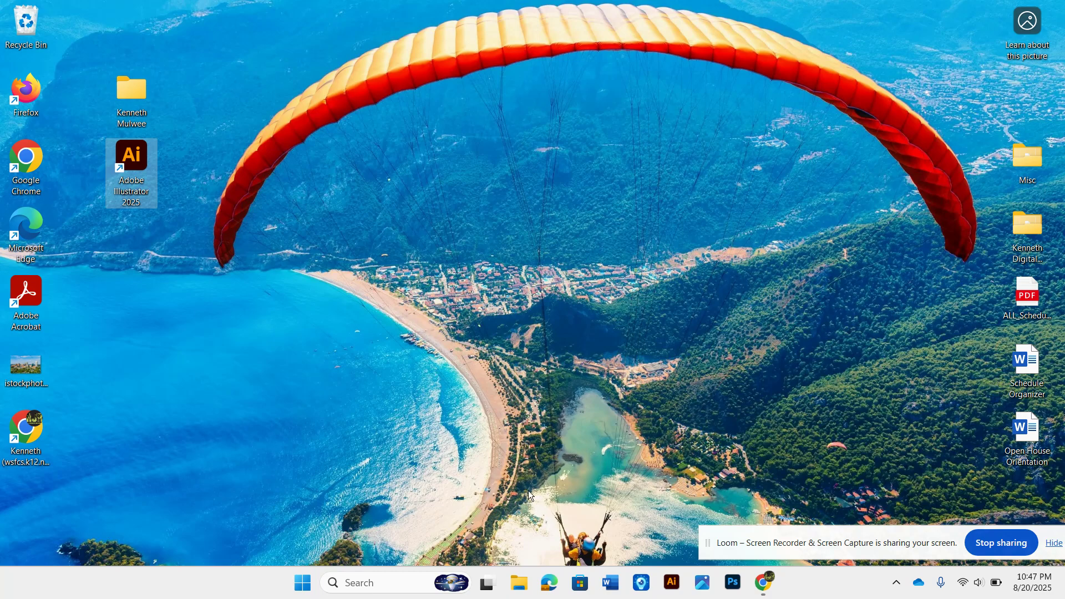
Step: Add a desktop shortcut for Adobe Photoshop 2025 from the app list, placing it below the Illustrator shortcut
click(301, 590)
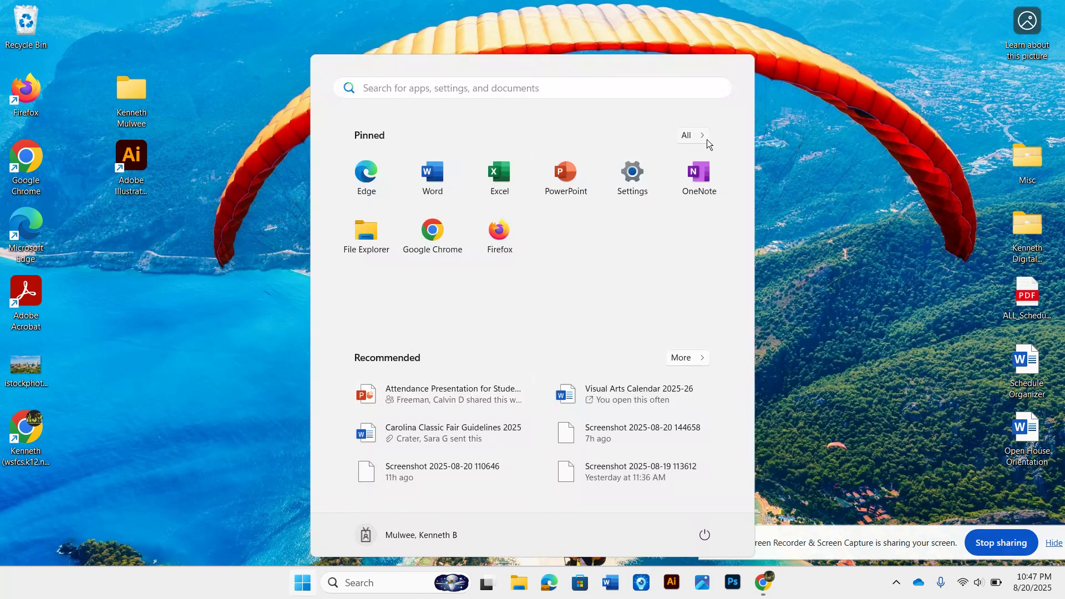
click(699, 135)
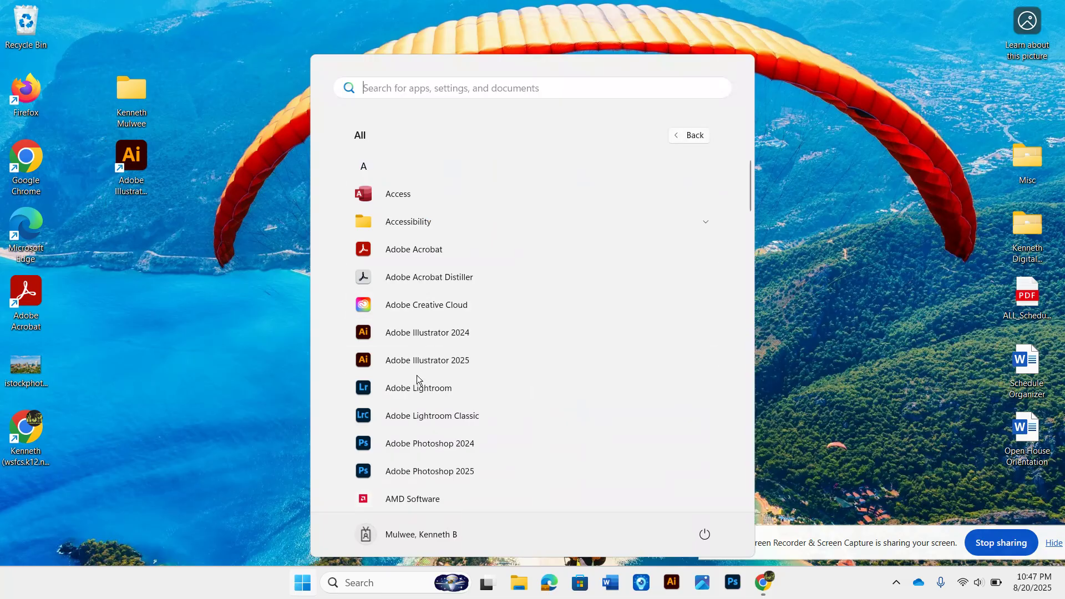
scroll(417, 375, down, 2)
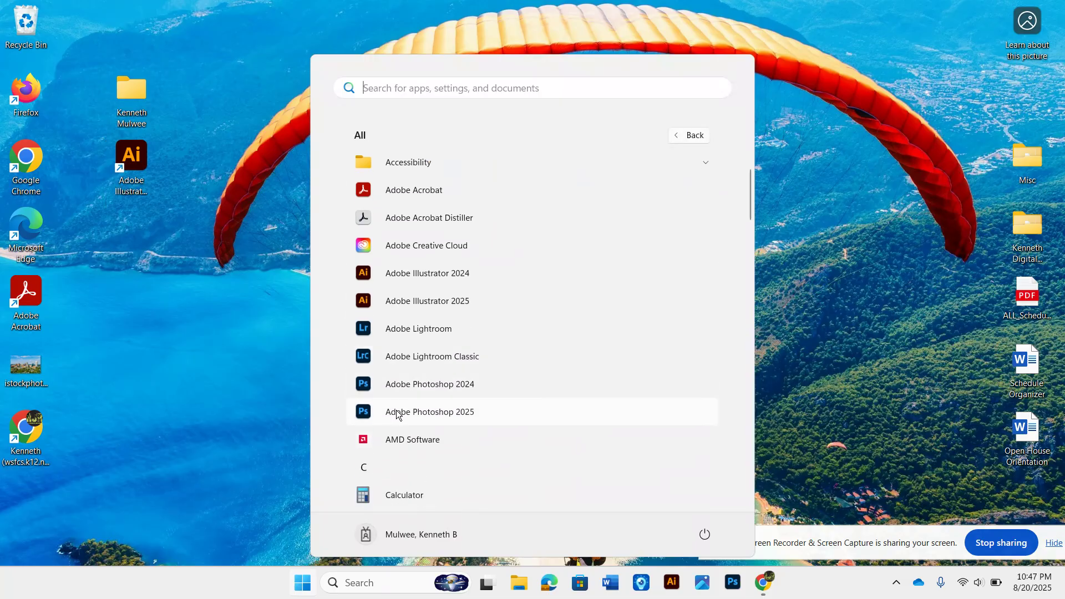
drag(397, 415, 234, 319)
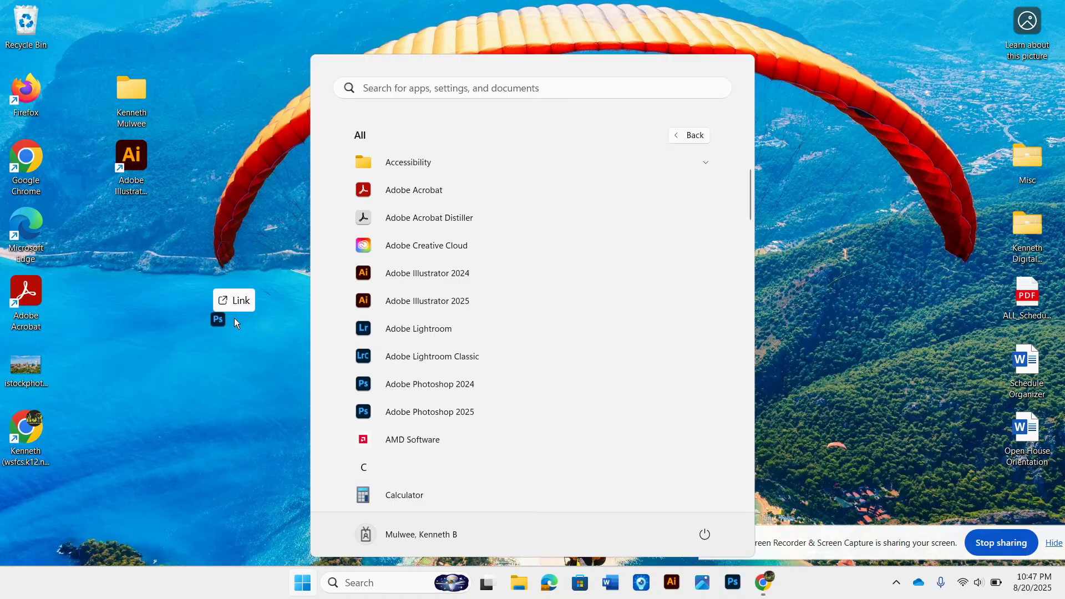
drag(144, 248, 144, 248)
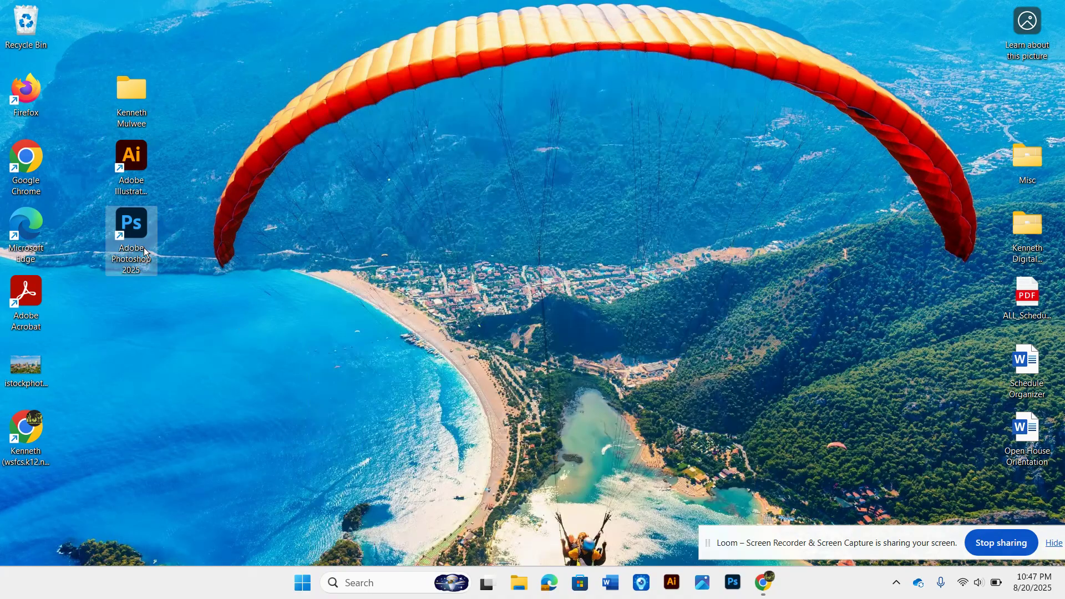
click(183, 235)
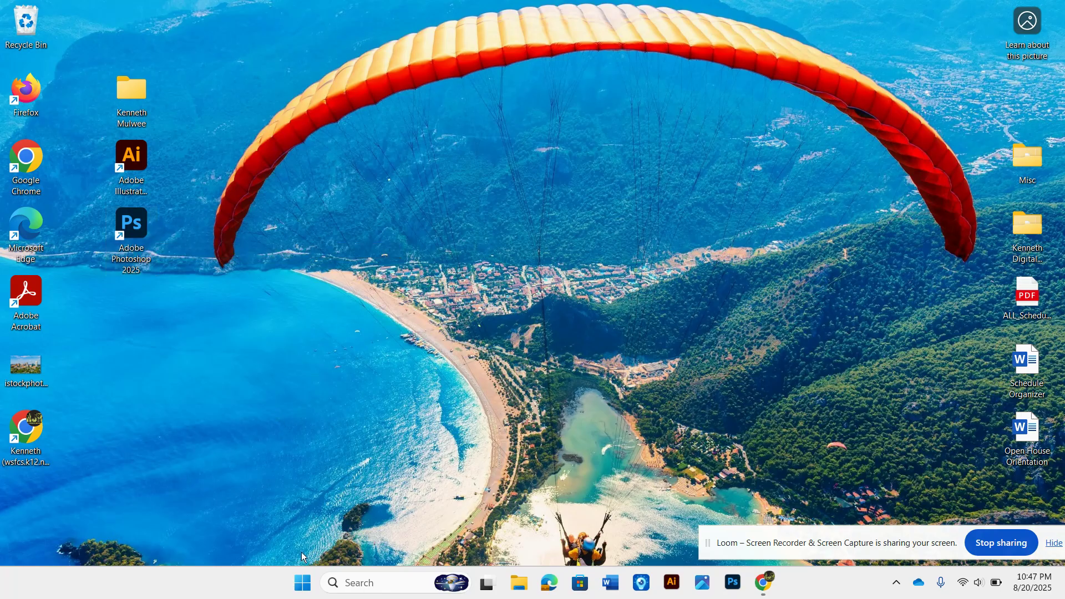
Step: Open the account menu in the Start menu to view the sign-out options, then close it
click(299, 581)
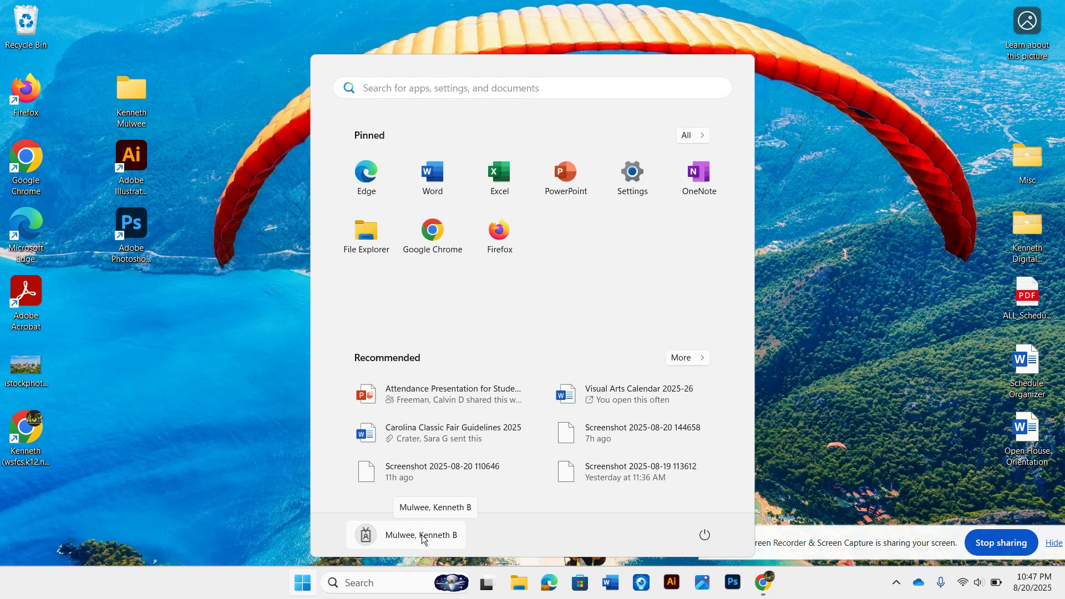
click(368, 534)
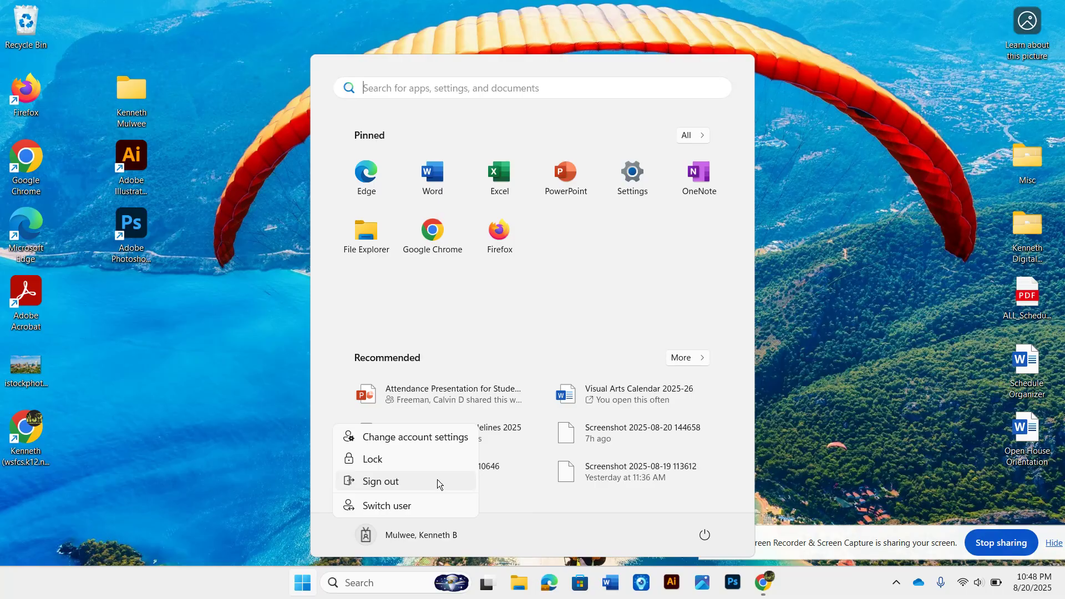
click(232, 193)
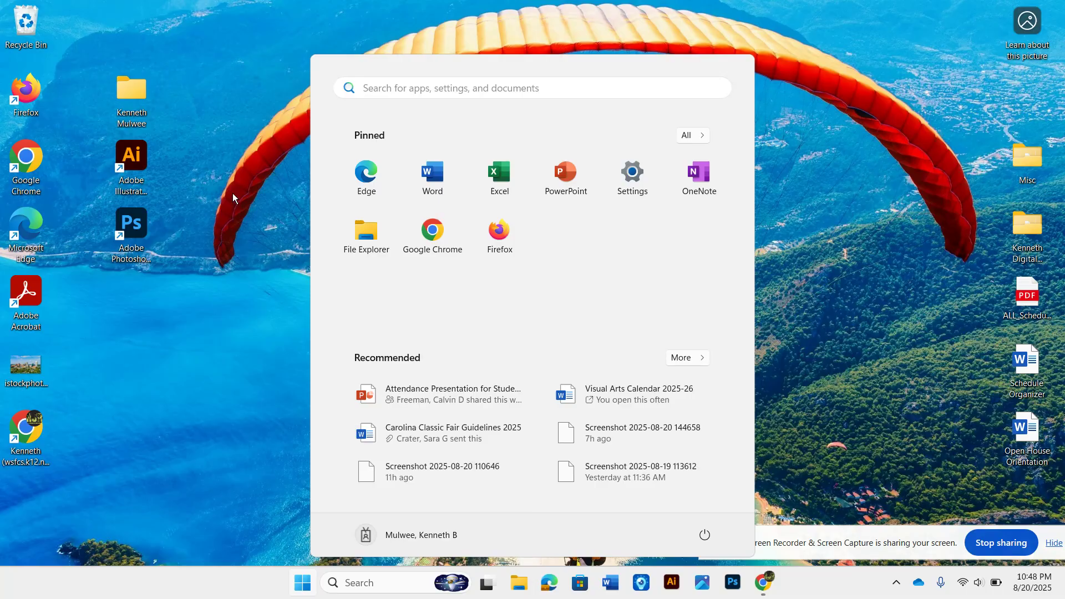
click(203, 132)
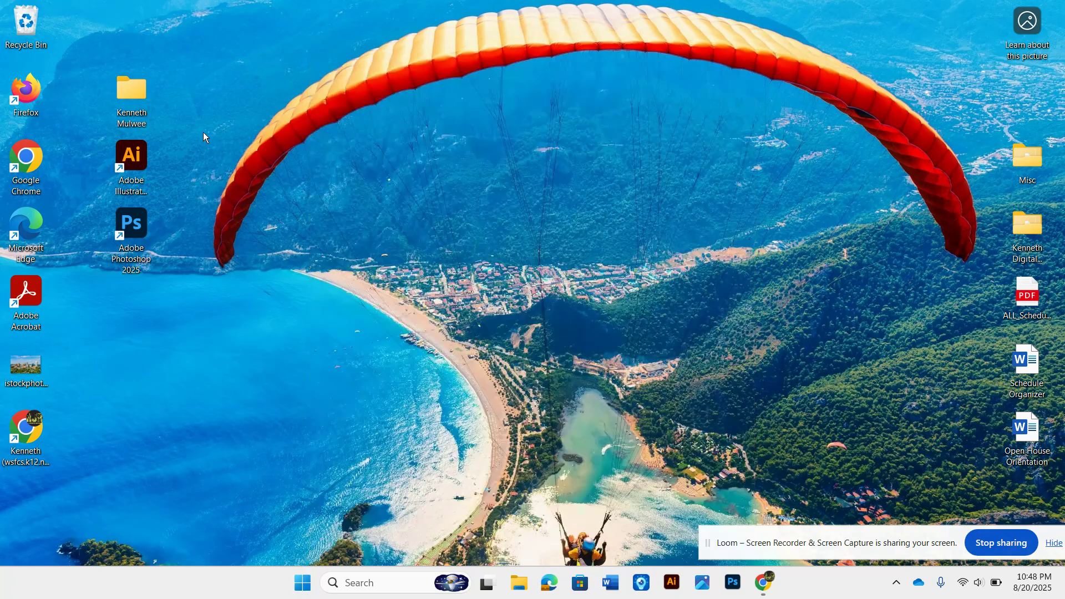
Step: Open the new folder's context menu to view its delete option, then dismiss it
right_click(124, 88)
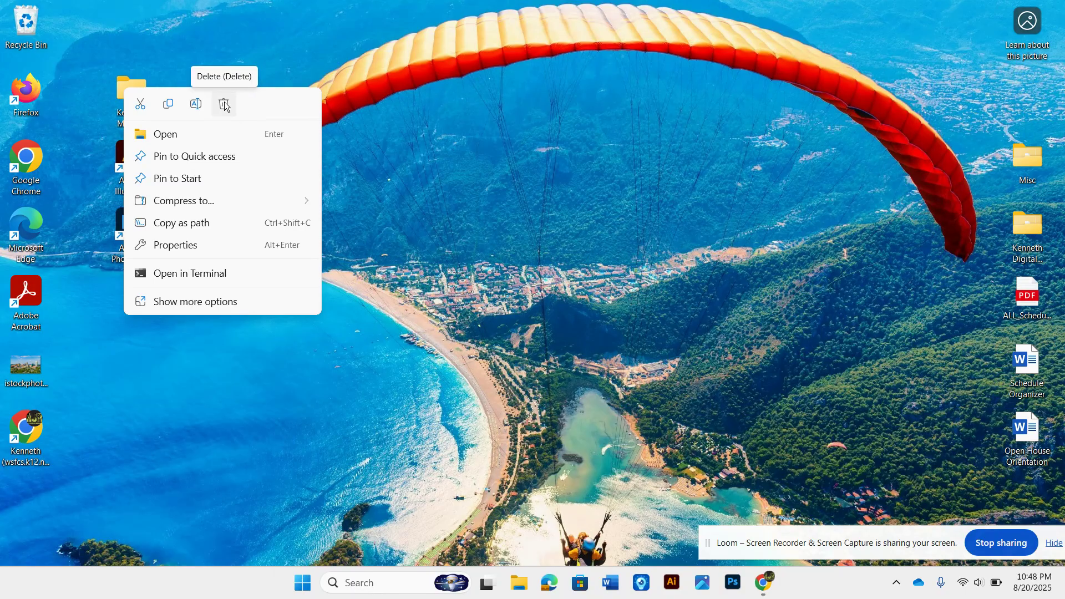
click(484, 148)
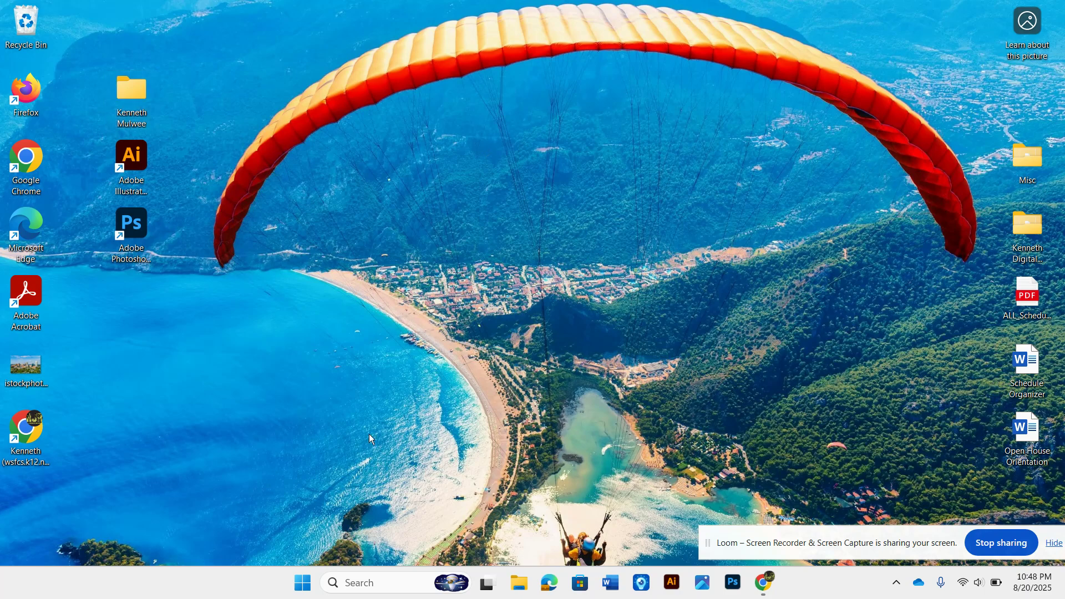
Step: Reopen the Start menu's account menu to point out the Sign out option, then close it
click(302, 582)
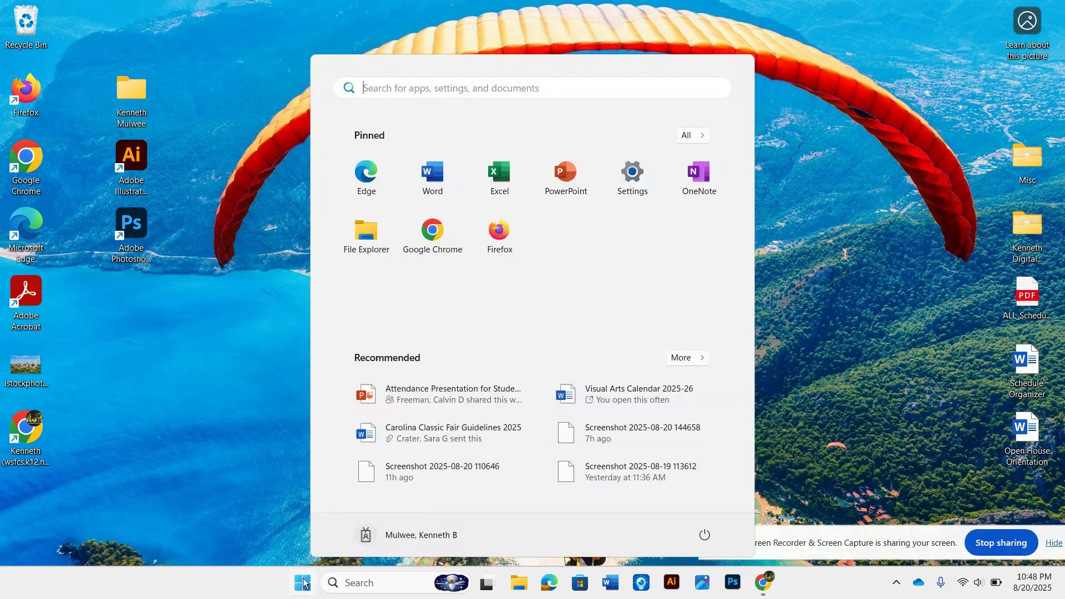
click(372, 535)
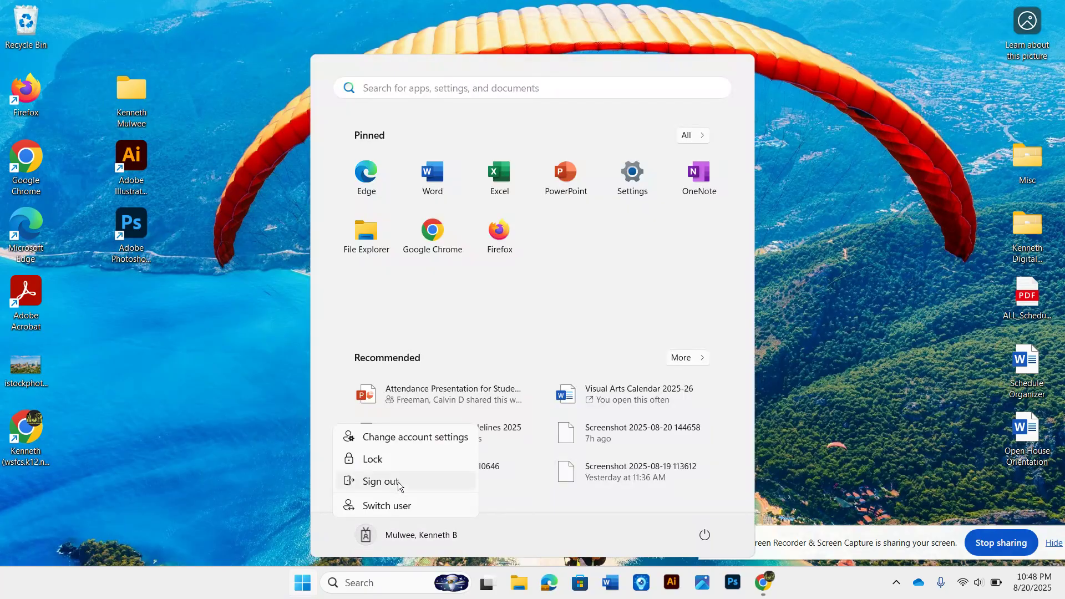
click(175, 378)
click(174, 377)
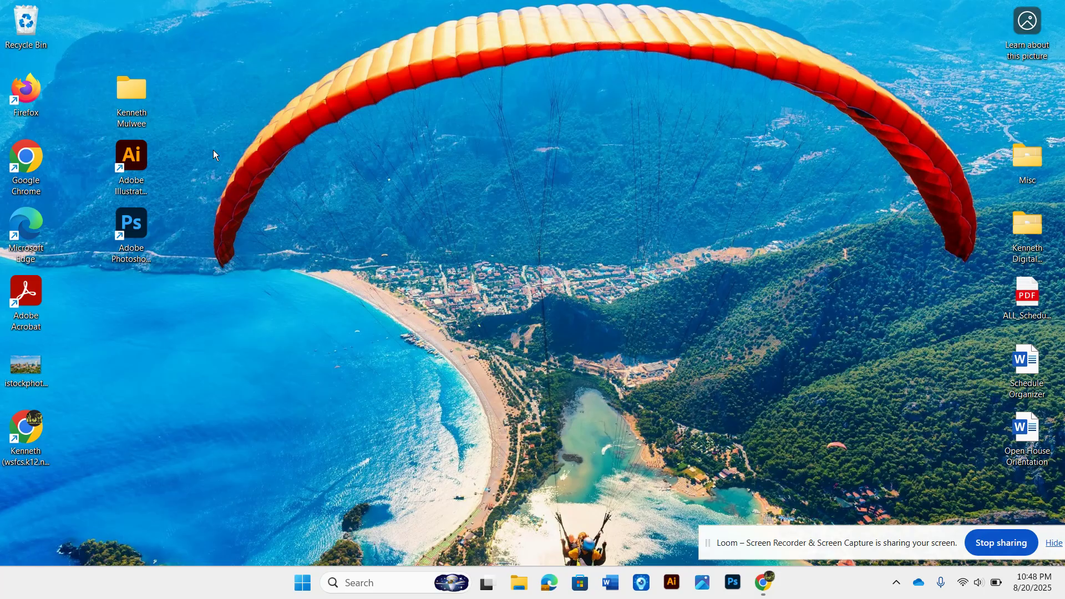
click(764, 586)
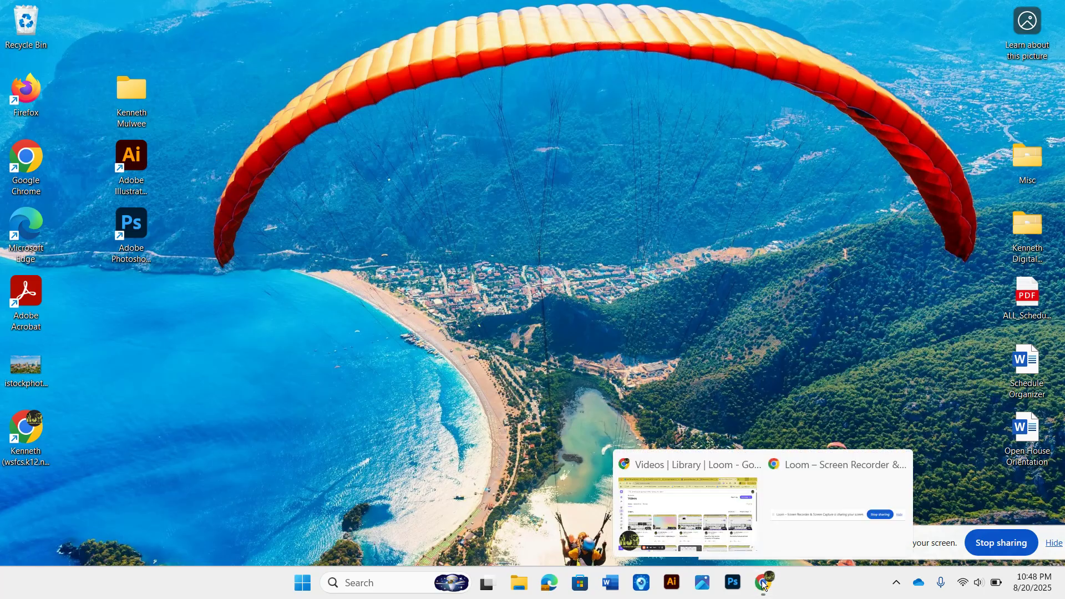
click(725, 542)
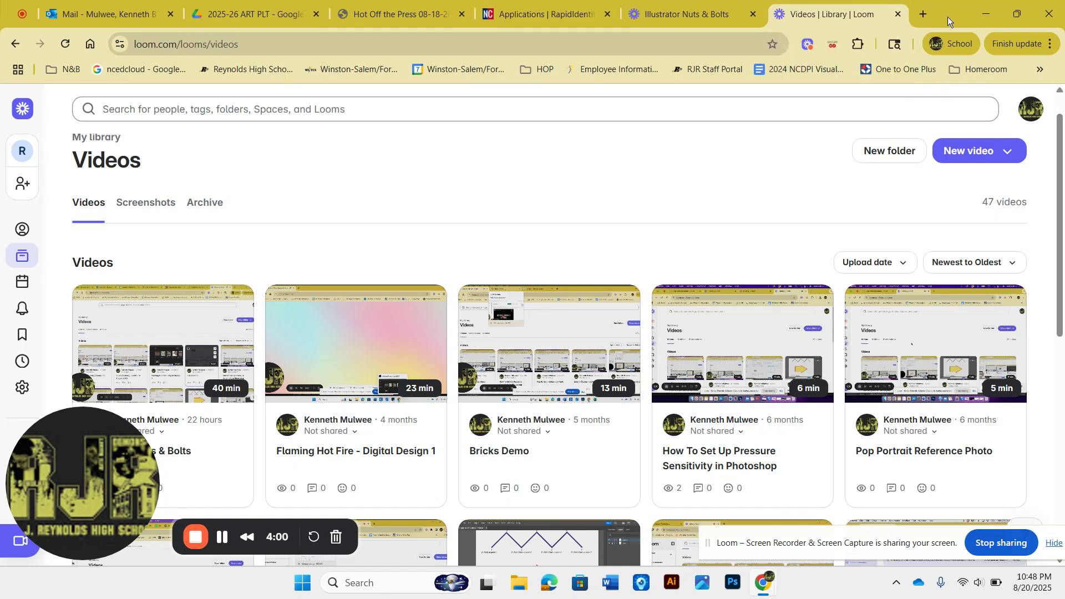
click(984, 18)
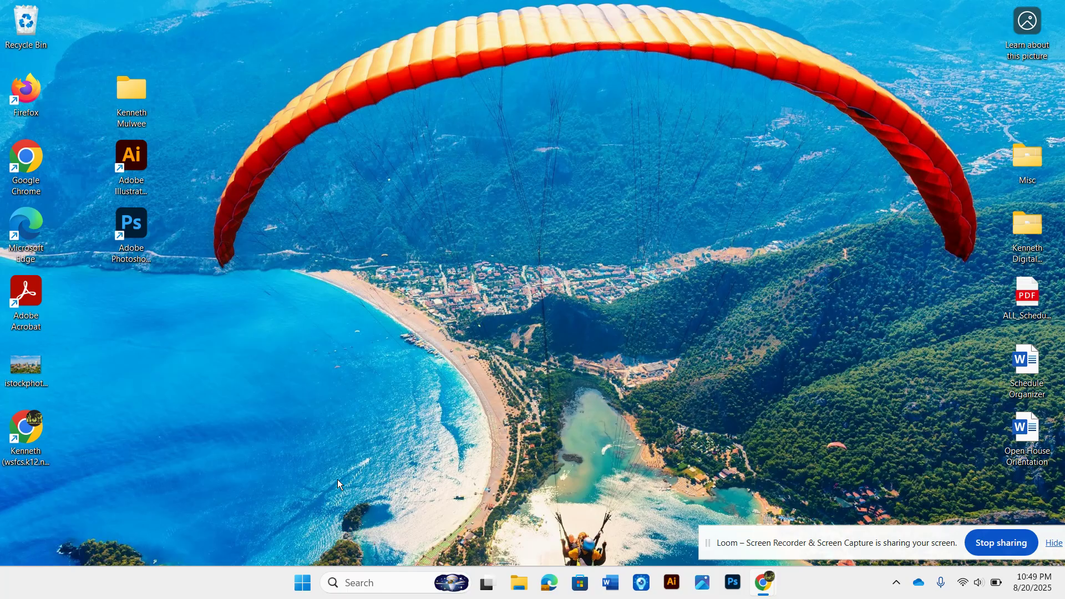
Step: Take a rectangular screen snip of the desktop shortcuts area
key(super+shift+s)
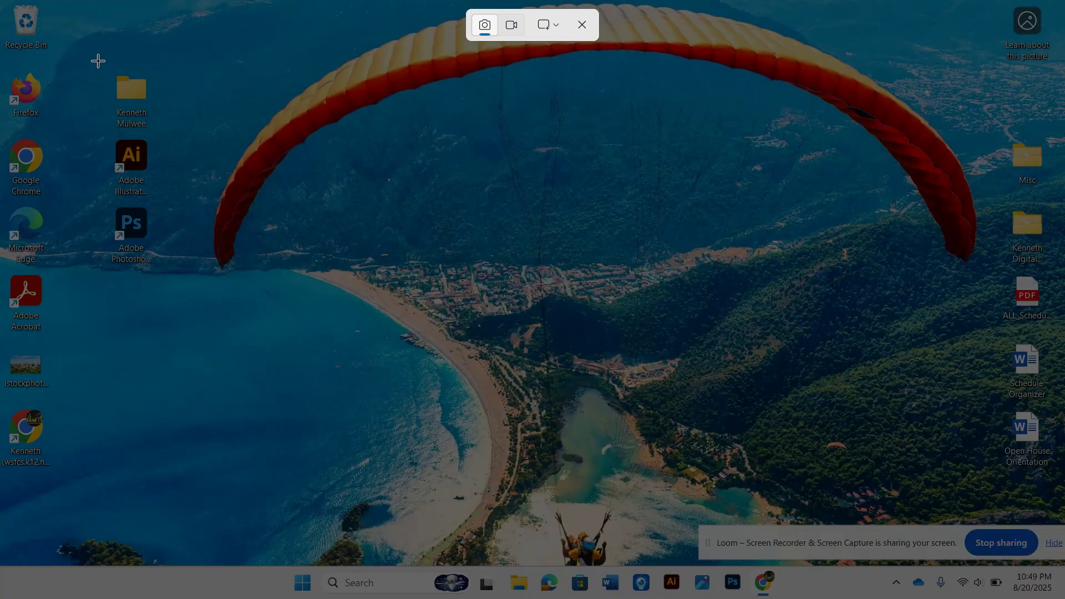
drag(97, 61, 165, 288)
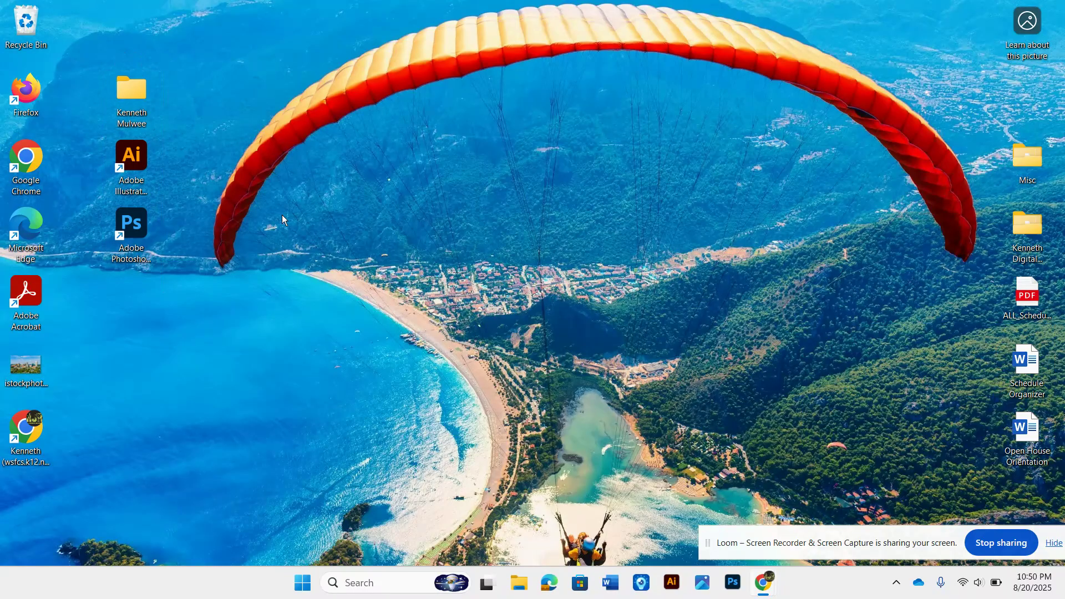
Step: Switch to the browser's NCEdCloud Applications tab and scroll through the application tiles
mouse_move(763, 581)
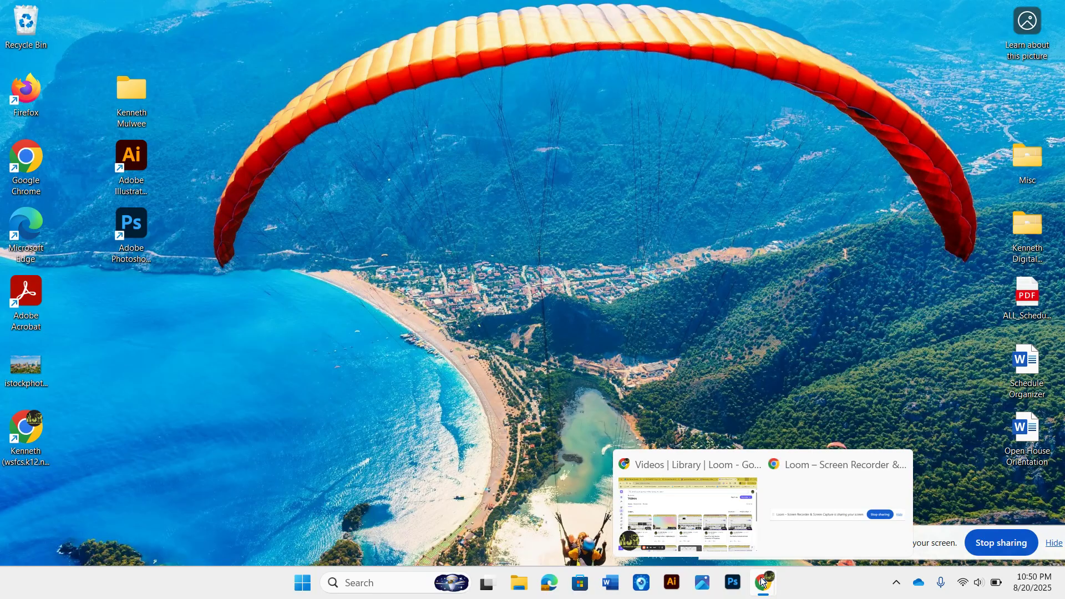
click(708, 461)
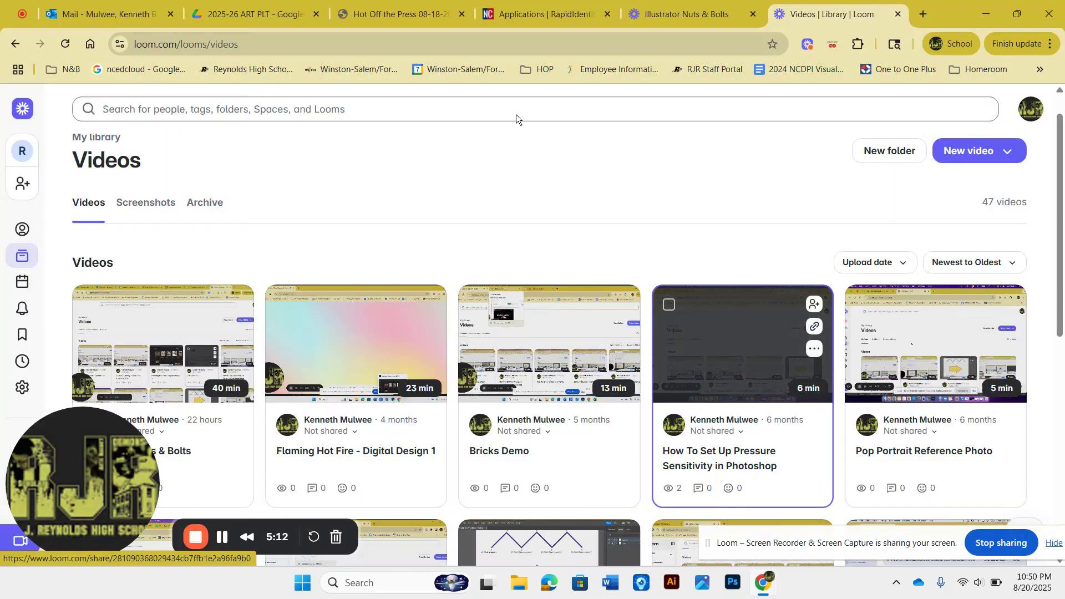
click(519, 11)
scroll(645, 239, down, 12)
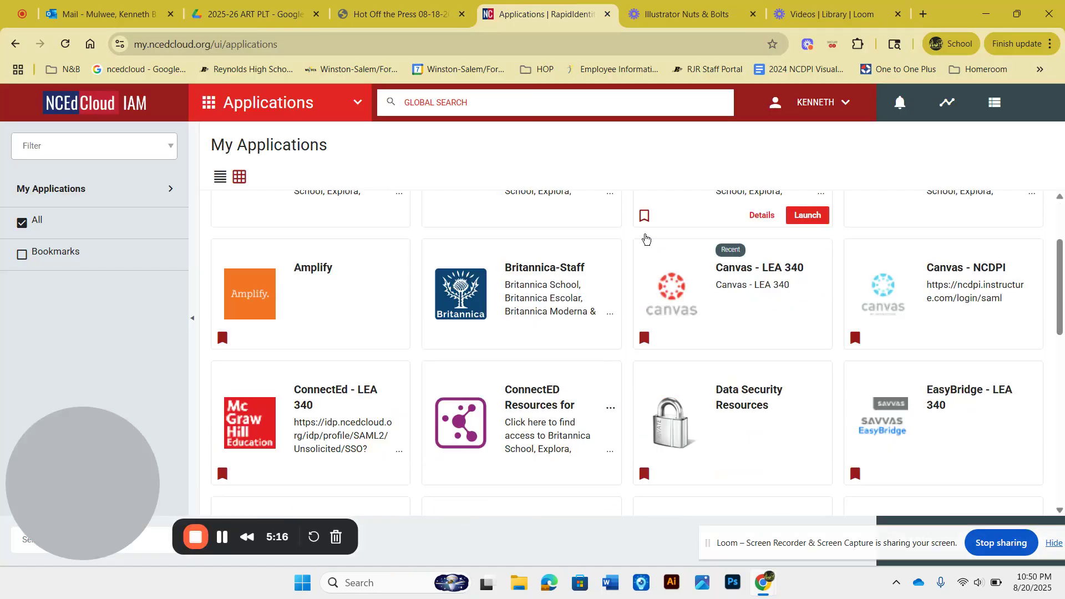
Step: Sign in to NCEdCloud from the Google search result using the browser's saved username and password
mouse_move(681, 331)
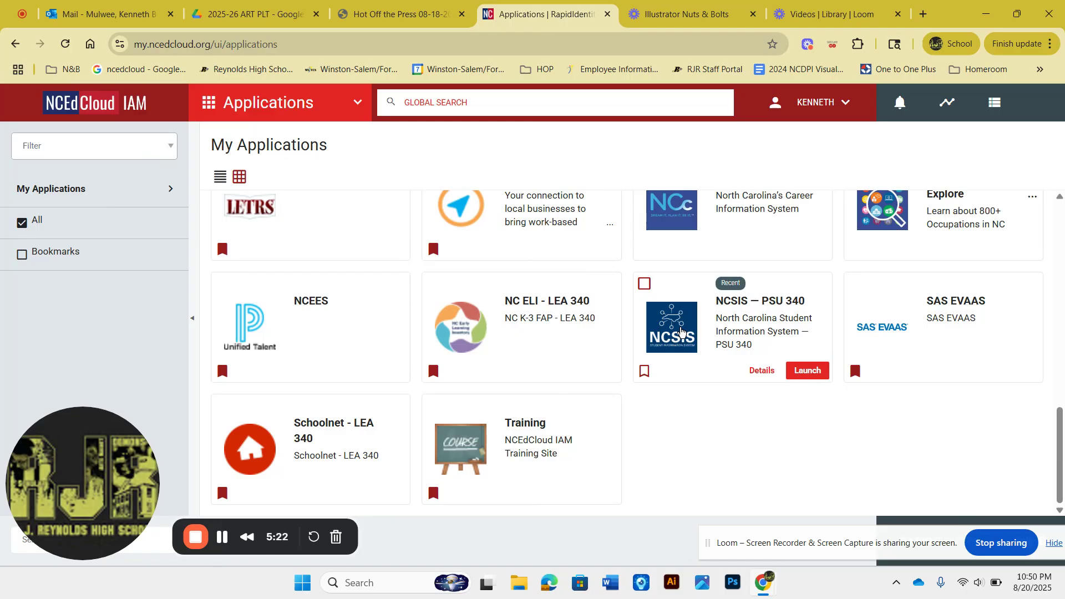
click(141, 72)
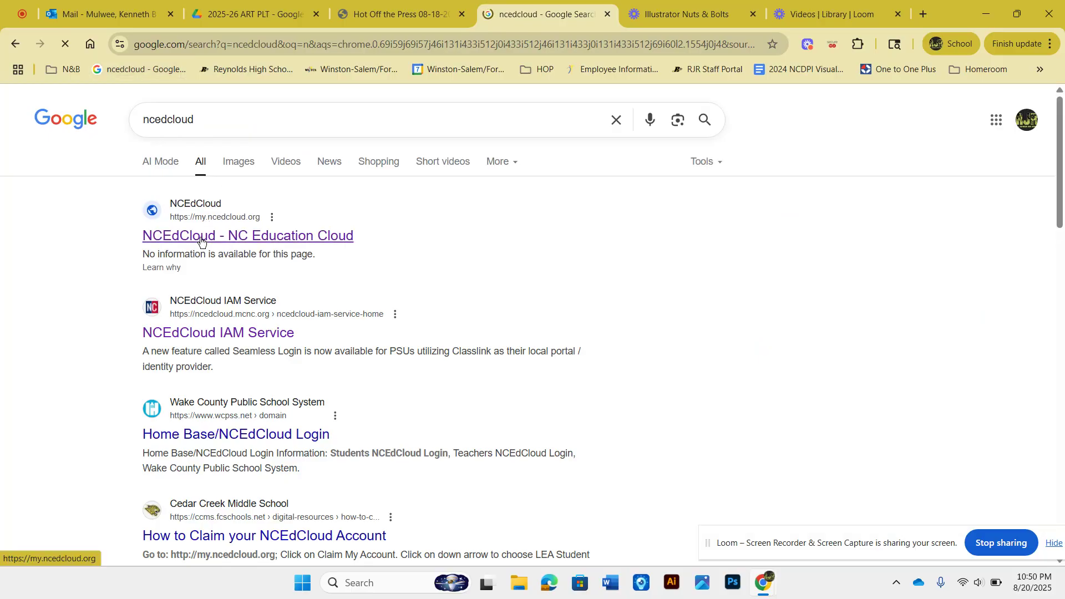
click(202, 239)
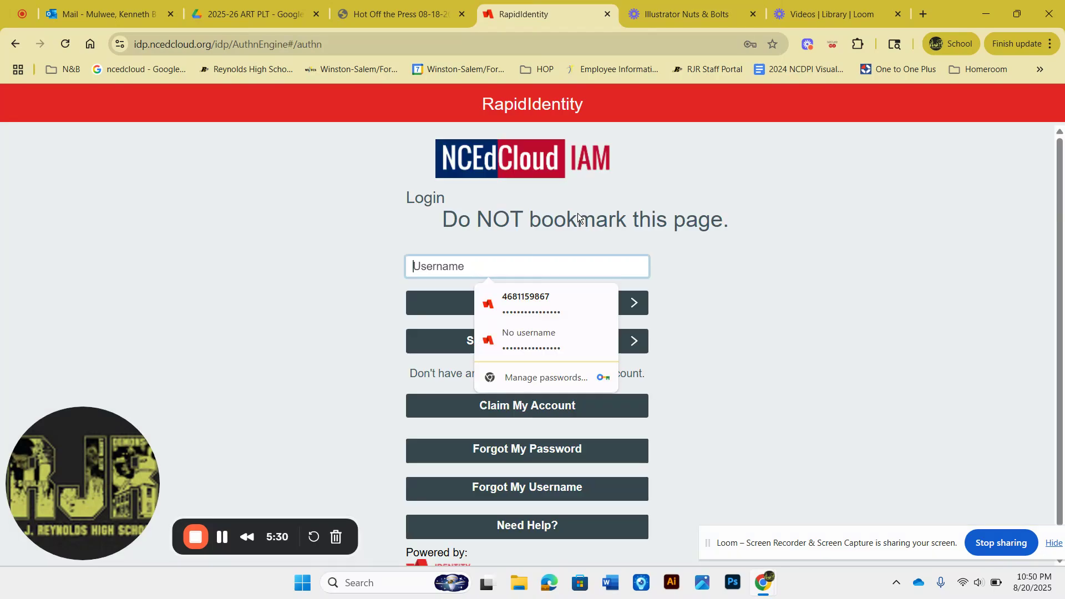
click(543, 300)
click(543, 302)
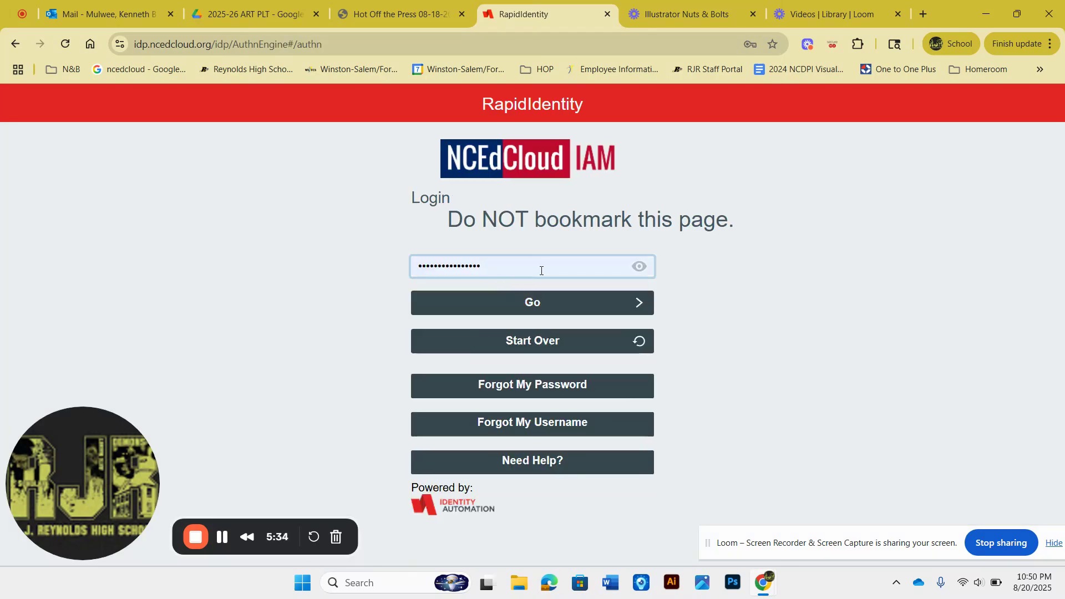
key(BackSpace)
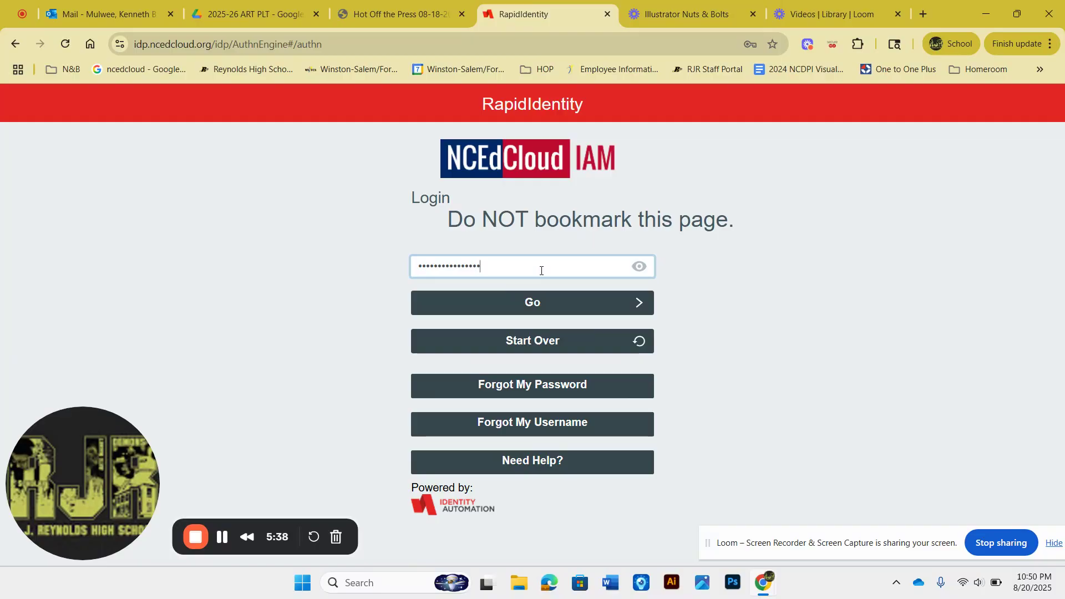
key(Return)
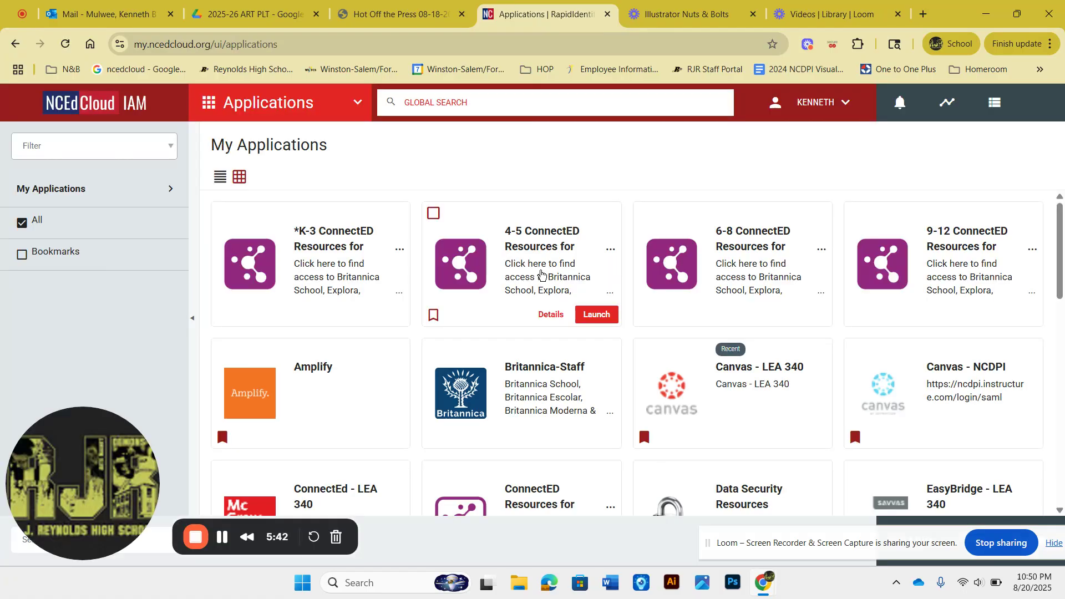
Step: Launch the Canvas - LEA 340 application and open the DIGITAL DESIGN I - Mulwee course
click(673, 412)
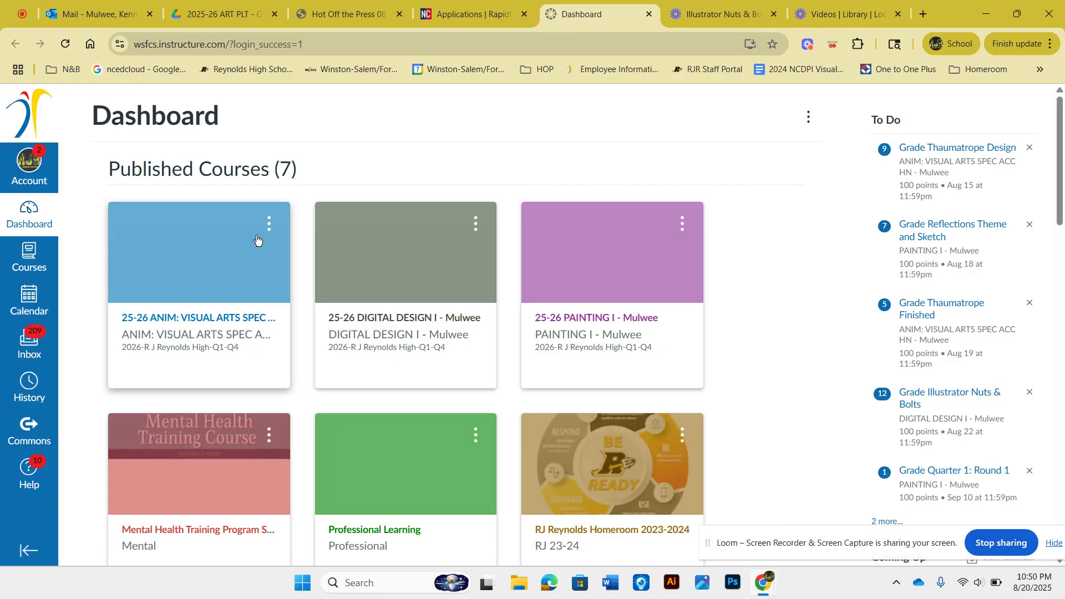
click(391, 272)
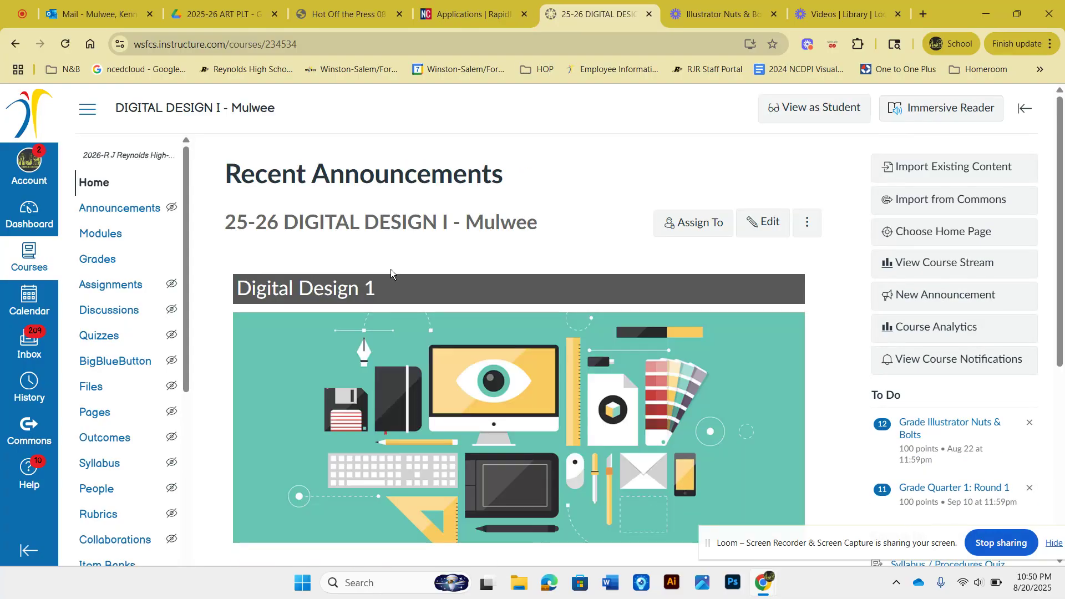
Step: Switch the course to Student View and open the Bell Ringer / Playlist / Exit Ticket link on the home page
click(794, 118)
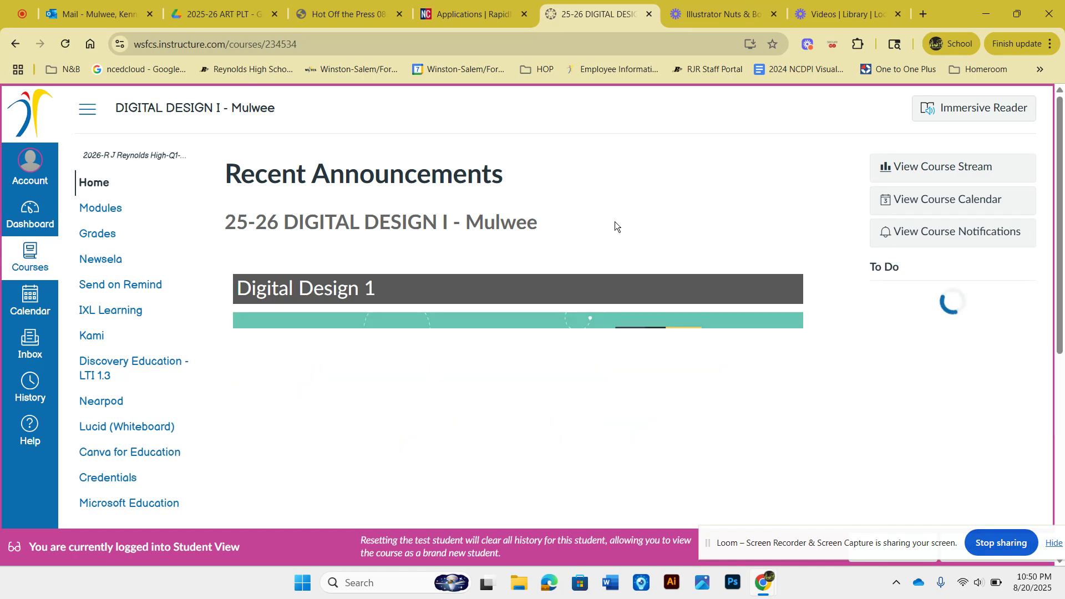
scroll(614, 221, down, 2)
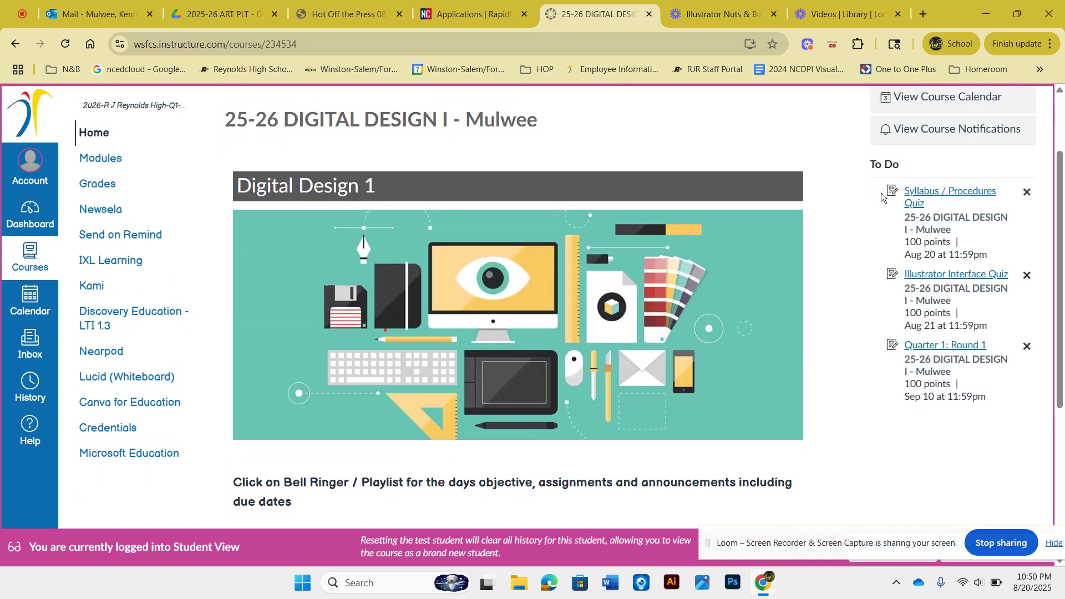
scroll(876, 360, down, 1)
scroll(875, 360, up, 2)
scroll(875, 360, down, 2)
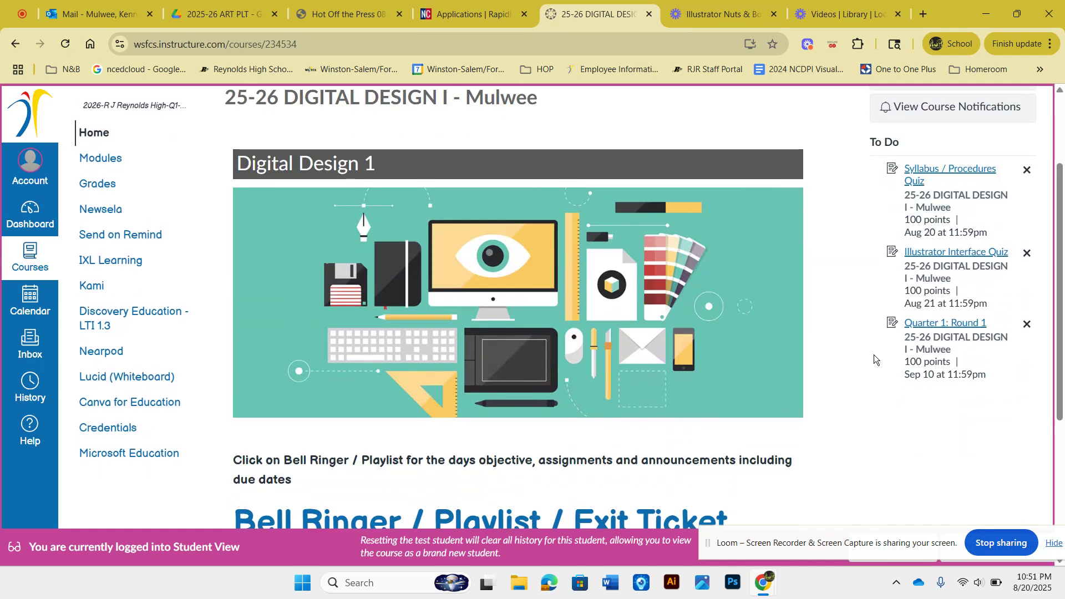
scroll(873, 355, down, 3)
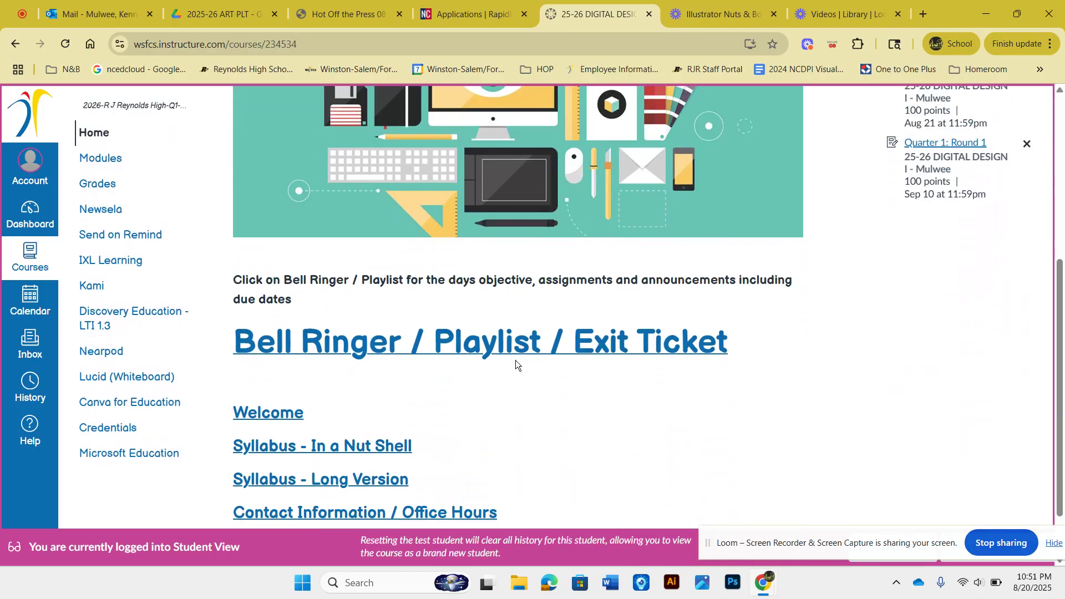
click(515, 355)
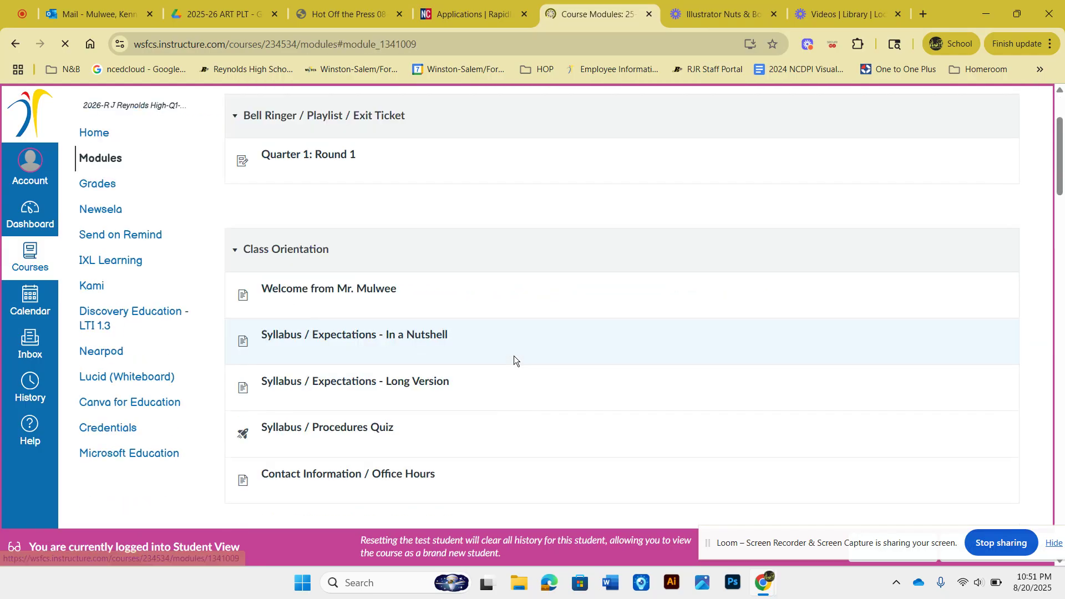
Step: Open the Quarter 1: Round 1 assignment and follow its Illustrator Nuts & Bolts assignment link
click(309, 158)
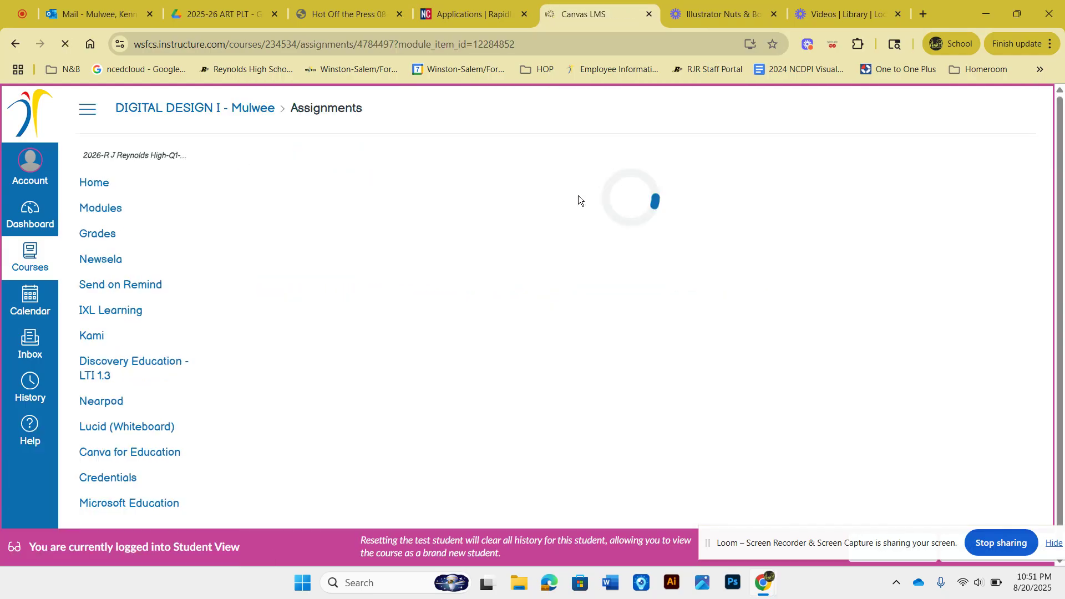
scroll(555, 322, down, 2)
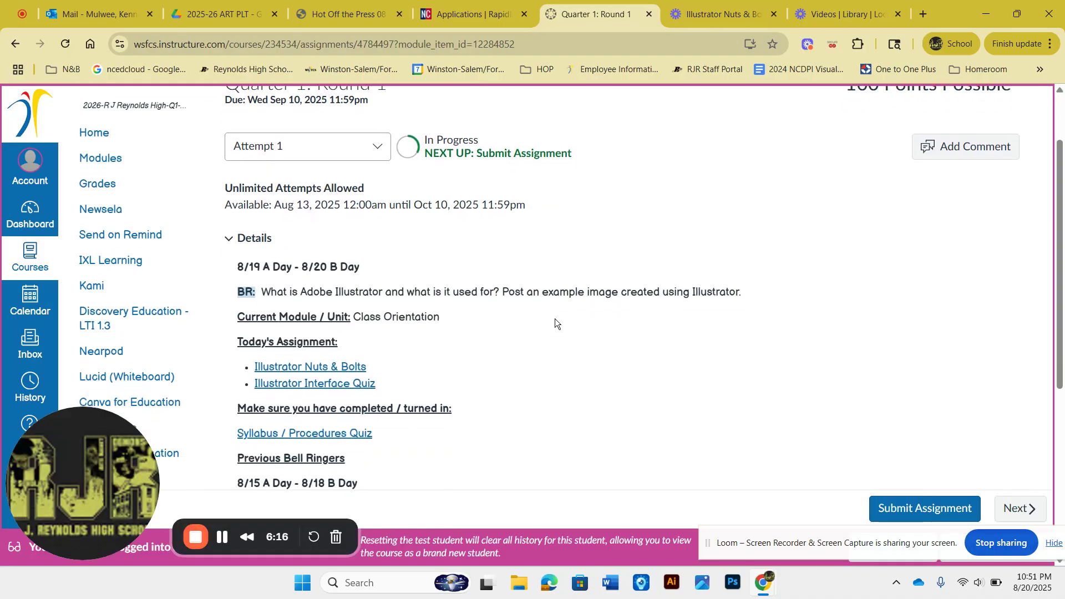
click(334, 367)
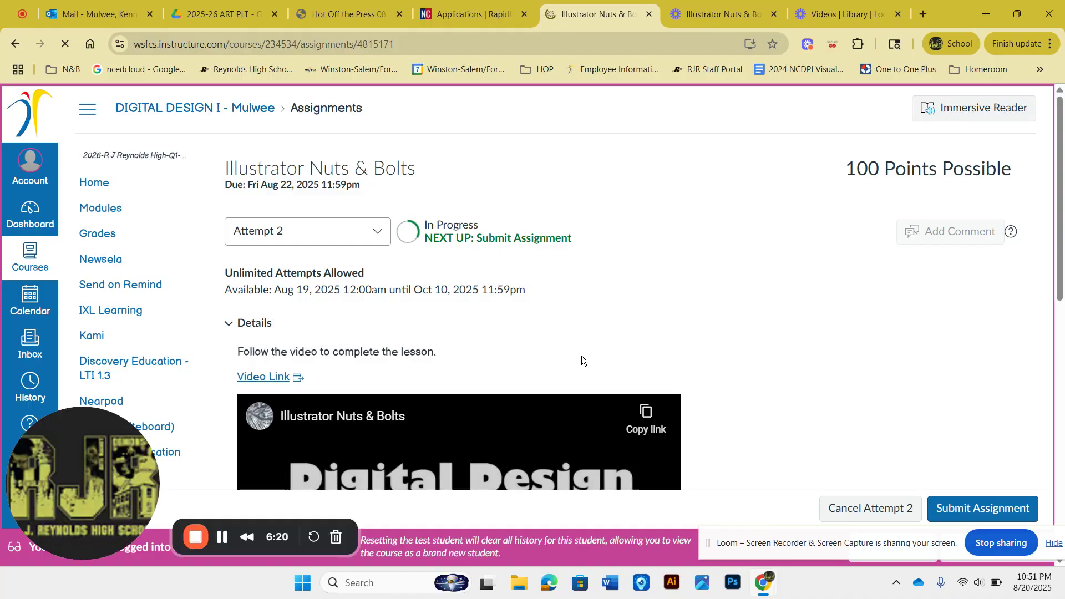
Step: Delete the previously embedded screenshot images from the assignment's submission text editor
scroll(581, 360, down, 5)
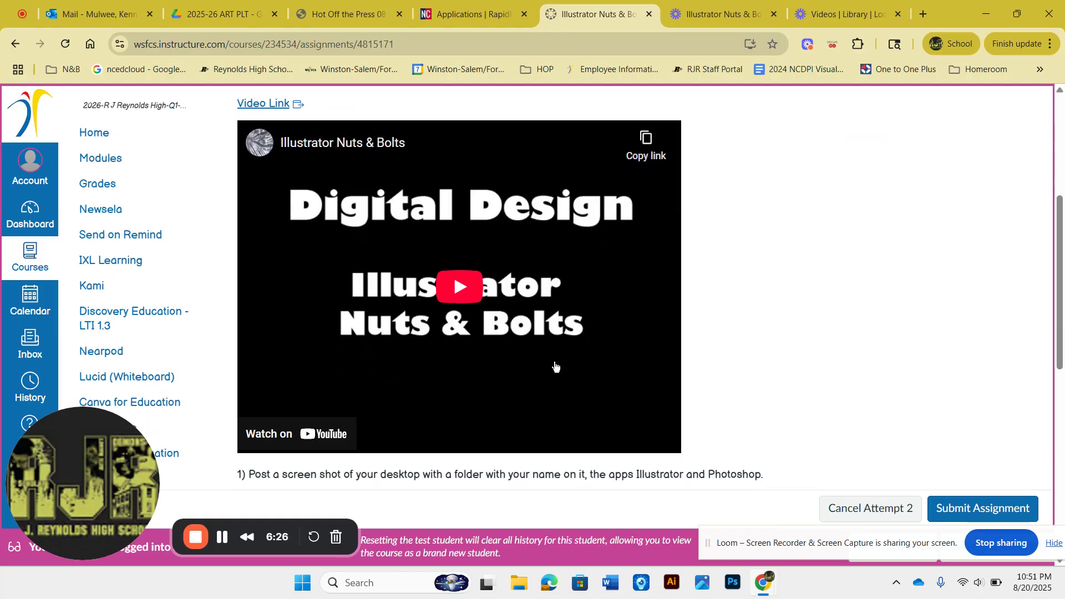
scroll(597, 364, down, 2)
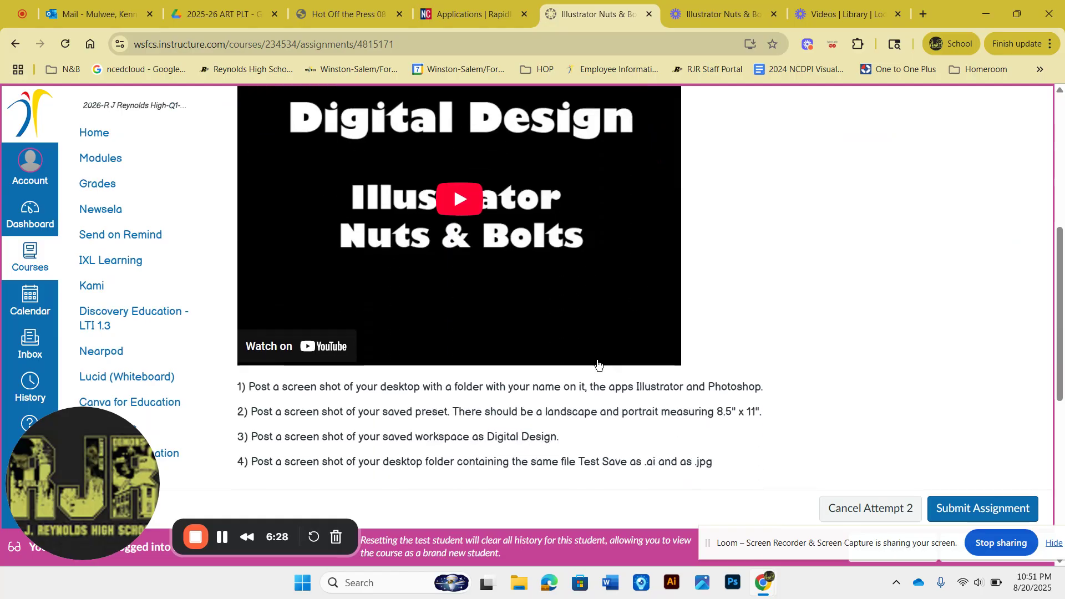
scroll(598, 364, down, 2)
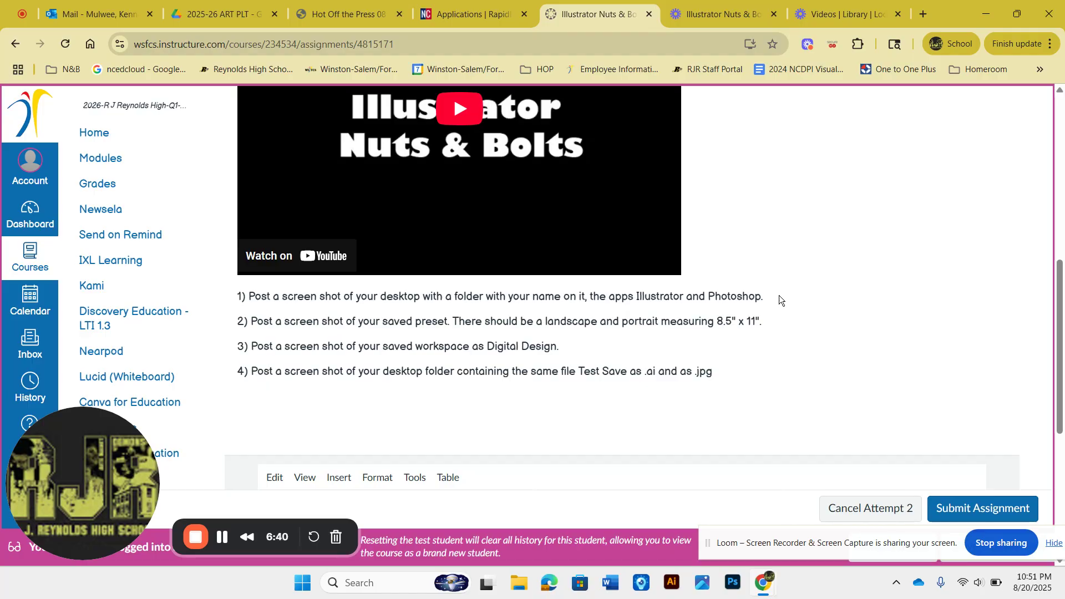
scroll(779, 295, down, 3)
scroll(779, 295, down, 5)
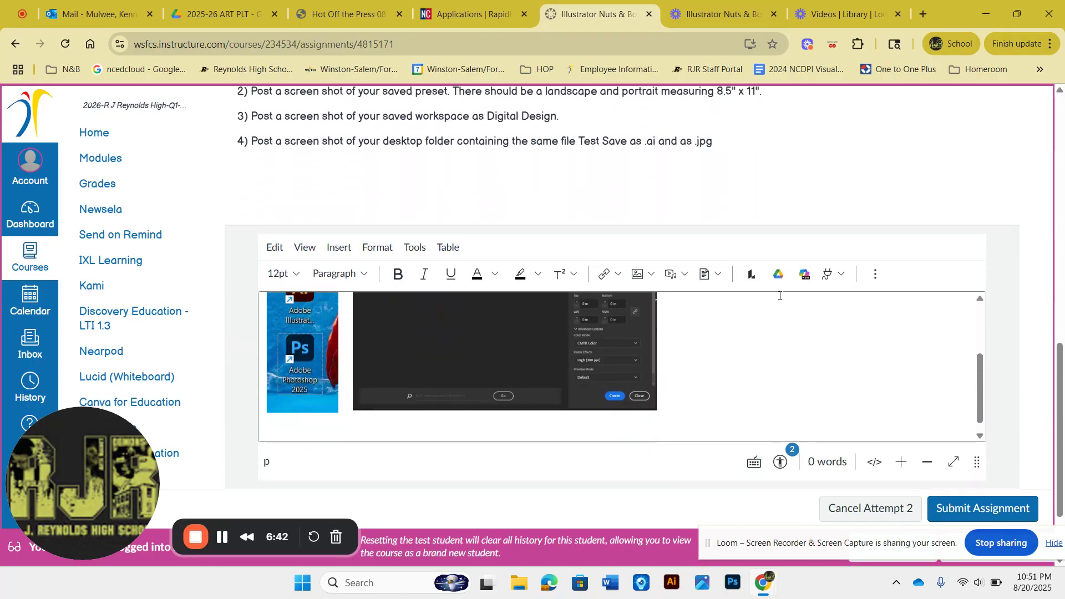
click(779, 295)
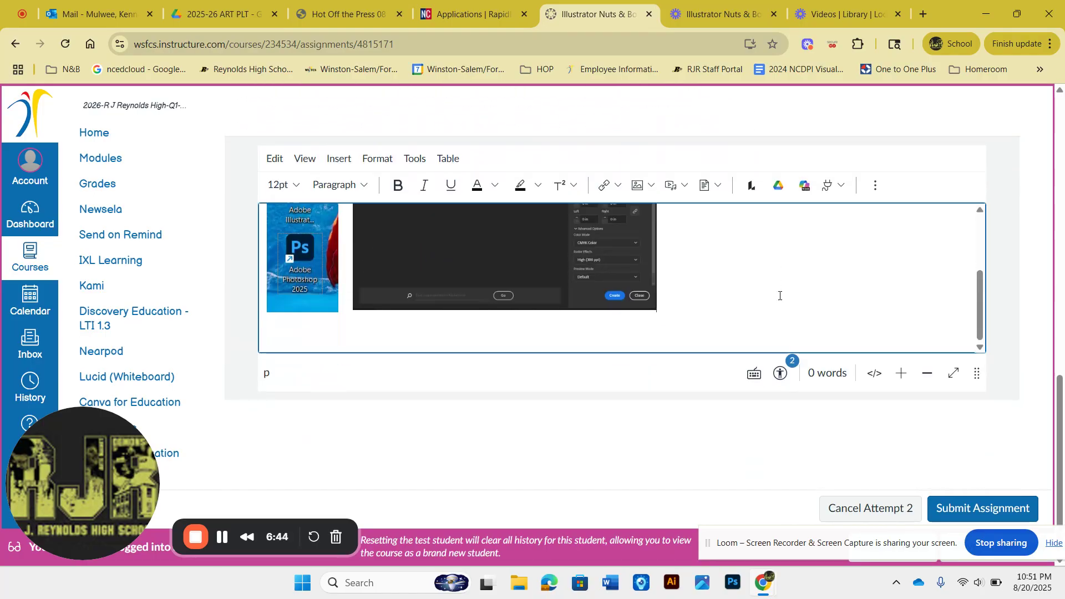
key(BackSpace)
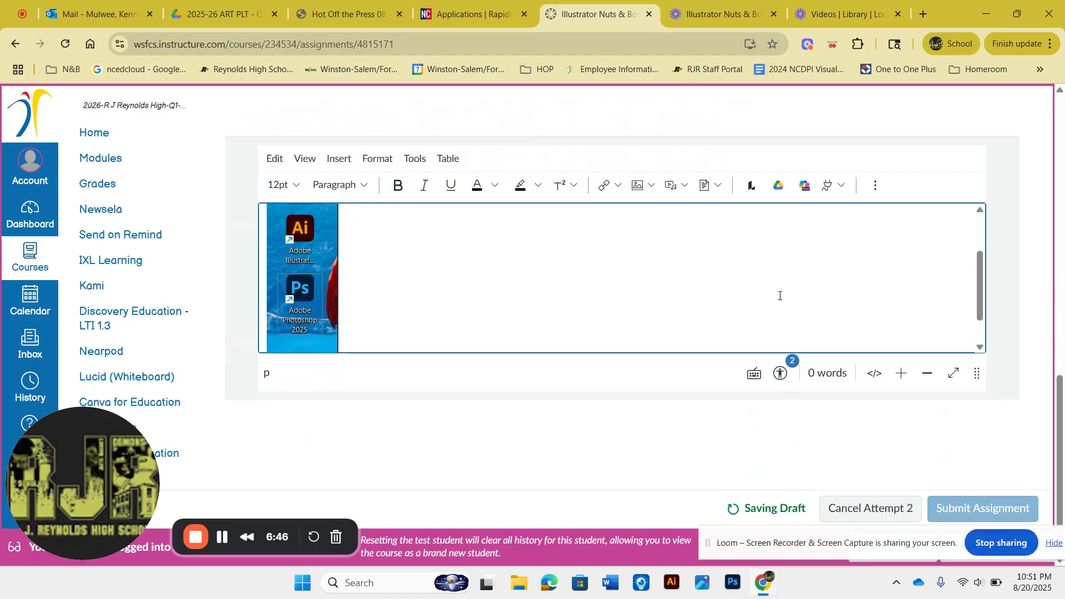
key(BackSpace)
Step: Enlarge the submission text editor by stretching its lower edge
scroll(779, 295, up, 3)
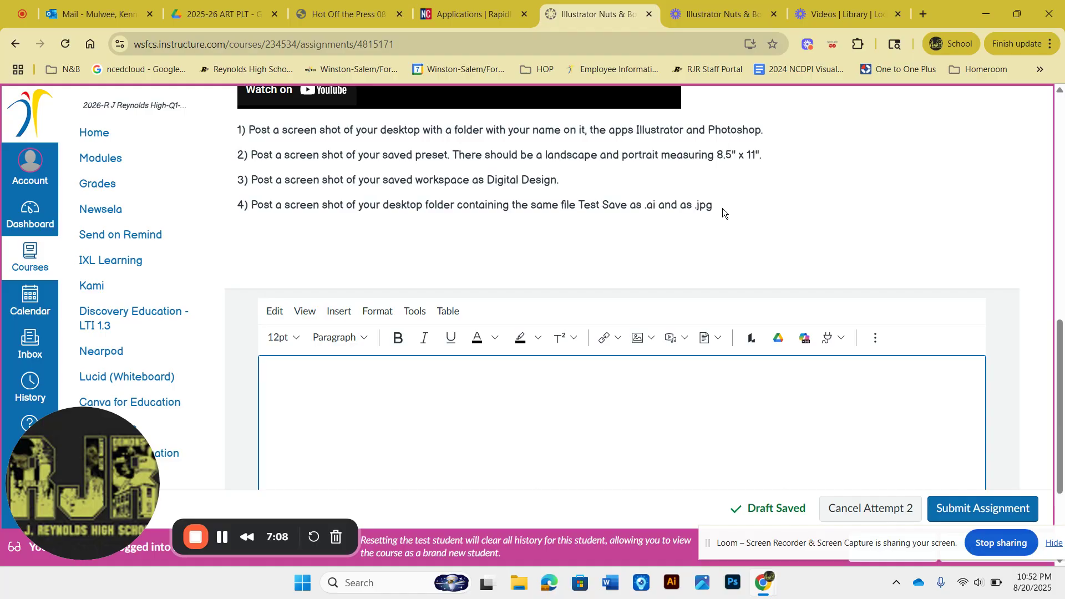
scroll(722, 208, down, 3)
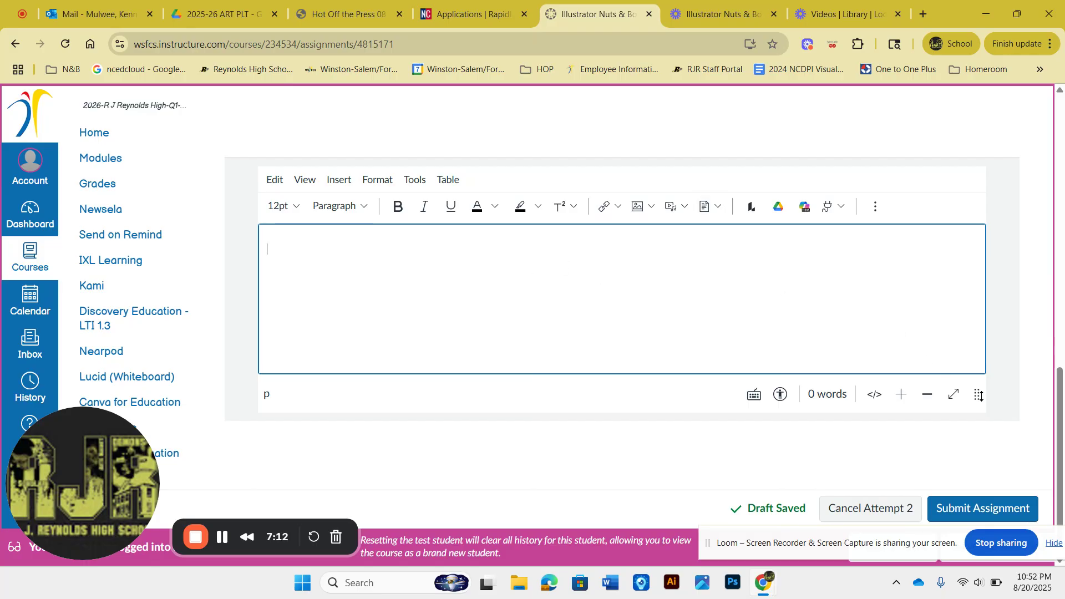
drag(979, 396, 978, 496)
scroll(889, 163, down, 1)
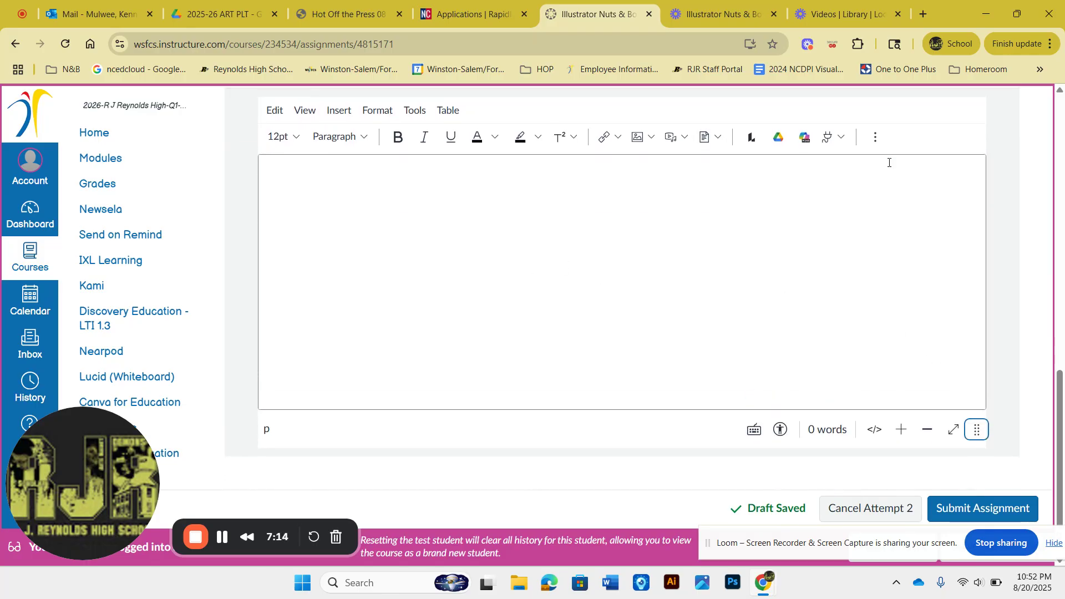
Step: Open the editor's Upload Image dialog and browse the computer for an image file
click(638, 137)
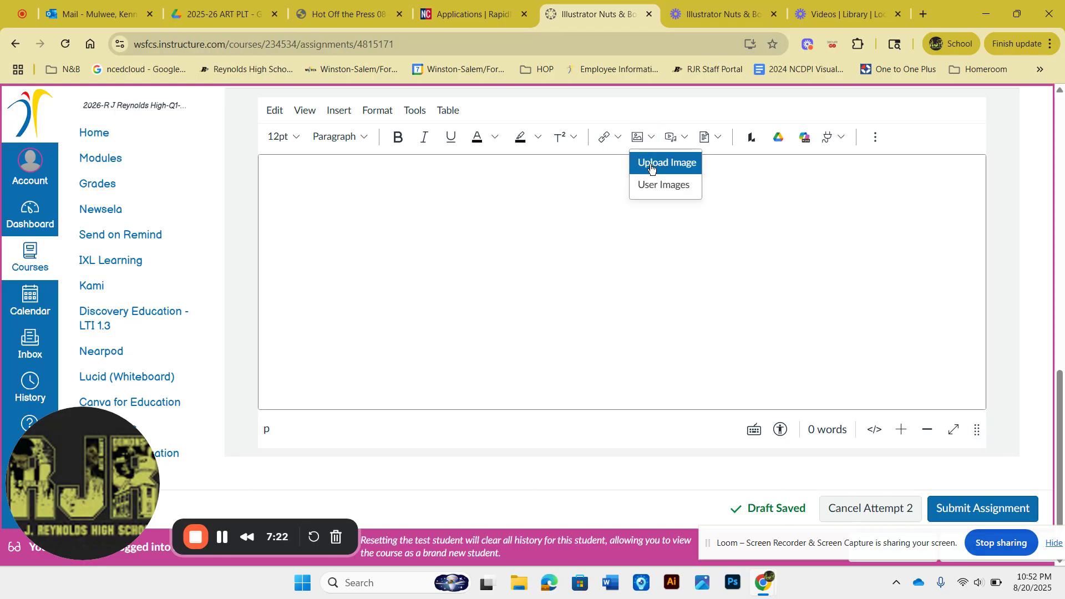
click(651, 168)
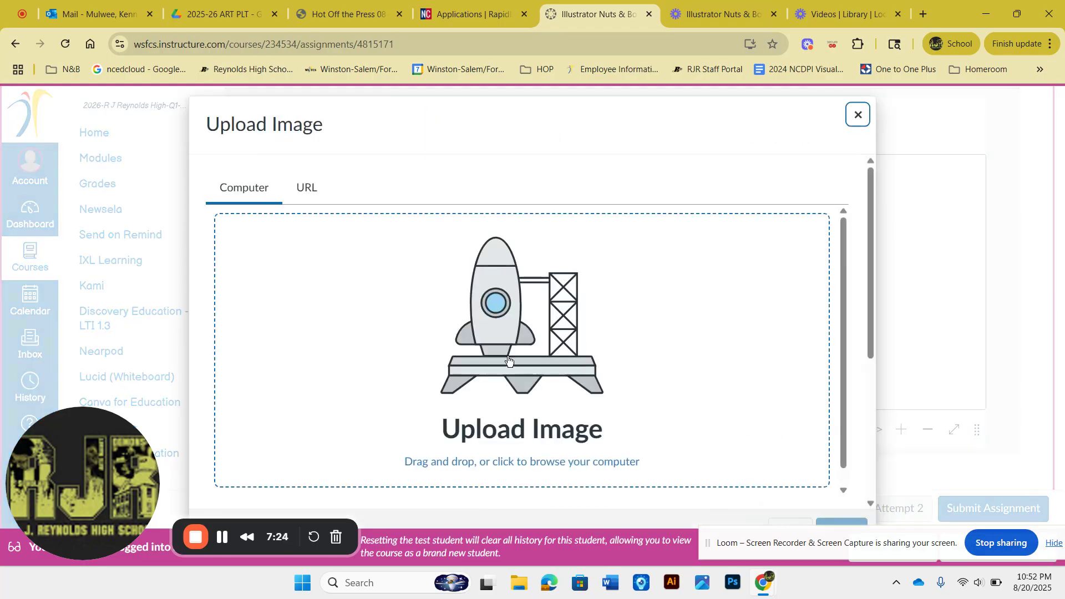
scroll(508, 360, down, 1)
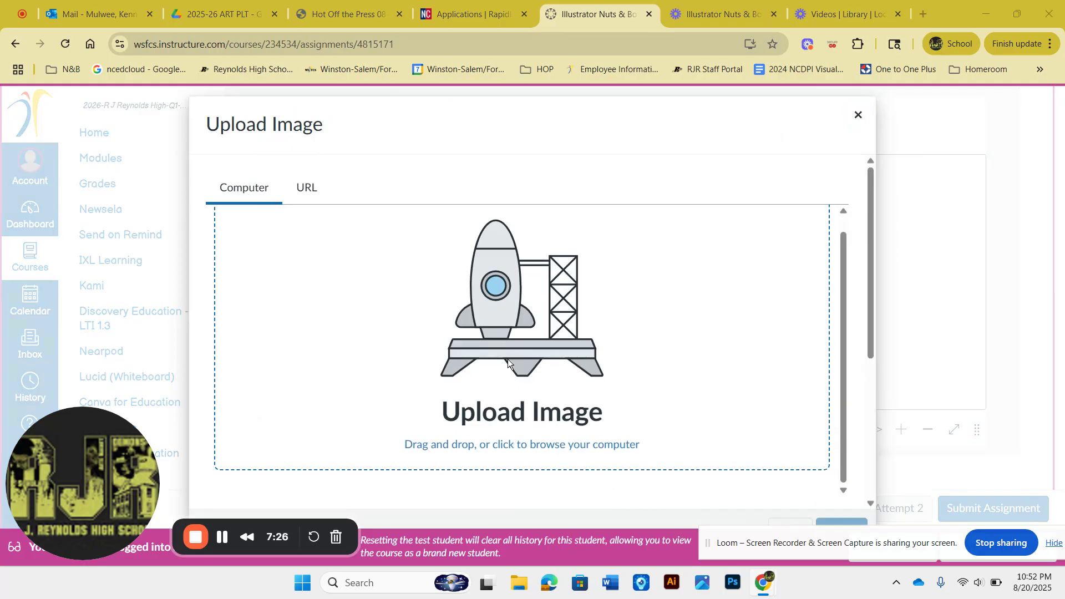
click(507, 359)
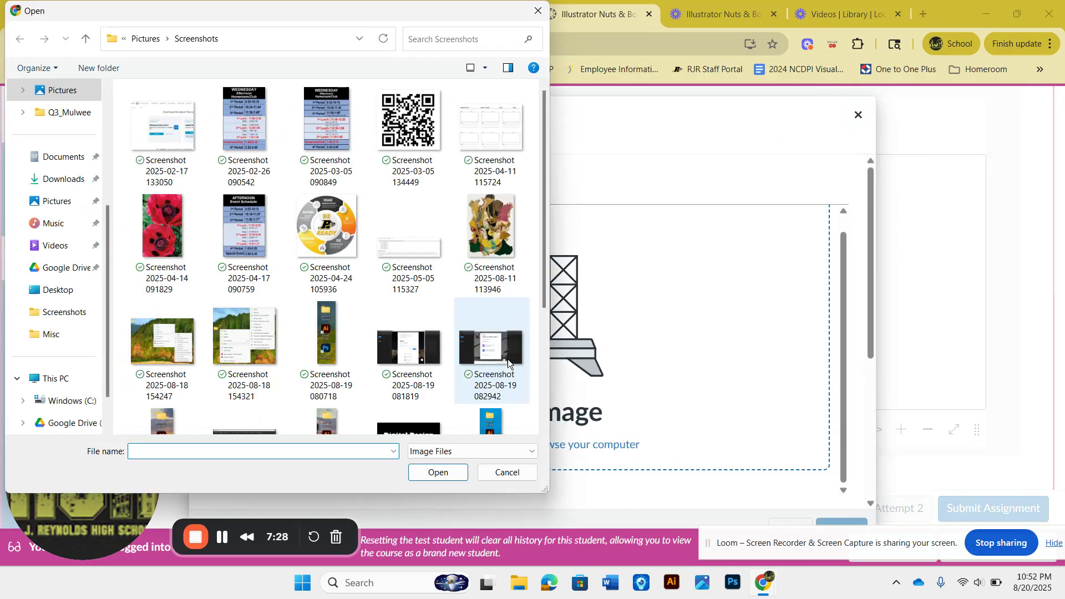
click(52, 317)
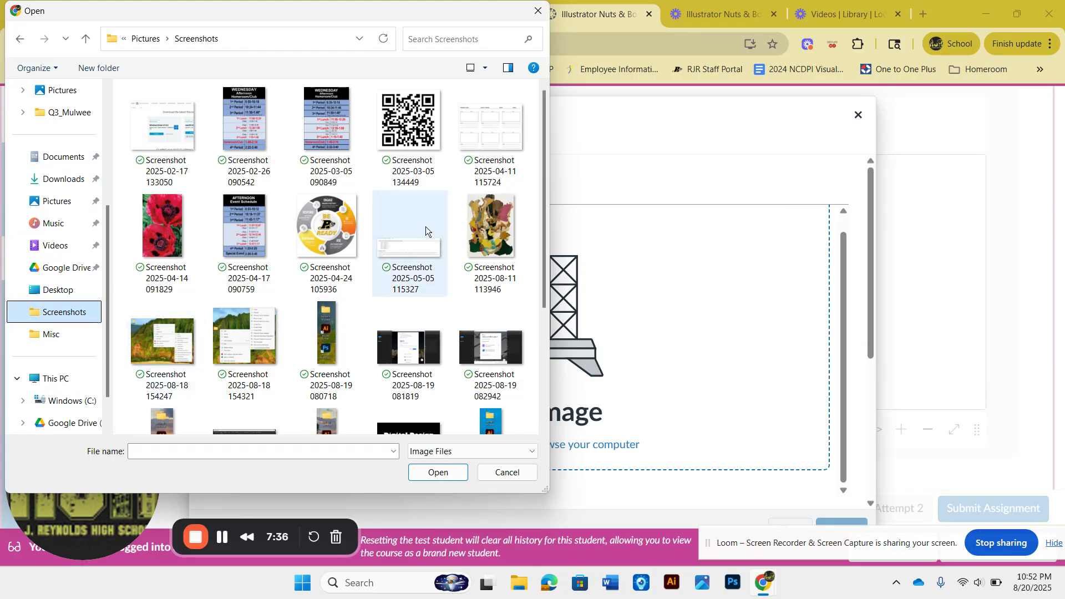
scroll(377, 295, down, 3)
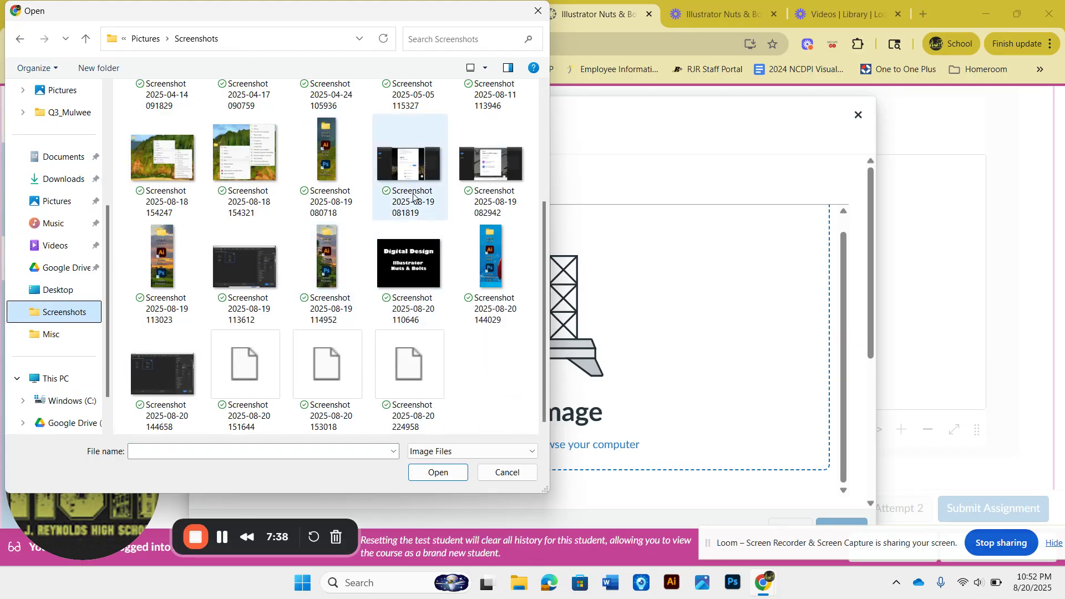
scroll(421, 189, up, 3)
scroll(421, 190, down, 3)
click(479, 268)
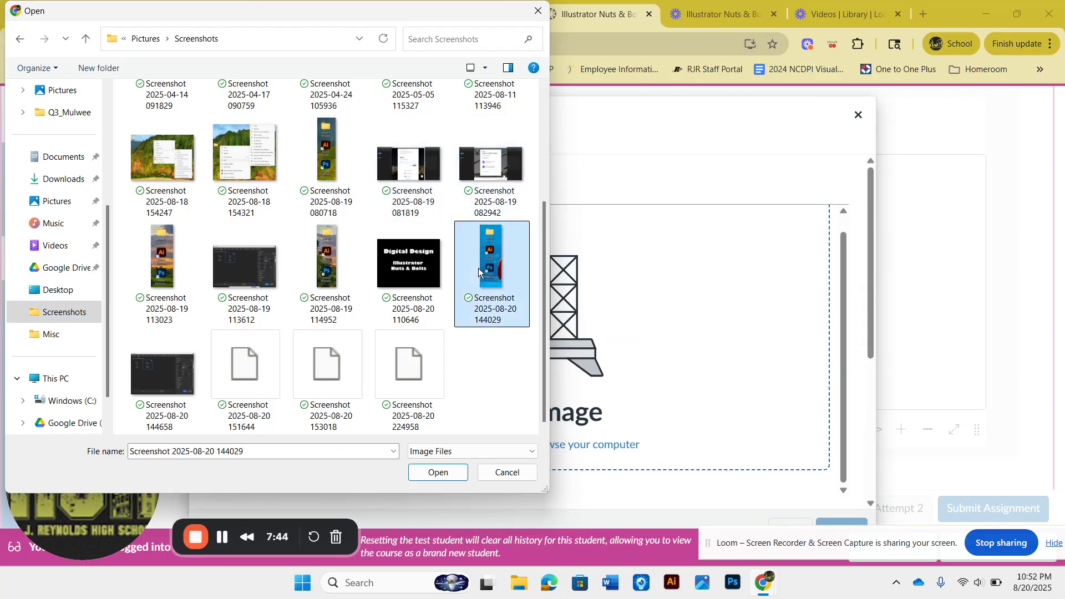
click(430, 473)
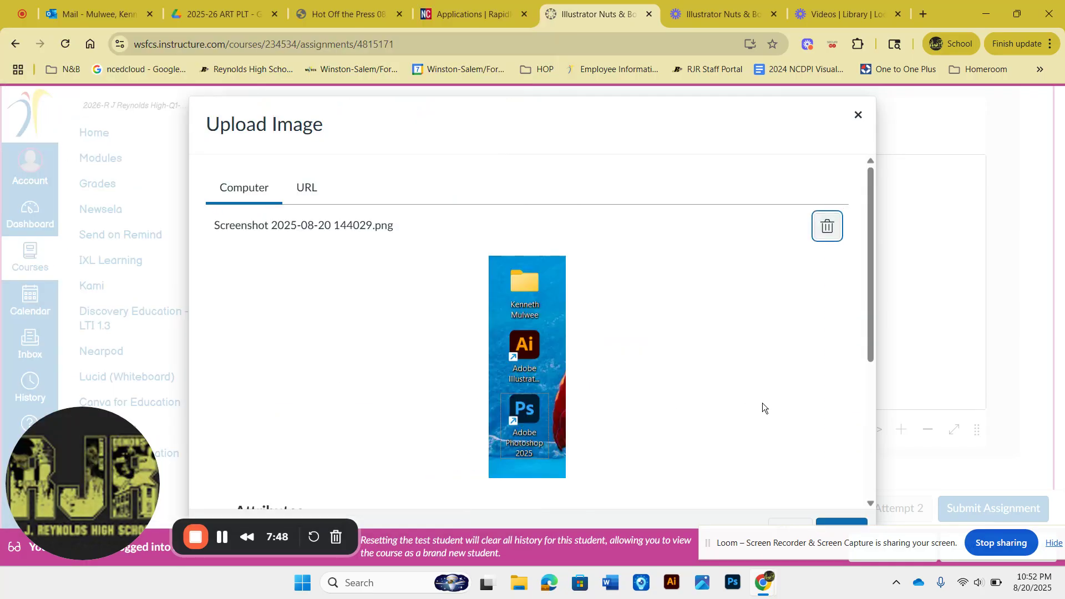
scroll(762, 402, down, 3)
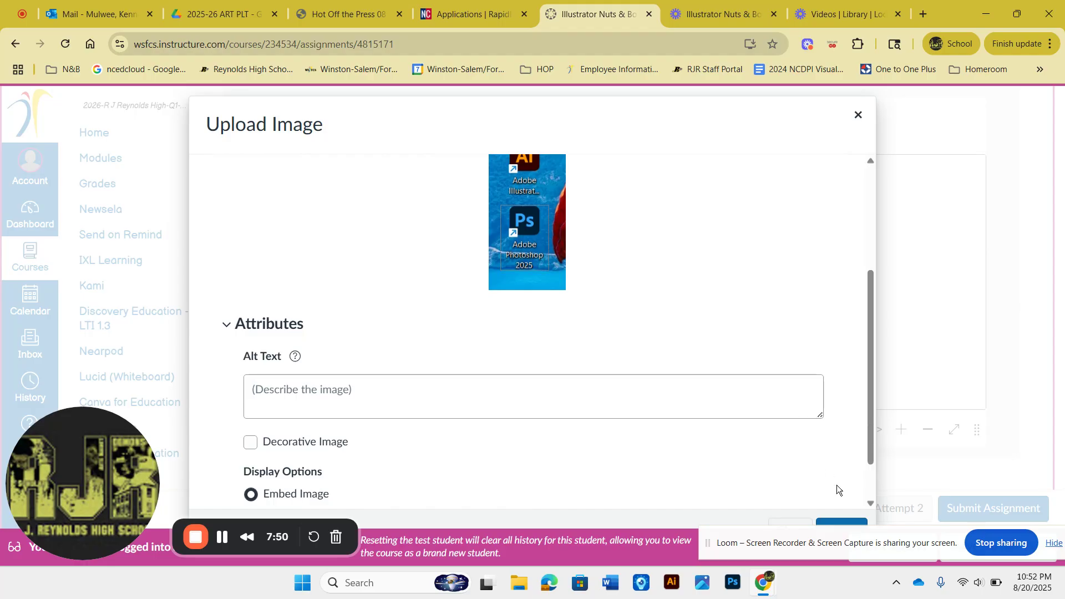
Step: Submit the Upload Image dialog to embed the chosen screenshot in the assignment submission
drag(840, 545, 731, 579)
click(839, 524)
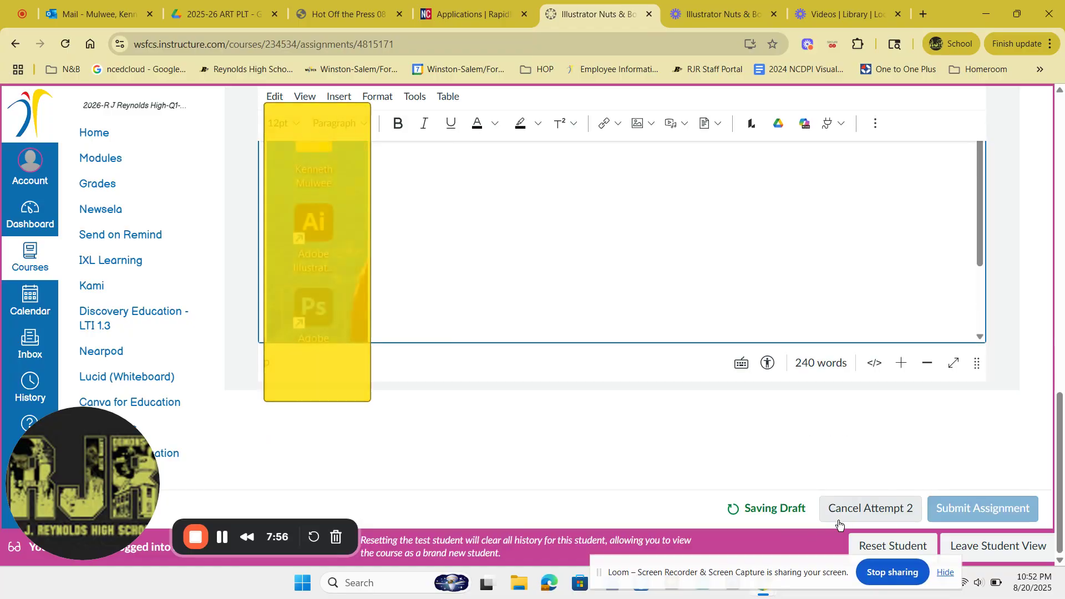
Step: Stretch the submission editor taller so the whole embedded desktop screenshot shows
click(976, 371)
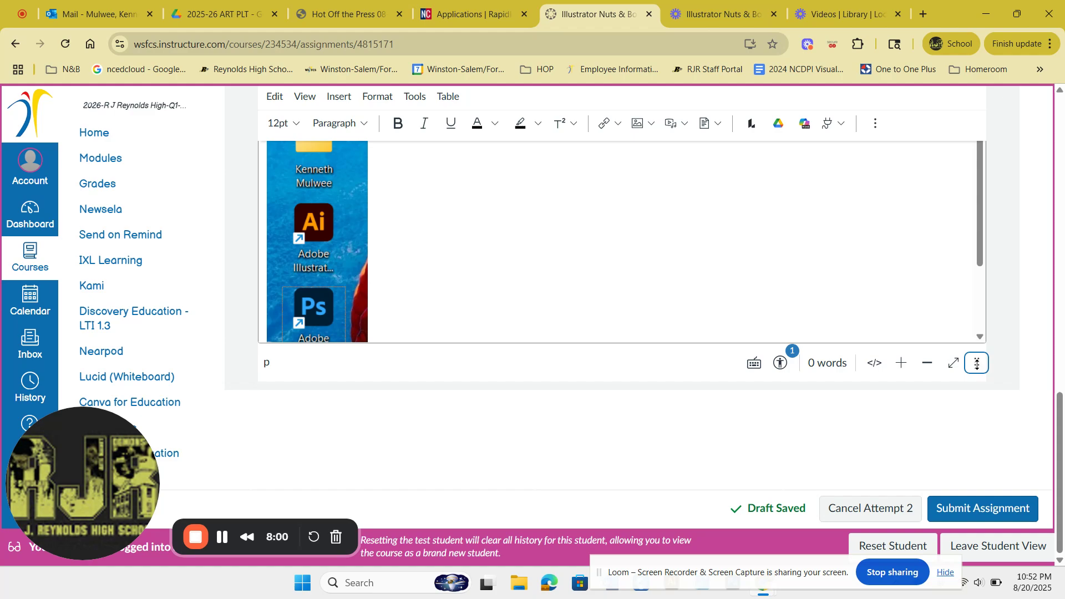
drag(977, 366, 1007, 496)
scroll(650, 335, up, 1)
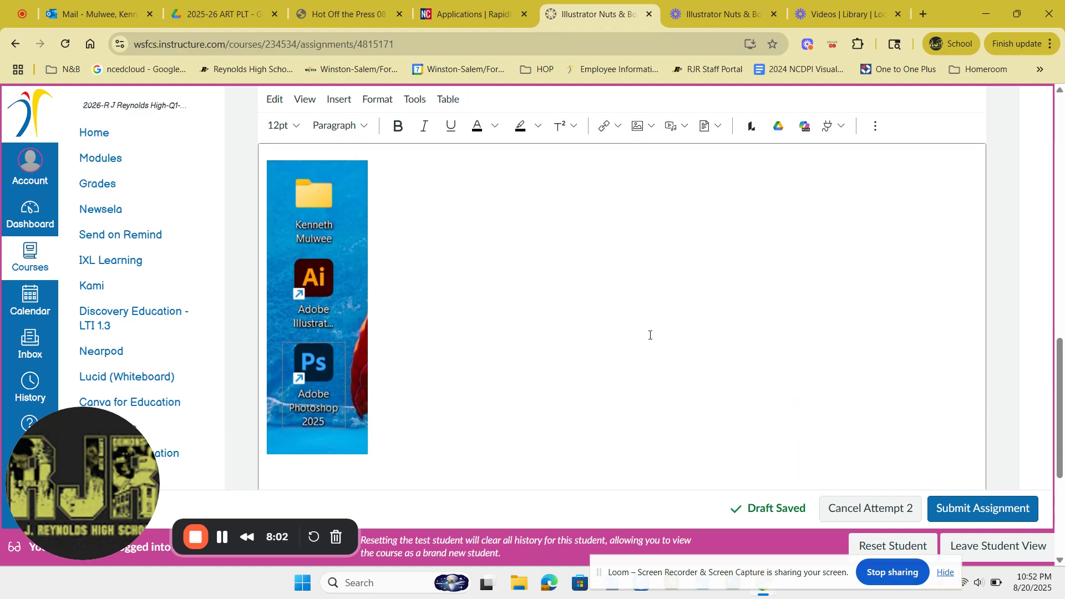
click(409, 340)
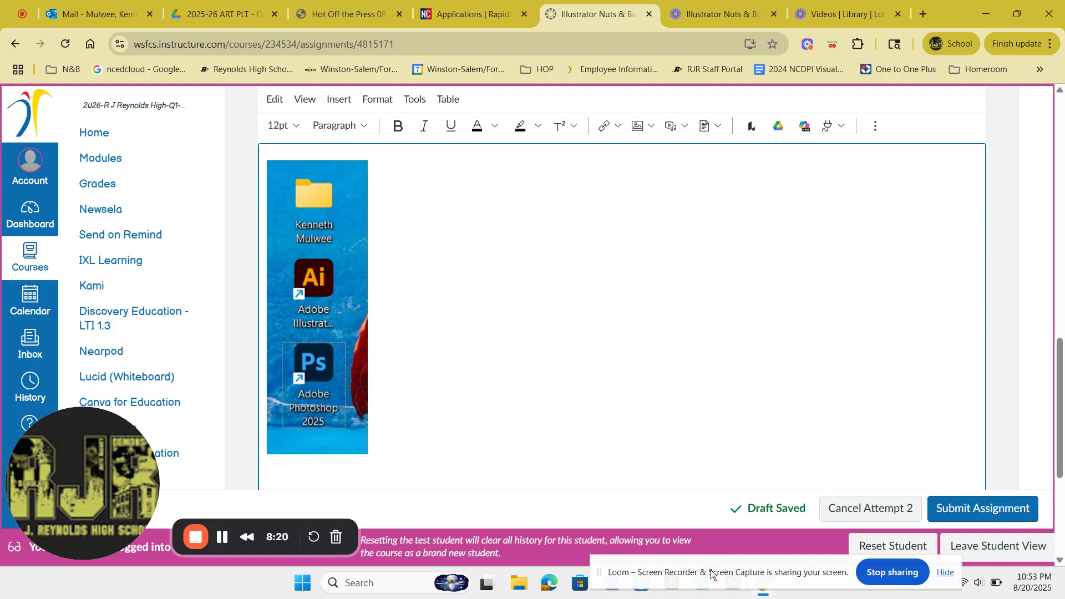
Step: Minimize the browser, launch Adobe Illustrator 2025 from the desktop and start a new file
drag(712, 574, 545, 548)
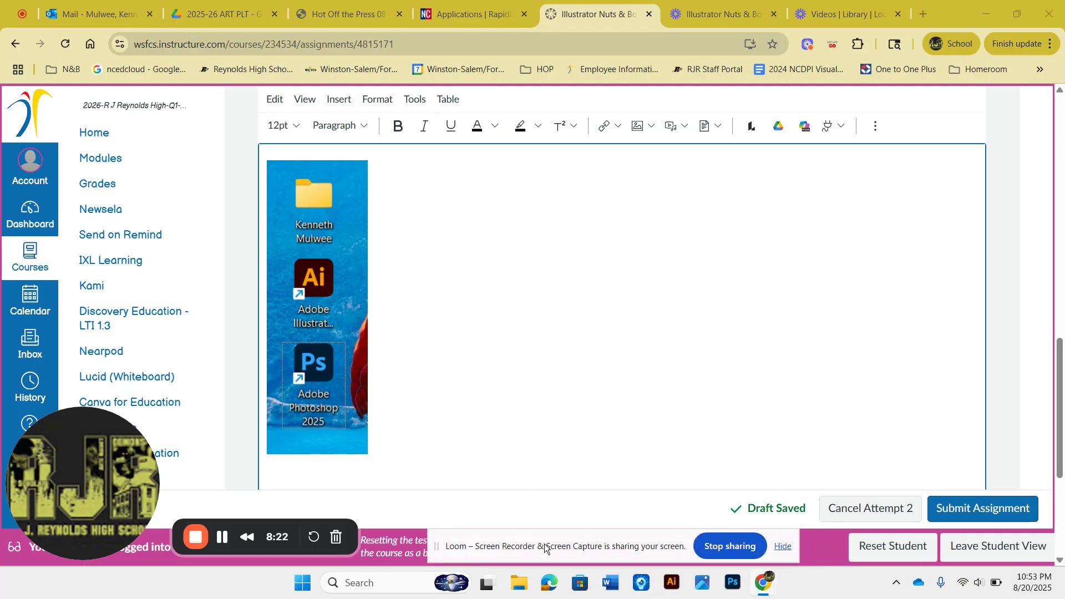
click(981, 10)
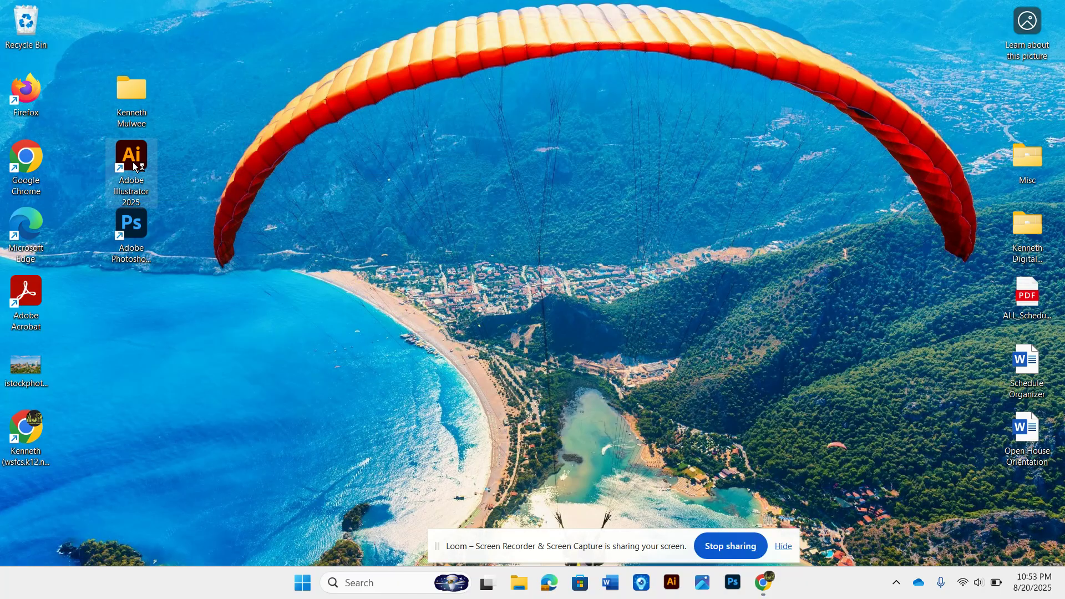
double_click(133, 164)
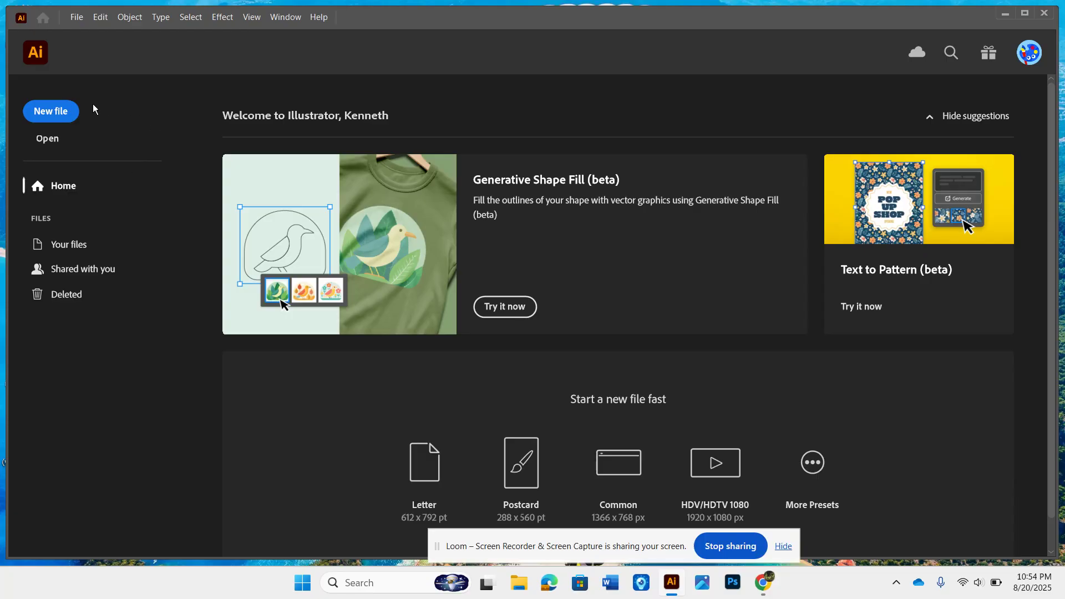
click(57, 113)
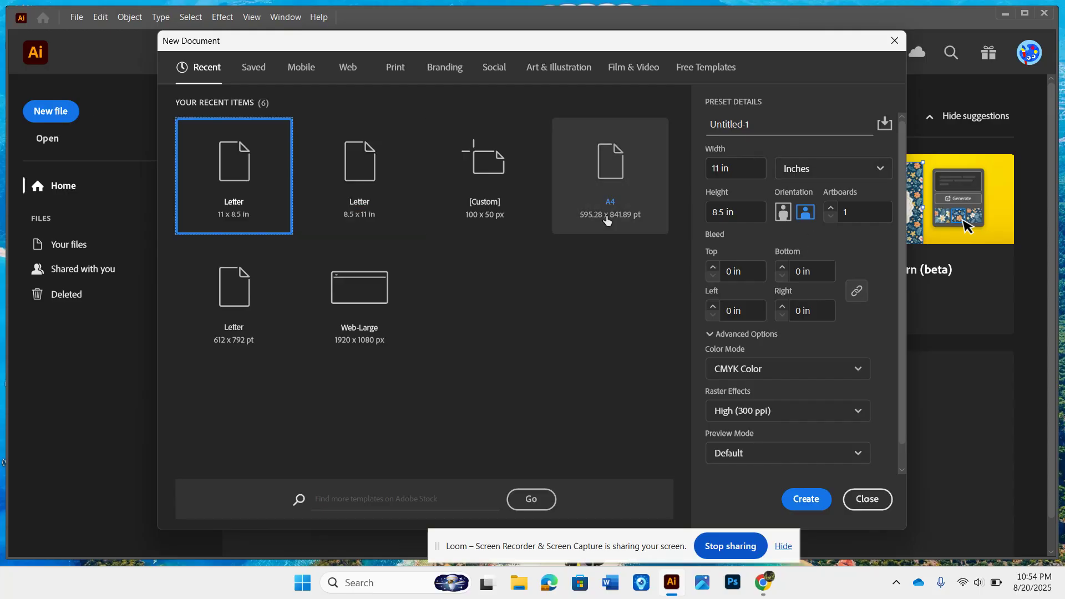
Step: Cycle the new document's units through Pixels and Points, returning to Inches
click(256, 68)
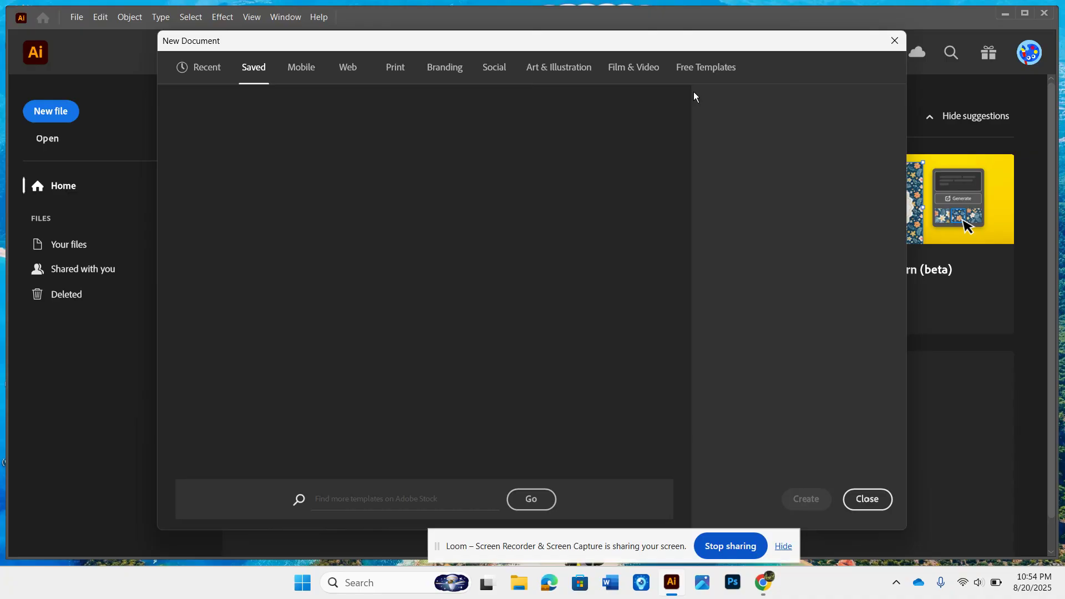
click(214, 70)
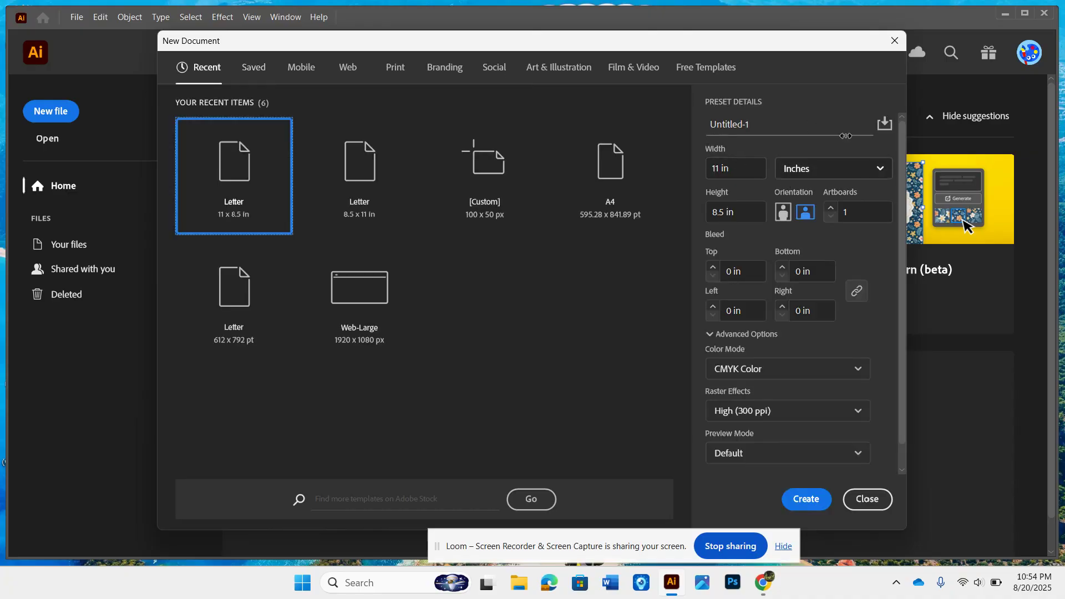
click(877, 169)
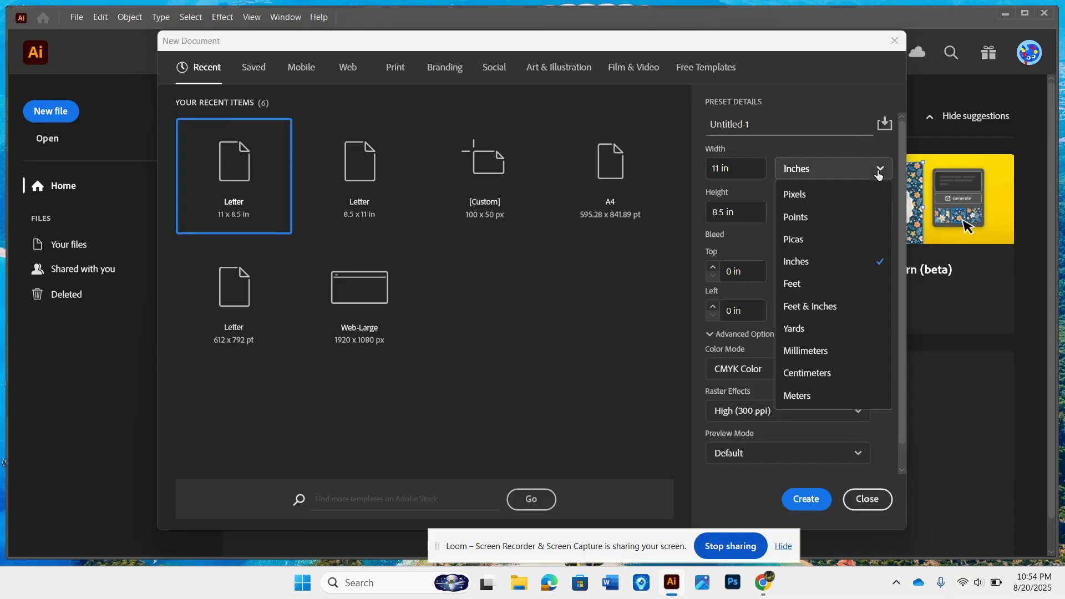
click(825, 199)
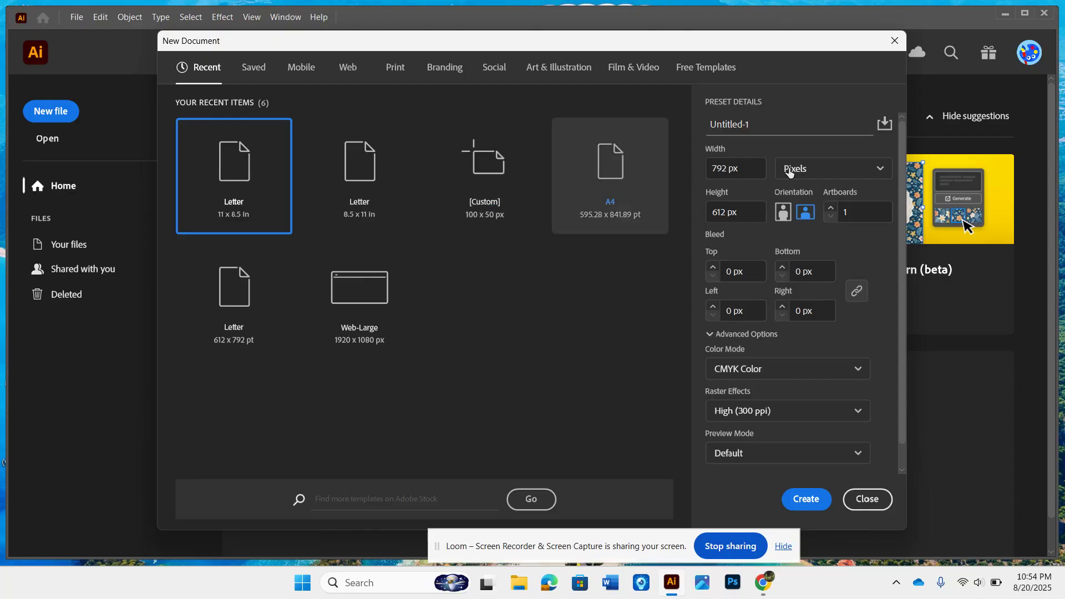
click(861, 165)
click(814, 214)
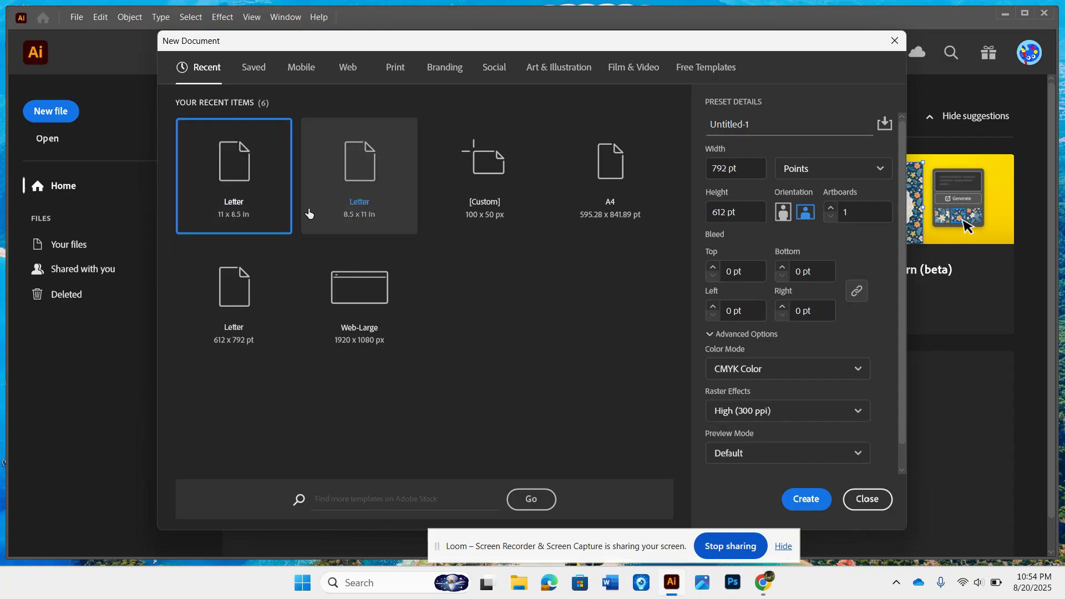
click(809, 168)
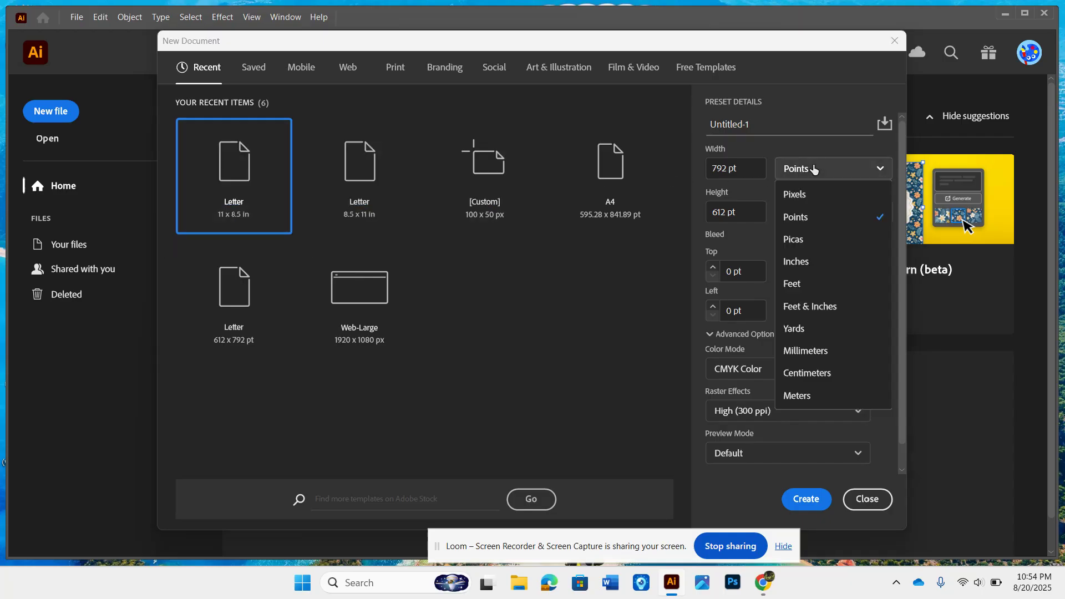
click(808, 260)
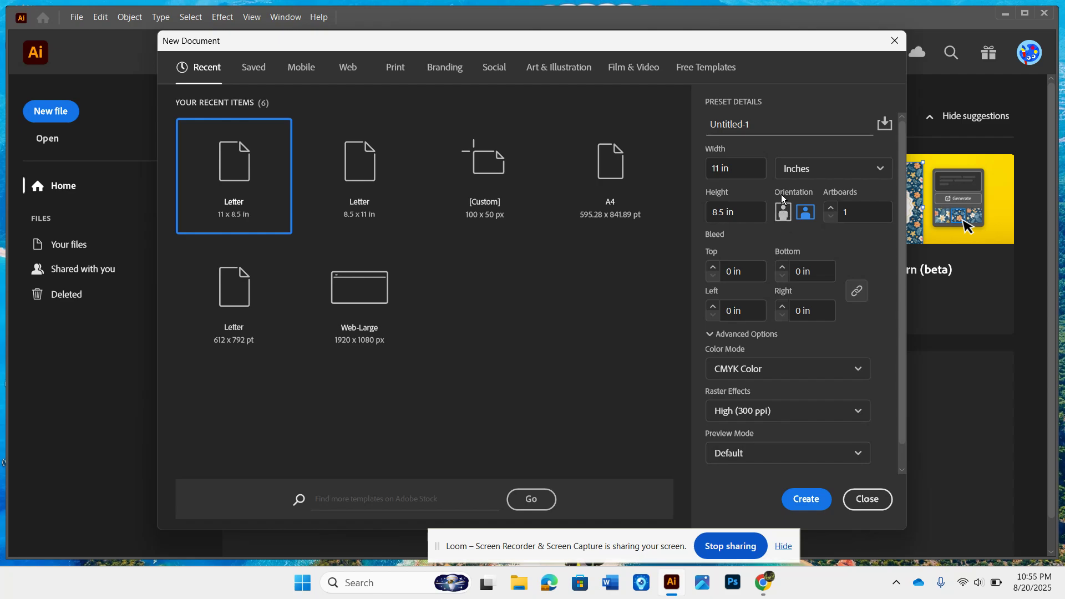
Step: Set portrait orientation at 8.5 x 11 in and save it as a document preset named Portrait
click(783, 215)
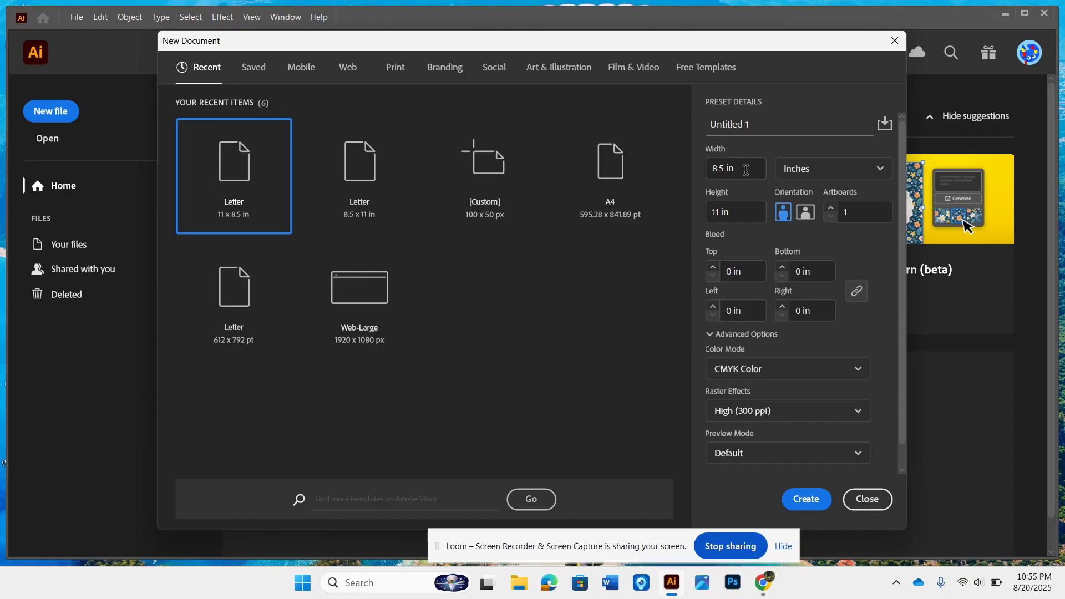
drag(745, 169, 709, 173)
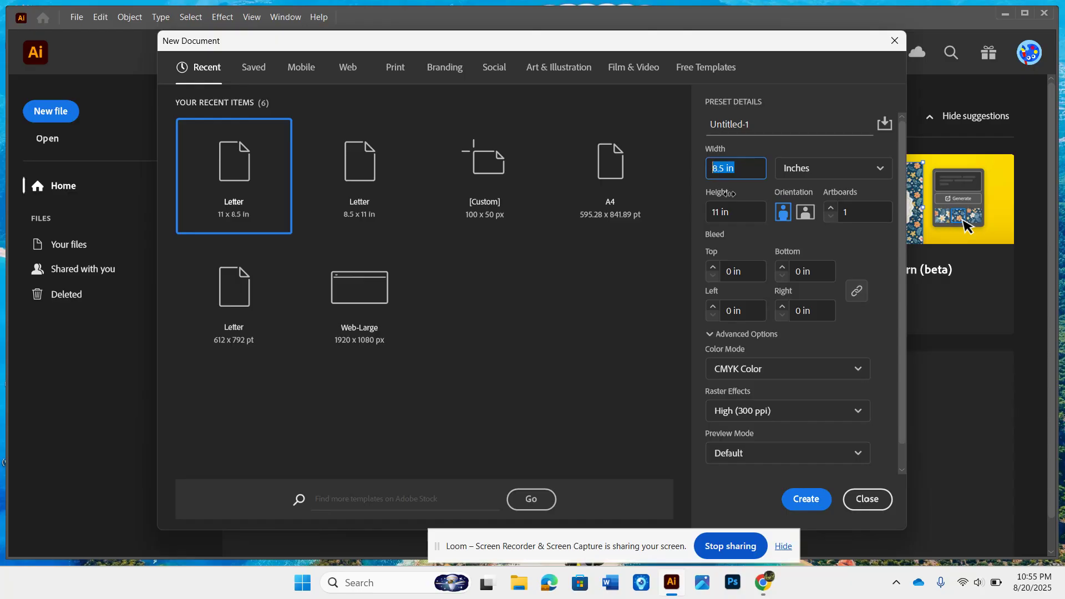
click(733, 211)
drag(733, 212, 702, 214)
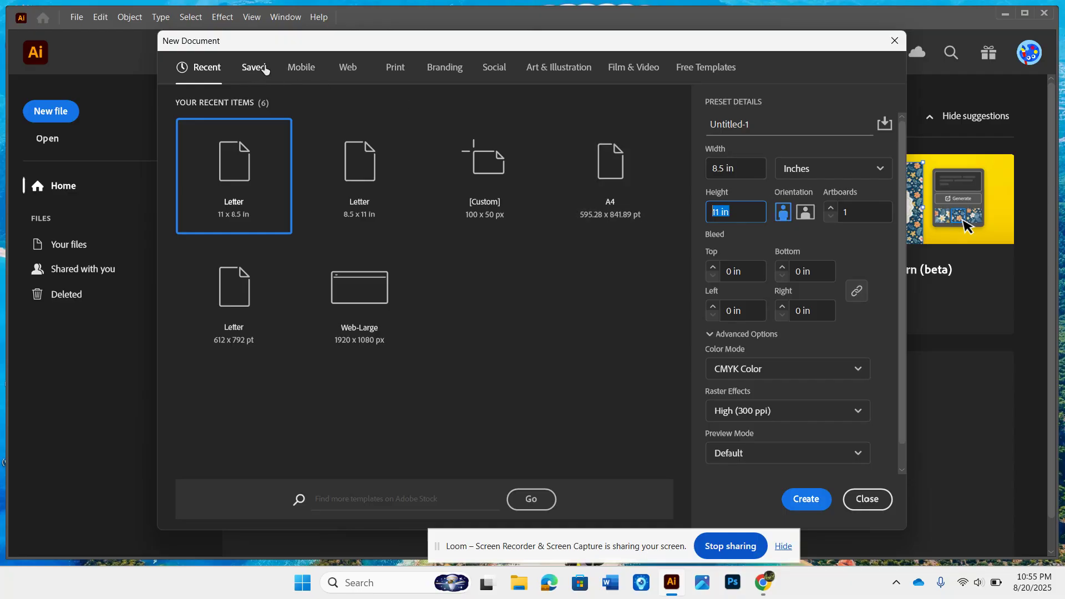
click(884, 125)
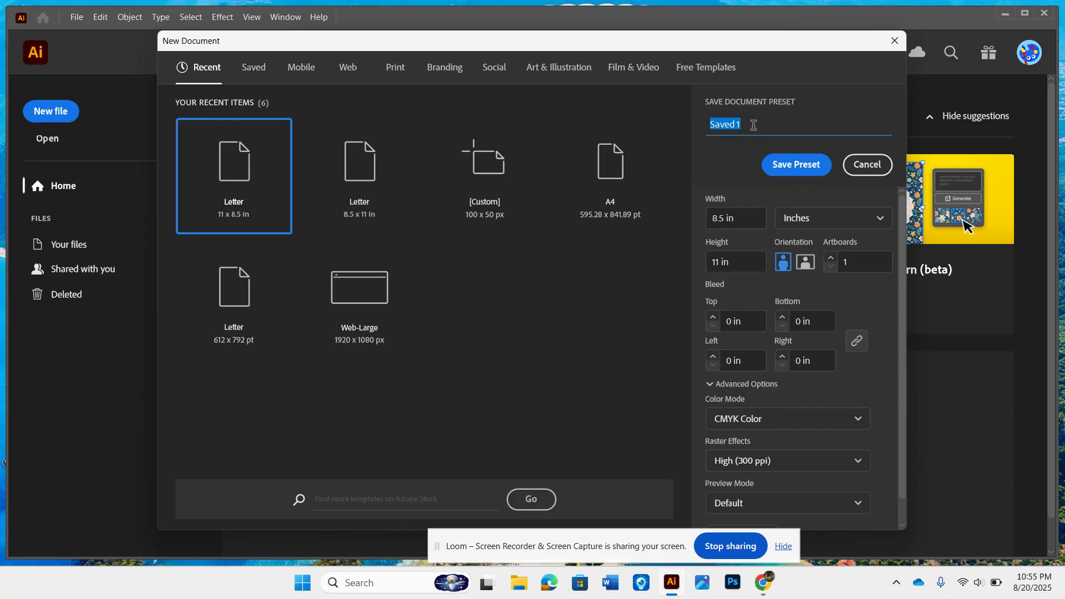
text(Portrait)
click(813, 172)
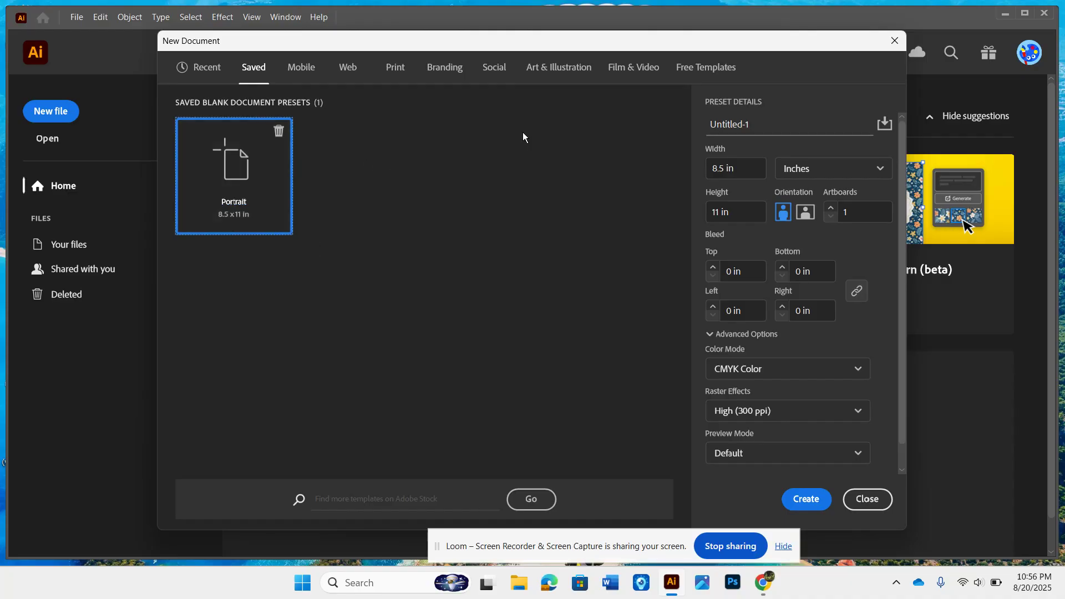
Step: Switch to landscape orientation and save it as a document preset named Landscape
click(808, 222)
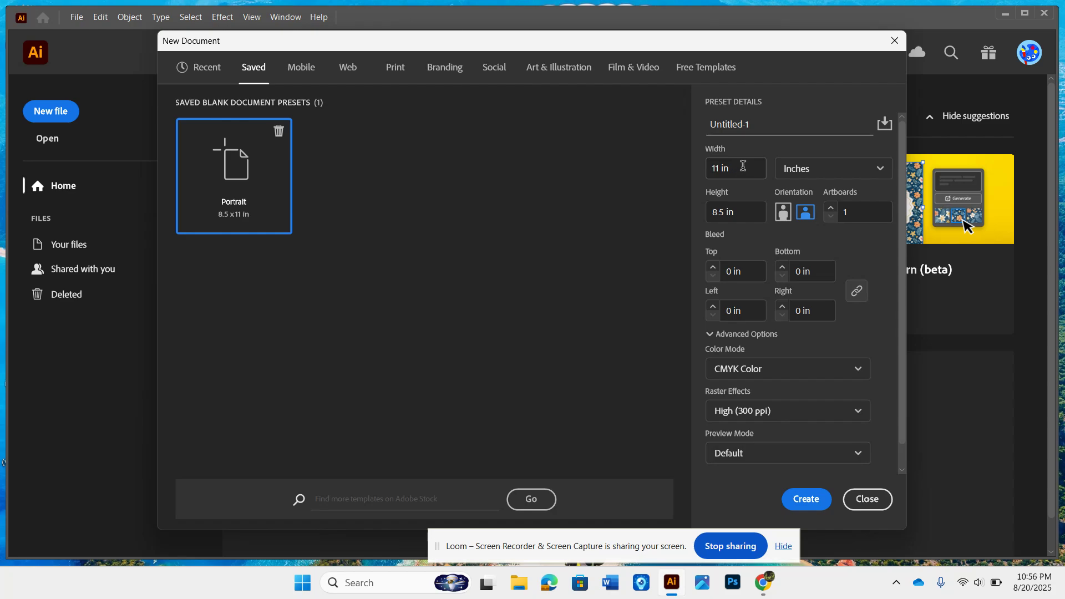
click(884, 123)
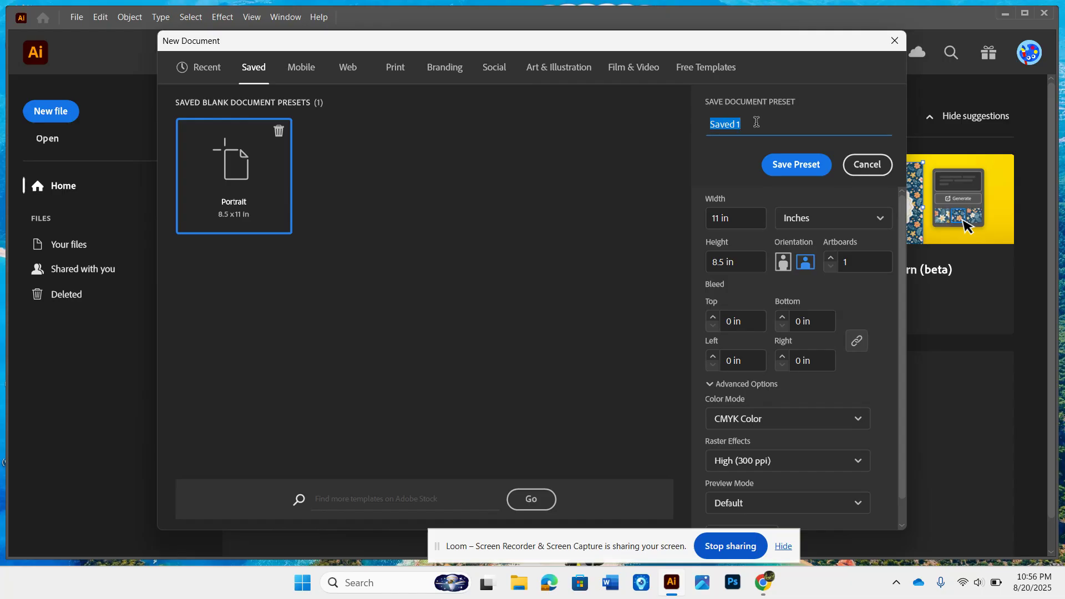
text(Landscape)
click(778, 167)
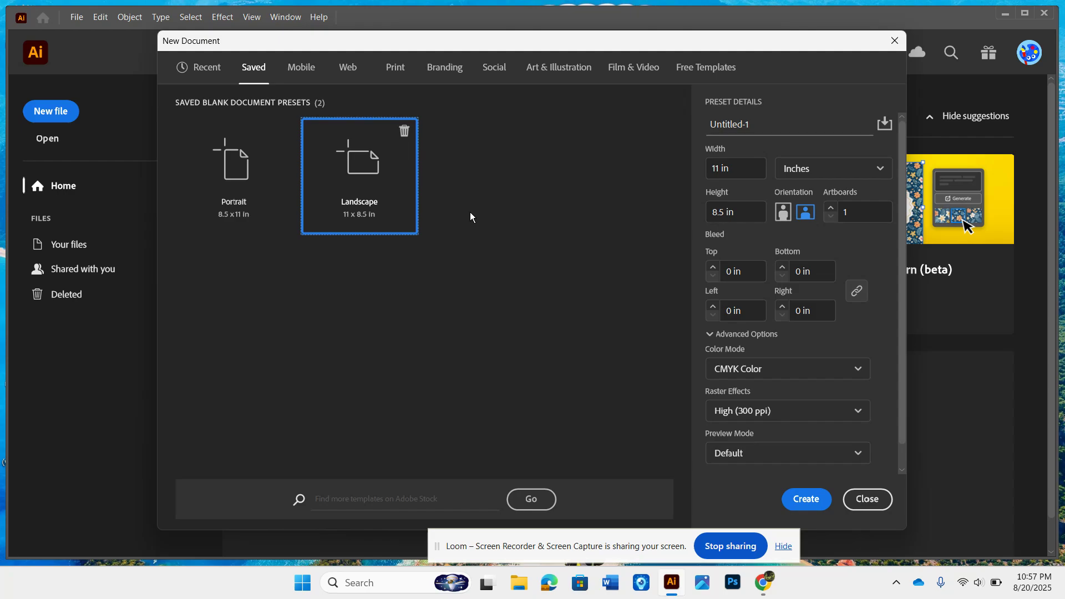
Step: Capture a snip of the New Document dialog showing both saved presets
key(super+shift+s)
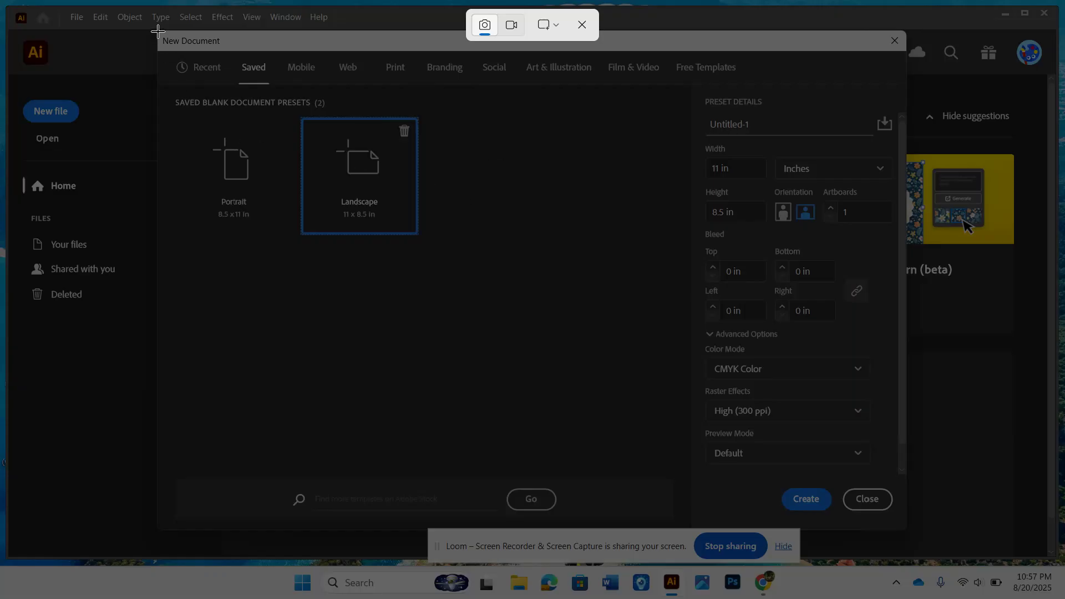
drag(158, 31, 908, 531)
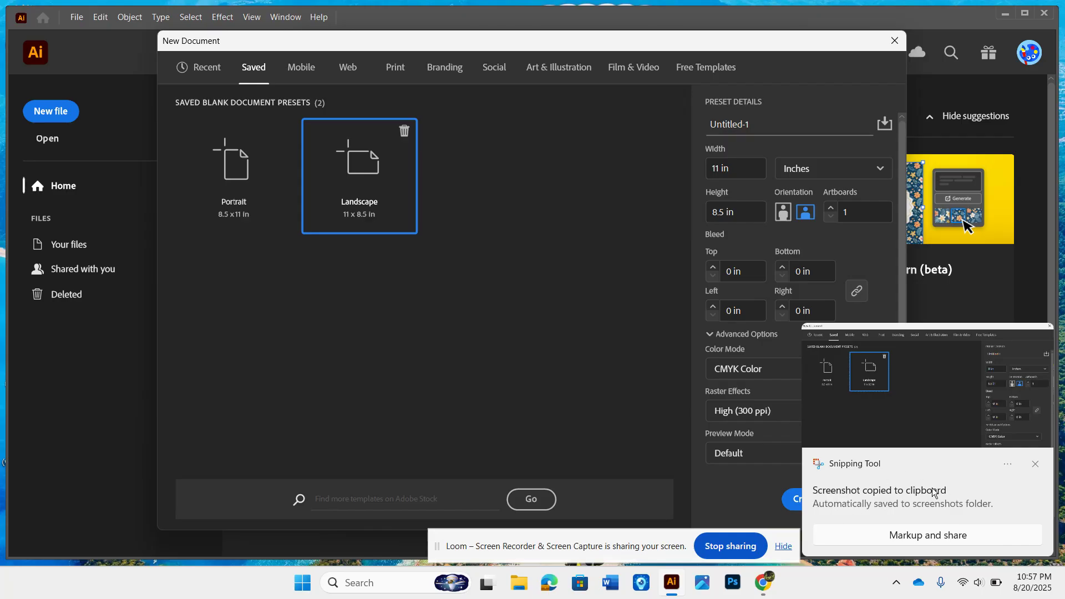
click(1036, 466)
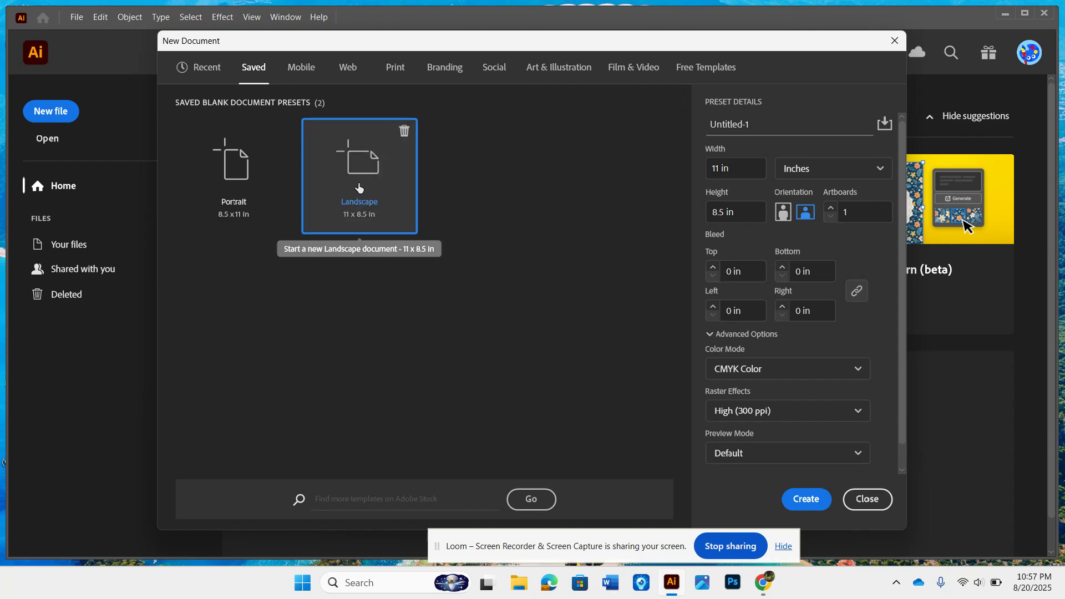
Step: Create the landscape document and switch back to the Canvas assignment in Chrome
click(816, 502)
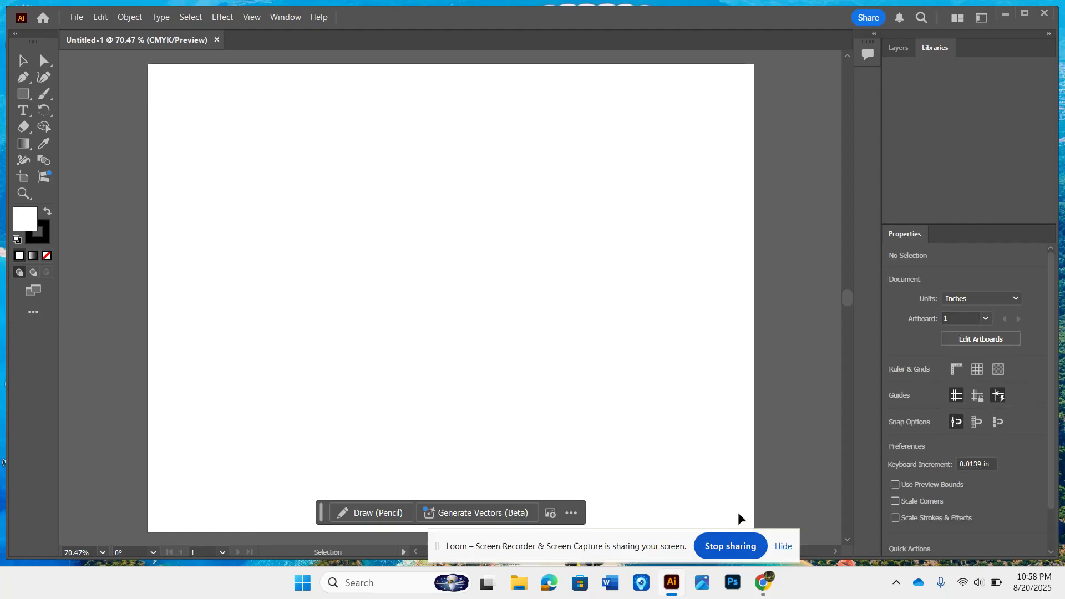
mouse_move(768, 591)
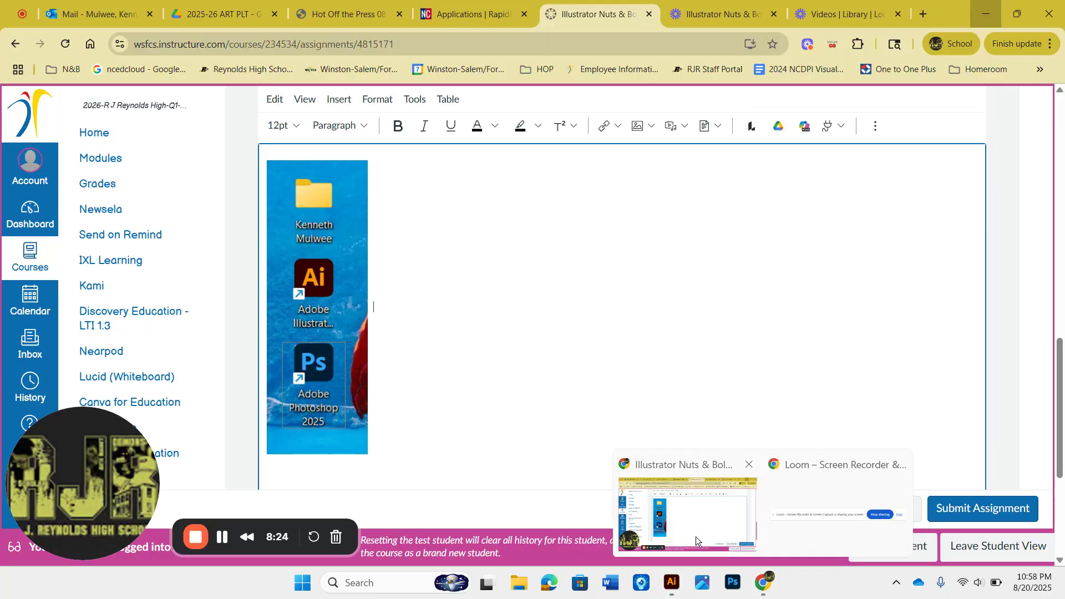
click(696, 537)
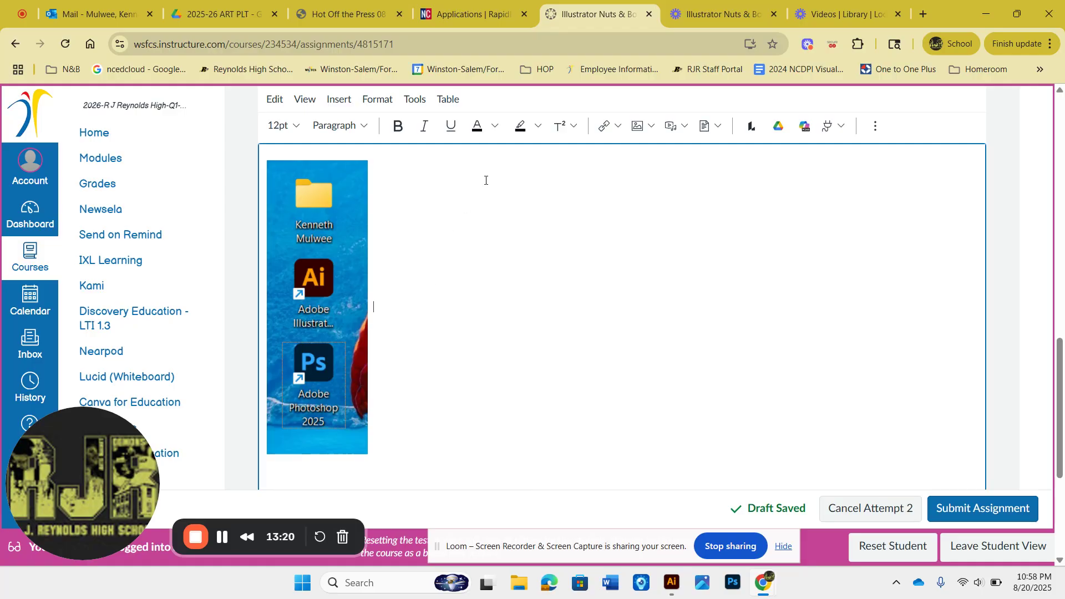
click(637, 127)
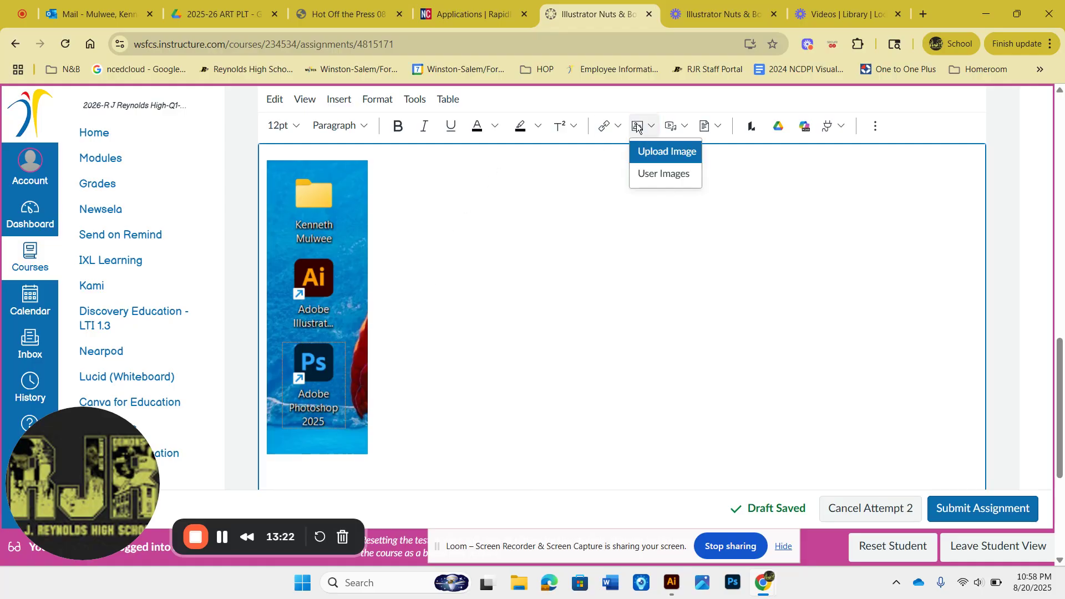
click(643, 151)
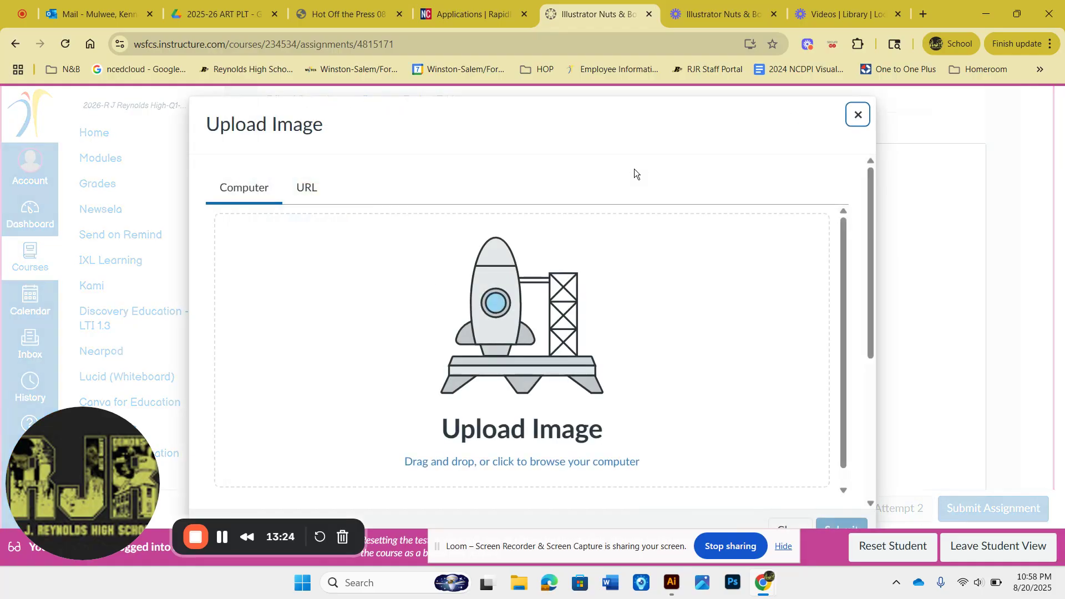
click(561, 342)
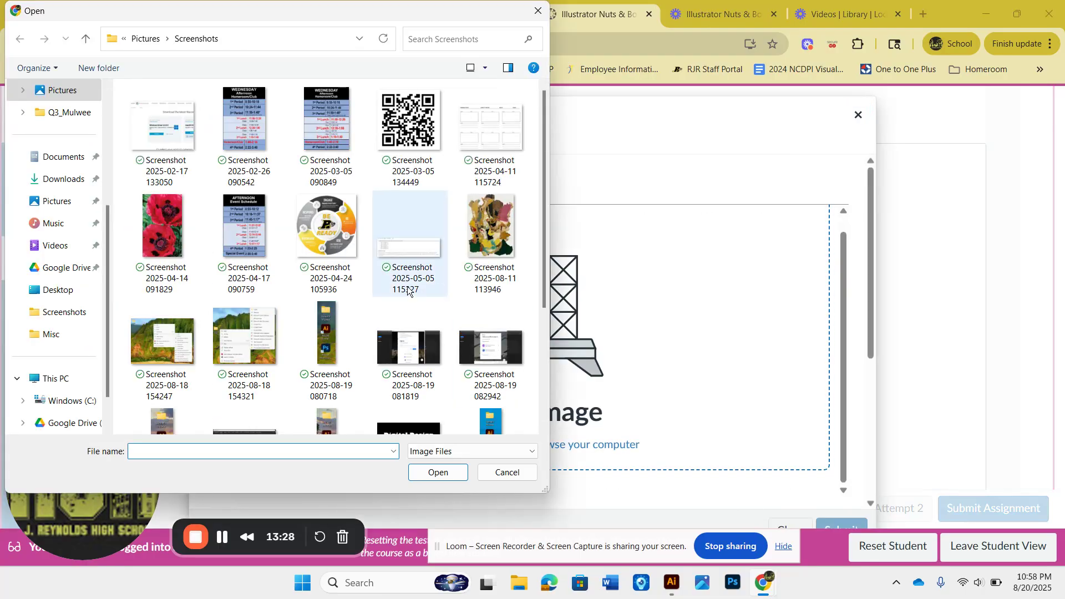
scroll(403, 293, down, 3)
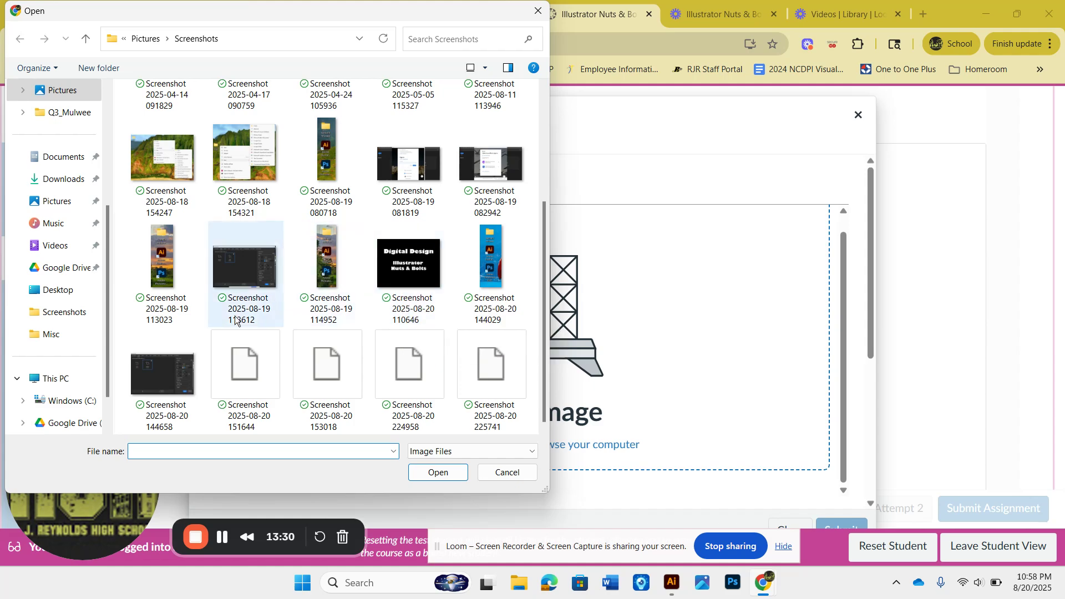
click(163, 375)
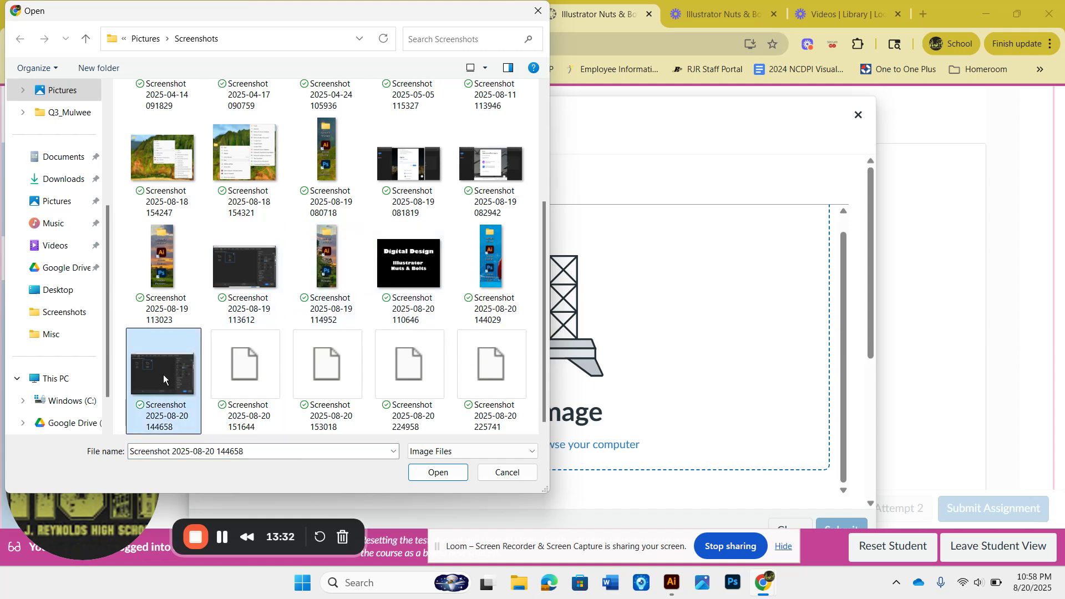
click(454, 474)
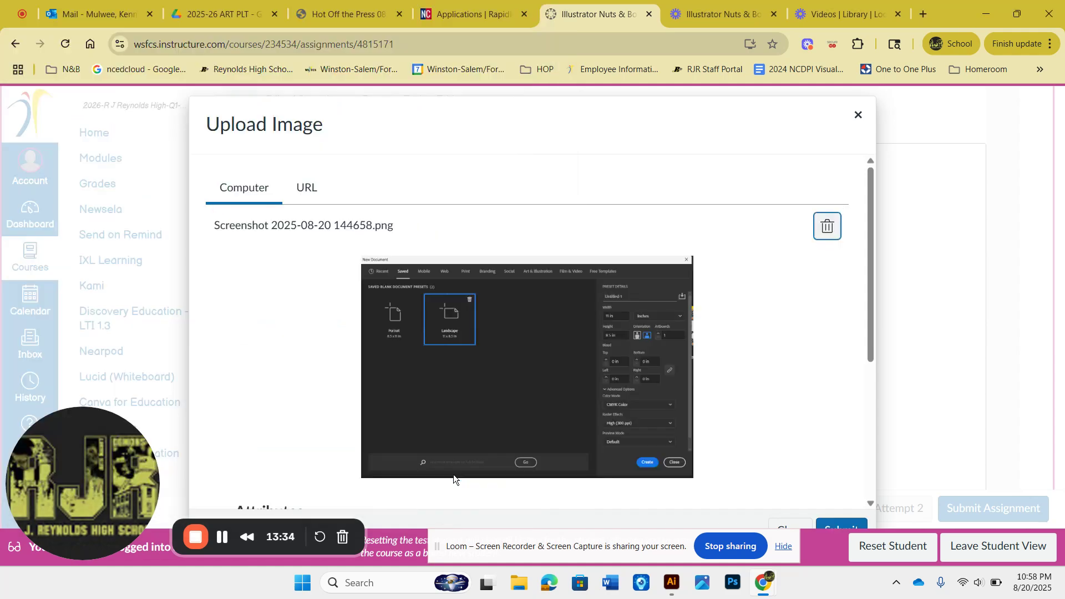
Step: Insert the chosen screenshot into the submission text and resize it smaller beside the desktop image
click(851, 524)
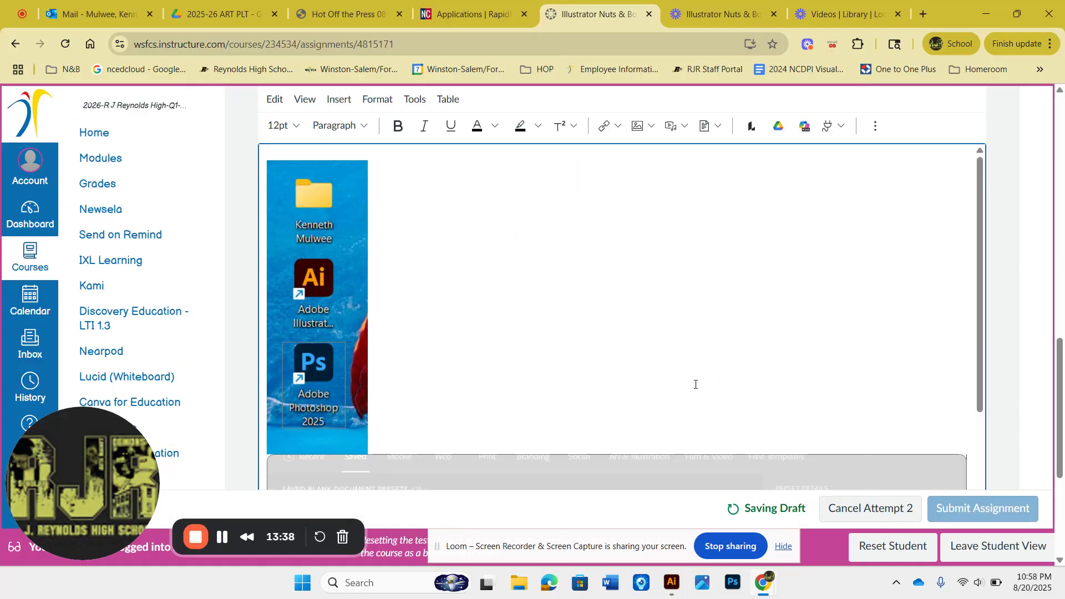
scroll(695, 385, down, 2)
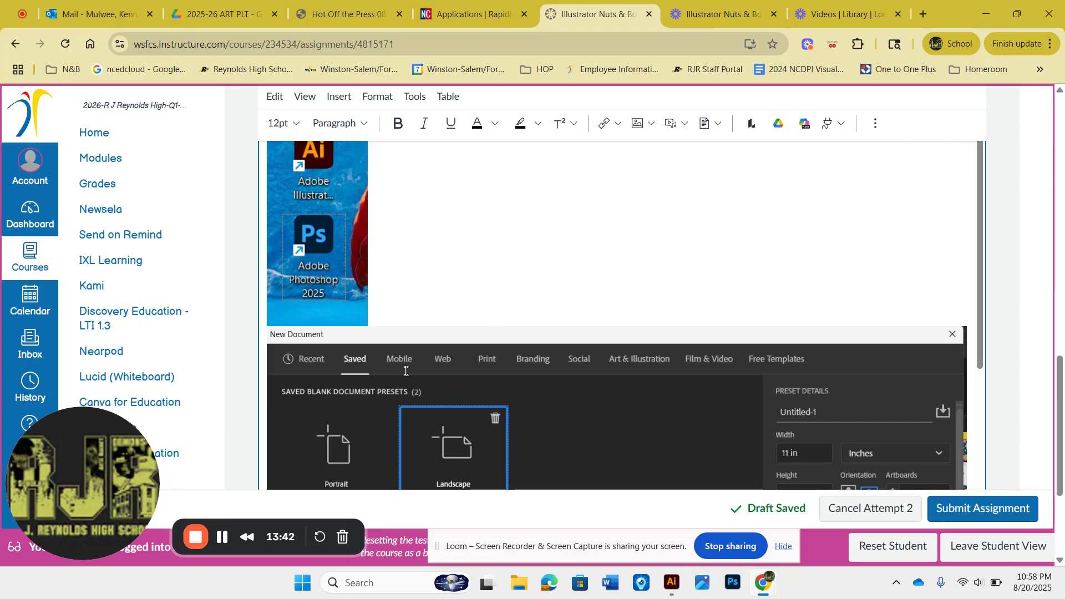
click(751, 365)
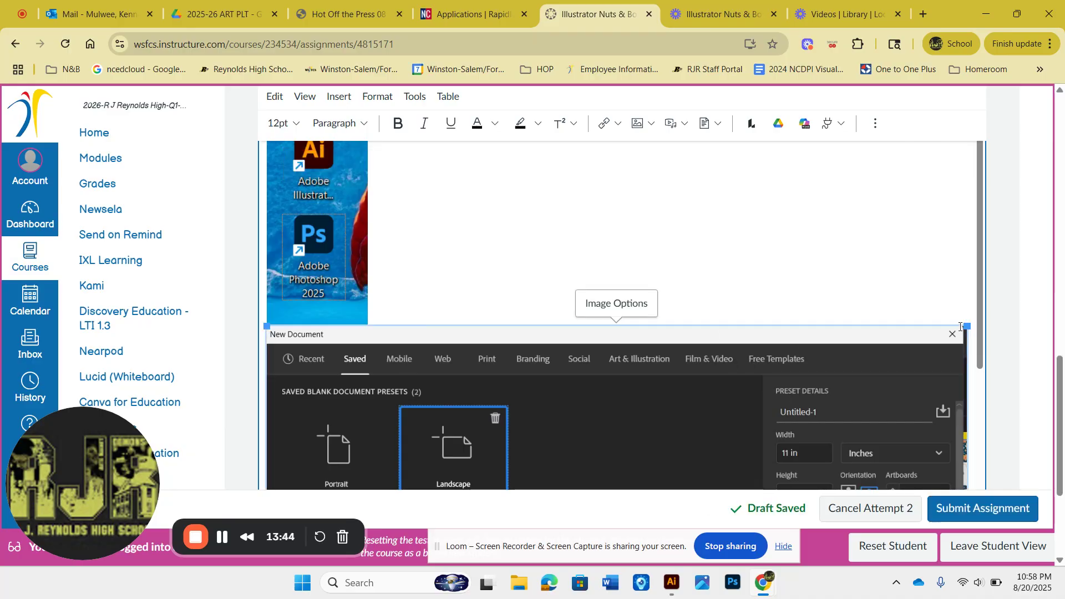
drag(965, 326, 699, 396)
scroll(753, 383, up, 2)
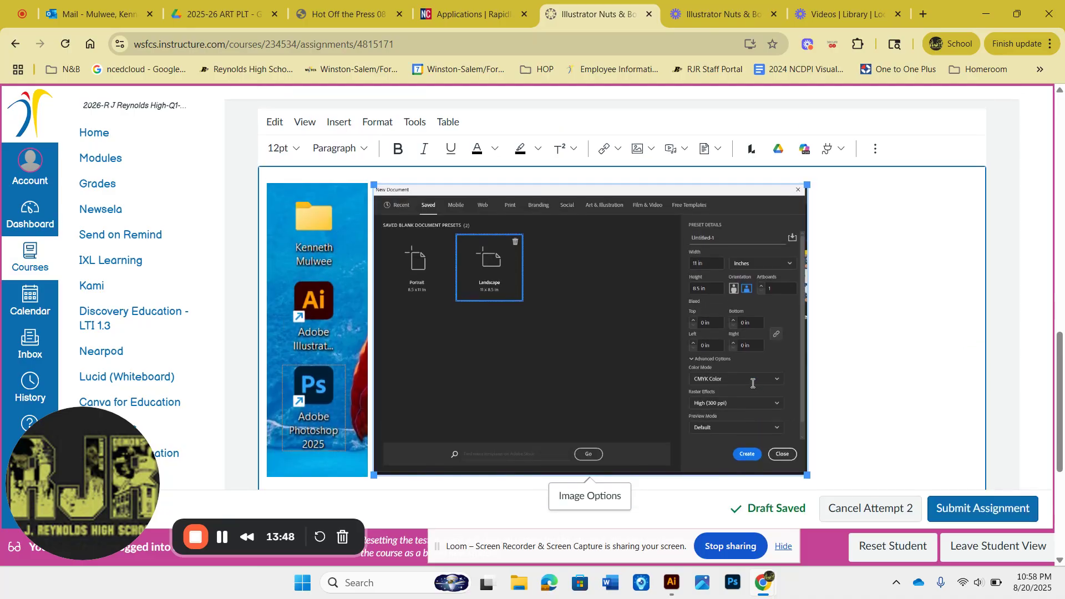
click(878, 368)
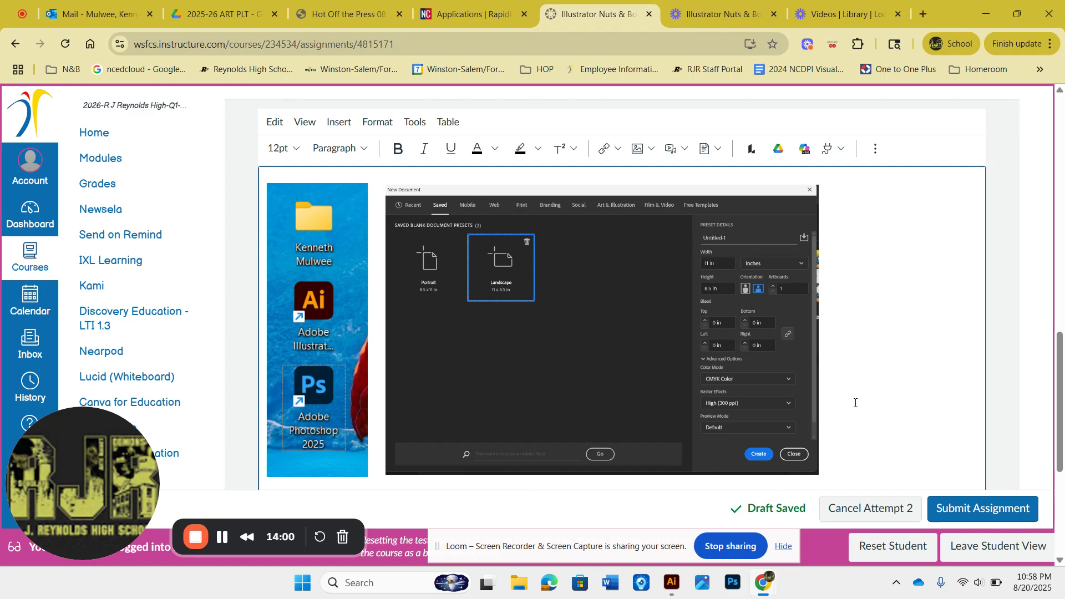
Step: Switch to Illustrator and set the toolbar to Advanced from the All Tools drawer
click(676, 586)
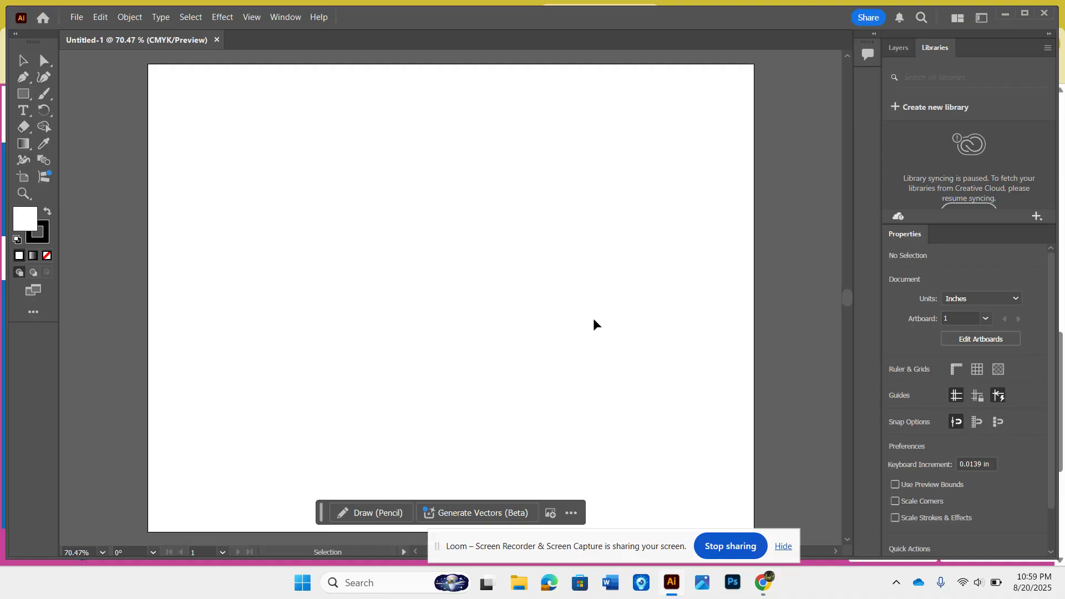
drag(537, 532, 696, 567)
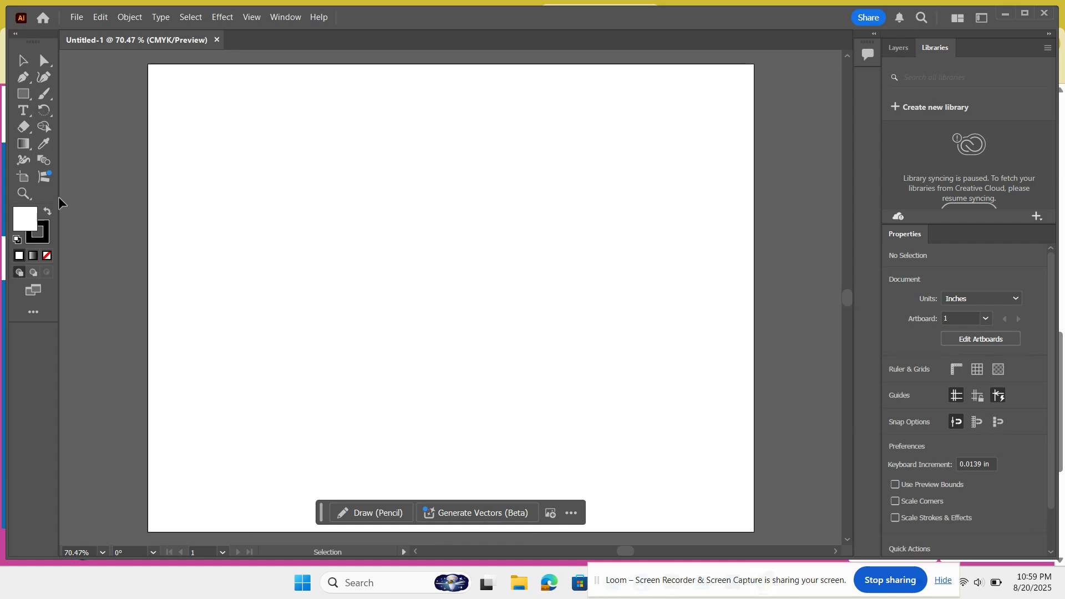
click(32, 314)
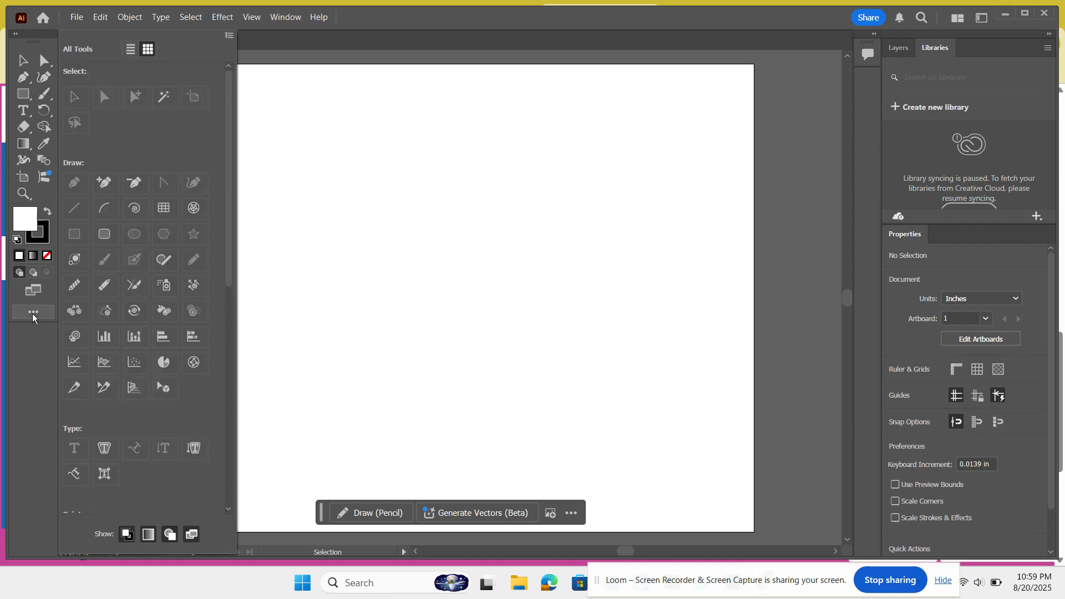
click(229, 35)
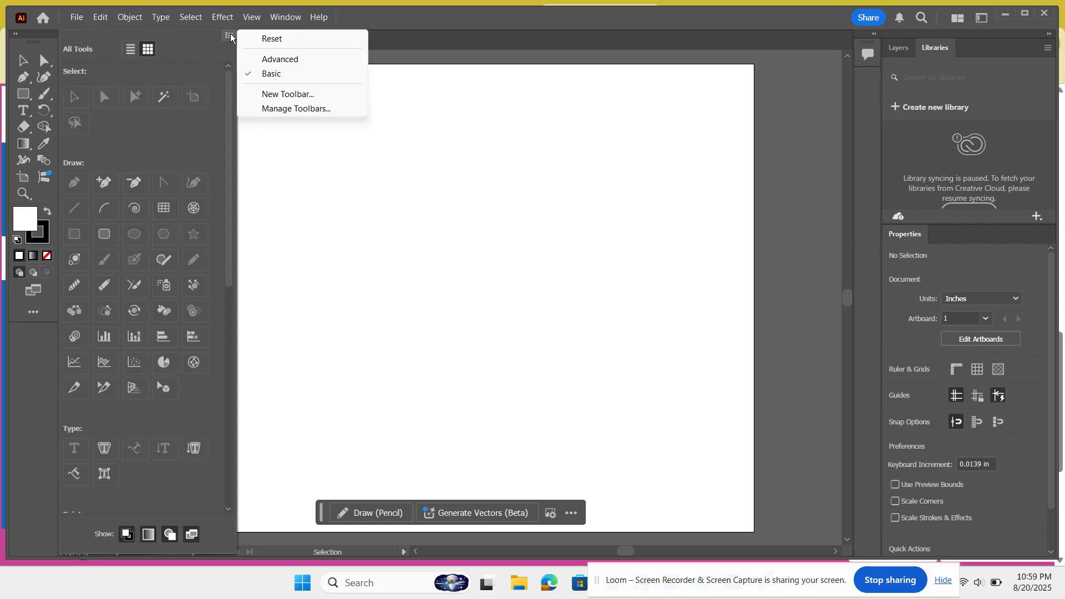
click(268, 59)
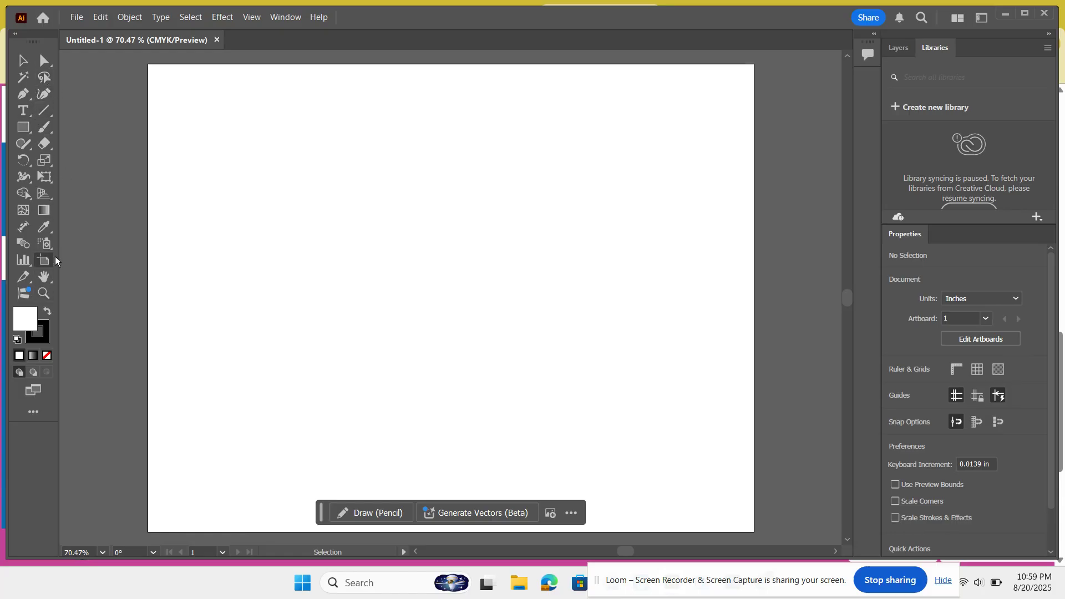
Step: Collapse the toolbar to a single column and expand it back to two columns
click(14, 34)
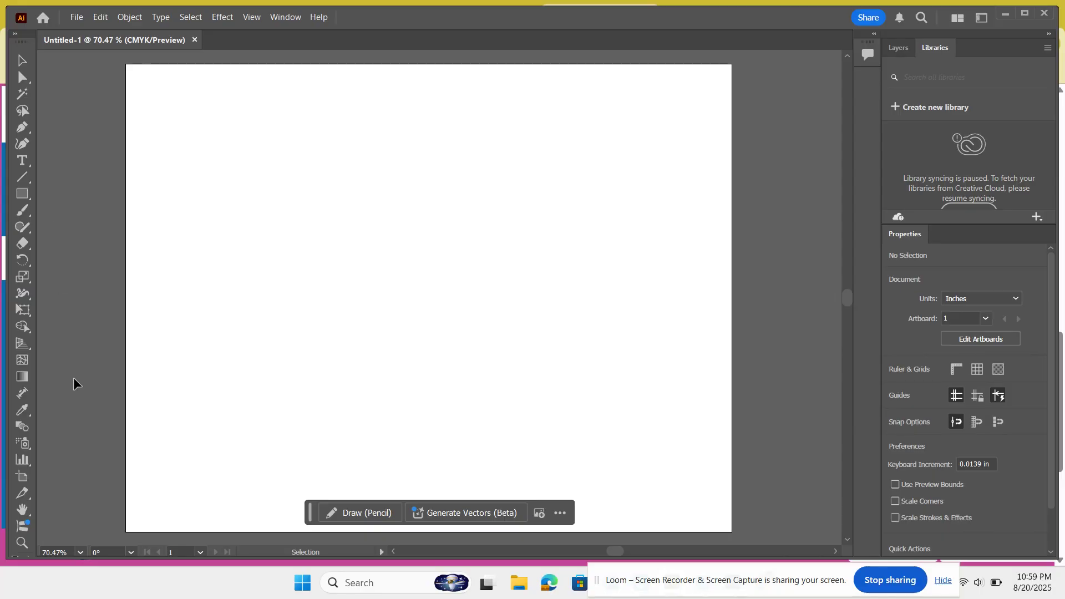
scroll(74, 383, down, 3)
scroll(74, 383, up, 5)
scroll(74, 382, down, 2)
click(15, 35)
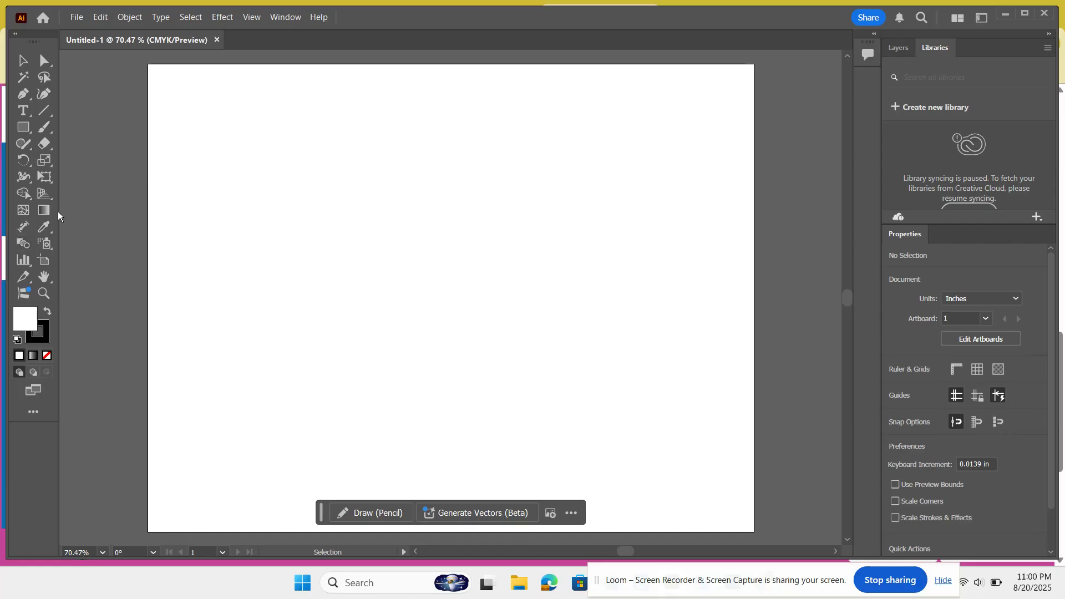
Step: Switch the toolbar back to Basic from the All Tools drawer
click(44, 110)
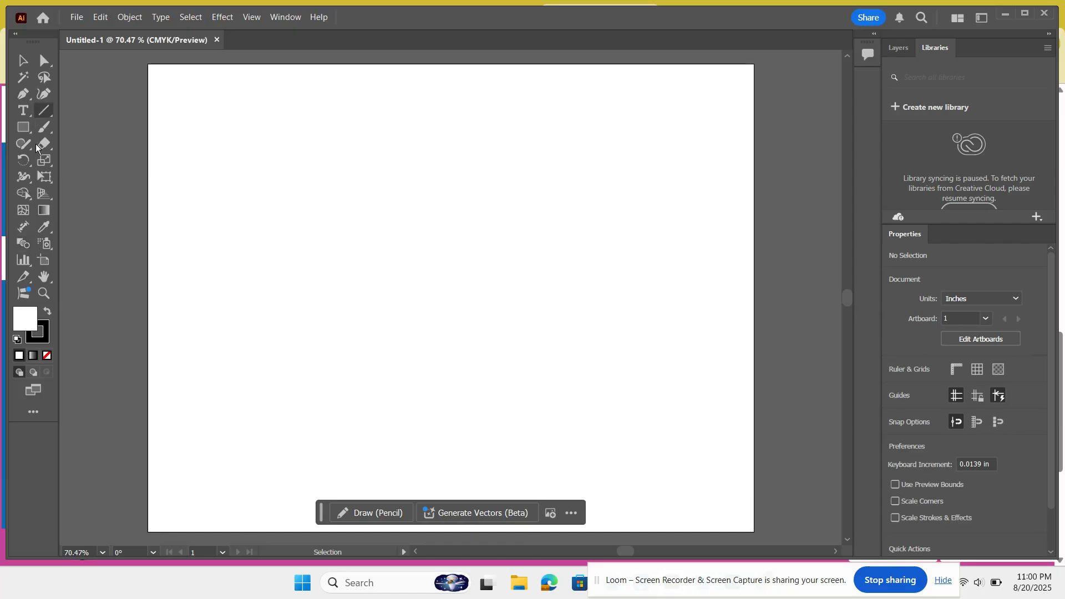
click(38, 413)
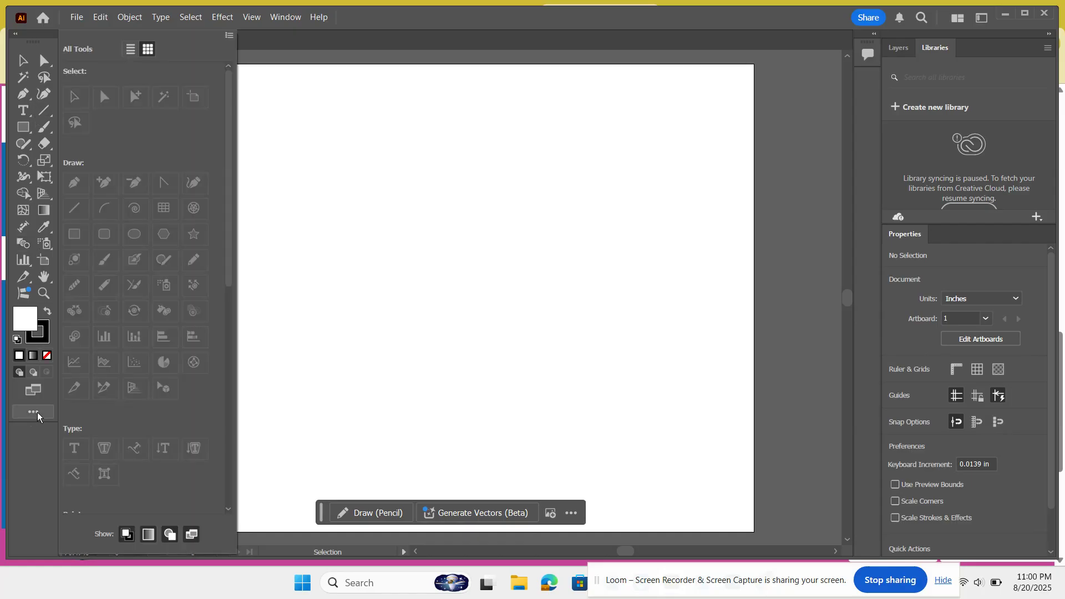
click(230, 36)
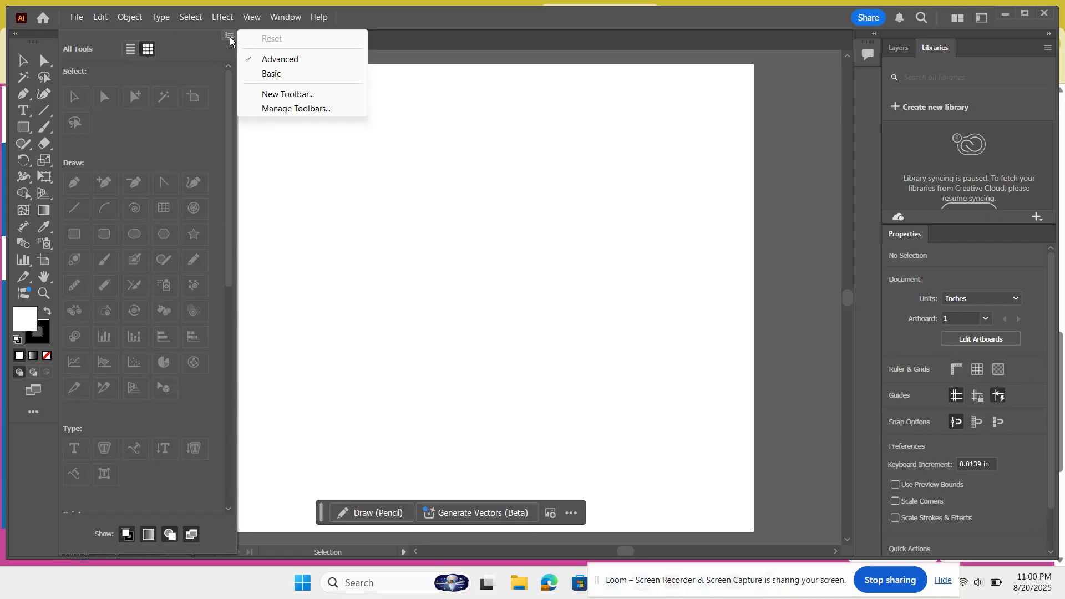
click(272, 74)
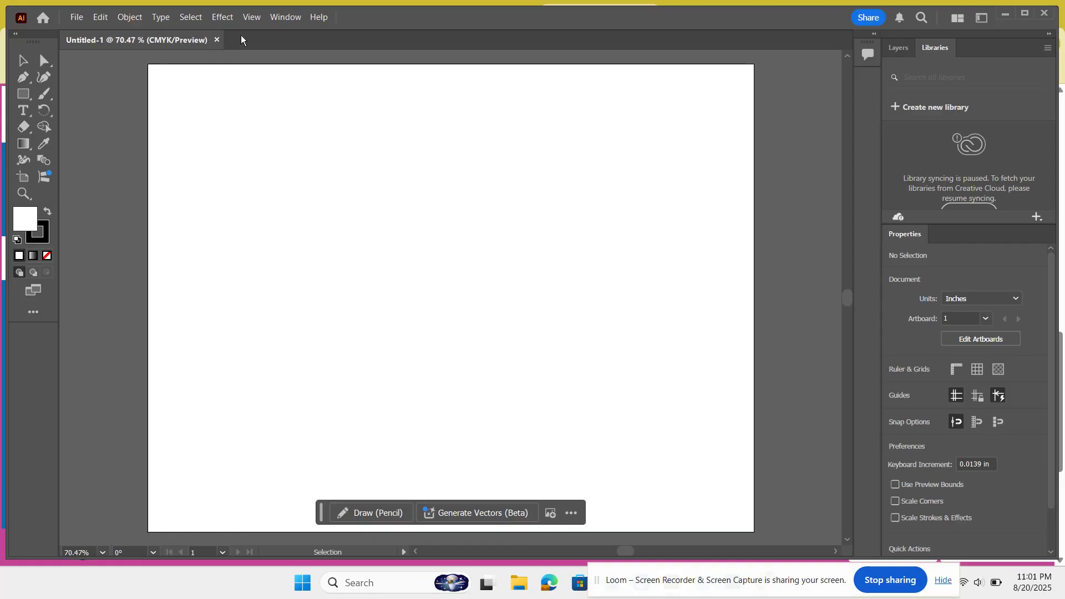
Step: Hide the Contextual Task Bar
click(282, 18)
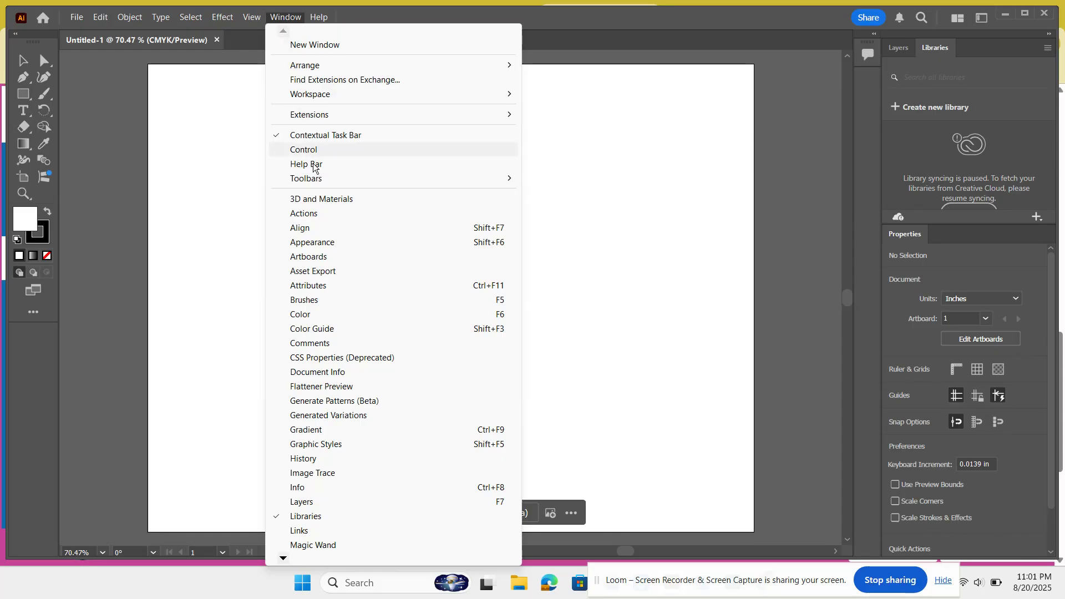
mouse_move(314, 183)
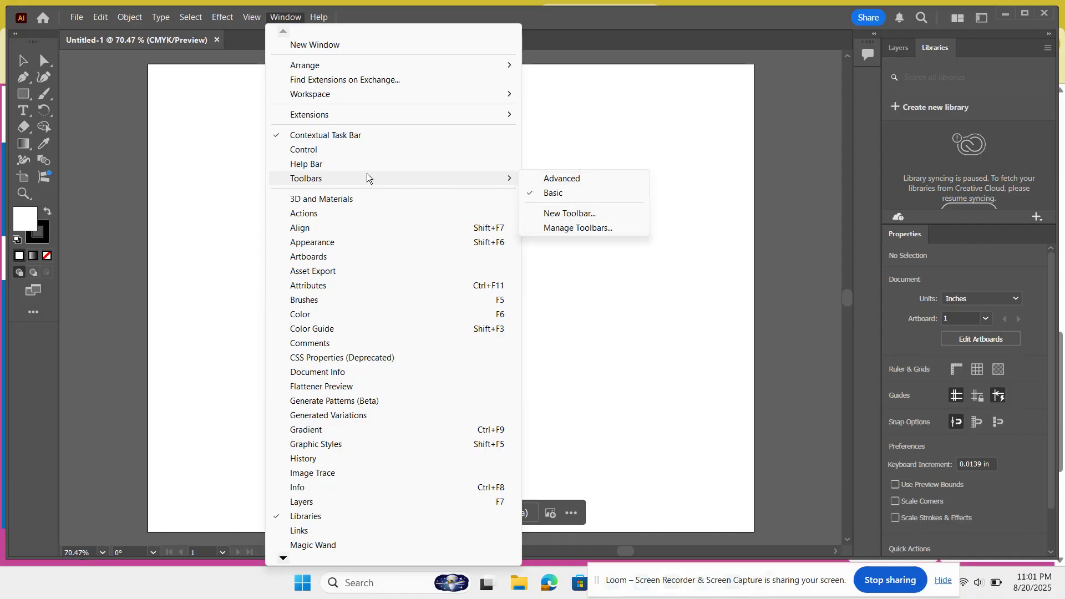
click(218, 169)
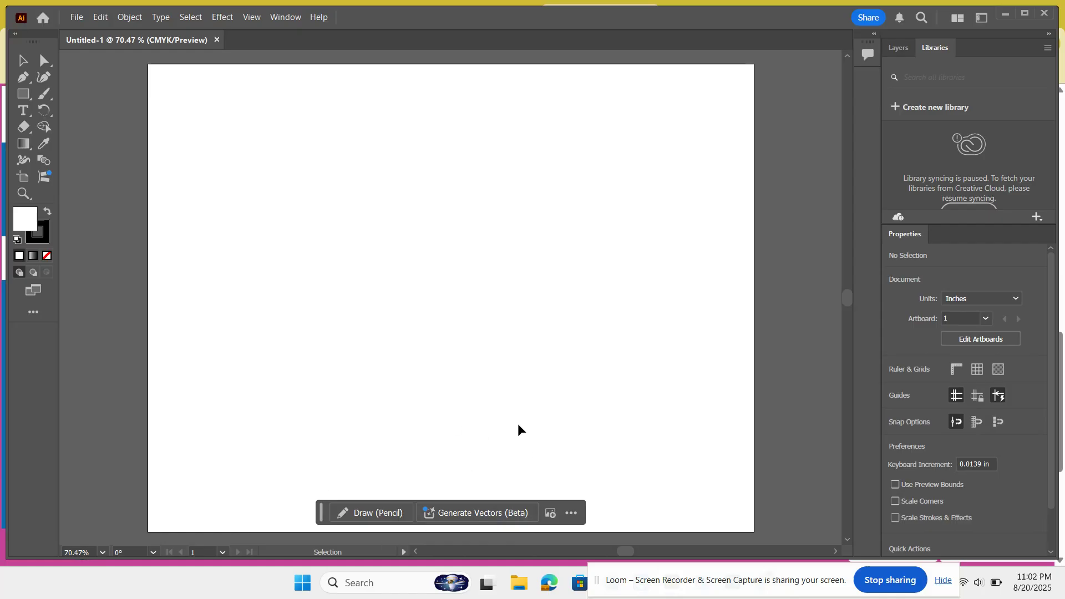
click(287, 17)
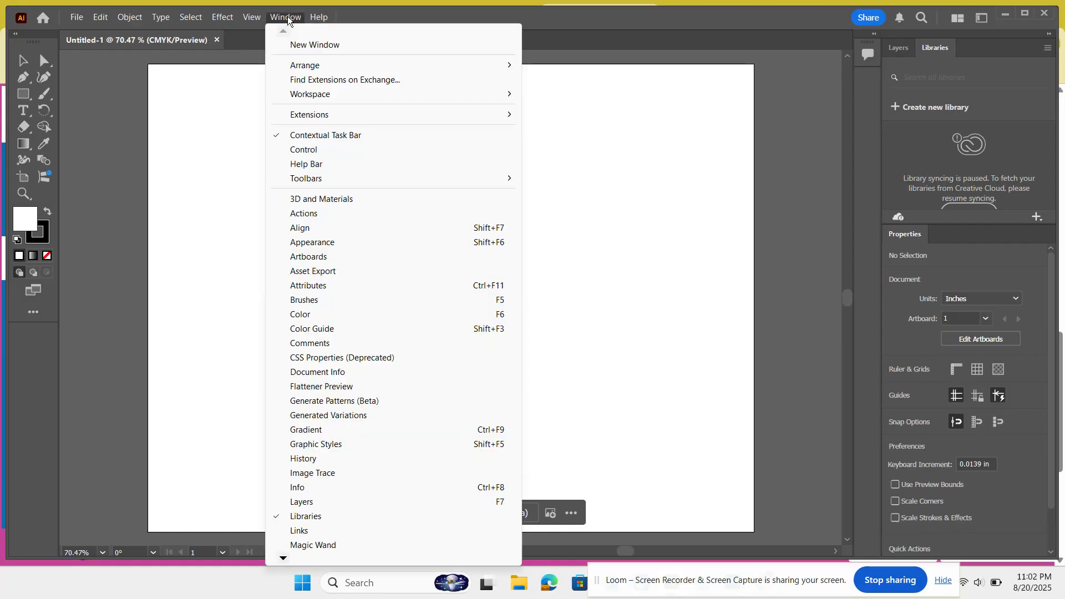
click(320, 135)
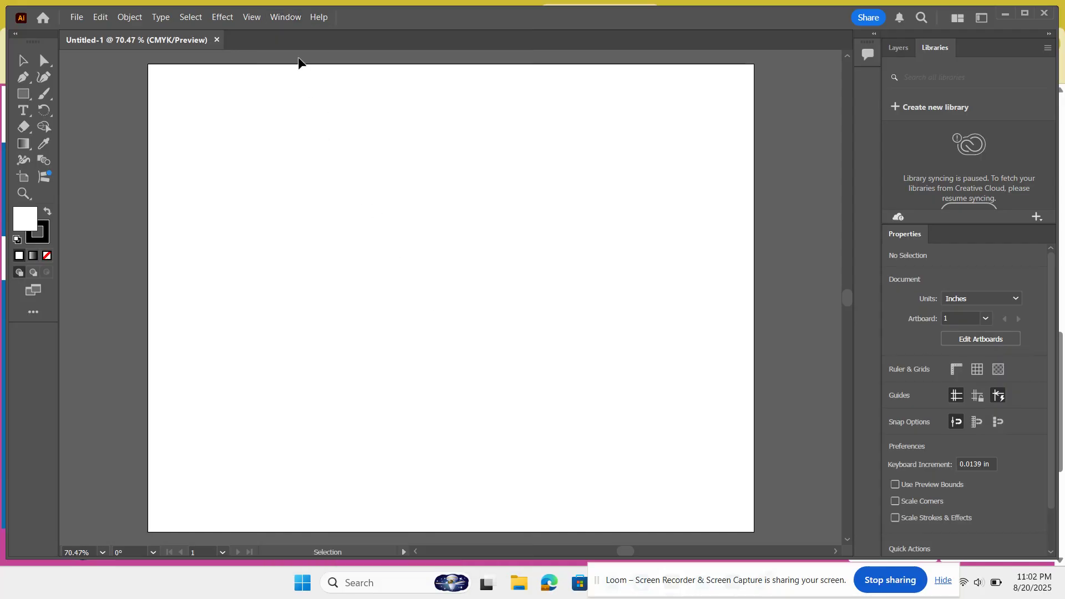
Step: Close the Libraries panel and reopen it
click(289, 20)
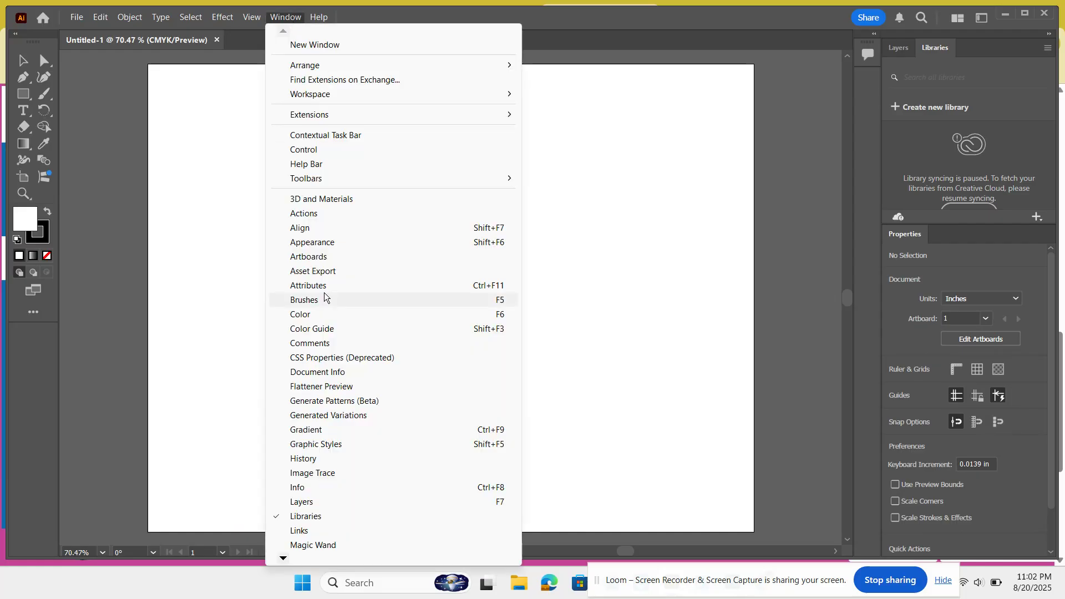
mouse_move(281, 557)
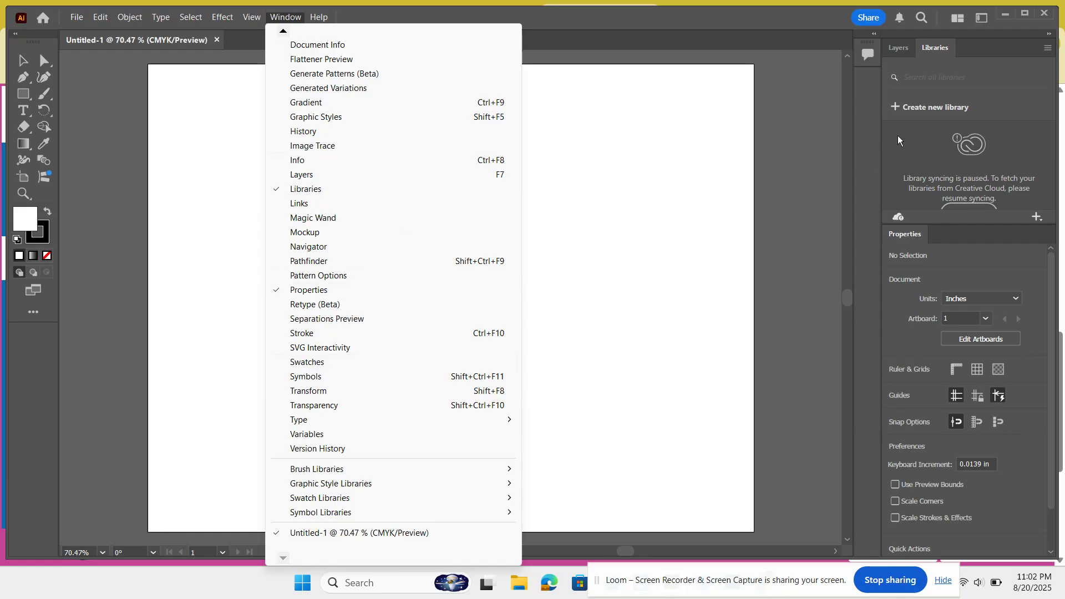
click(299, 191)
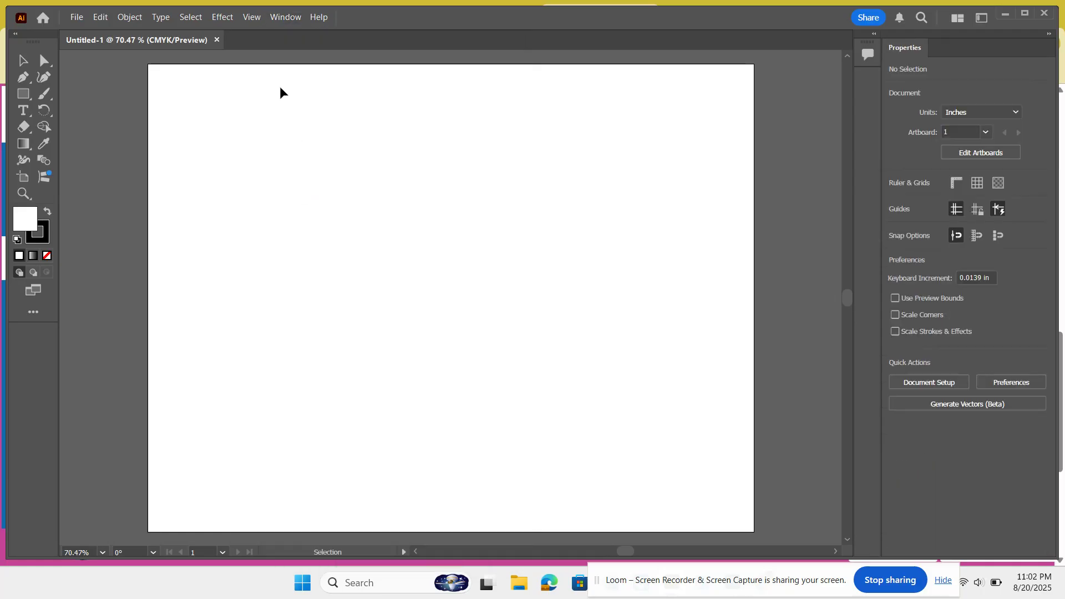
click(287, 18)
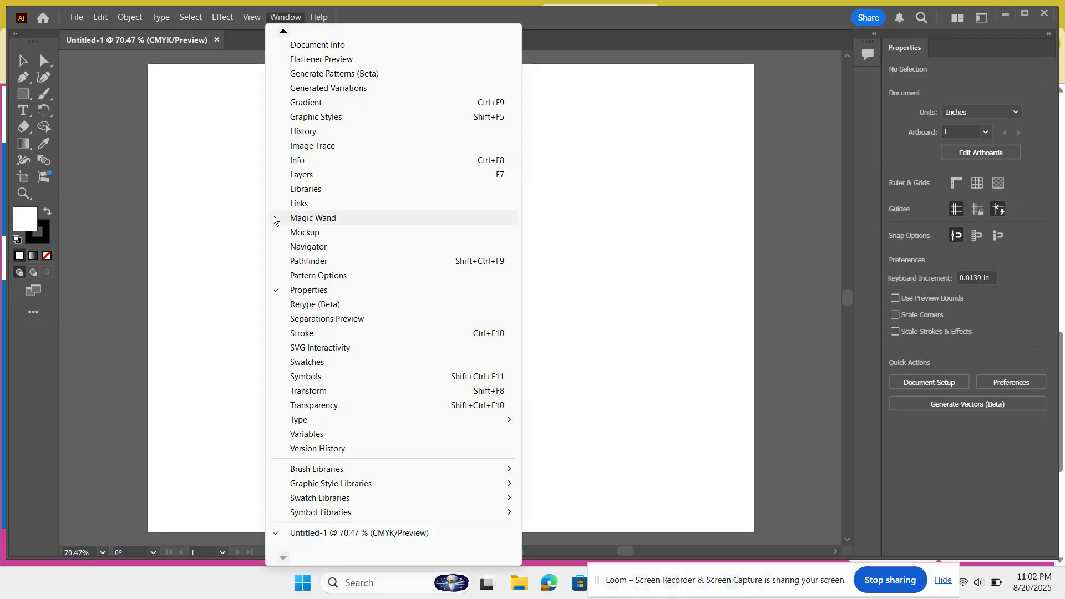
click(299, 189)
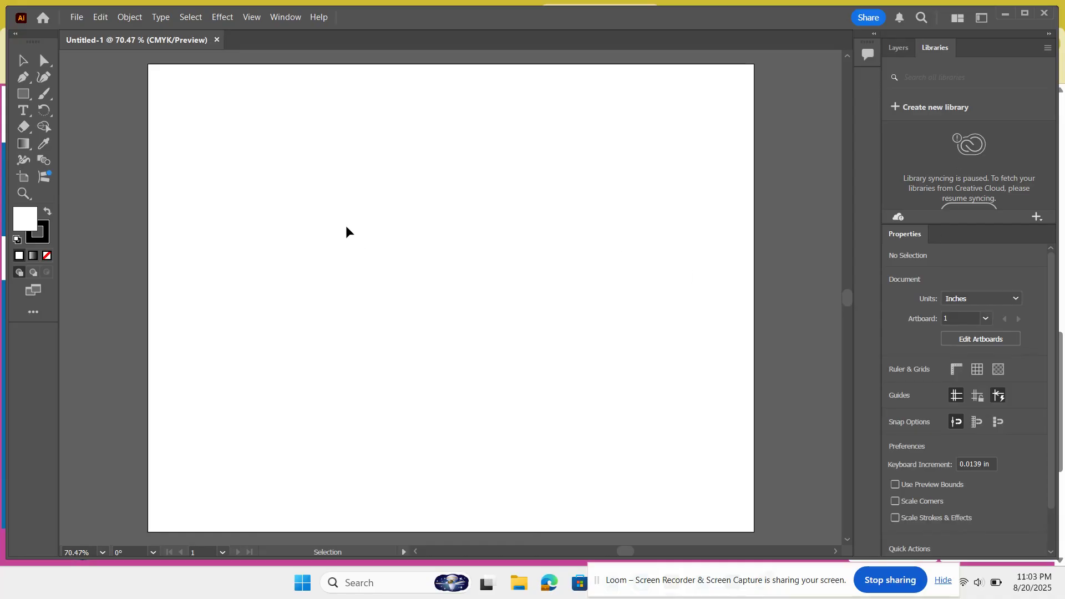
Step: Switch the workspace to Essentials Classic, keeping the Basic toolbar in two columns
click(981, 19)
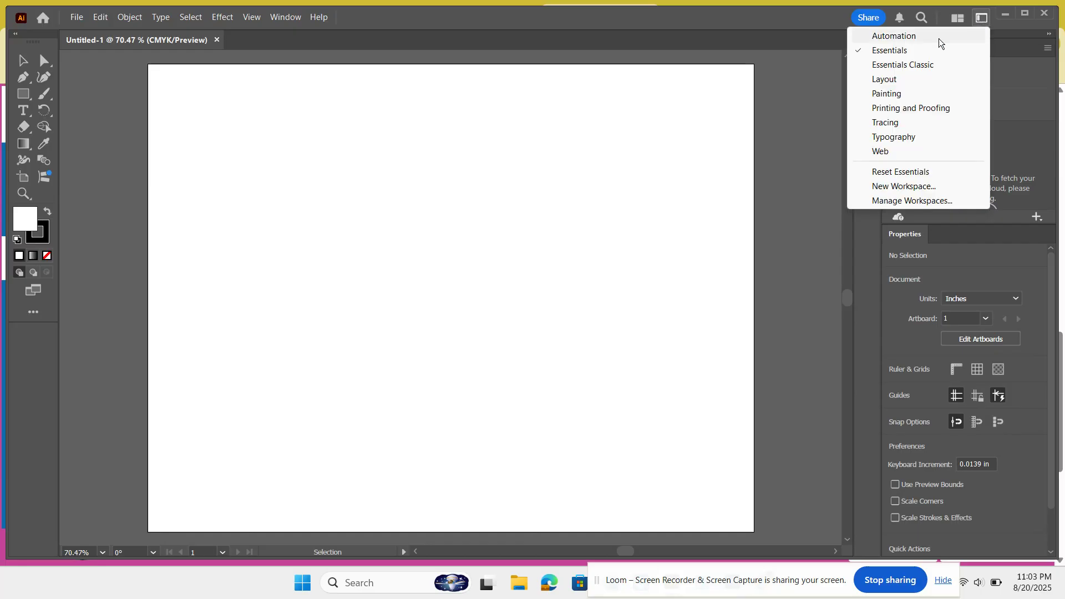
click(913, 69)
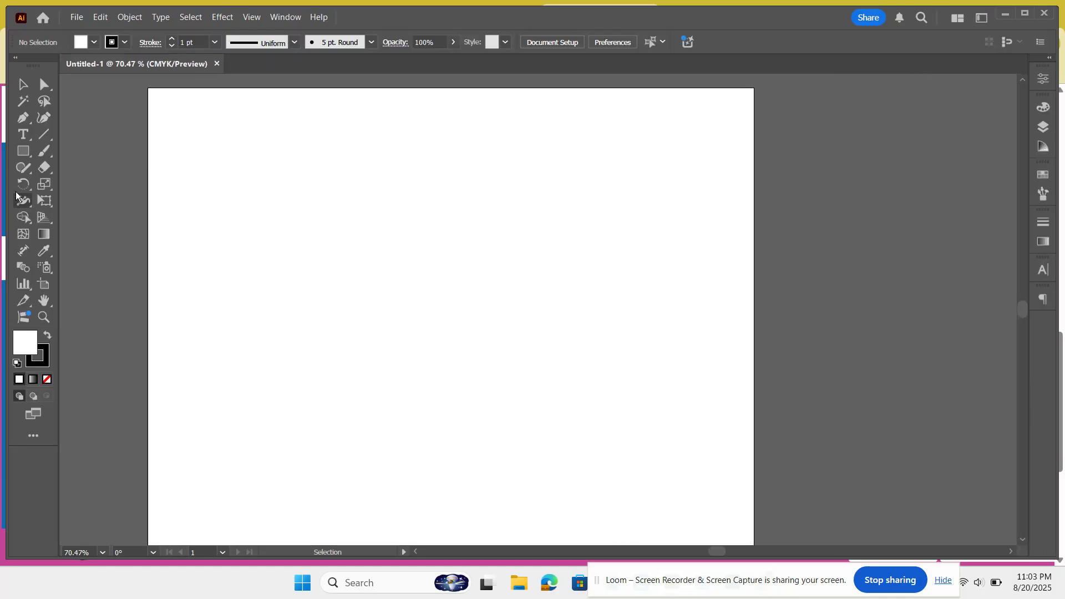
click(32, 439)
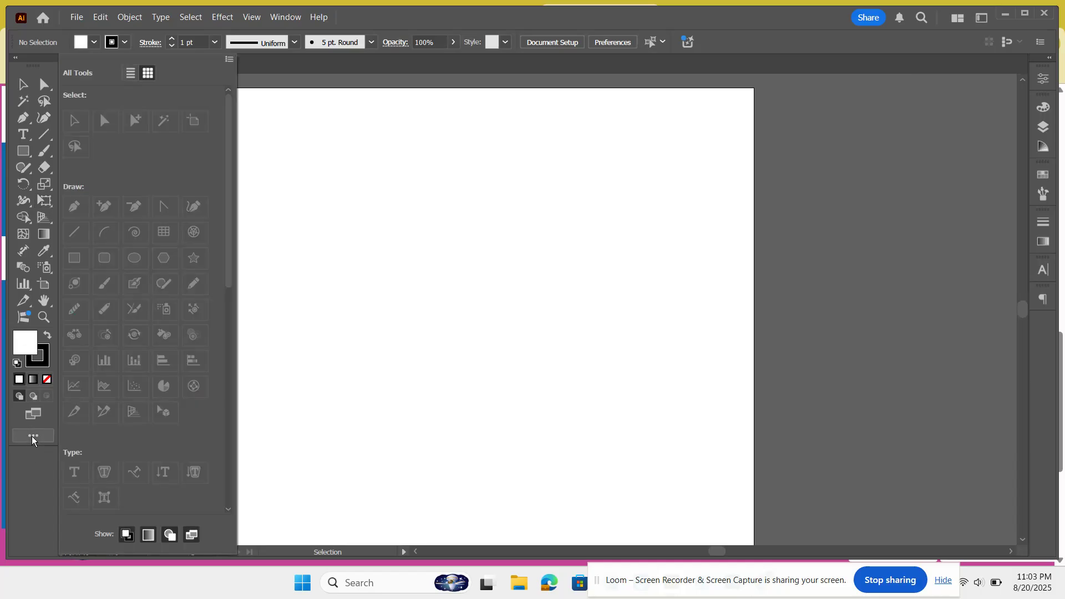
click(227, 60)
click(270, 99)
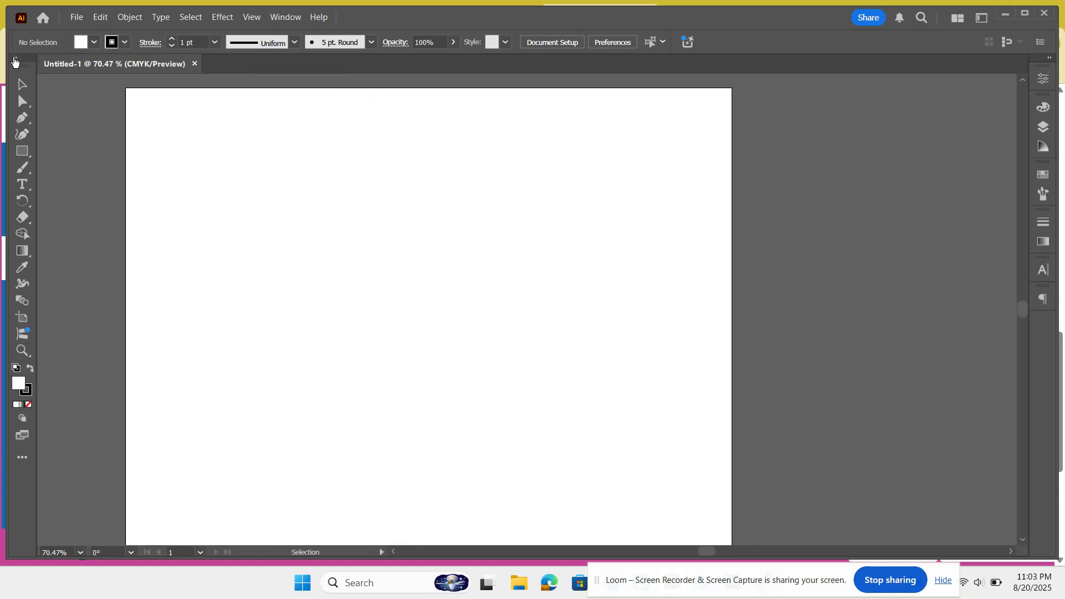
click(15, 58)
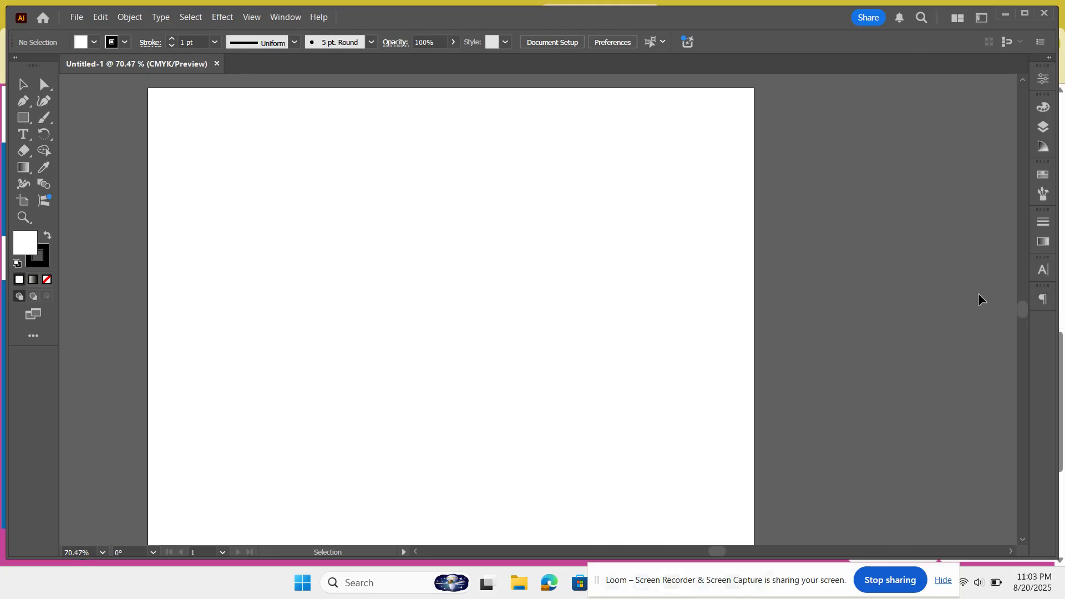
Step: Switch the workspace to Web, then back to Essentials Classic
click(980, 21)
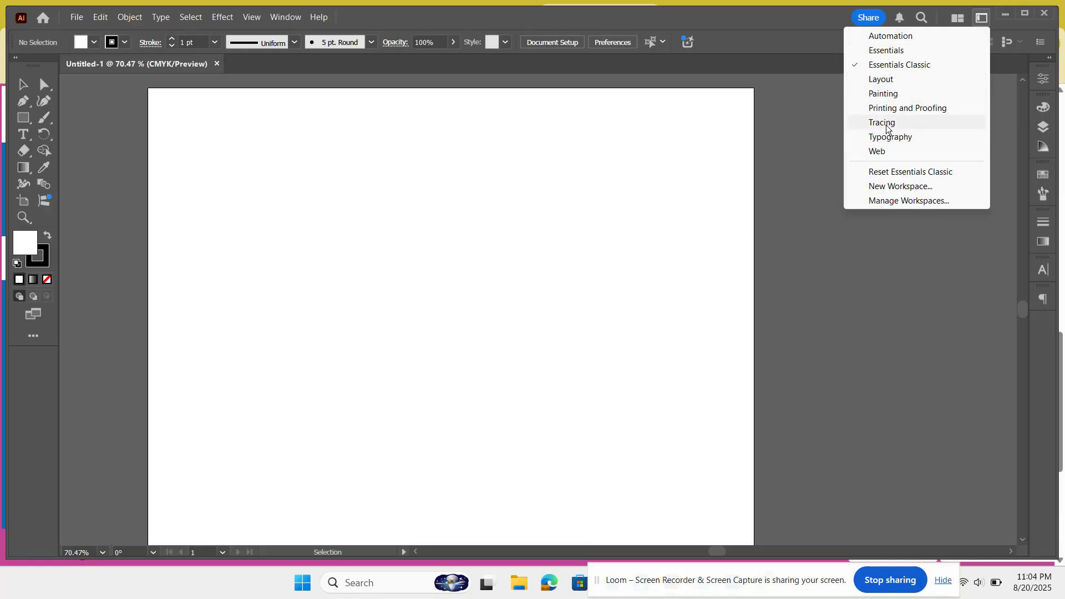
click(885, 158)
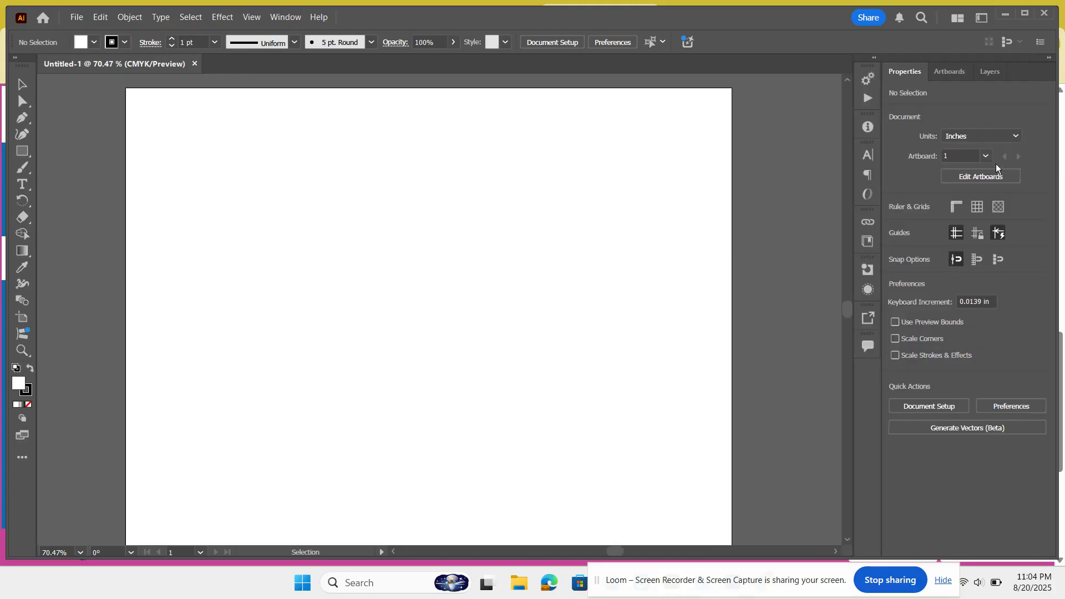
click(982, 17)
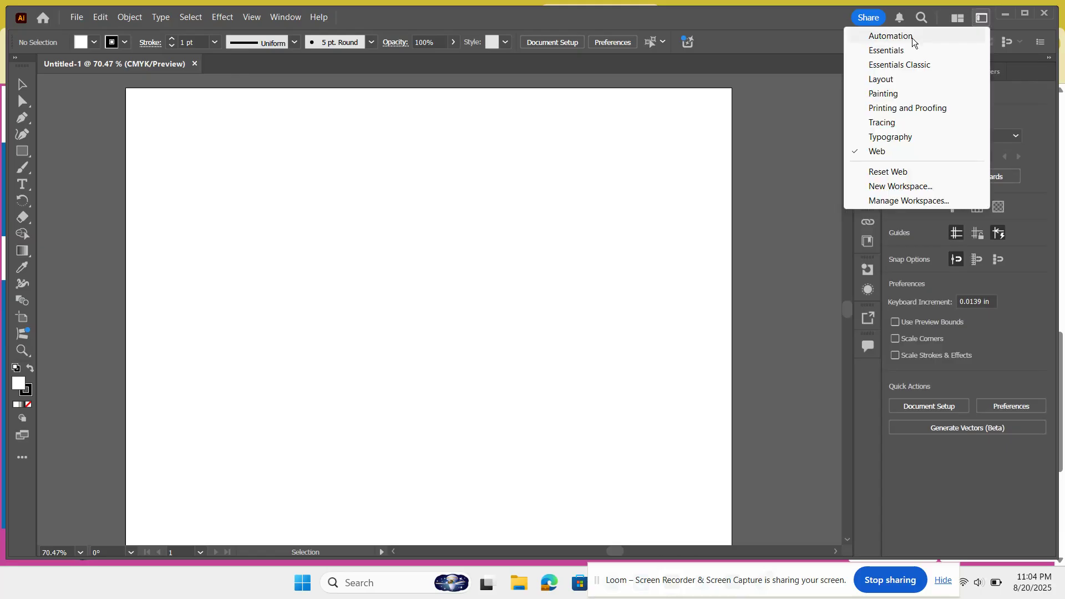
click(898, 64)
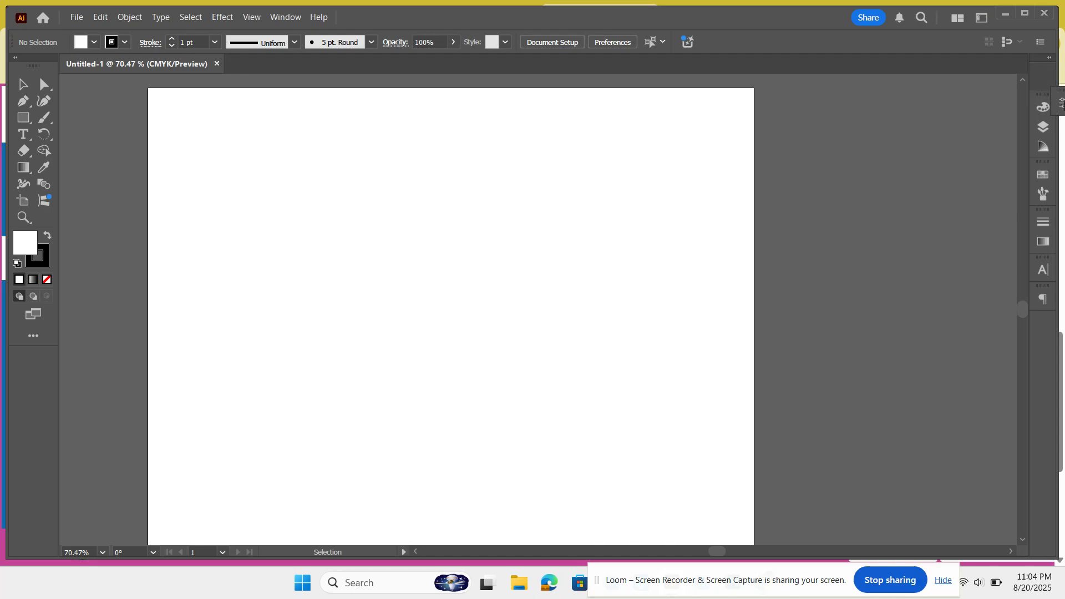
Step: Resize the collapsed panel dock on the right edge
drag(1048, 85, 1055, 82)
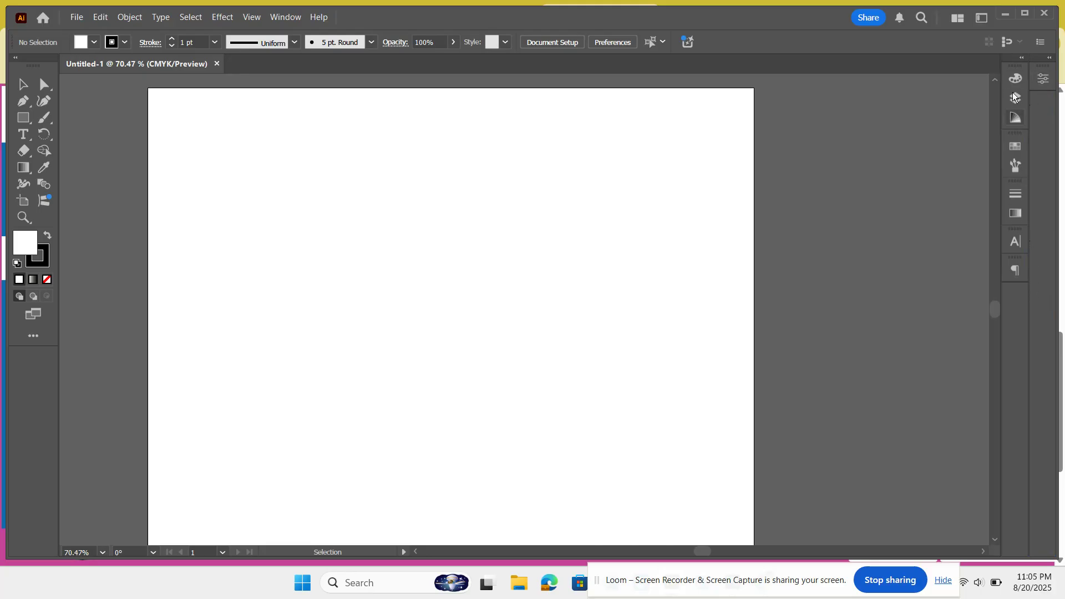
Step: Merge the collapsed panel dock's icons into a single column after briefly opening and closing the Properties panel
click(1043, 79)
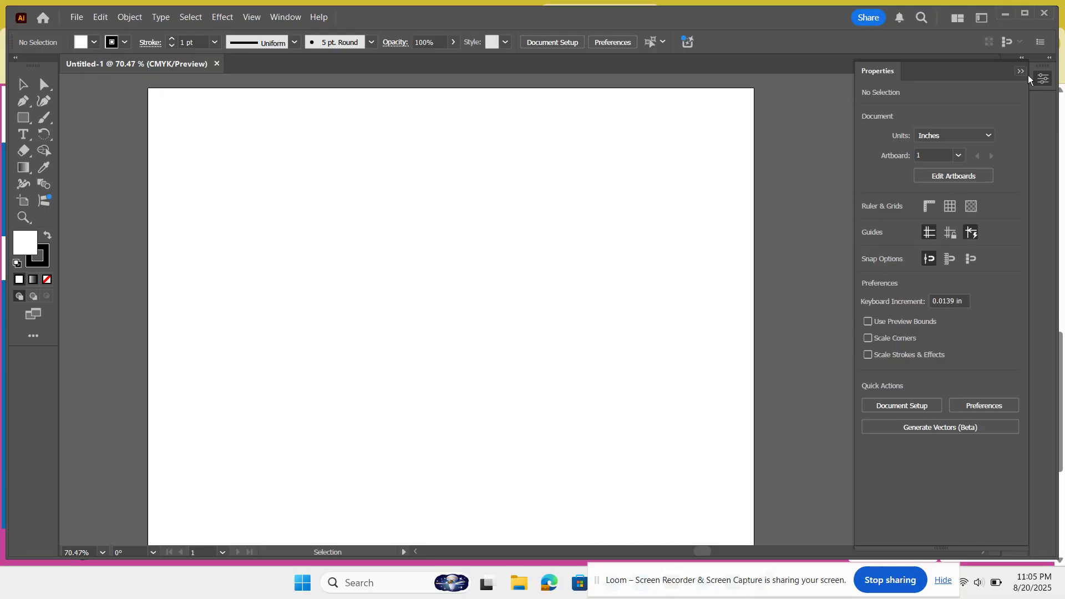
click(1047, 85)
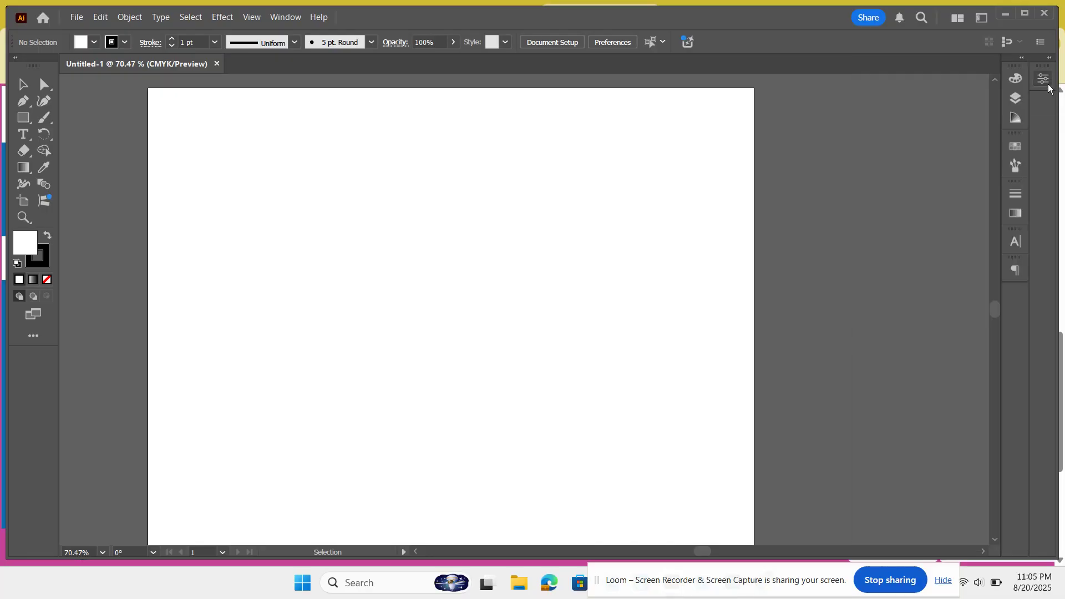
drag(1046, 84, 1013, 64)
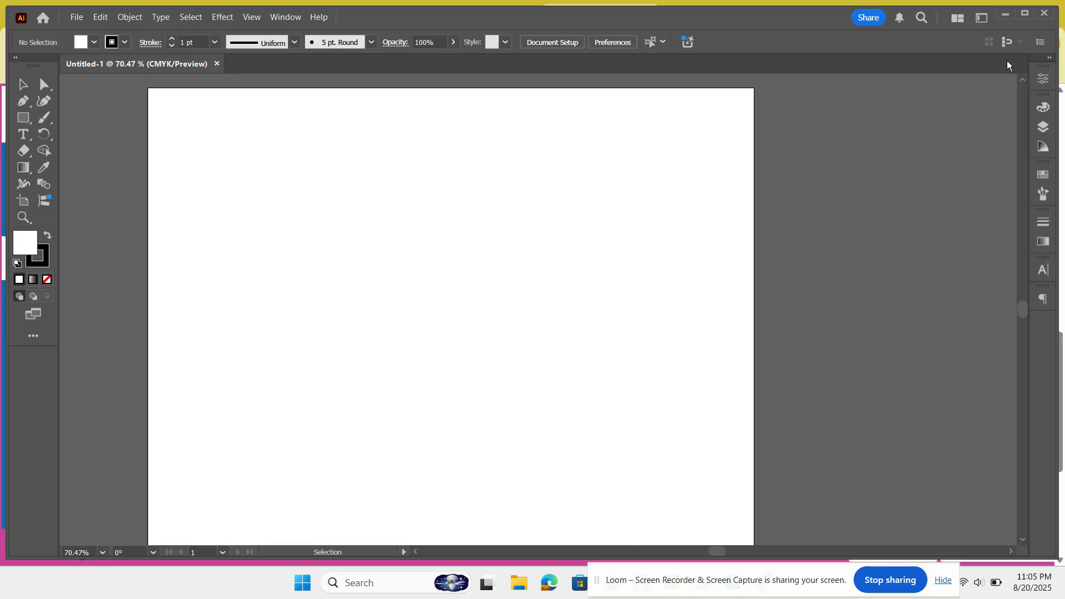
Step: Open the Color panel and hide its options, then show the options again
click(1043, 108)
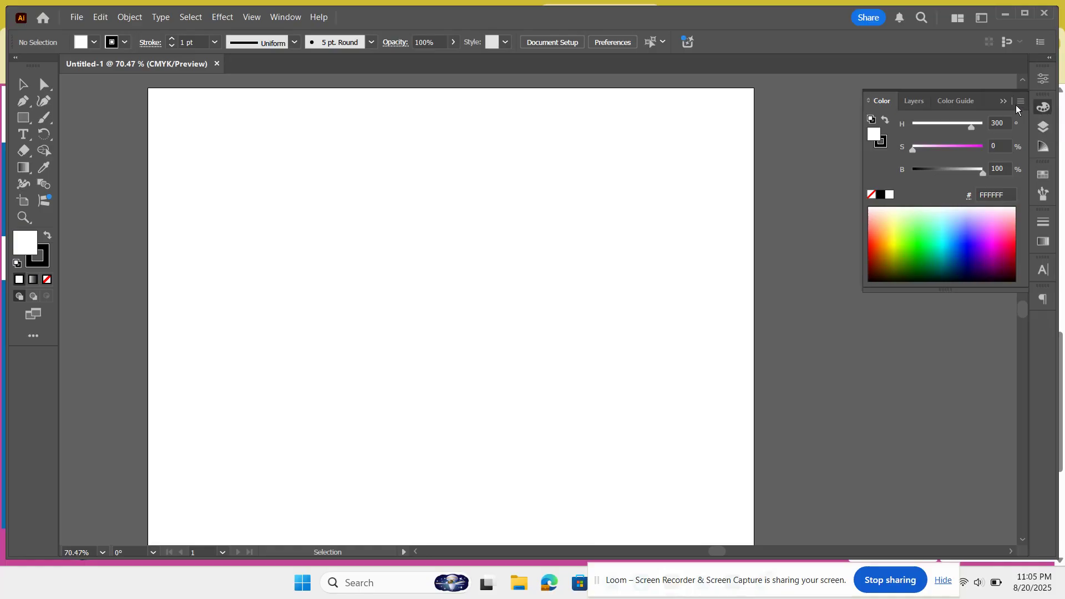
click(1020, 102)
click(972, 107)
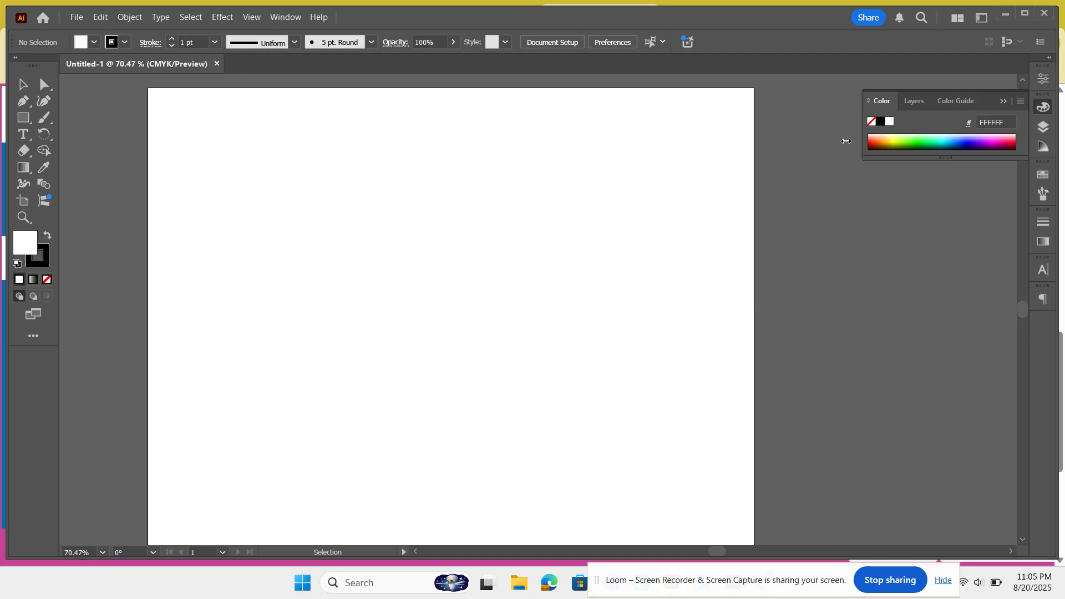
click(1021, 102)
click(956, 106)
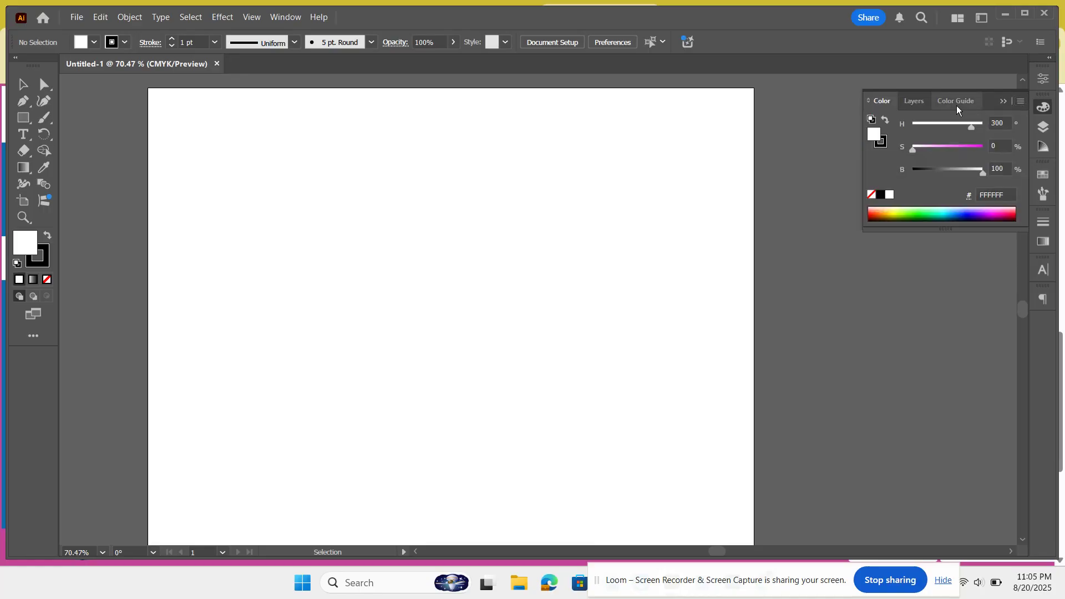
Step: Switch the Color panel's color mode to CMYK, then back to HSB
click(1018, 102)
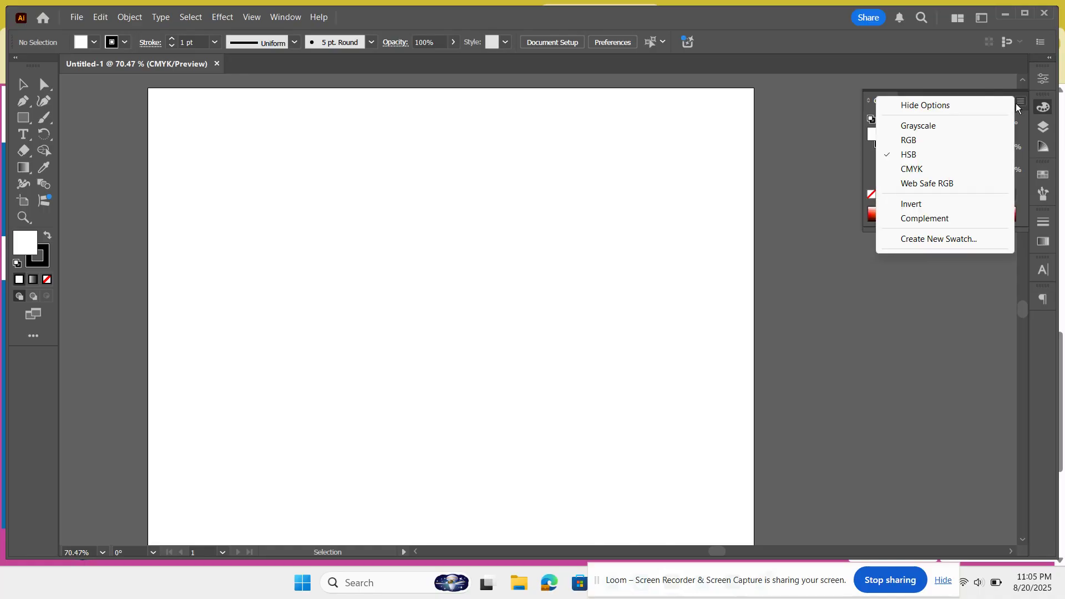
click(923, 170)
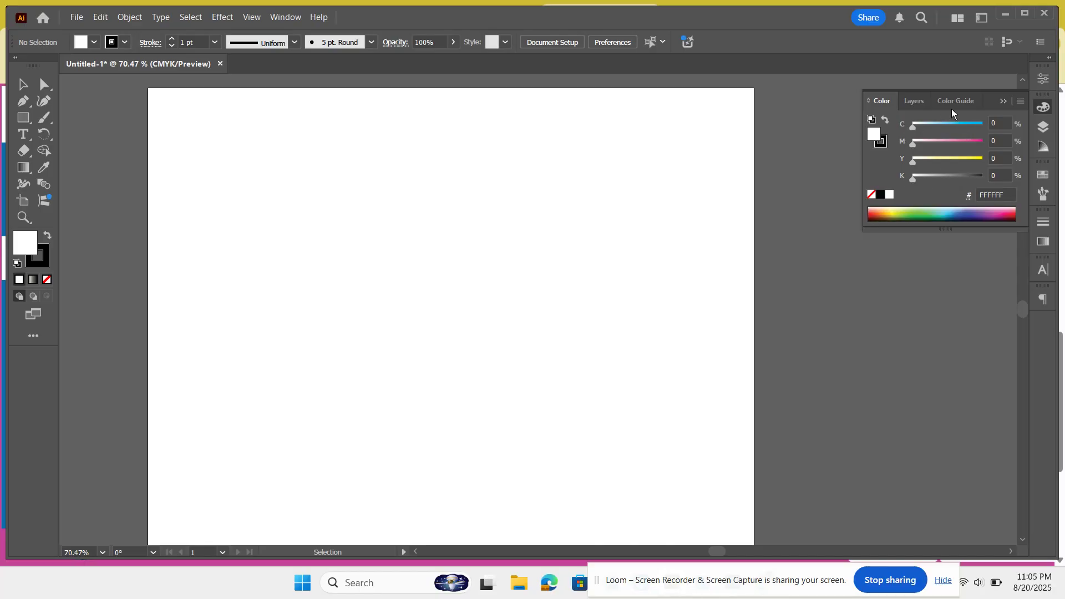
click(1019, 100)
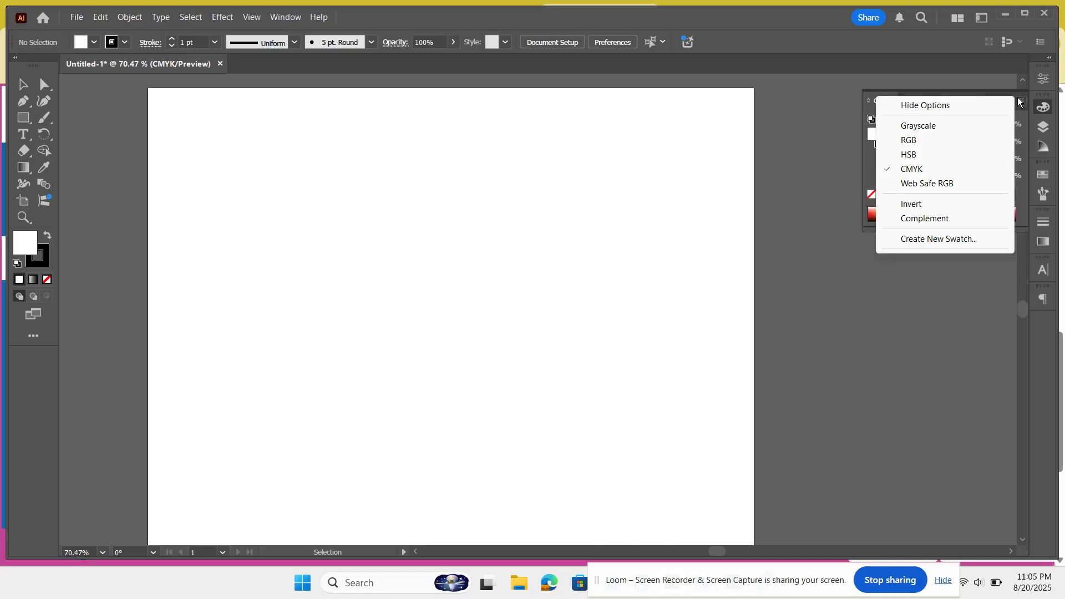
click(935, 158)
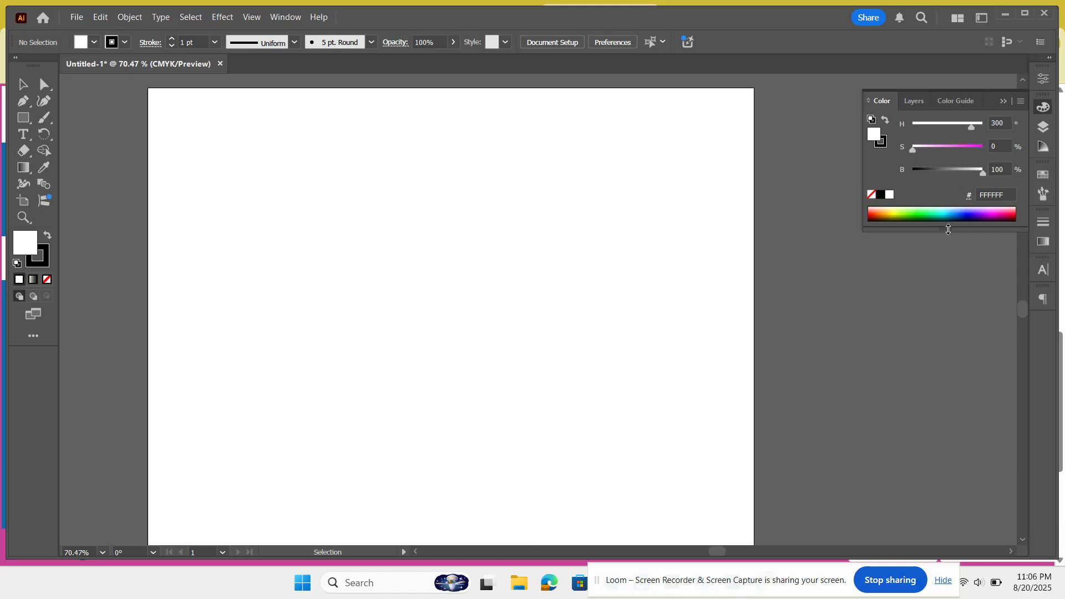
Step: Enlarge the Color panel's spectrum by extending the panel downward, then collapse the panel
drag(948, 229, 952, 300)
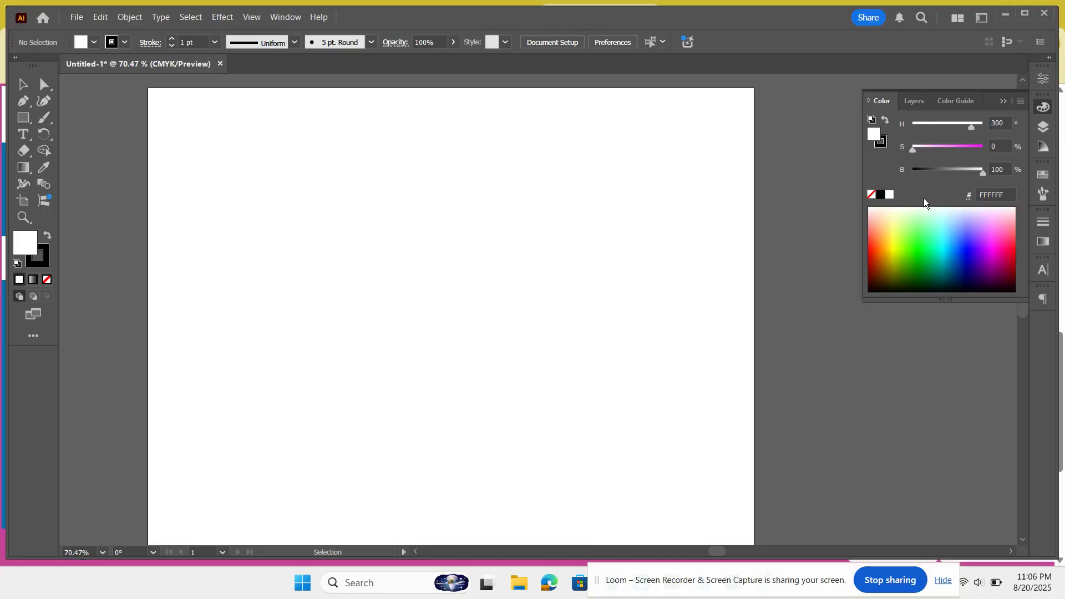
click(1003, 101)
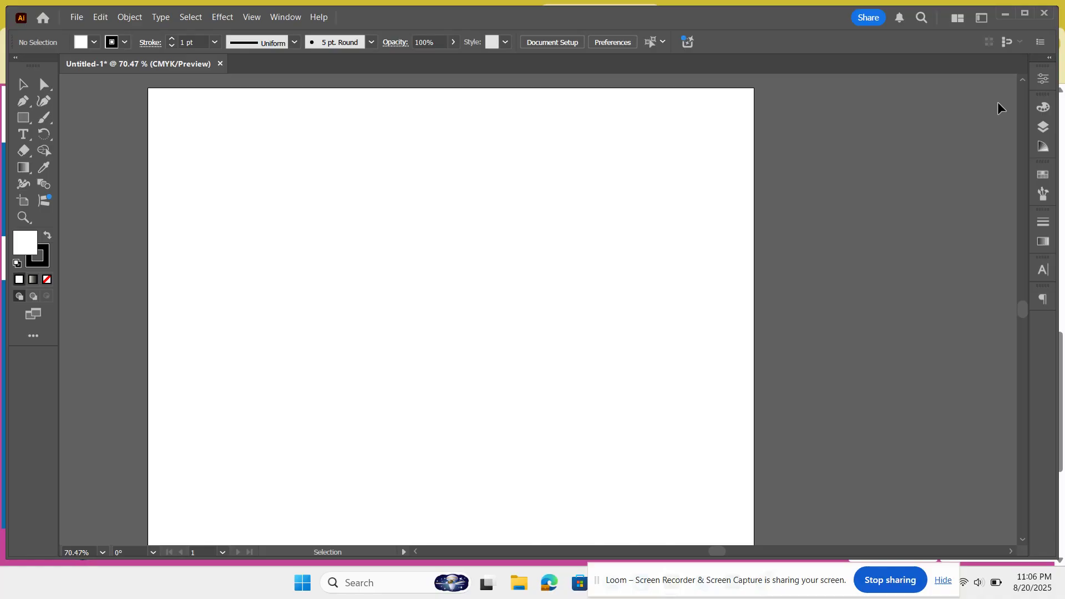
Step: Open the Layers panel, then close it and reopen it from the Window menu
click(1043, 128)
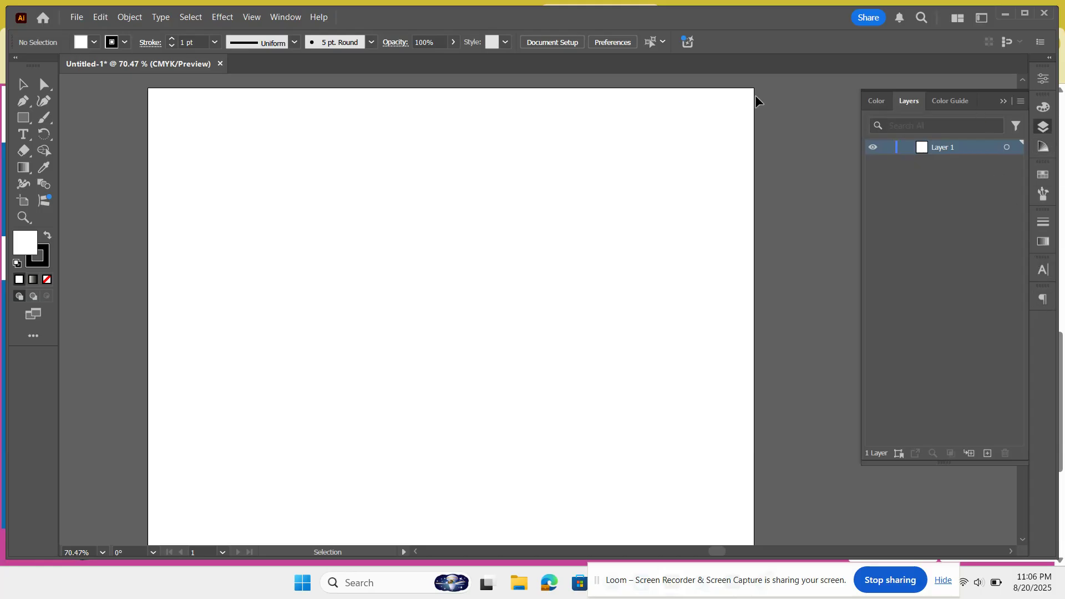
click(272, 18)
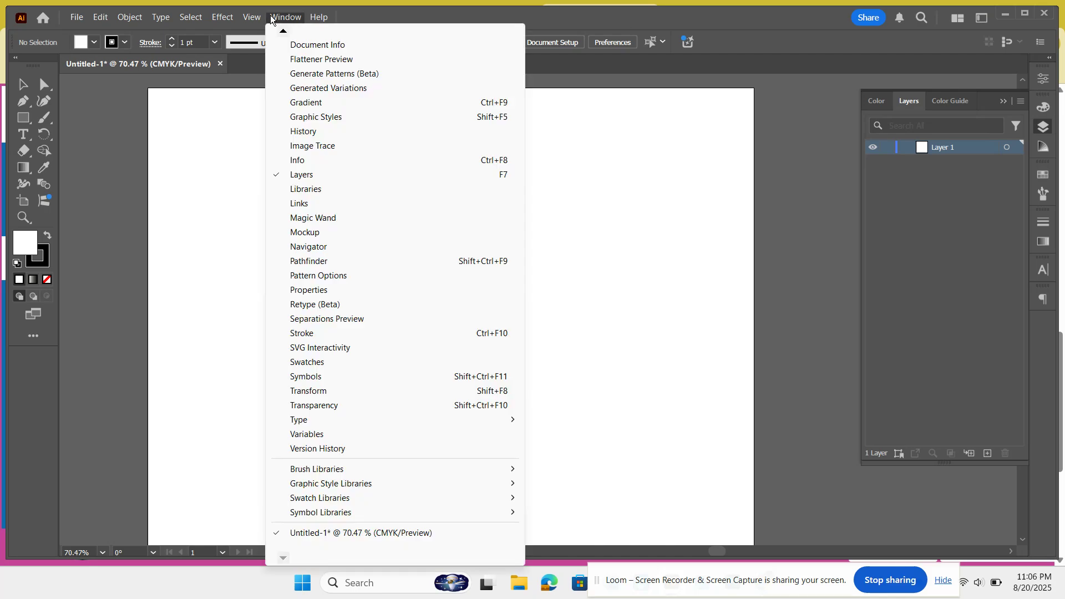
click(292, 177)
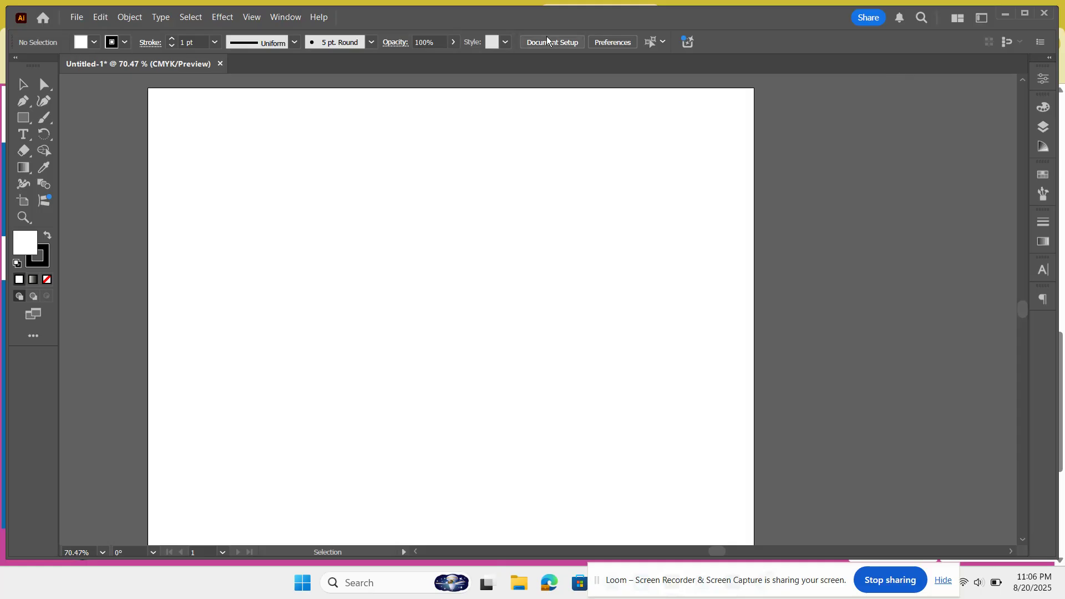
click(294, 18)
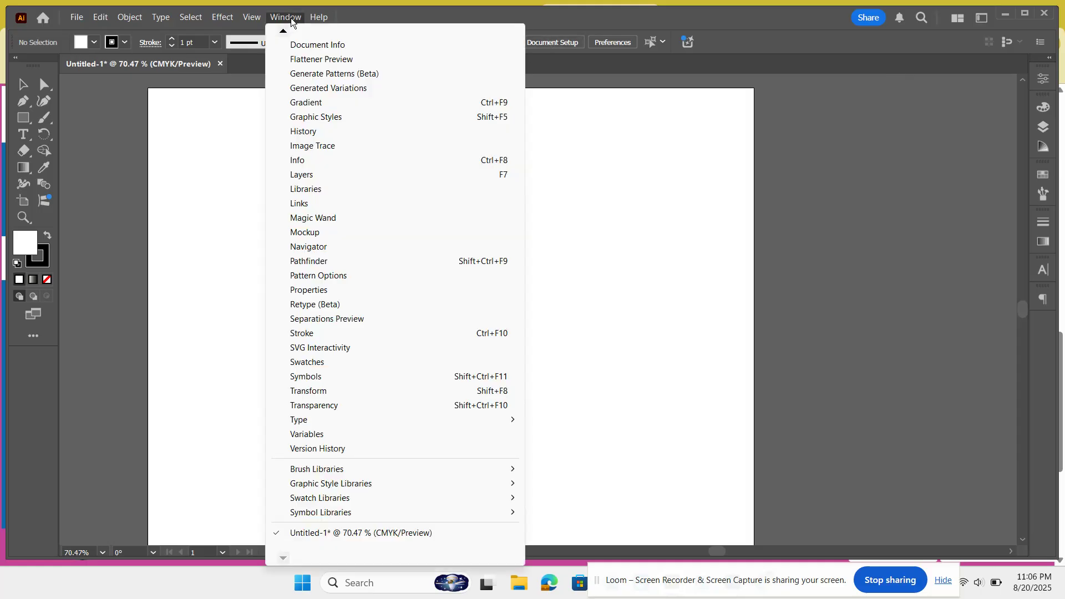
click(302, 174)
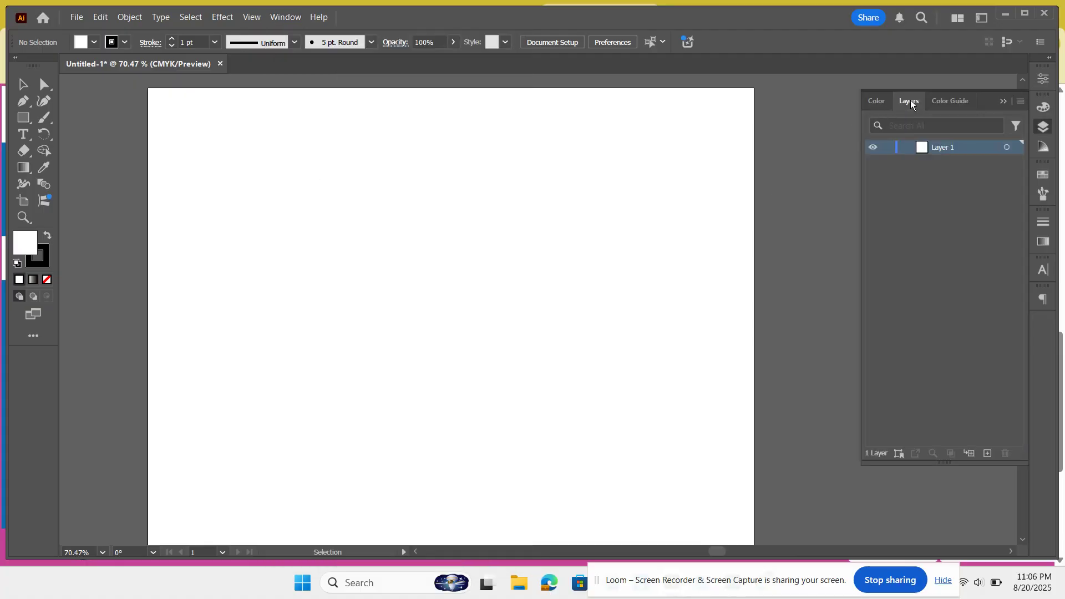
Step: Tear the Layers panel out of its group into a floating panel and move it beside the dock
drag(911, 103, 656, 125)
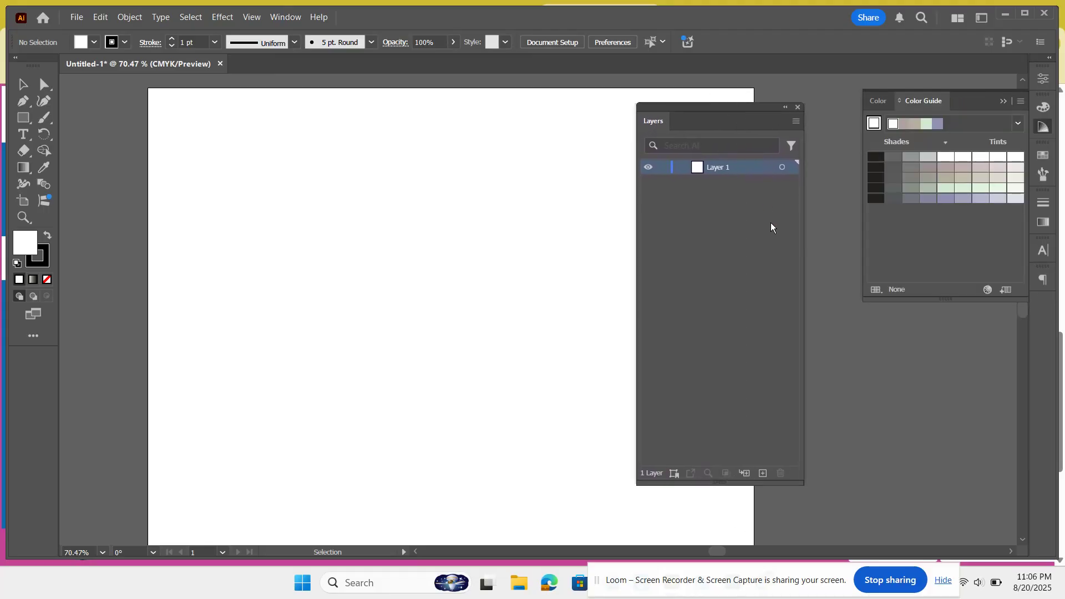
click(1005, 101)
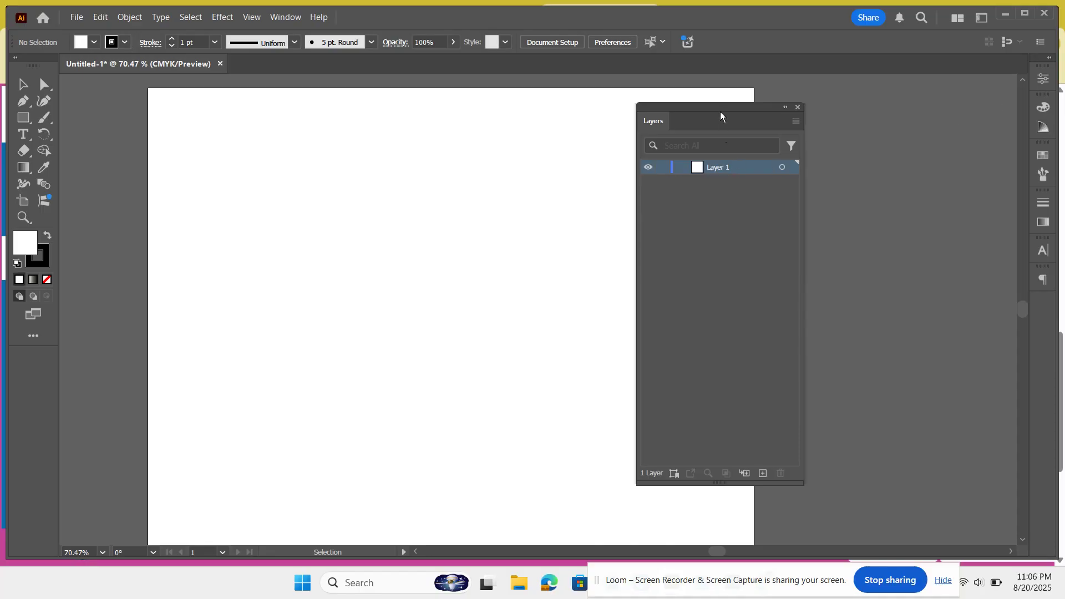
drag(721, 104, 874, 95)
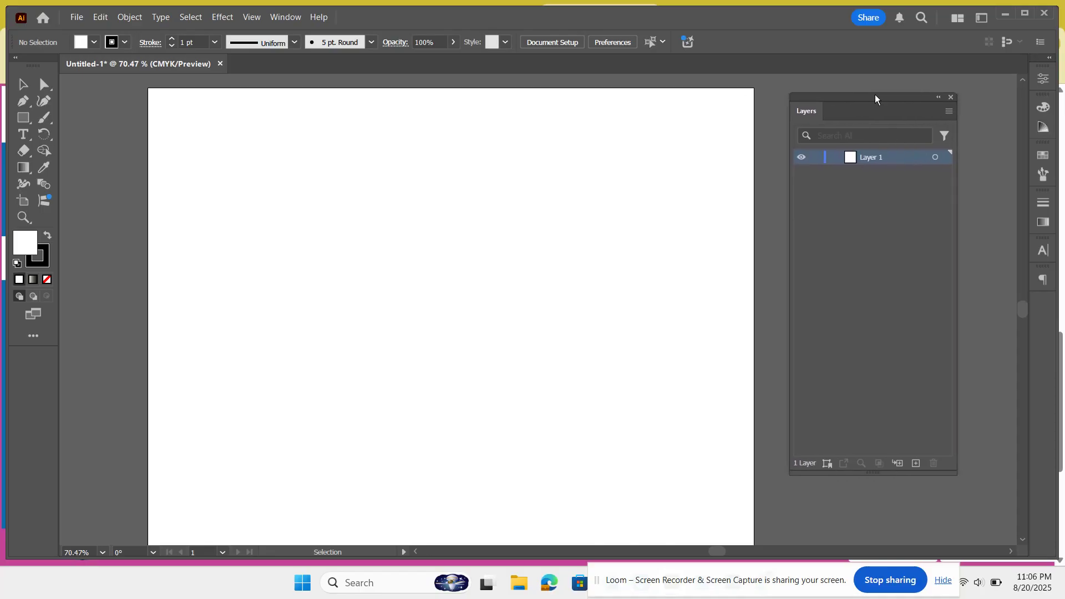
Step: Resize the floating Layers panel shorter, then stretch it back to a taller height
right_click(875, 472)
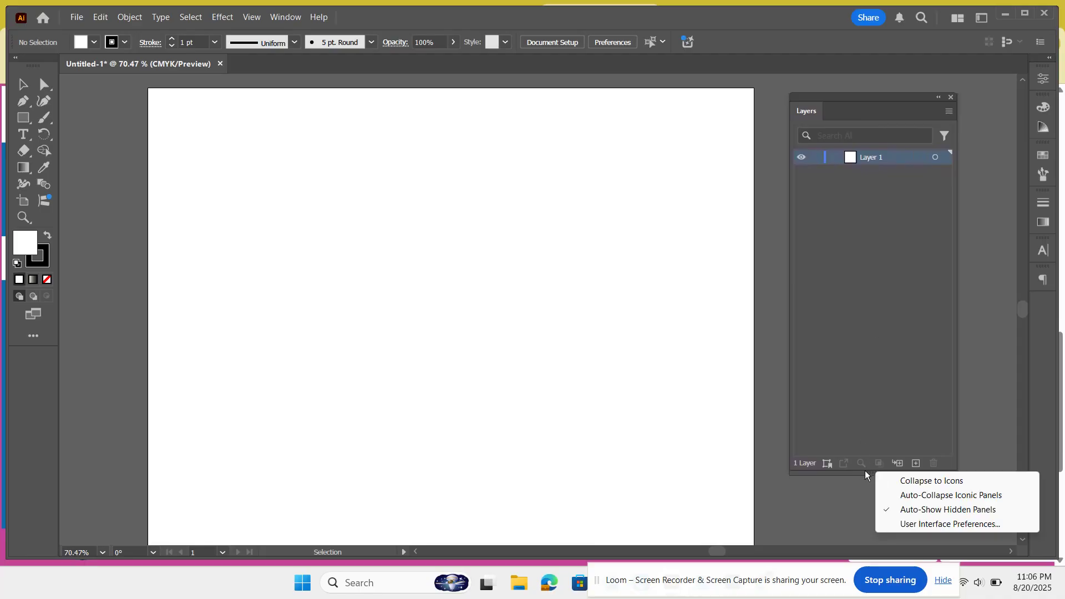
click(866, 471)
drag(865, 471, 859, 174)
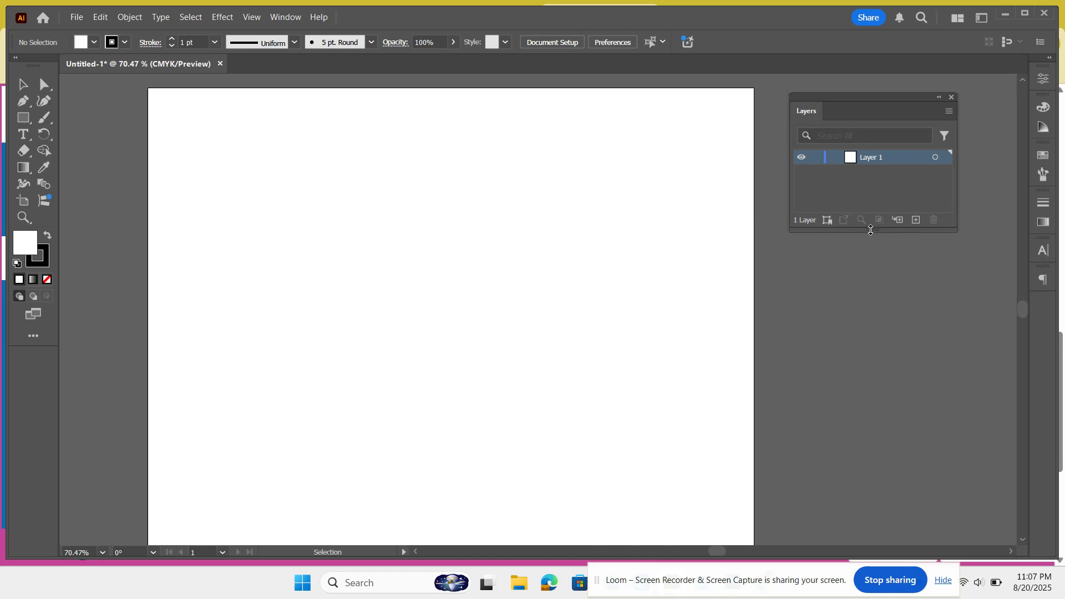
drag(870, 231, 904, 488)
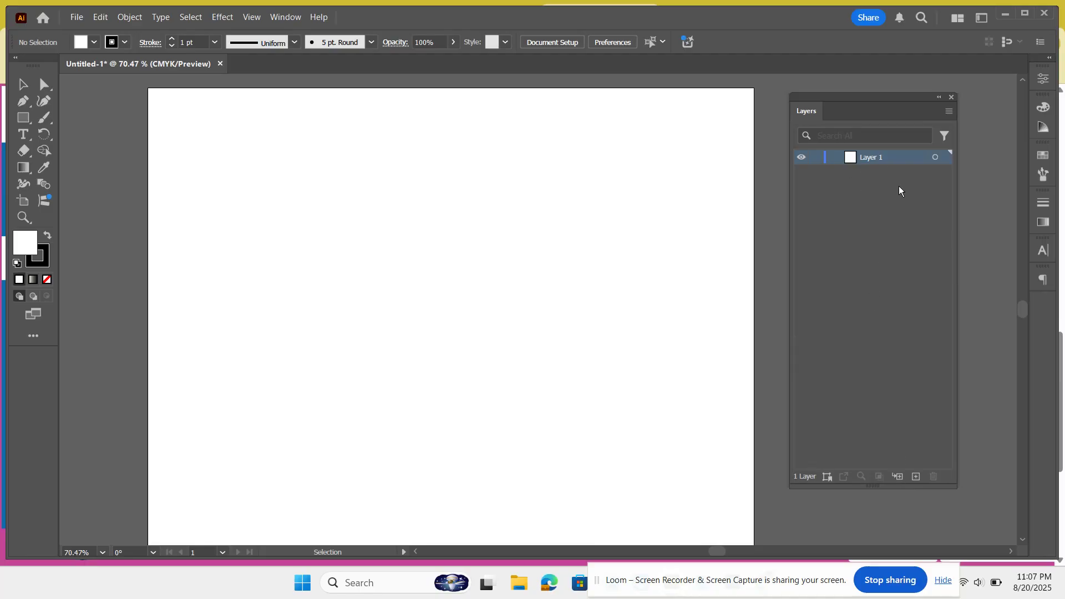
Step: Add new layers repeatedly until the document has Layer 1 through Layer 17
double_click(914, 476)
double_click(914, 476)
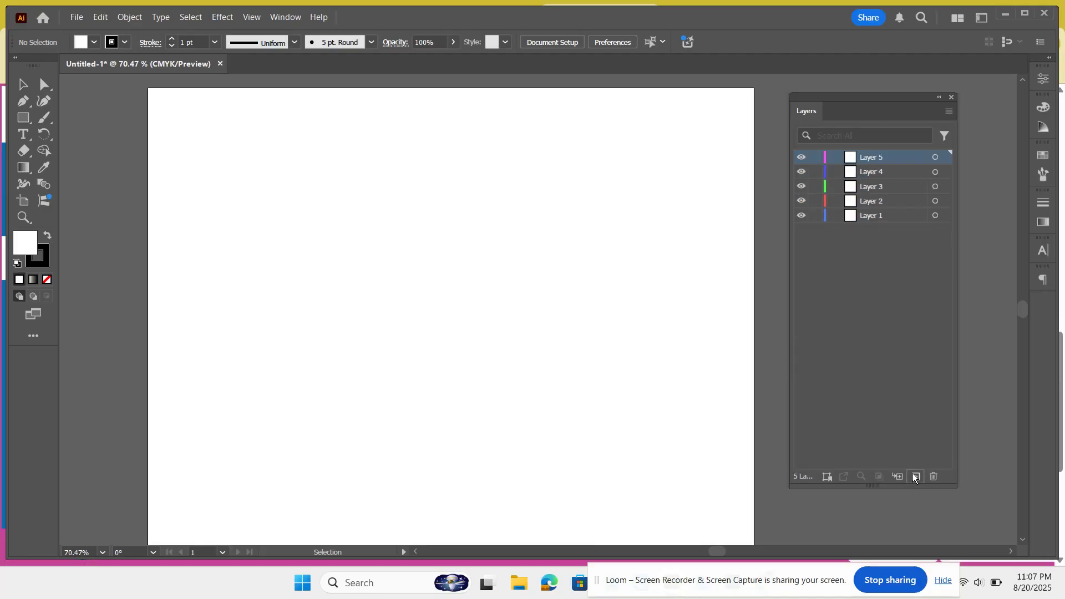
triple_click(914, 475)
triple_click(914, 475)
double_click(914, 476)
triple_click(914, 476)
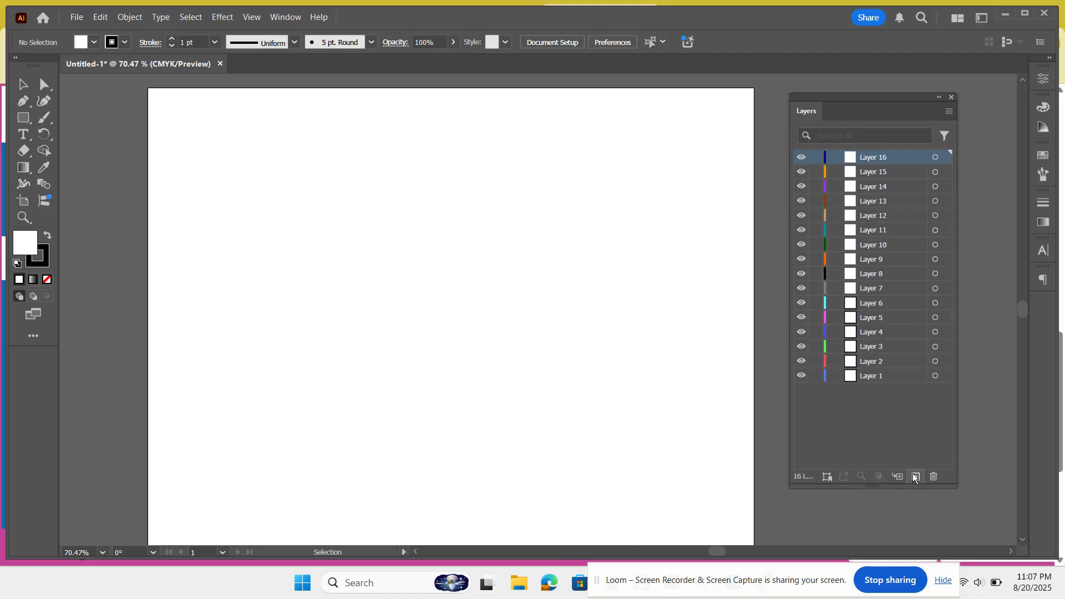
click(914, 476)
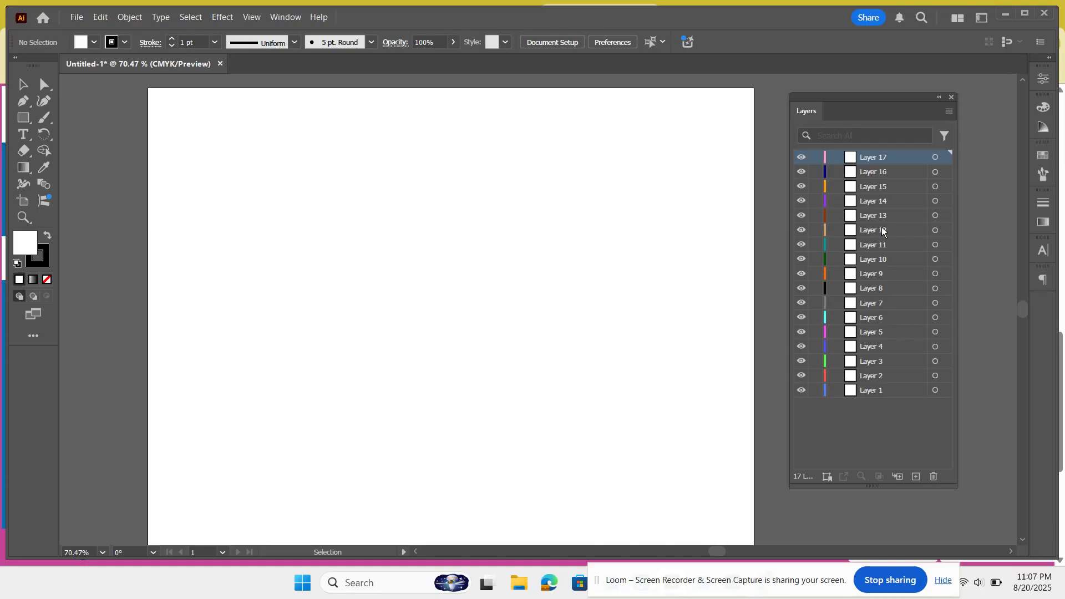
Step: Set the Layers panel's row size to Large in its panel options
click(950, 114)
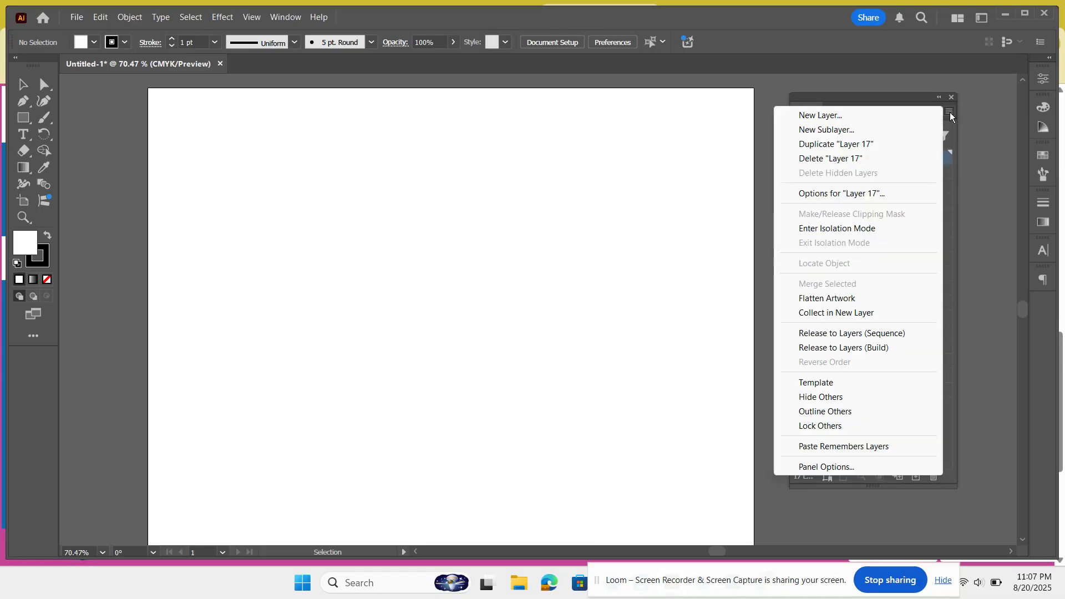
click(838, 467)
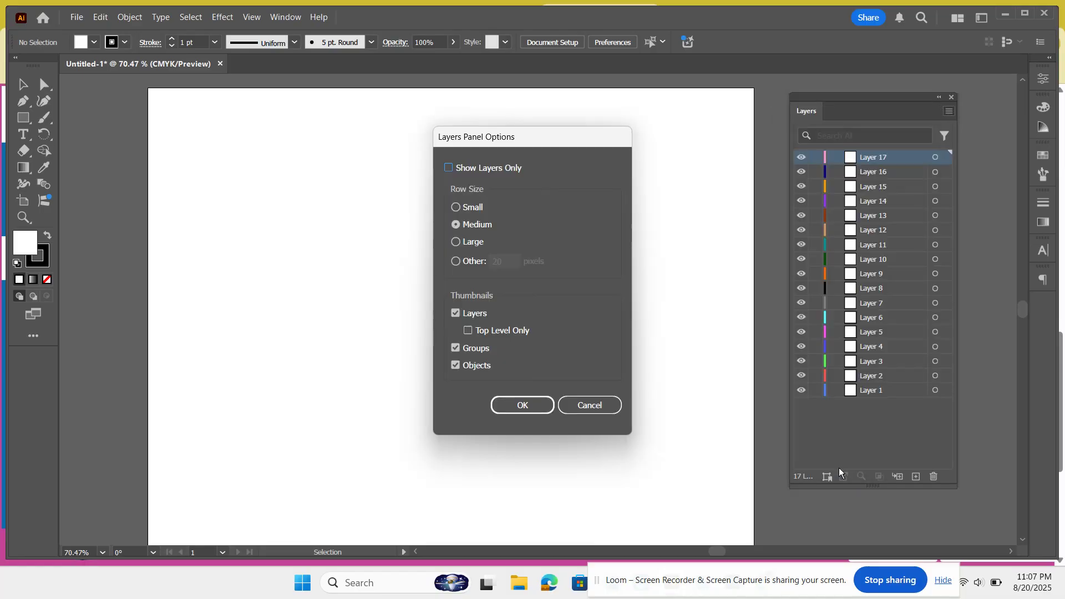
click(462, 244)
click(535, 404)
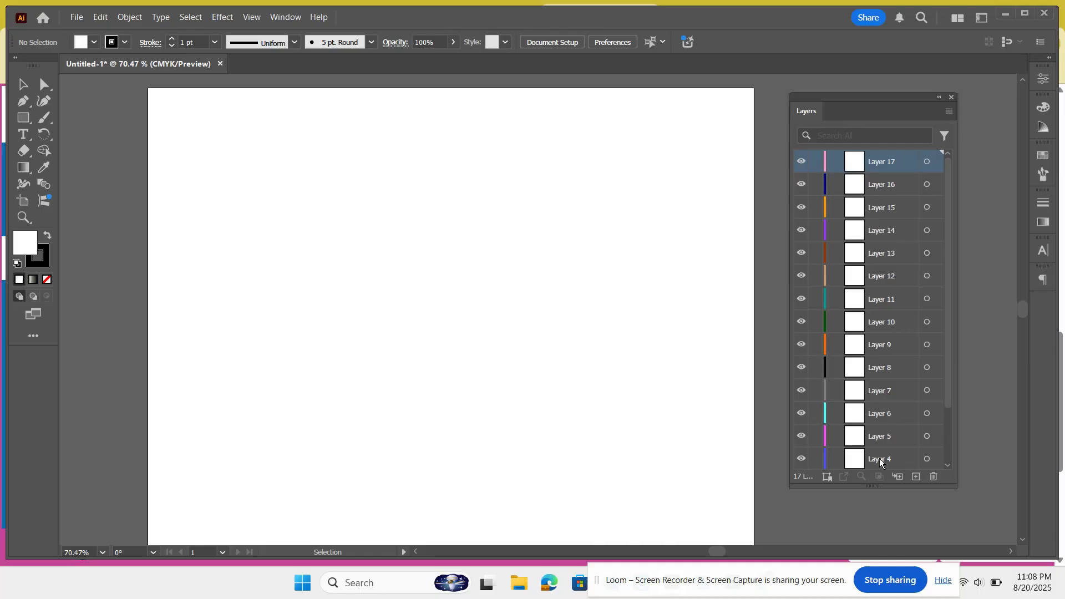
Step: Lengthen the Layers panel slightly and scroll through the layer list
drag(873, 486, 873, 515)
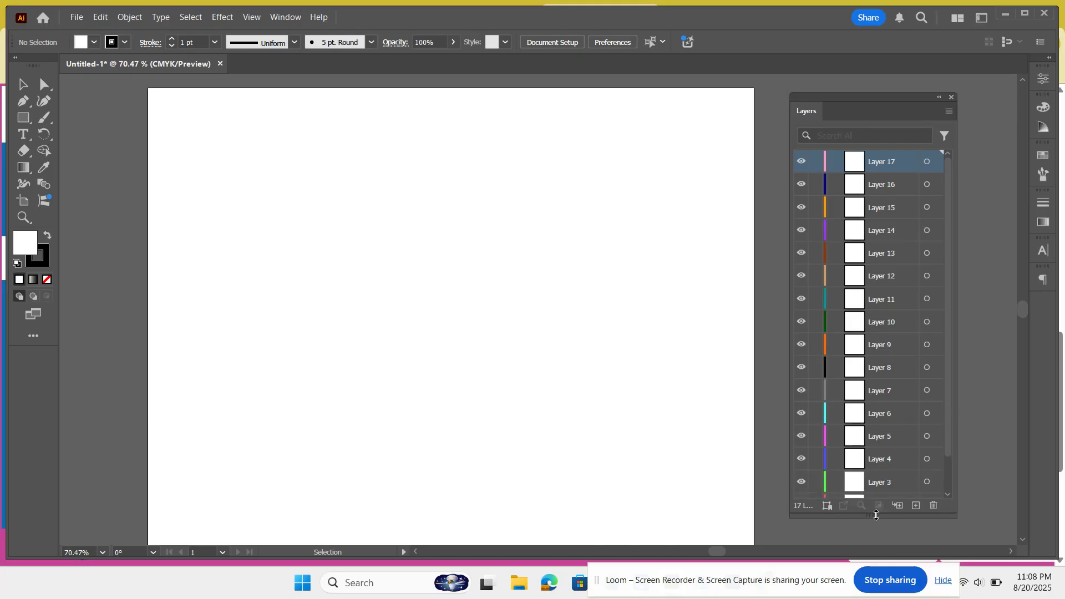
drag(950, 352, 933, 308)
drag(976, 382, 999, 415)
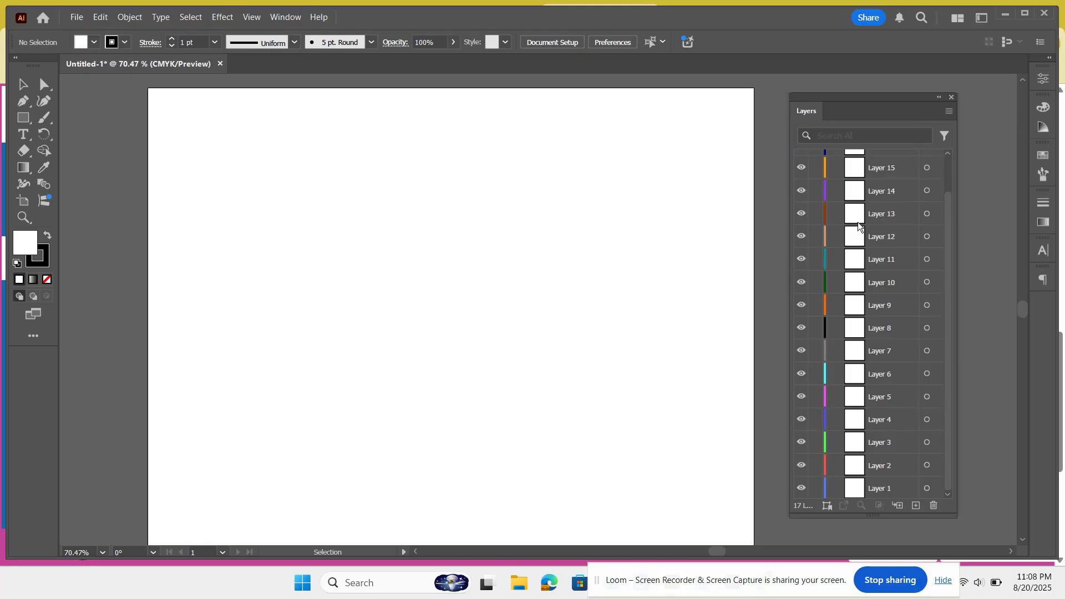
scroll(887, 224, up, 2)
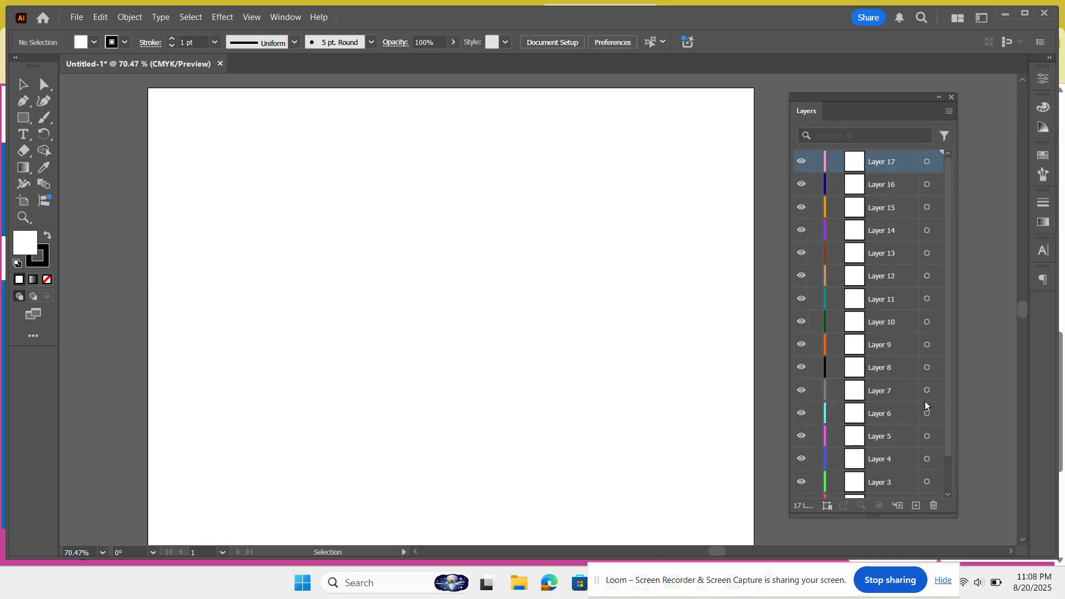
scroll(926, 403, down, 2)
Step: Select Layer 2 through Layer 17 and delete them, leaving only Layer 1
click(909, 473)
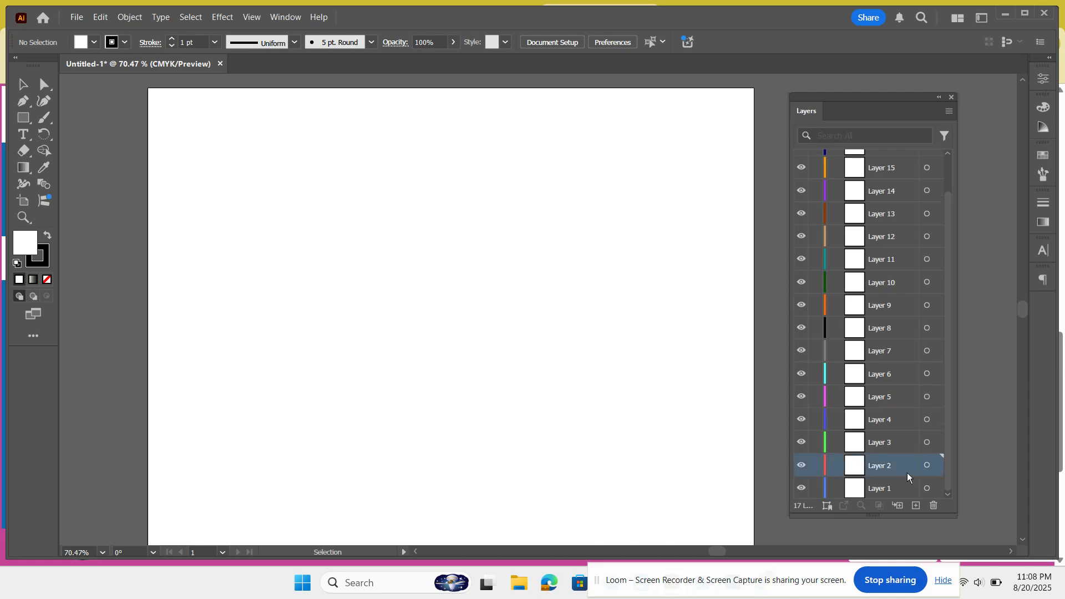
scroll(901, 363, up, 2)
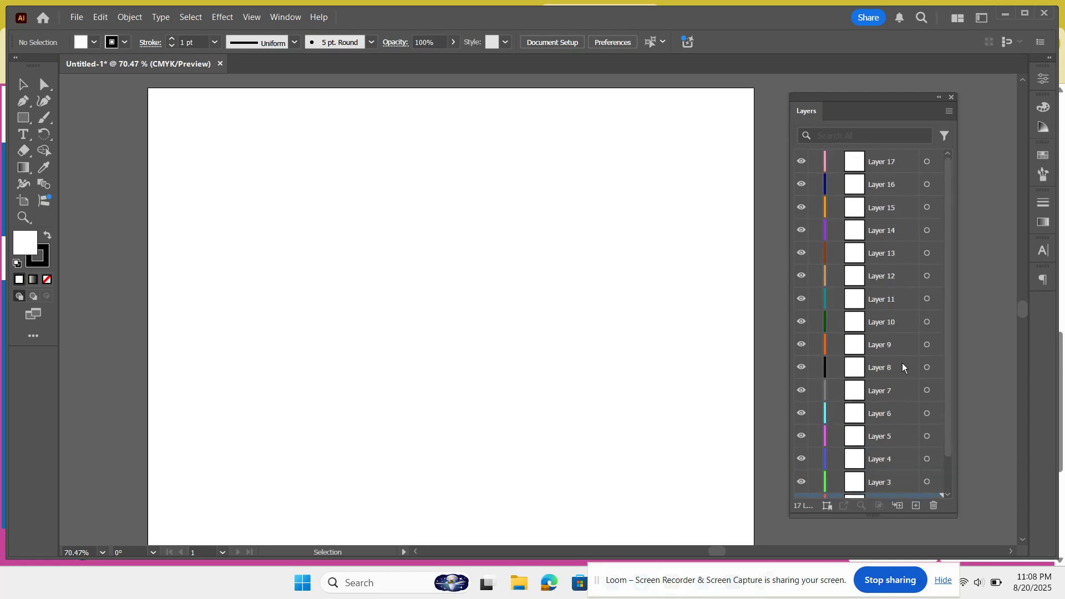
shift+click(900, 163)
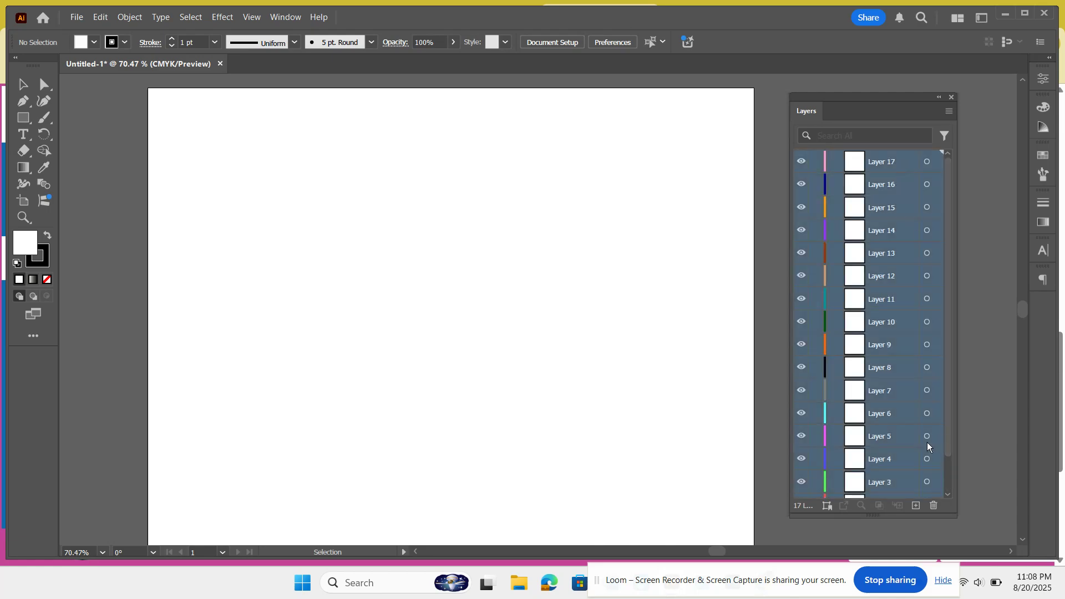
scroll(913, 444, down, 1)
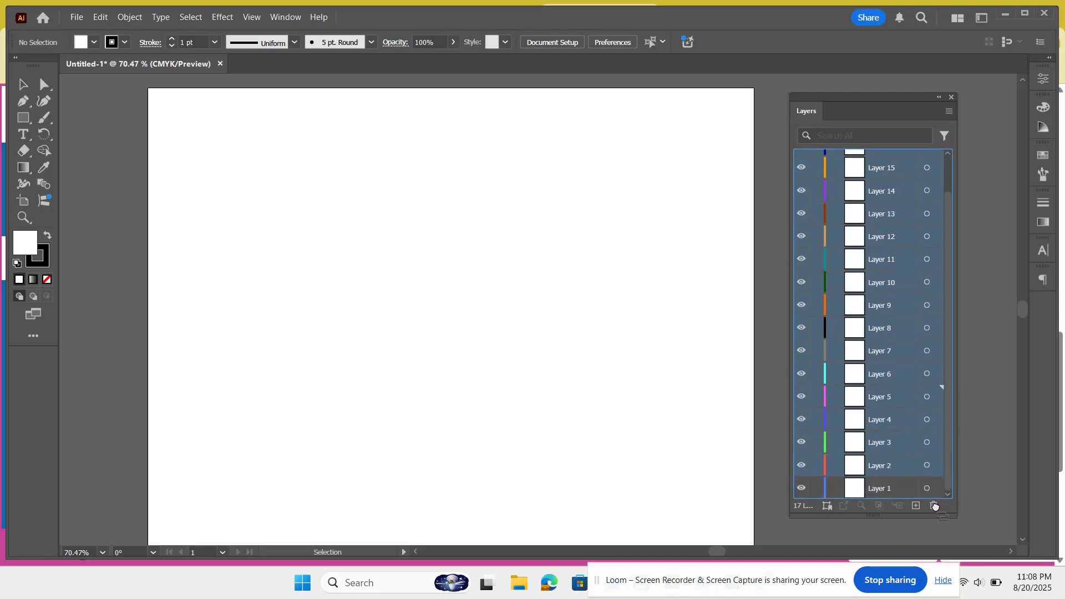
click(936, 506)
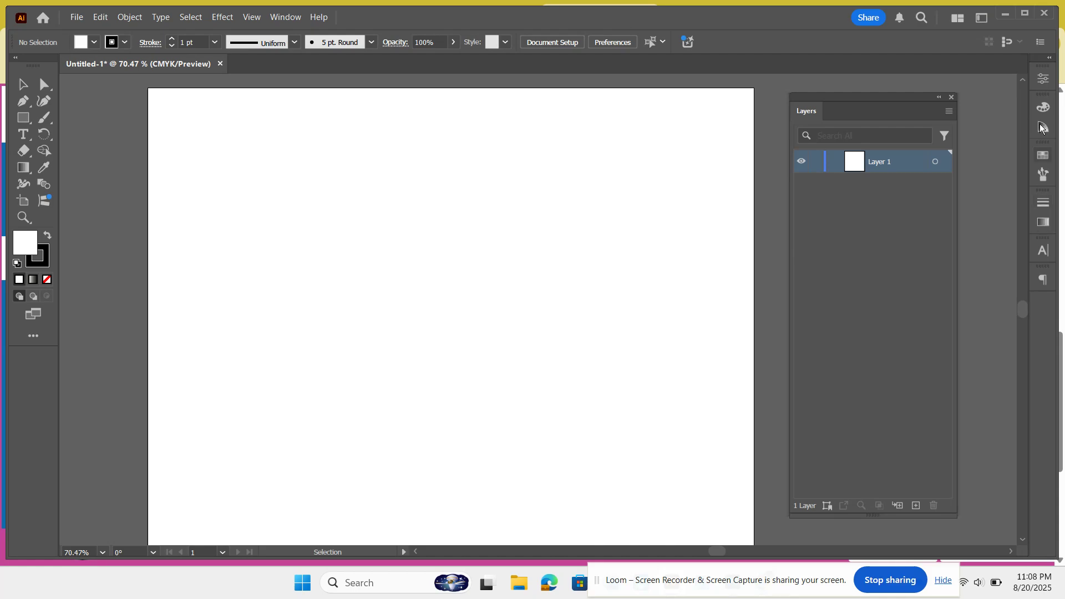
Step: Open the docked Stroke panel, hide and show its options, then collapse it again
click(1045, 205)
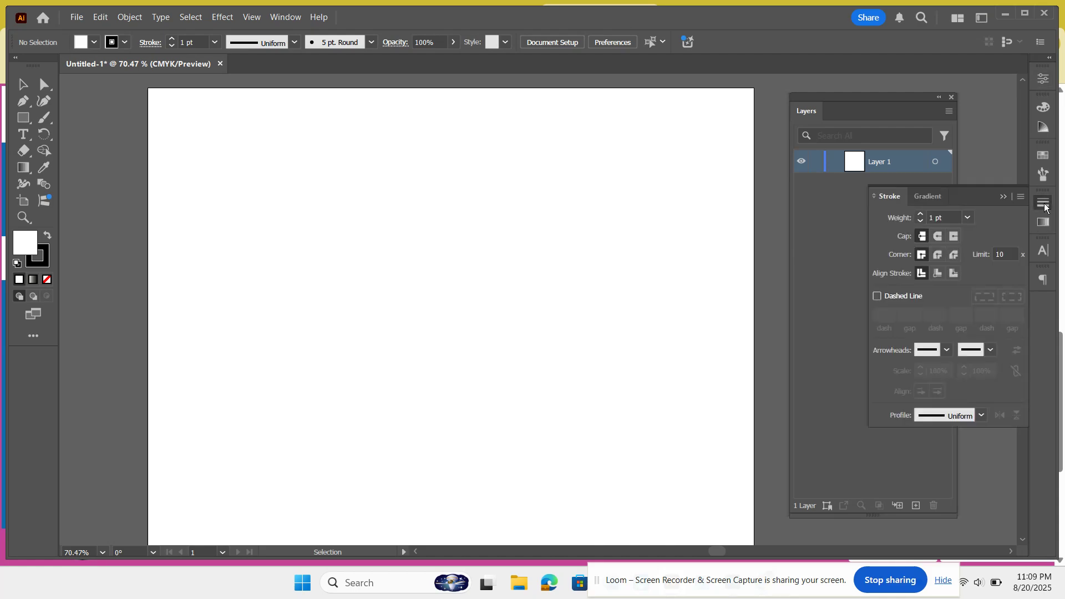
click(1021, 200)
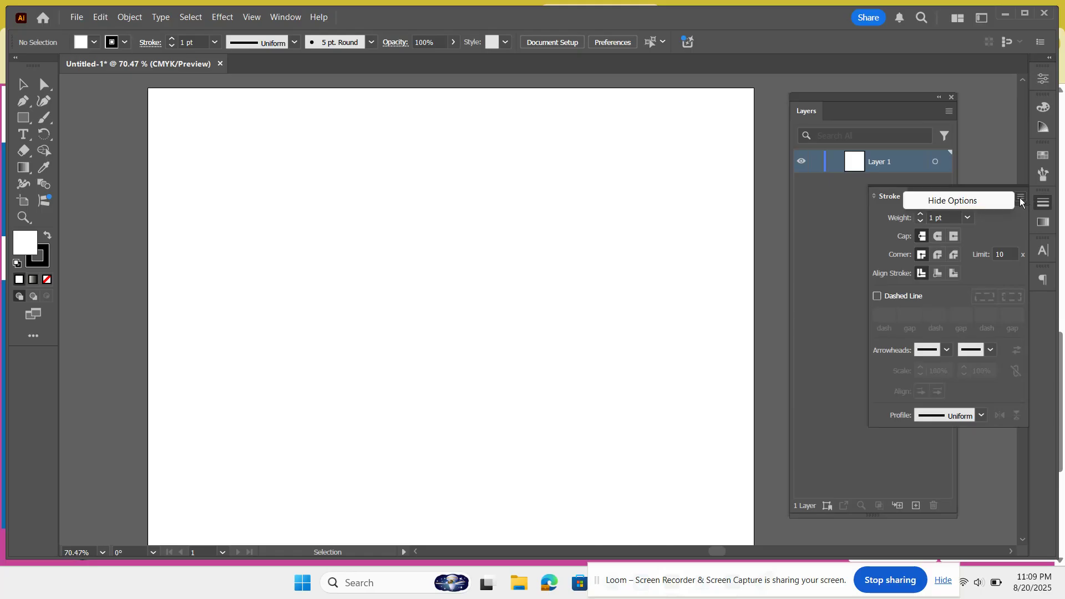
click(977, 200)
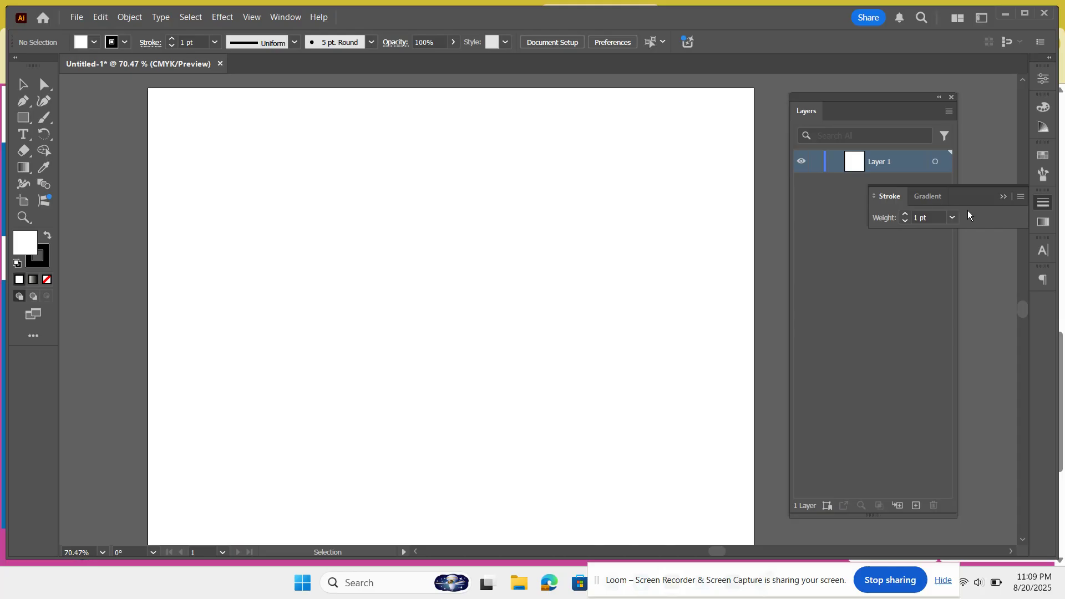
click(1019, 199)
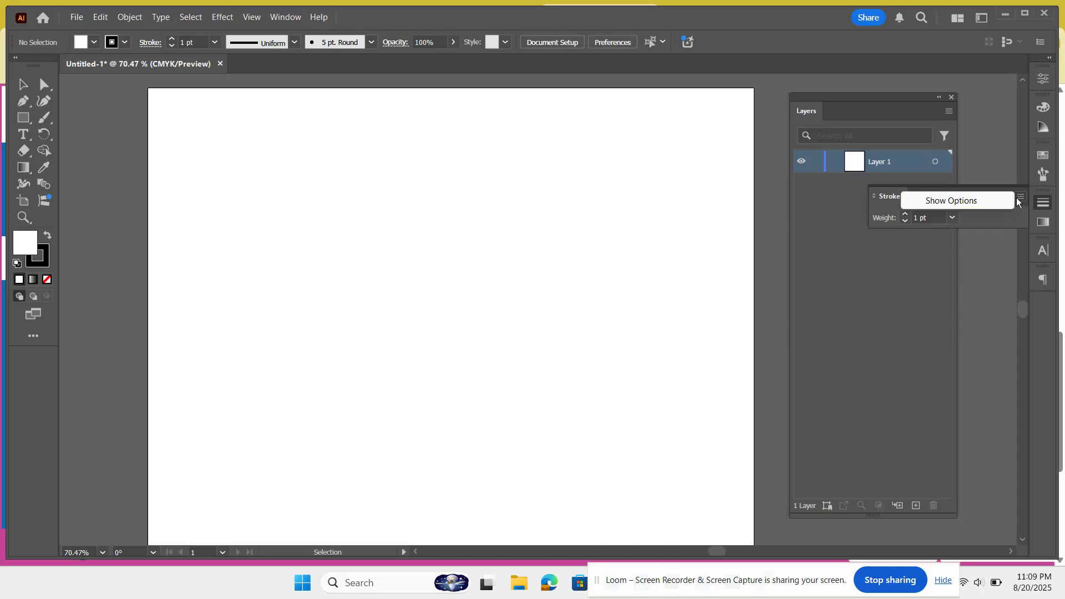
click(977, 201)
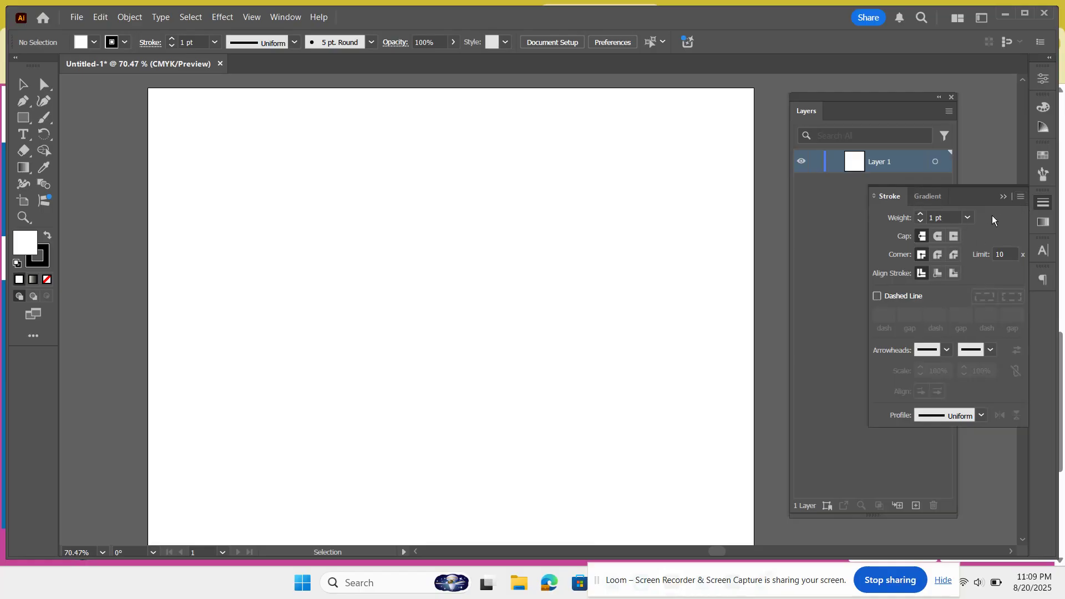
click(1003, 196)
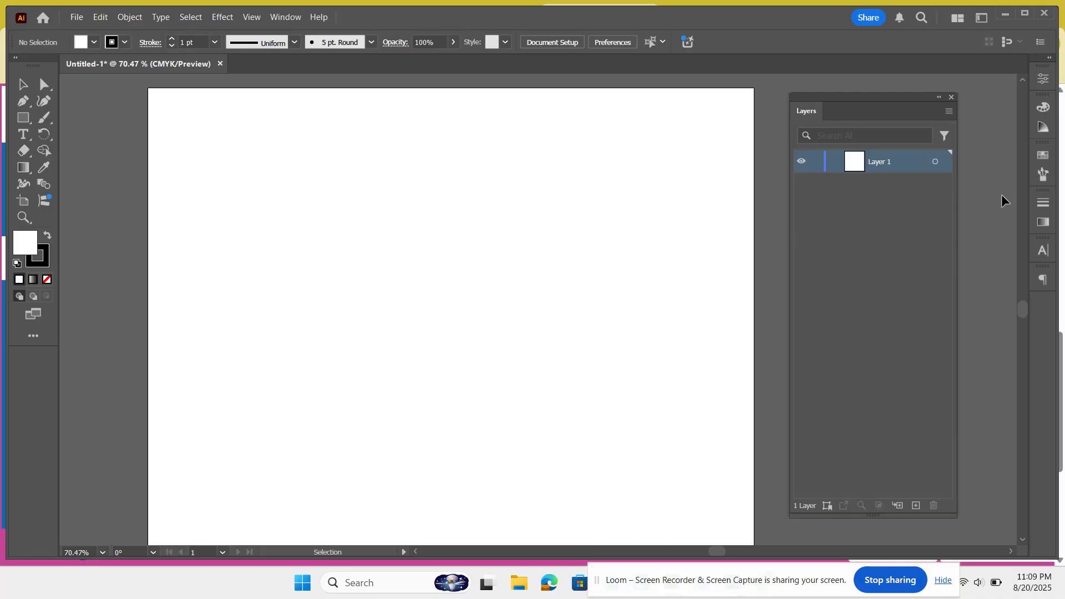
Step: Remove the Character and Paragraph panels from the collapsed panel dock
click(1046, 254)
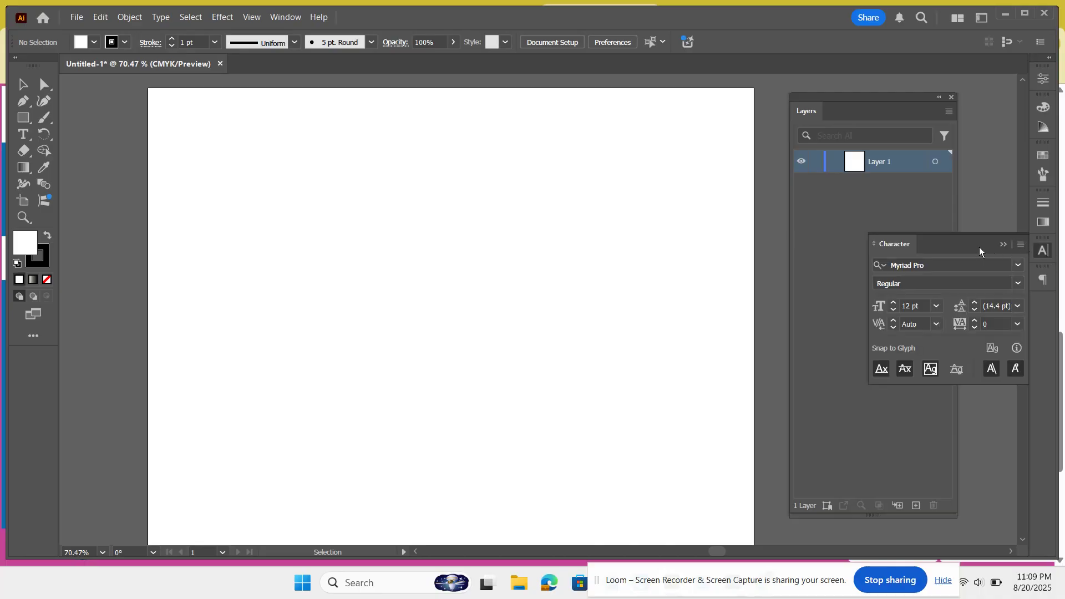
drag(980, 247, 920, 256)
click(963, 239)
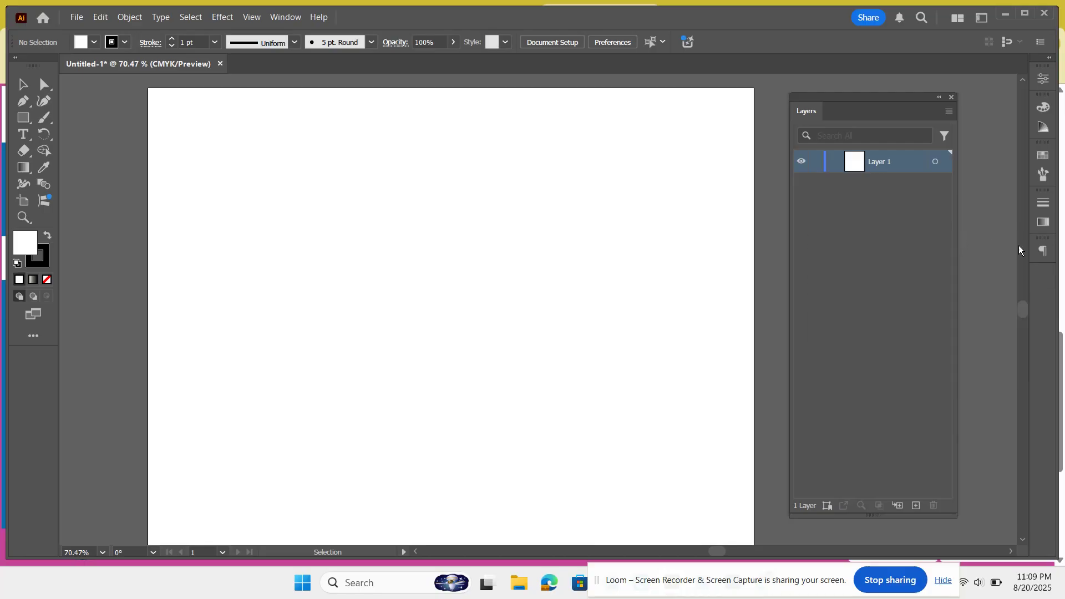
drag(1043, 251, 927, 248)
Step: Reopen the Character panel from the Type panels and dock it back among the collapsed panel icons
click(285, 17)
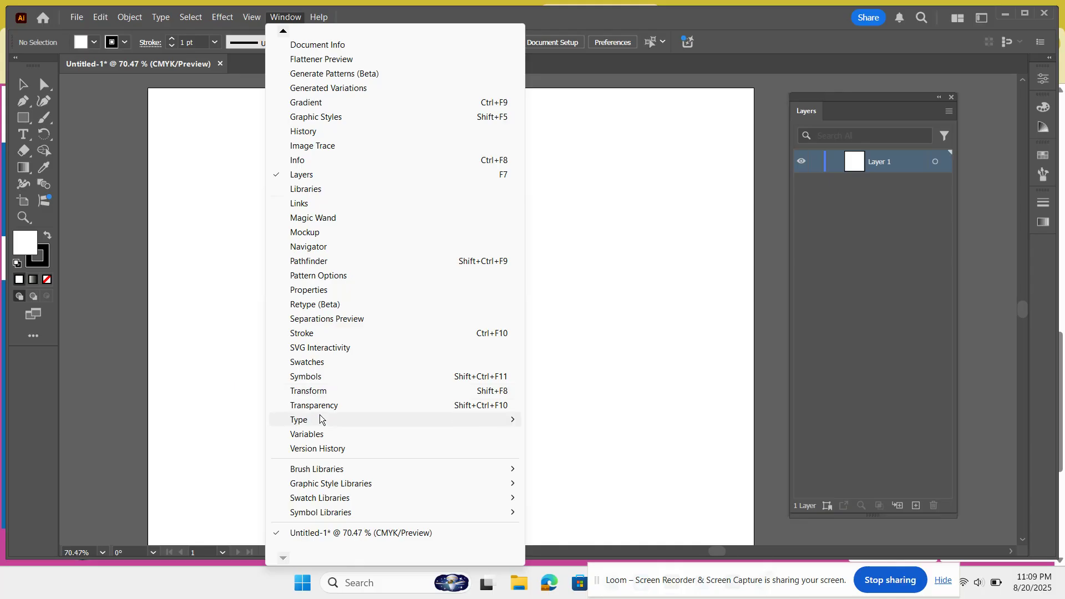
mouse_move(320, 419)
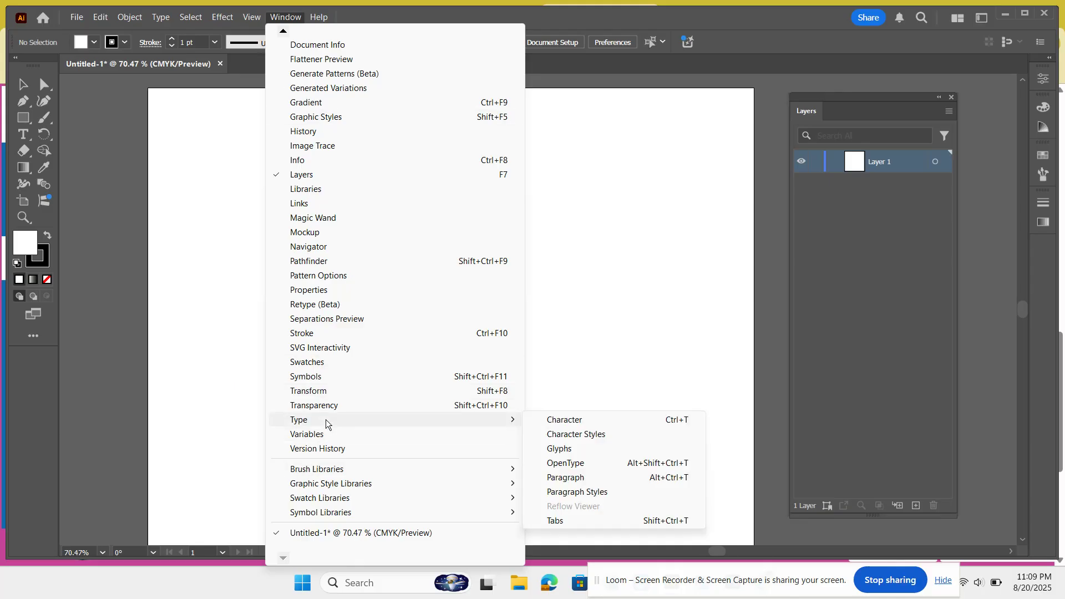
click(581, 424)
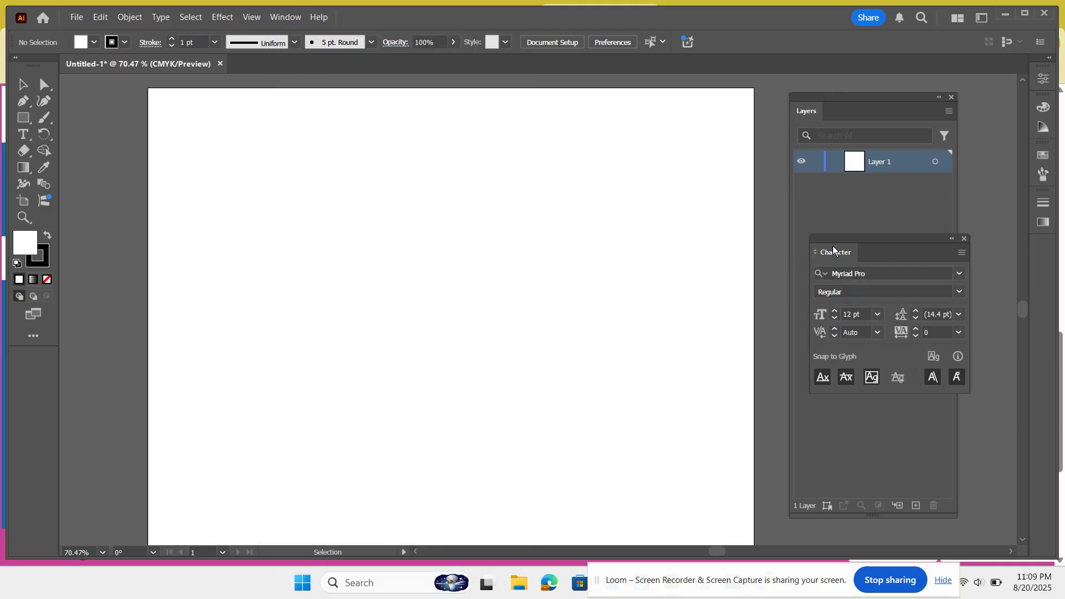
drag(833, 250, 1027, 258)
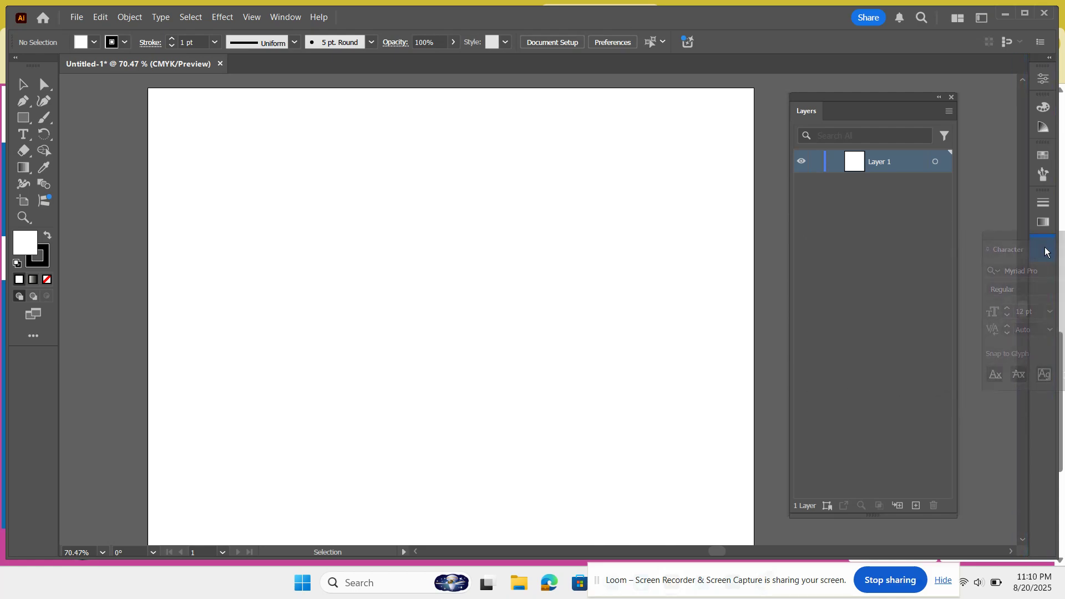
drag(1056, 269, 555, 257)
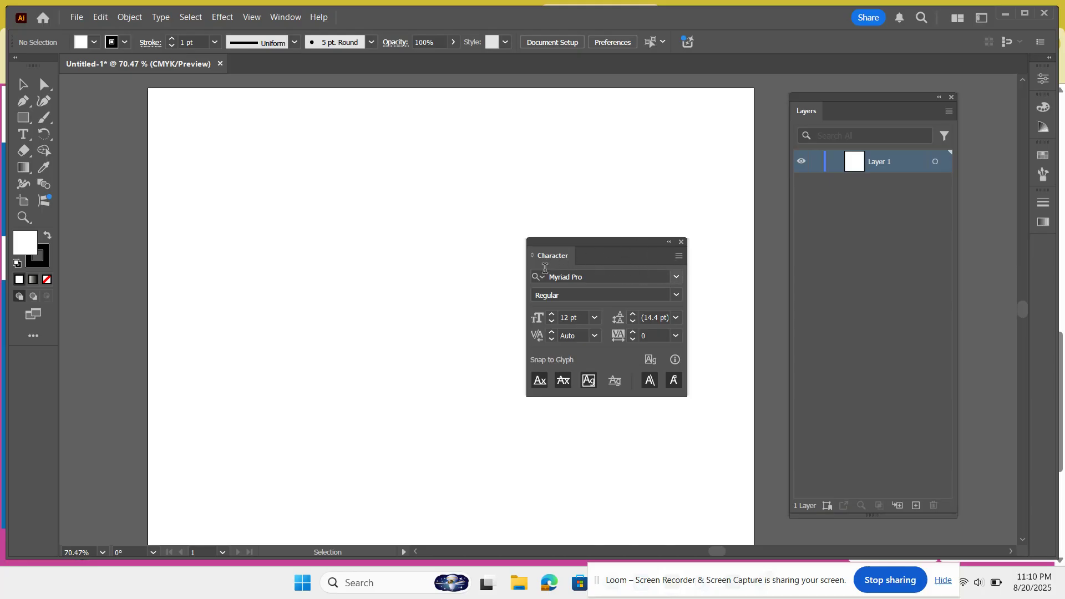
drag(549, 255, 1043, 241)
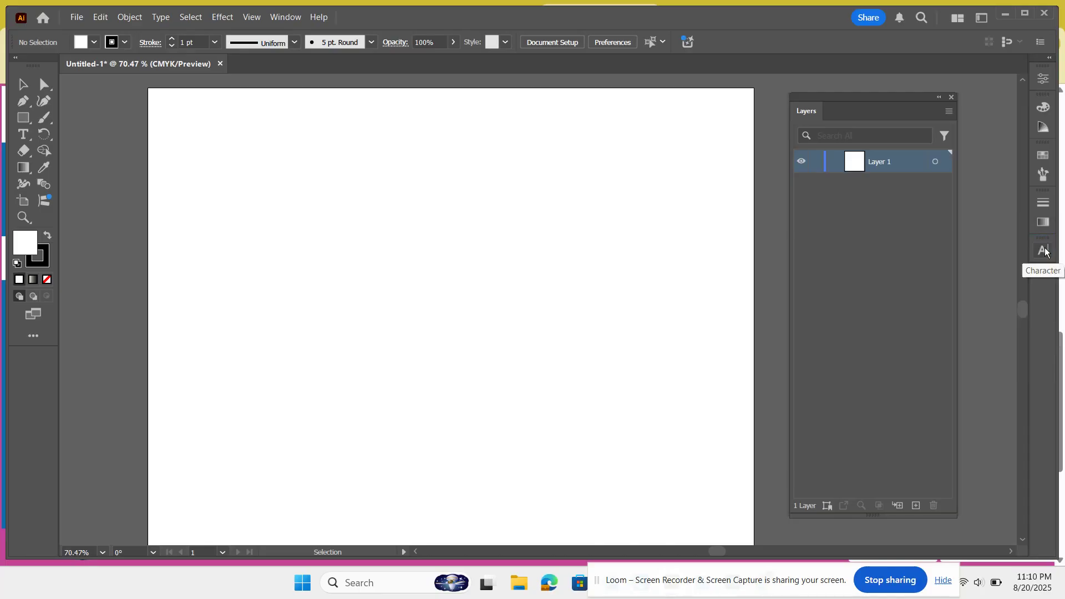
Step: Reopen the Paragraph panel from the Type panels and dock it below the Character icon
click(284, 17)
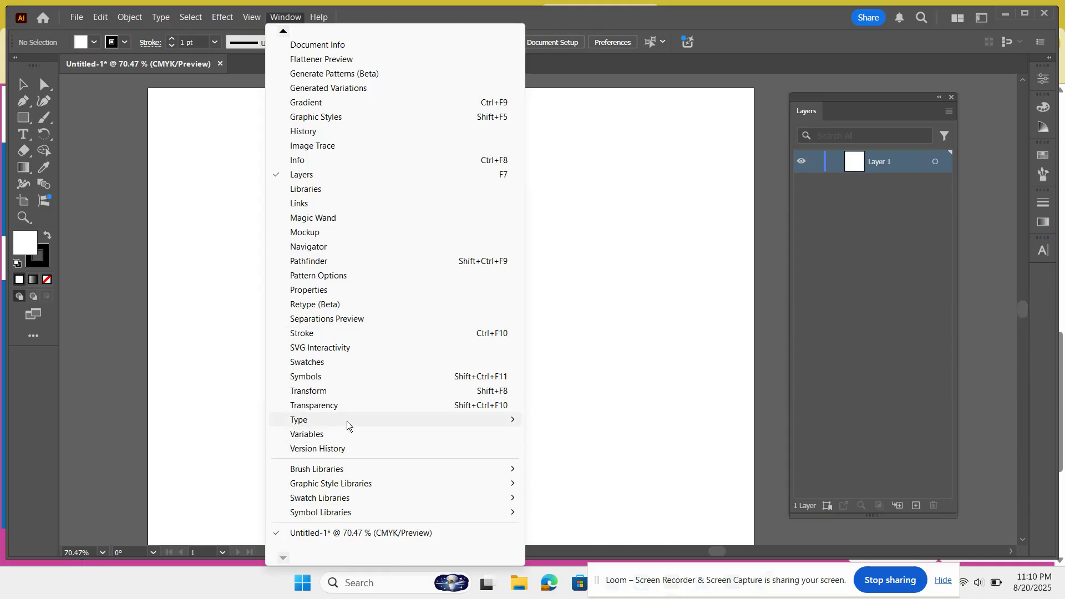
mouse_move(347, 422)
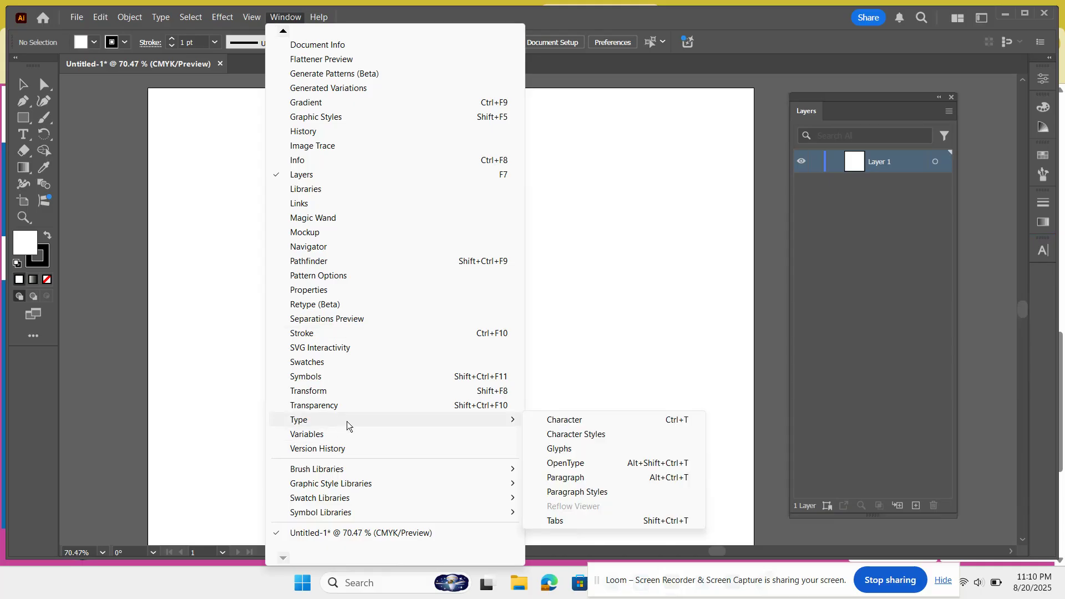
click(566, 477)
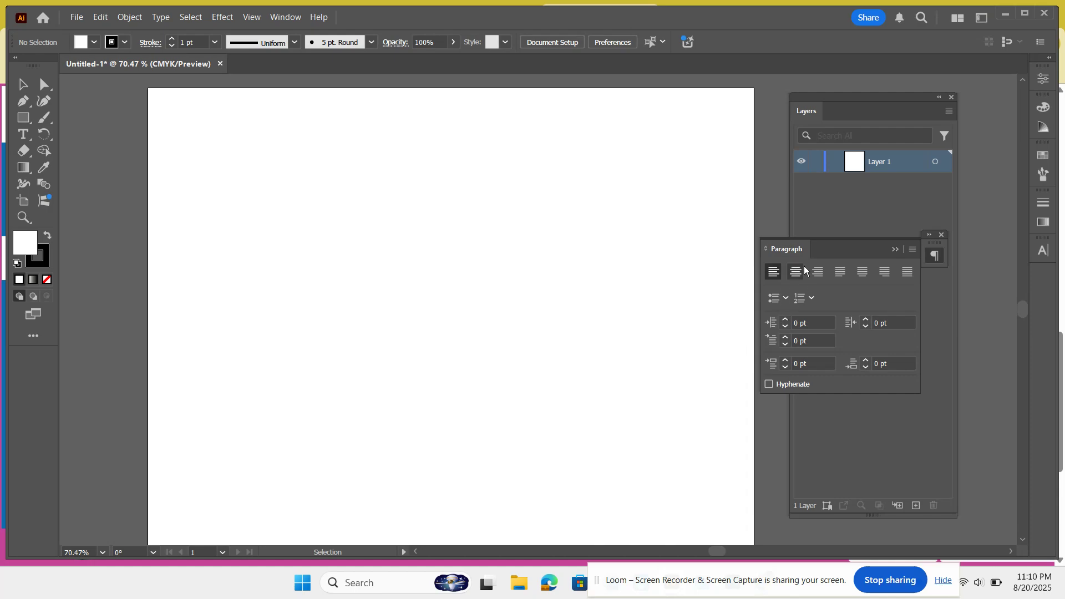
drag(807, 248, 1040, 272)
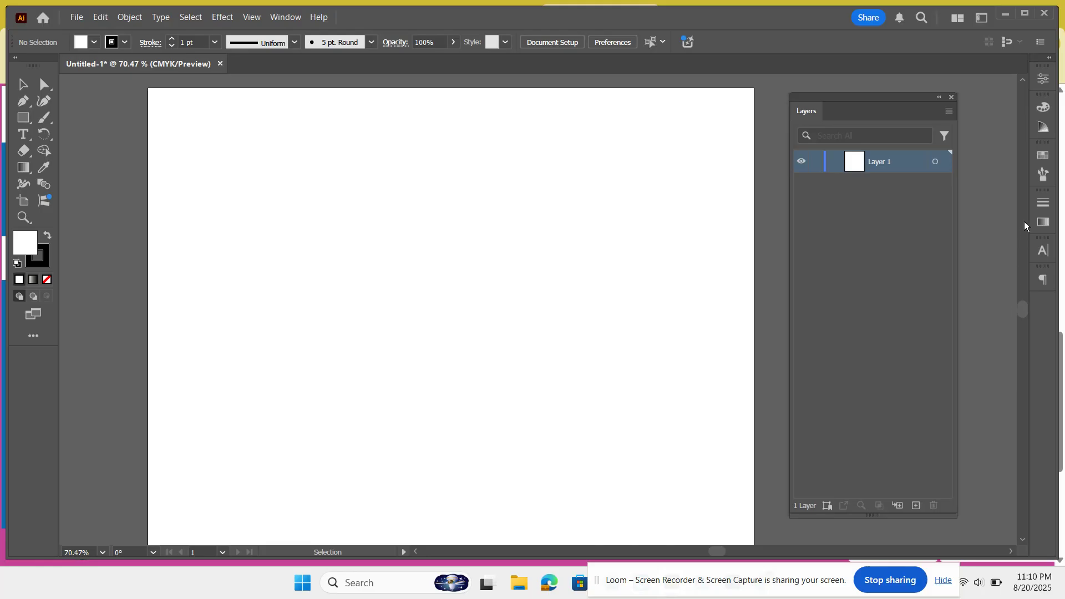
Step: Open and collapse the docked Gradient, Brushes, Swatches and Color Guide panels in turn
click(1043, 223)
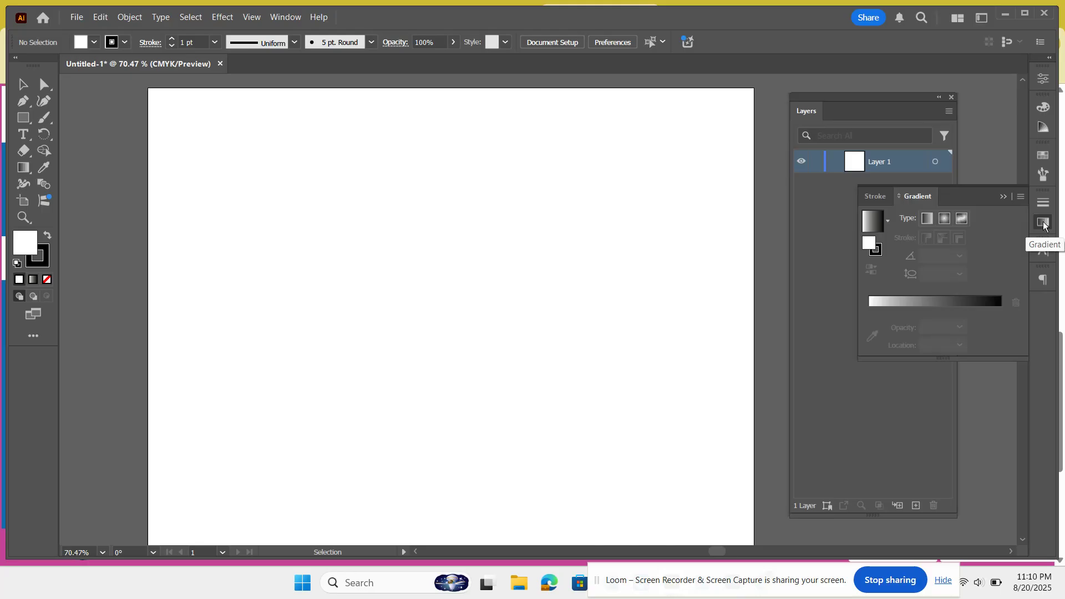
click(1043, 223)
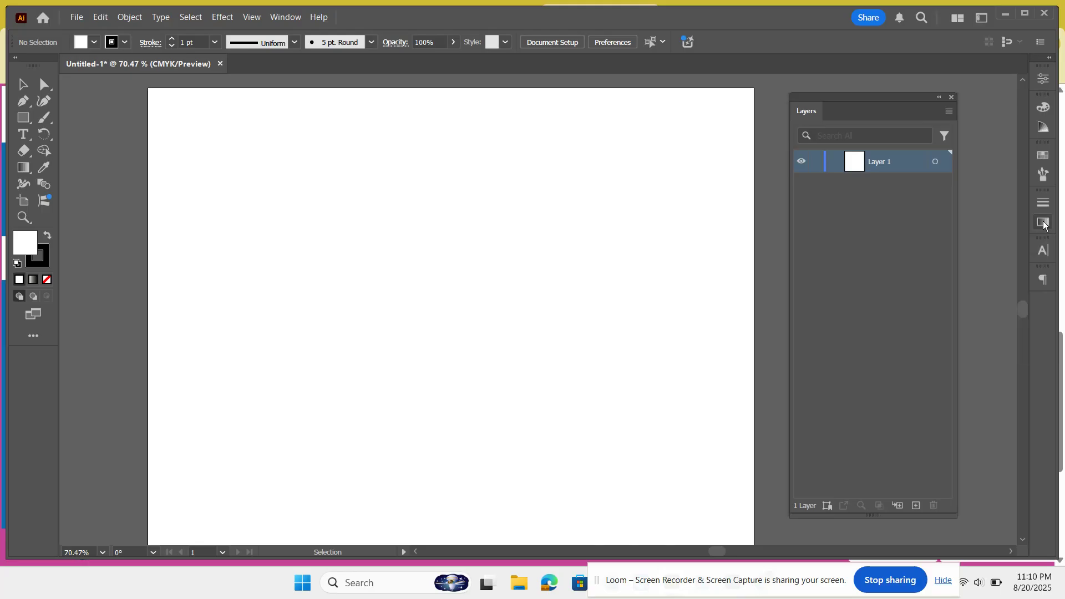
click(1044, 178)
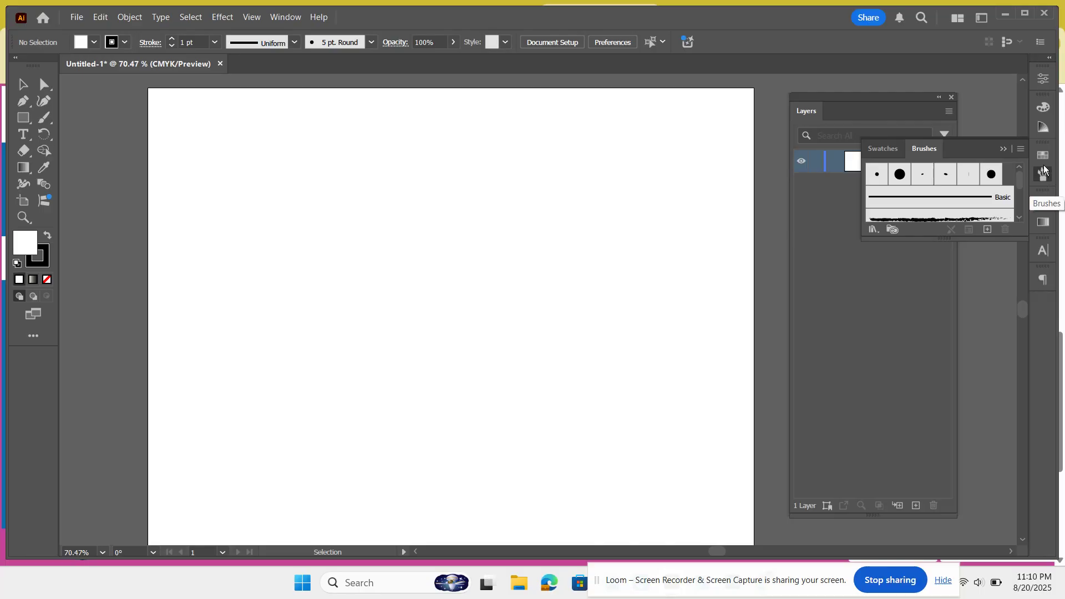
click(1043, 158)
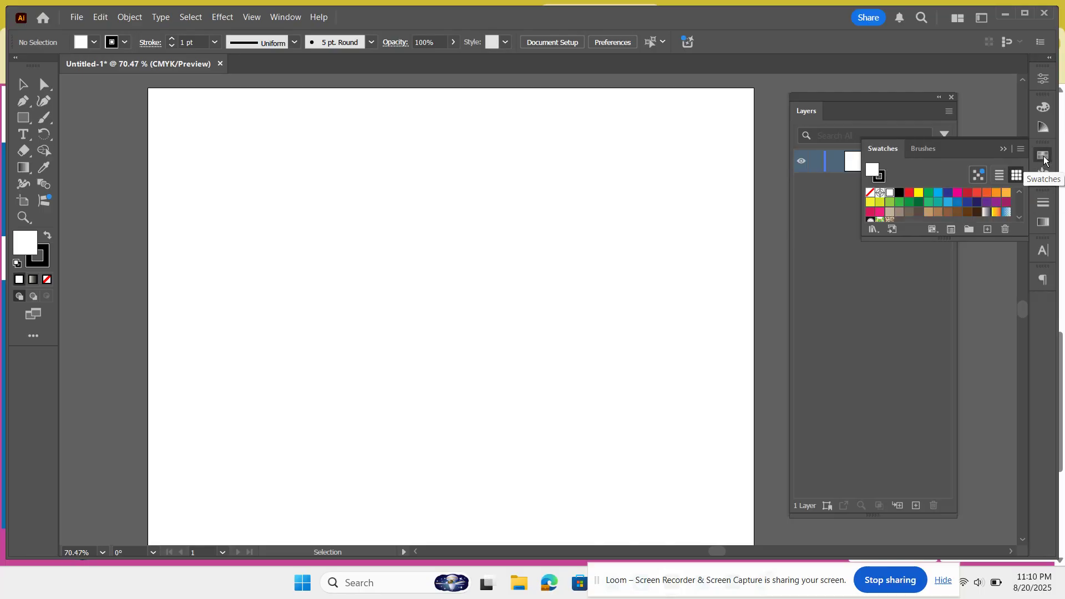
click(1042, 127)
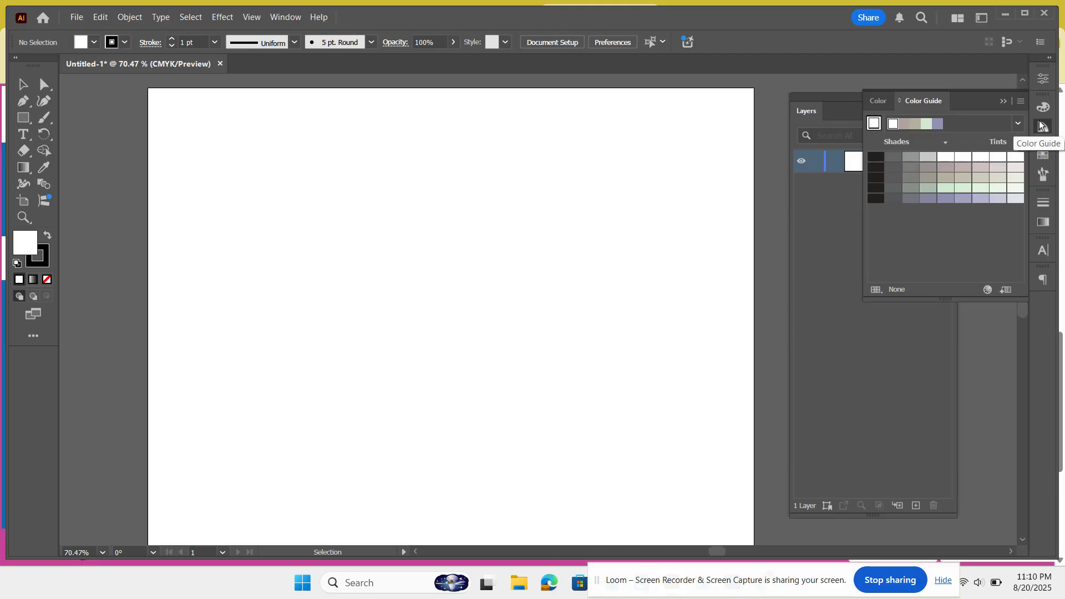
click(1002, 103)
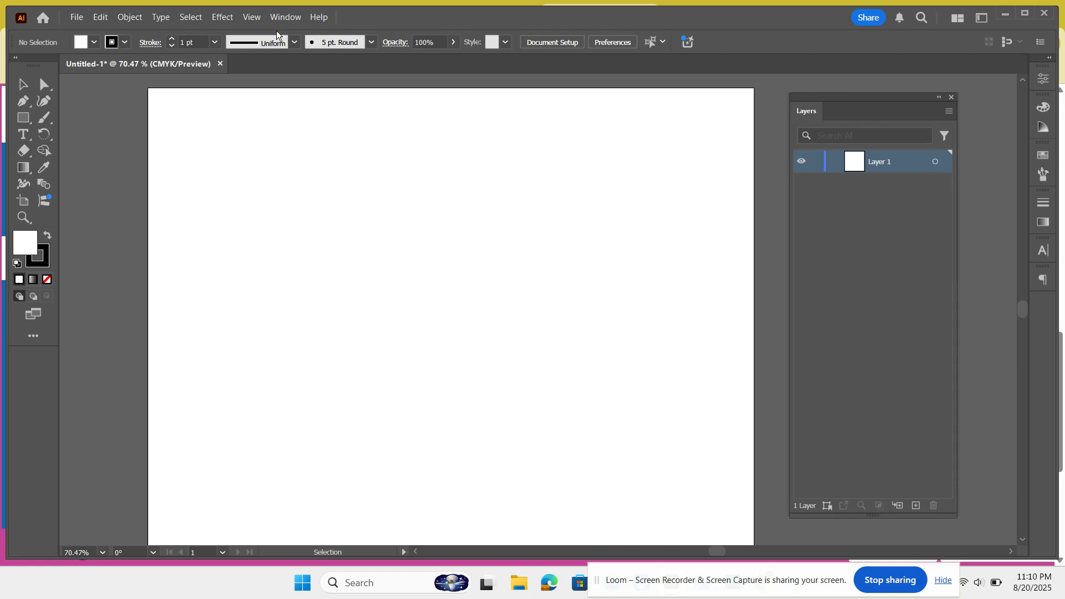
Step: Open the Pattern Options panel and close it again
click(289, 18)
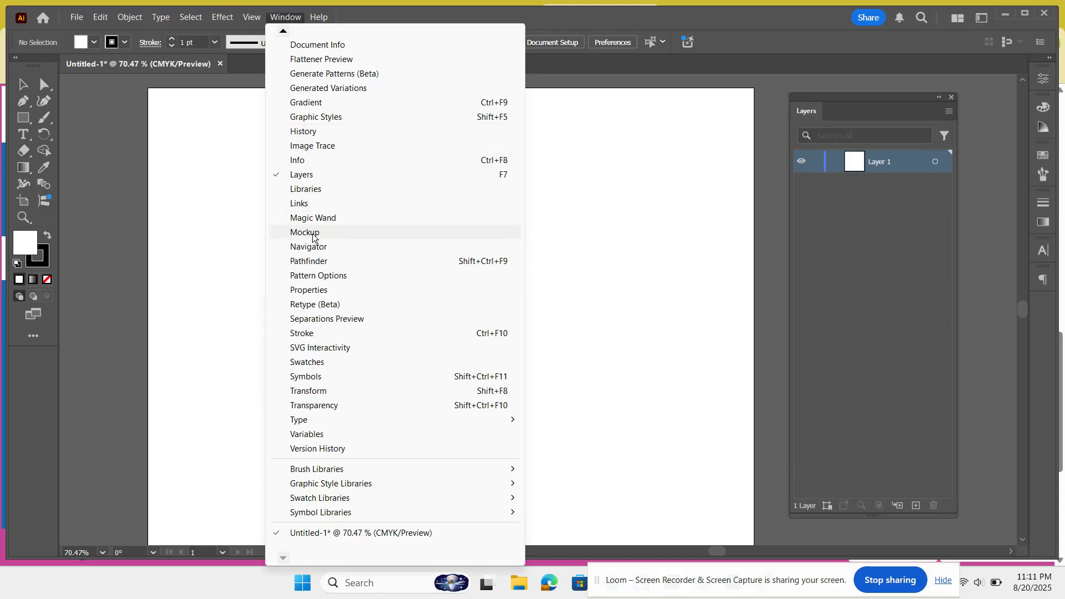
click(312, 275)
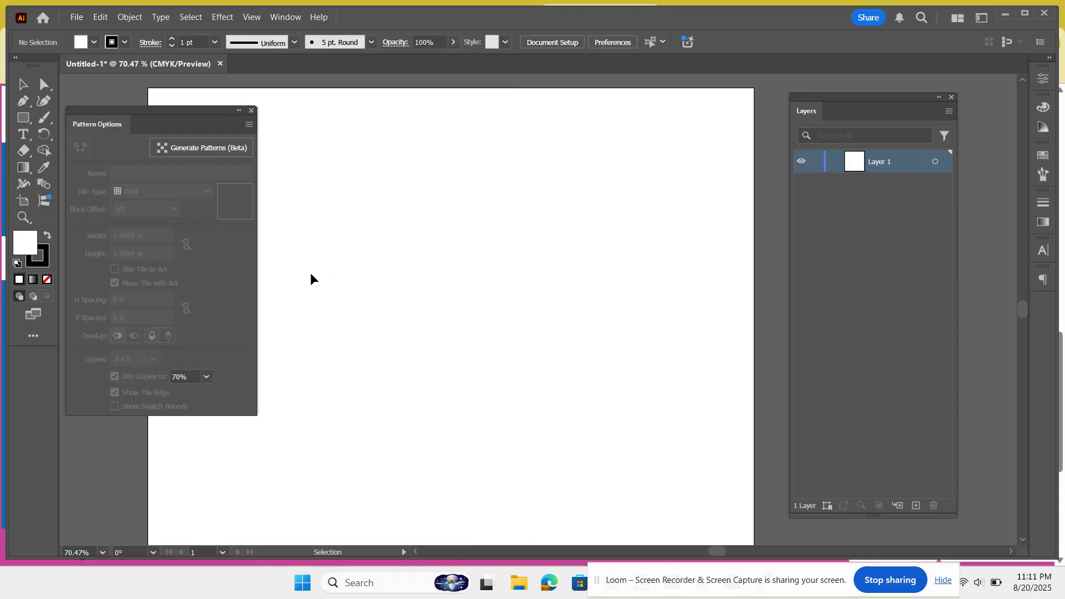
click(250, 110)
Step: Open the Pathfinder panel, drag it out of its group into the panel dock, and show the Transform tab
click(287, 17)
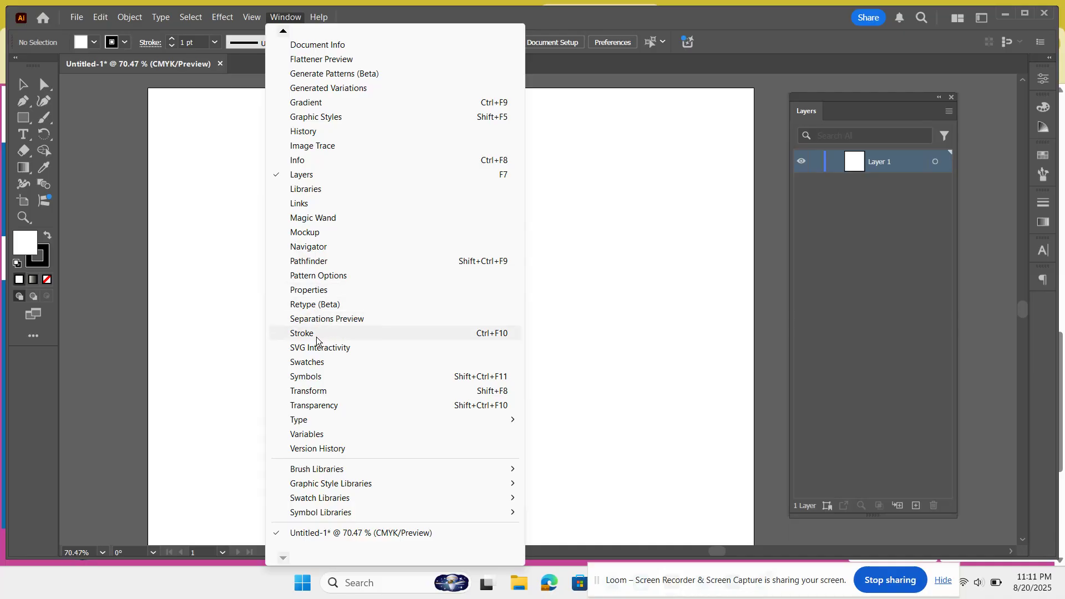
click(309, 262)
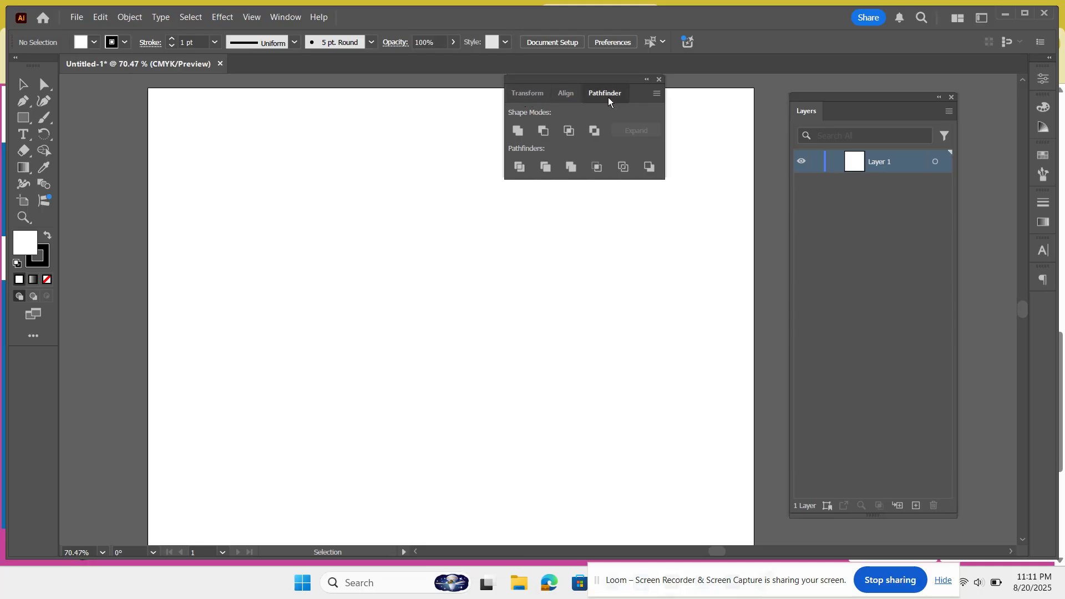
drag(608, 97, 1035, 306)
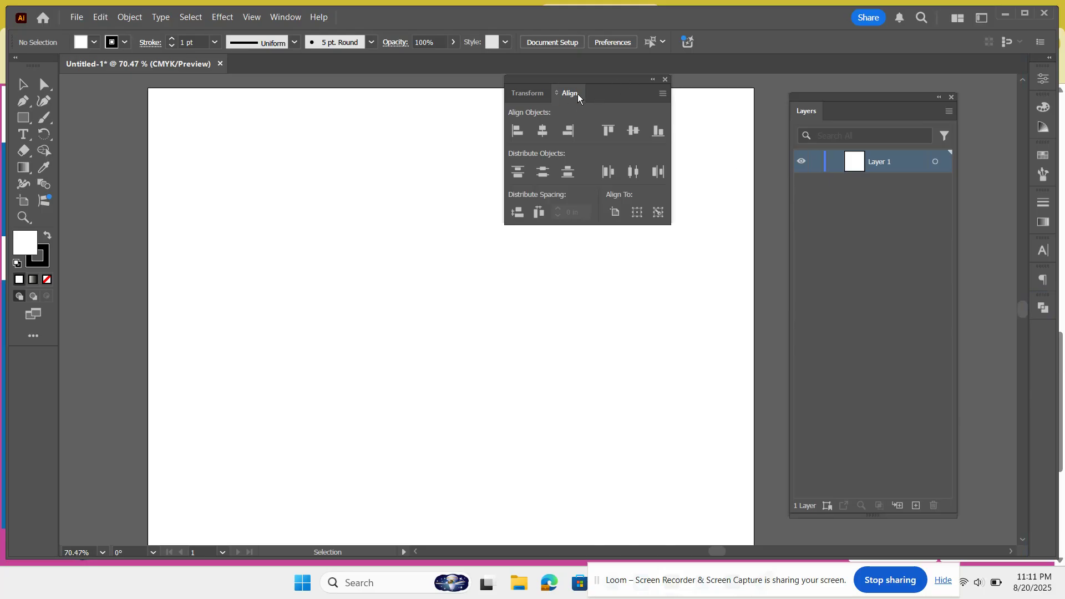
click(530, 94)
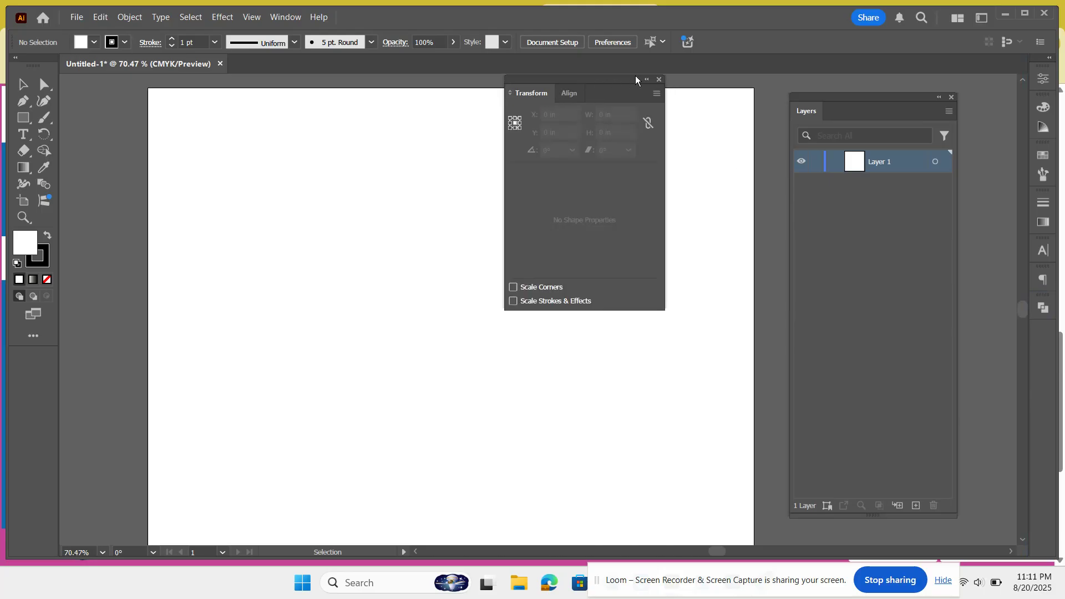
Step: Close the floating Transform panel group and open the Symbols panel
click(659, 78)
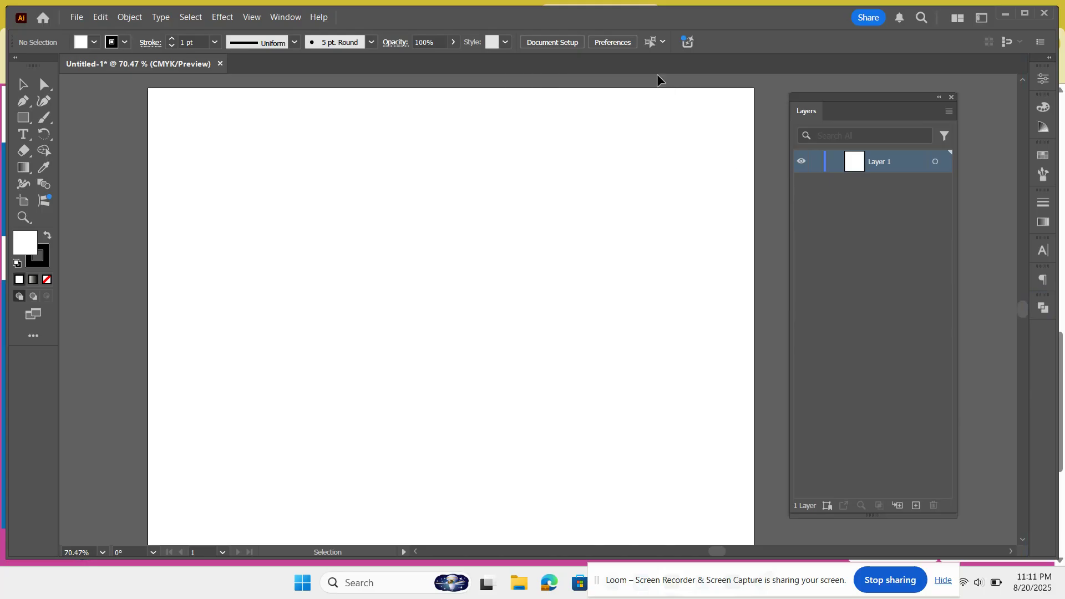
click(283, 15)
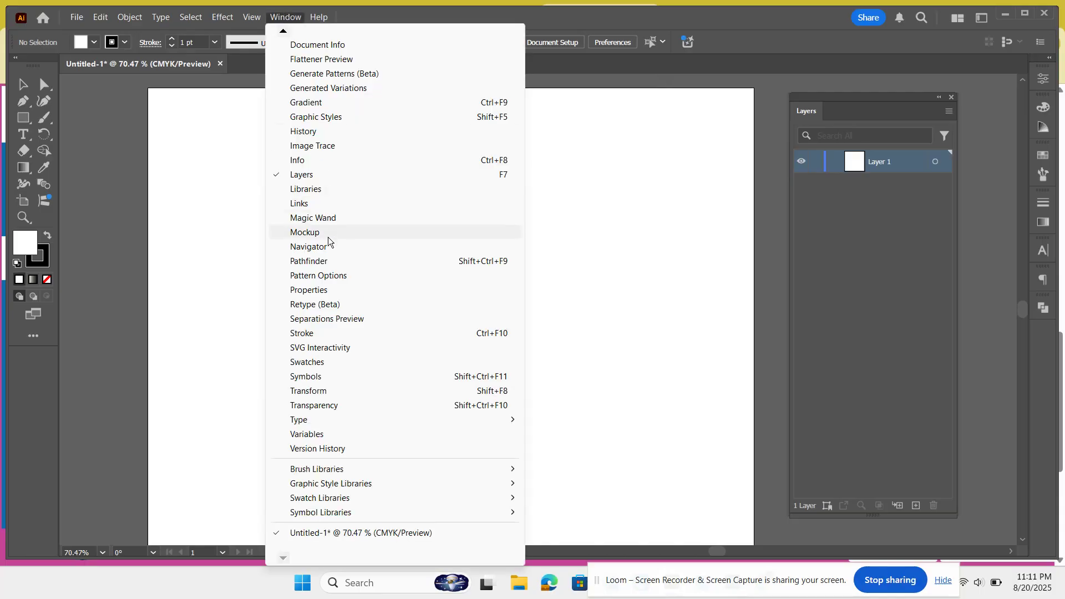
click(318, 376)
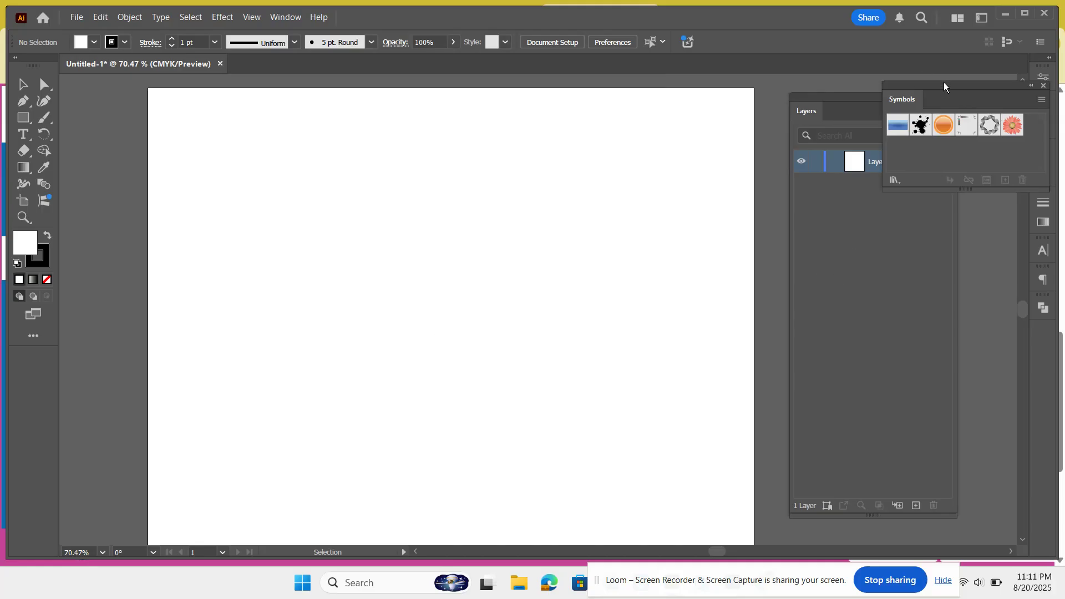
Step: Drag the Symbols panel out of the dock onto the canvas, then close it
drag(943, 82, 761, 213)
drag(948, 289, 493, 256)
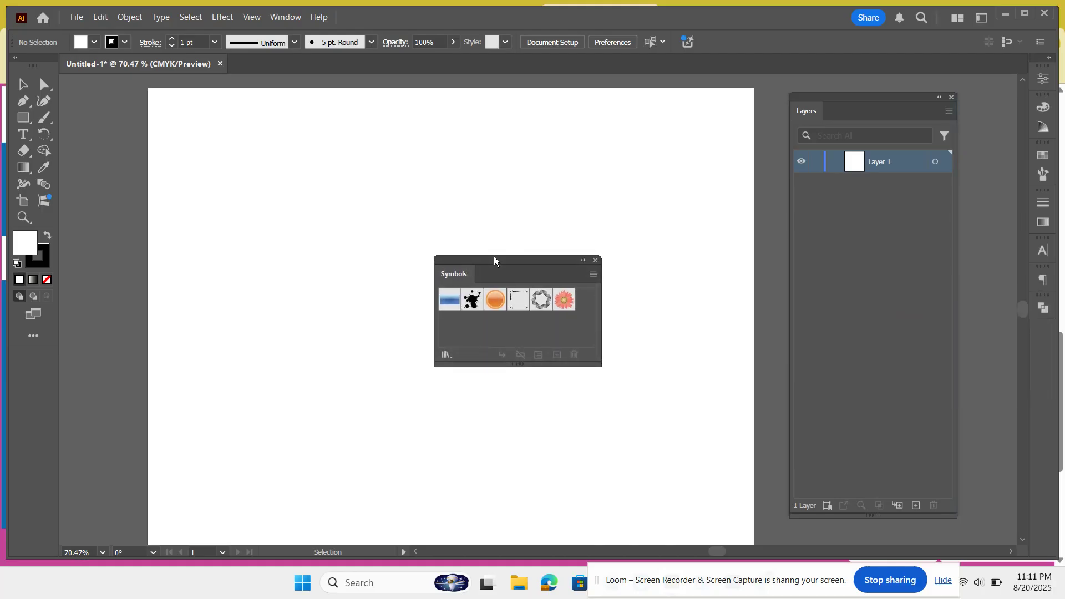
click(594, 258)
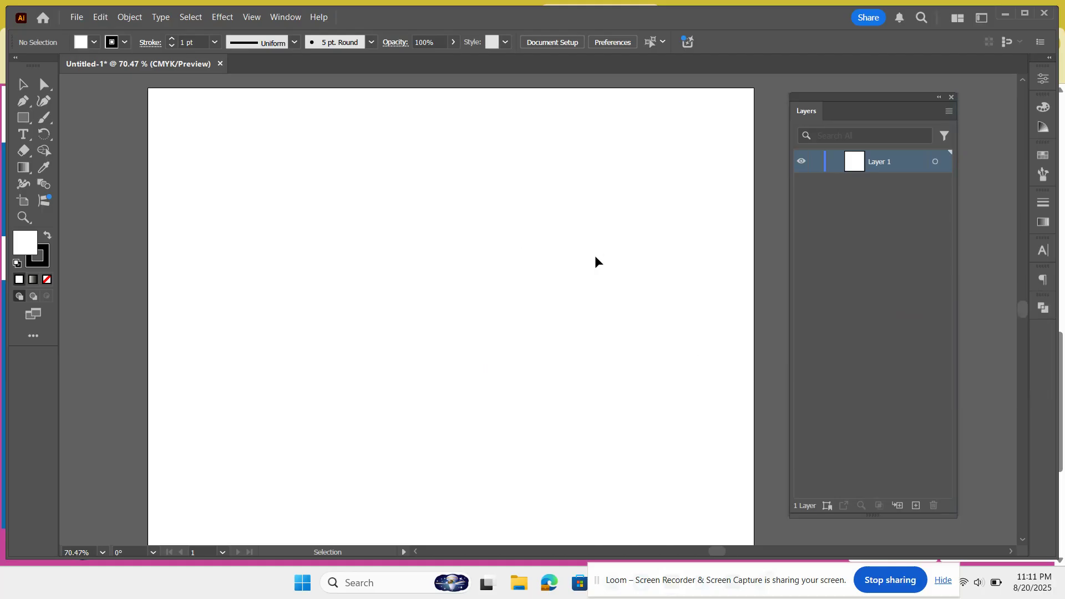
click(281, 17)
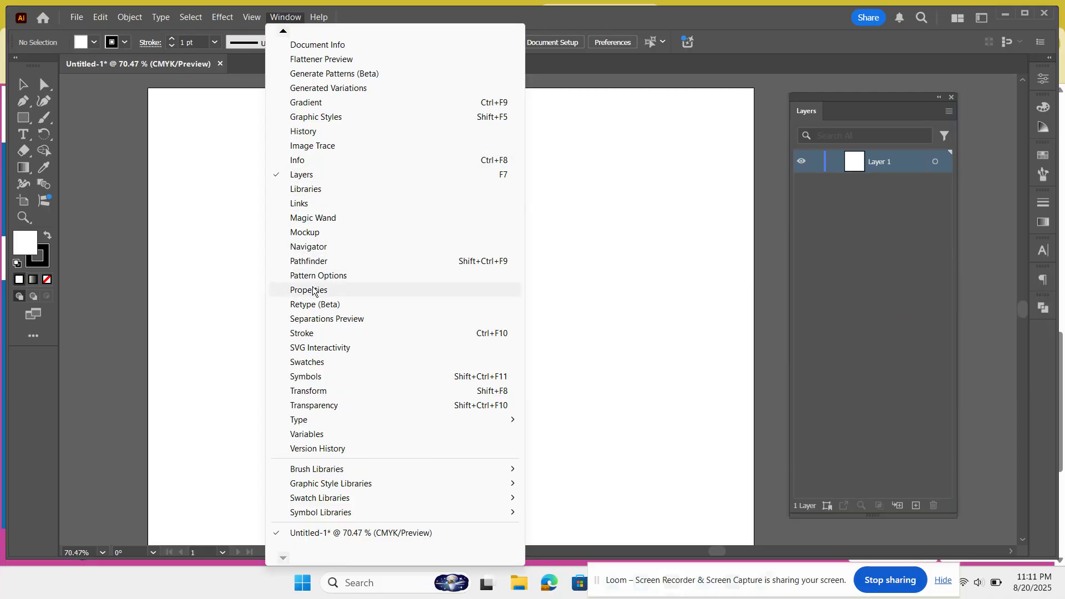
click(657, 214)
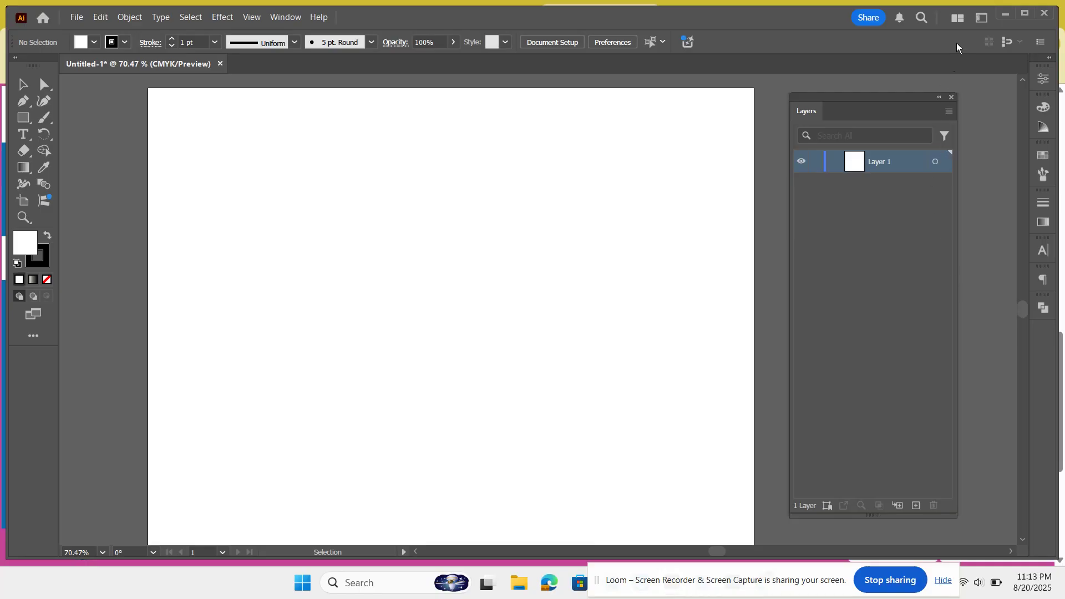
Step: Save the current workspace as a new workspace named "Digital Design"
click(980, 19)
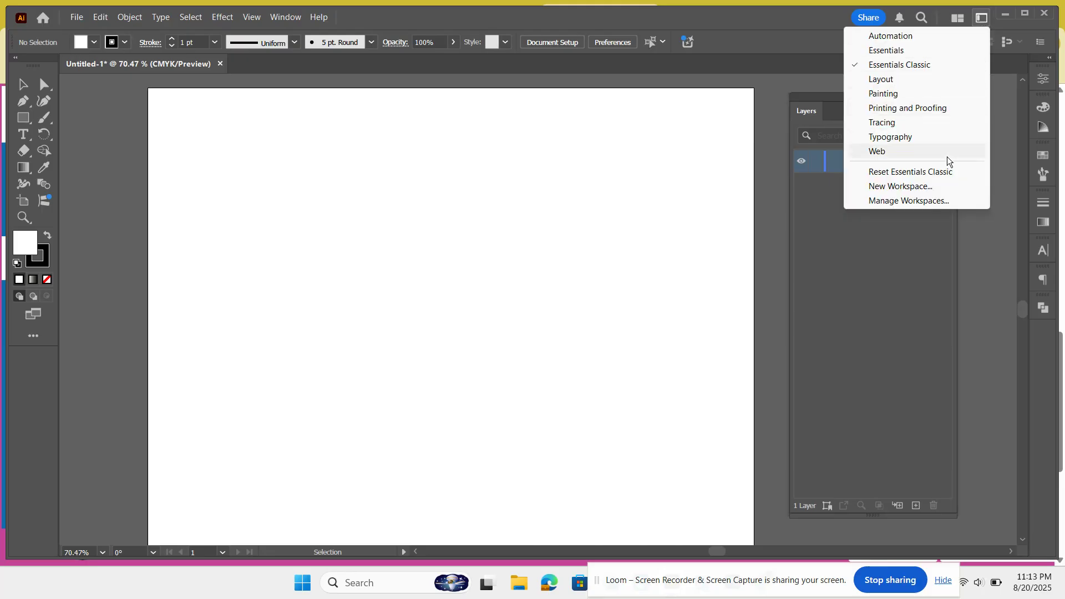
click(927, 188)
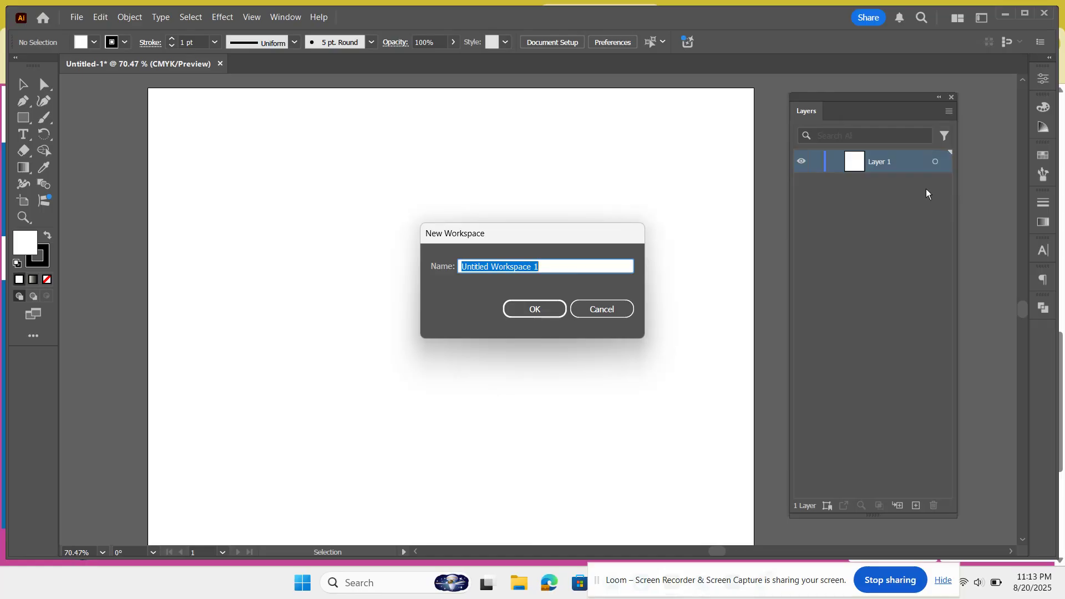
text(D)
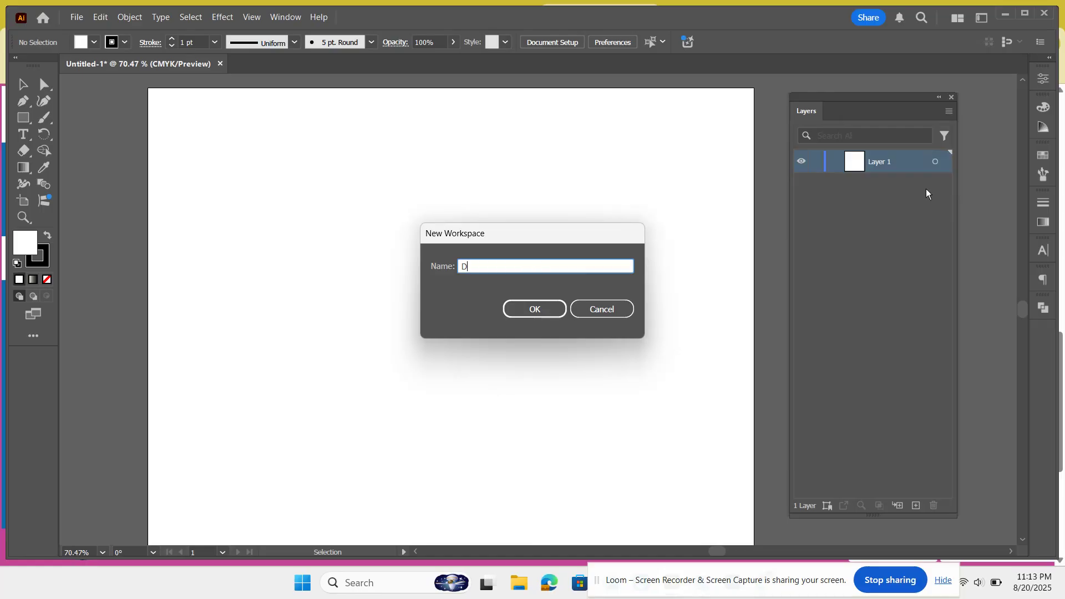
text(igital Design)
click(547, 308)
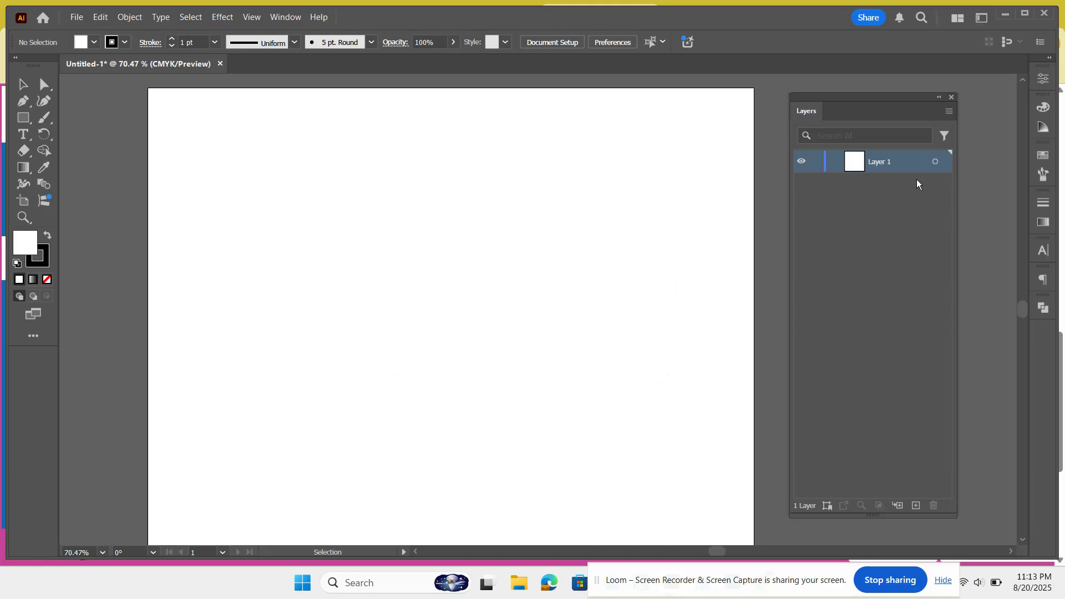
Step: Close the Layers panel, then float the Properties panel onto the canvas and close it
click(950, 96)
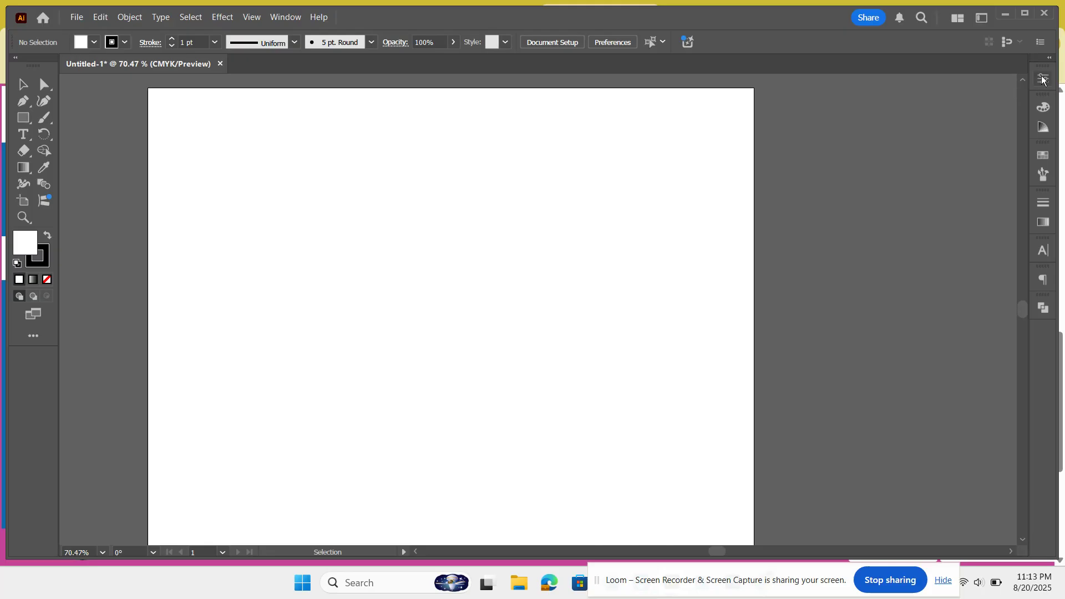
drag(1041, 78, 933, 105)
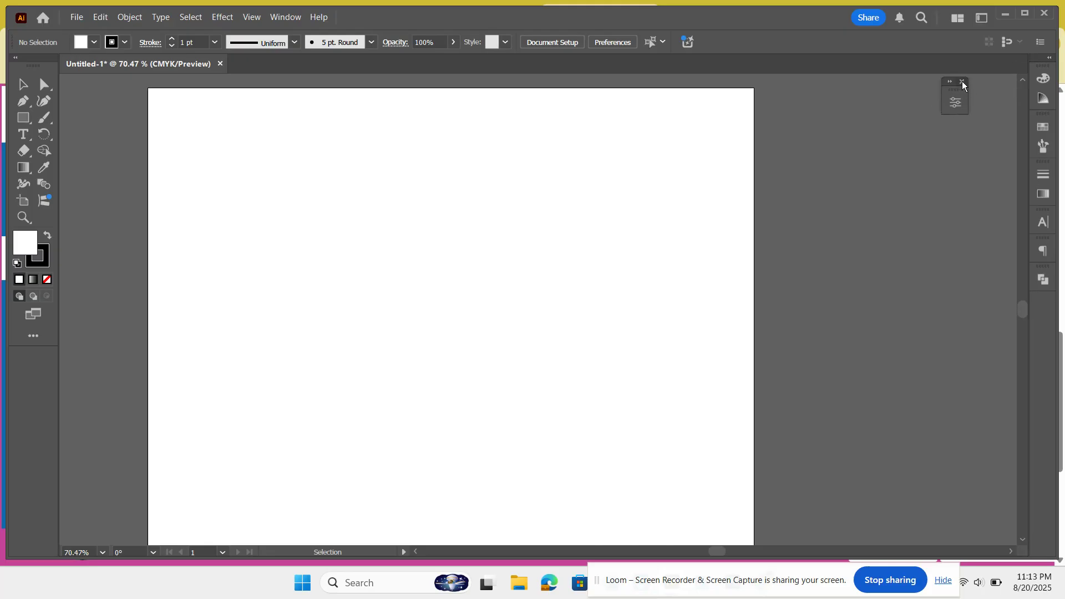
click(962, 81)
Step: Float the toolbar onto the canvas and close it
drag(43, 65, 140, 159)
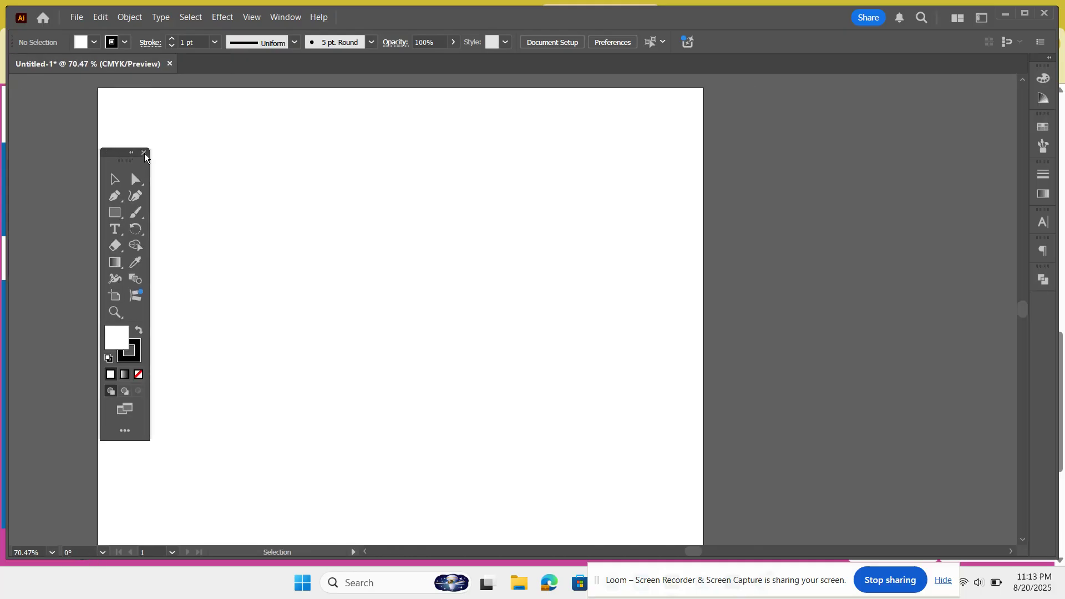
click(145, 153)
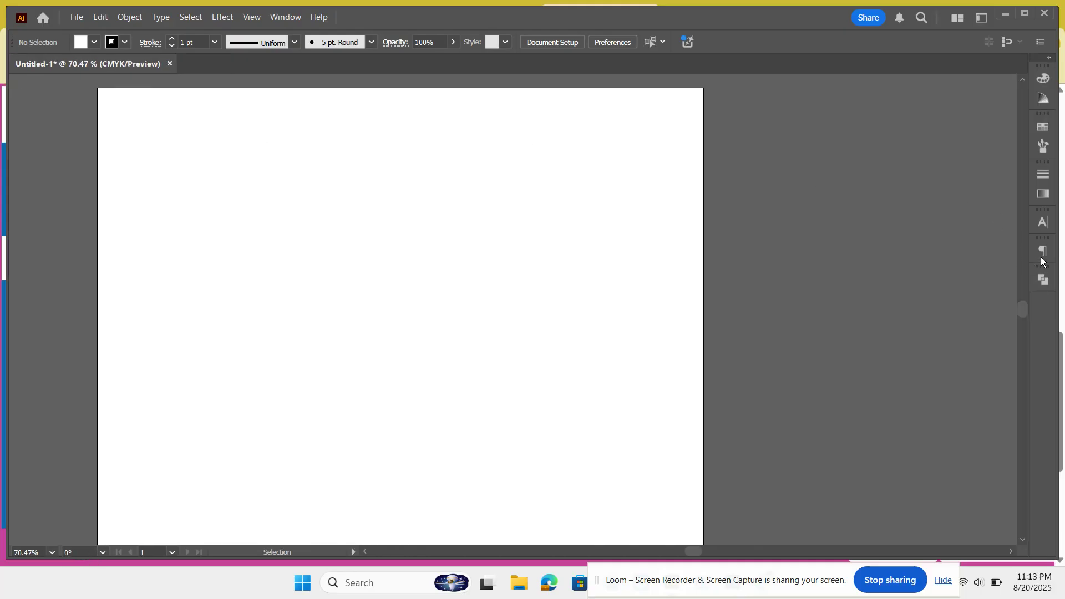
Step: Reset the Digital Design workspace to restore its saved panel layout
click(980, 17)
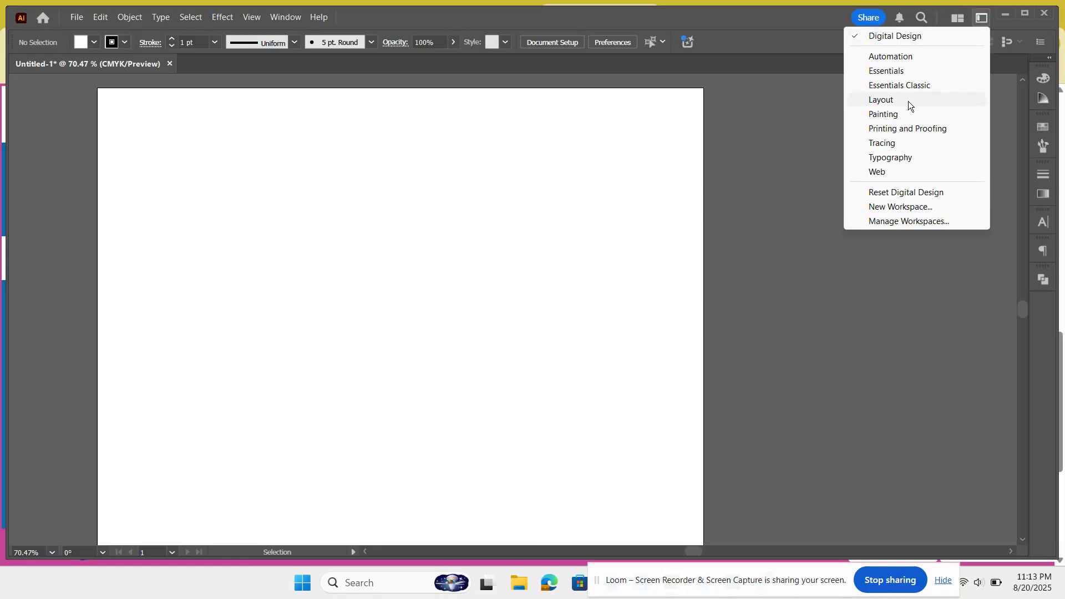
click(902, 193)
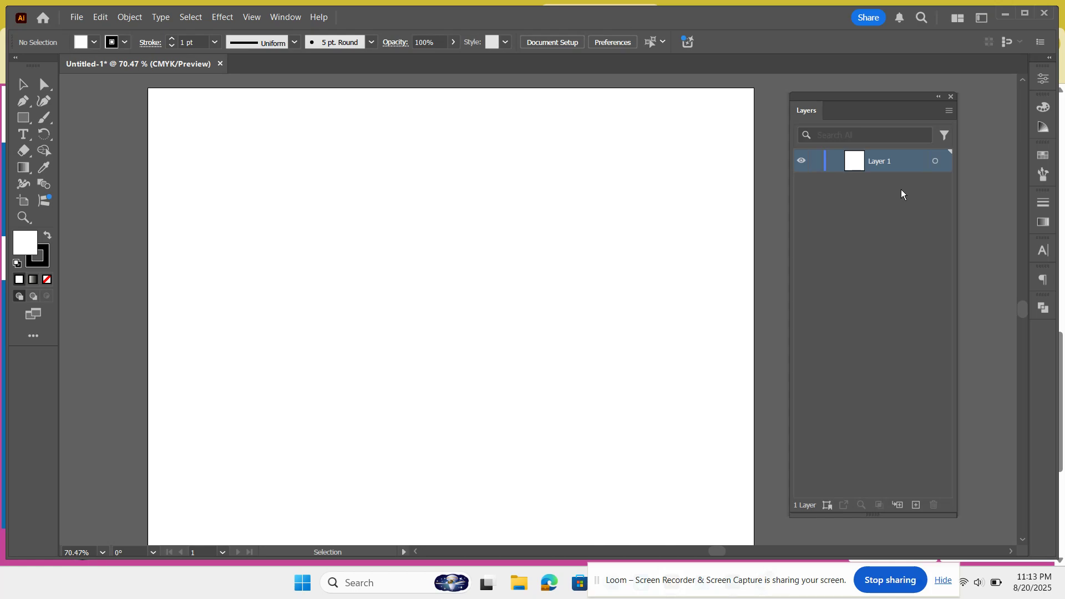
Step: Close the Untitled-1 document without saving changes
click(221, 63)
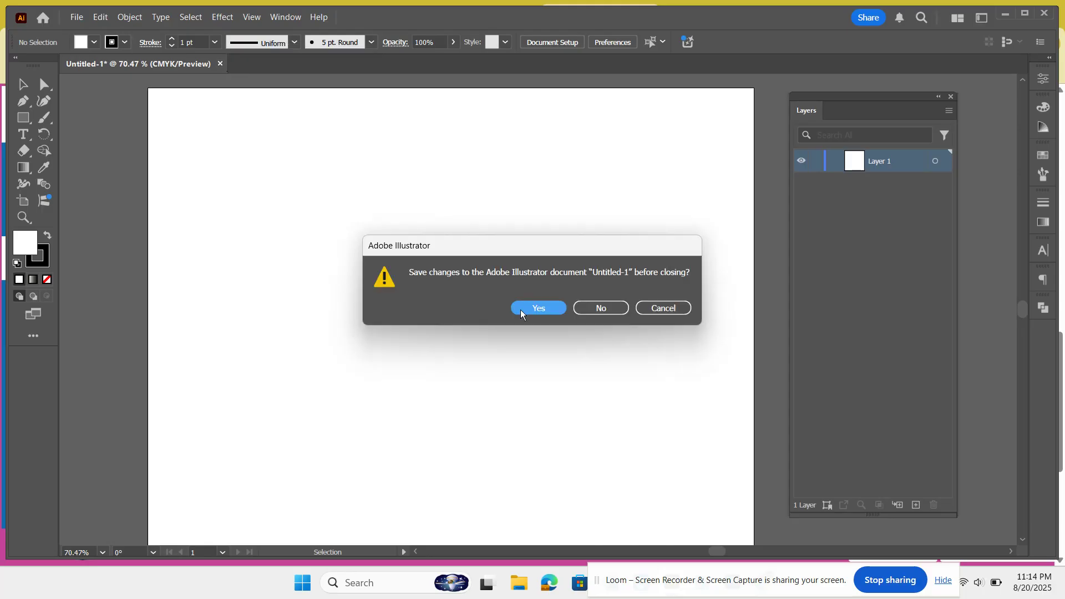
click(596, 308)
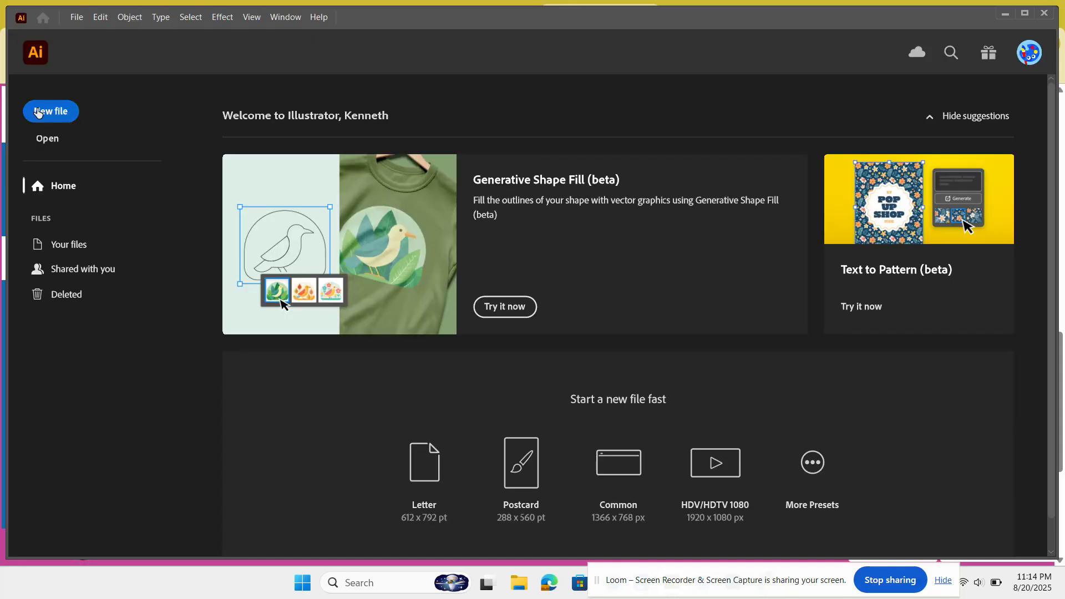
Step: Create a new document from the saved Landscape 11 x 8.5 in preset
click(37, 113)
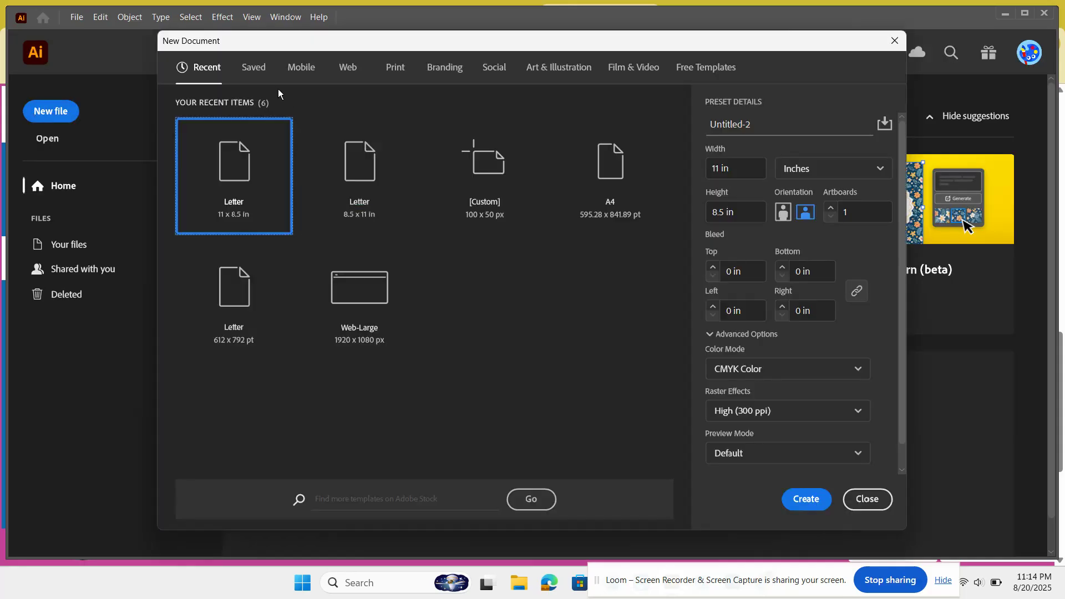
click(244, 74)
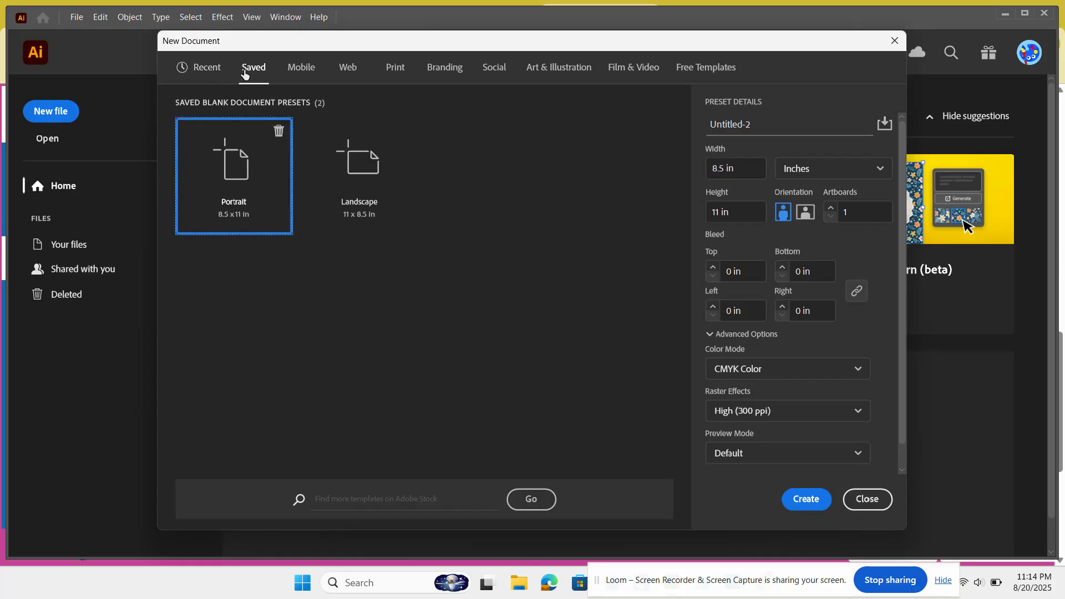
click(351, 147)
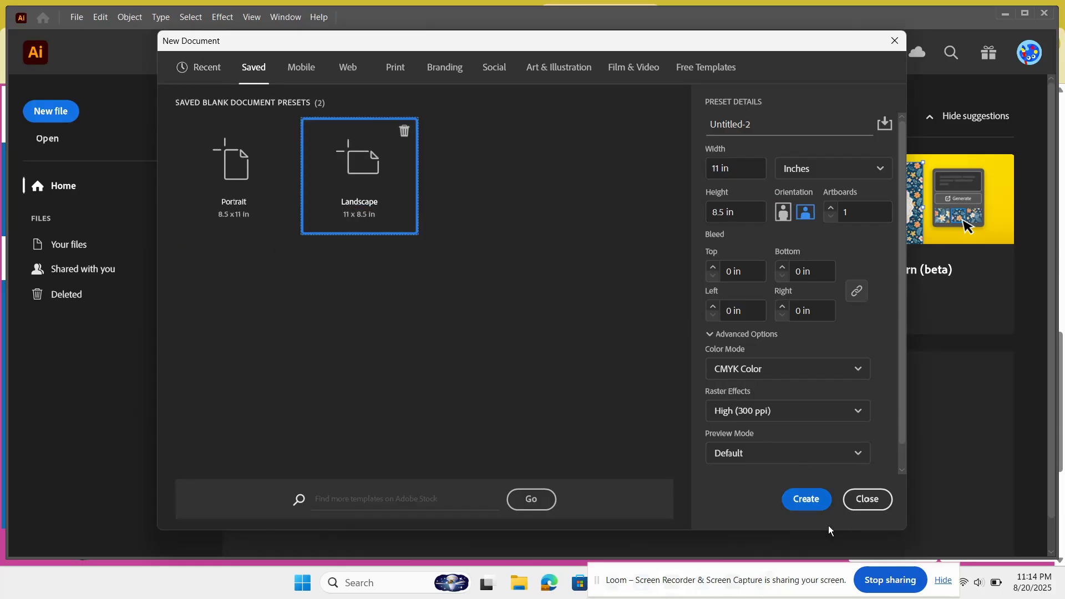
click(807, 499)
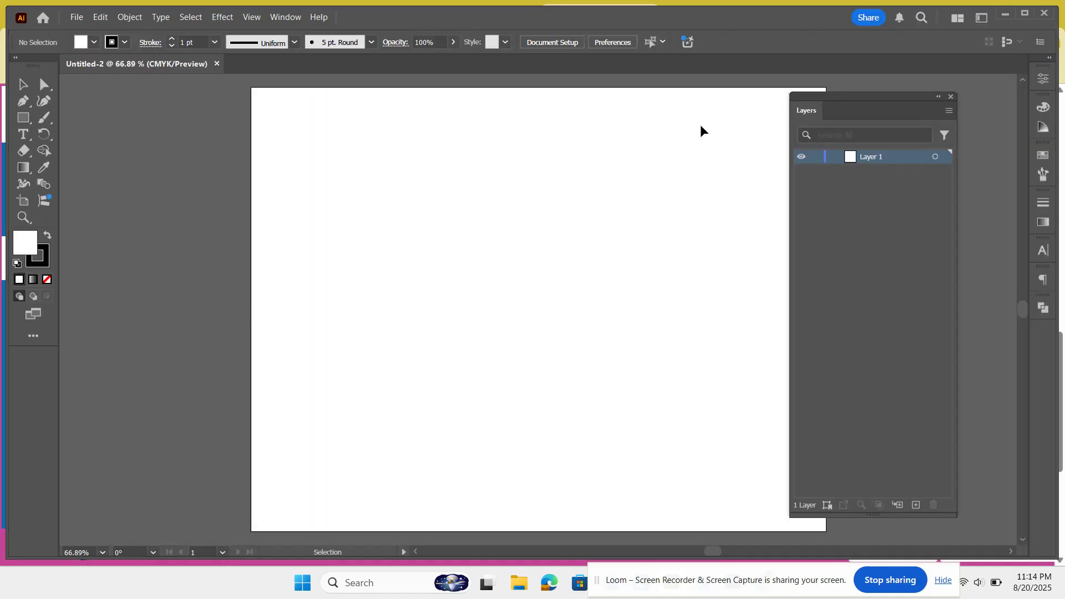
Step: Move the floating Layers panel slightly toward the right edge of the window
drag(881, 101, 927, 93)
scroll(703, 243, right, 4)
scroll(702, 243, left, 5)
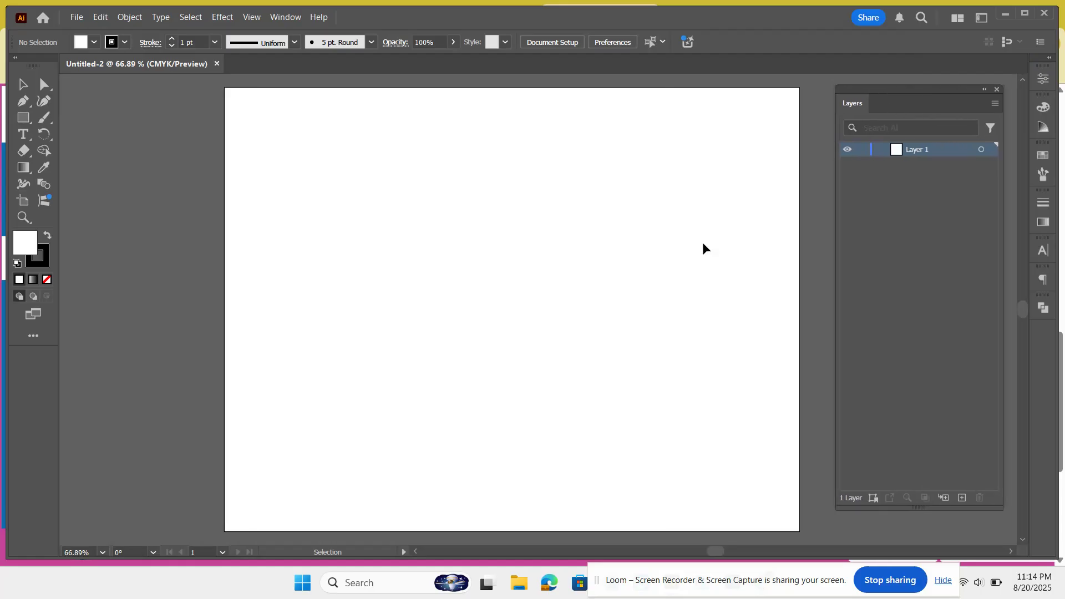
scroll(702, 243, right, 4)
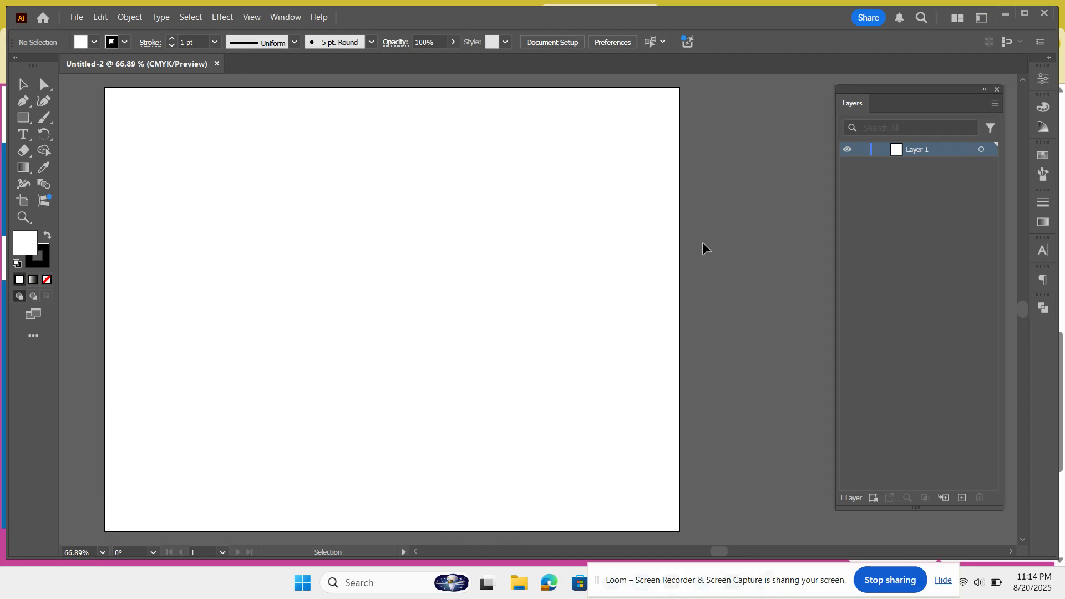
scroll(703, 243, left, 4)
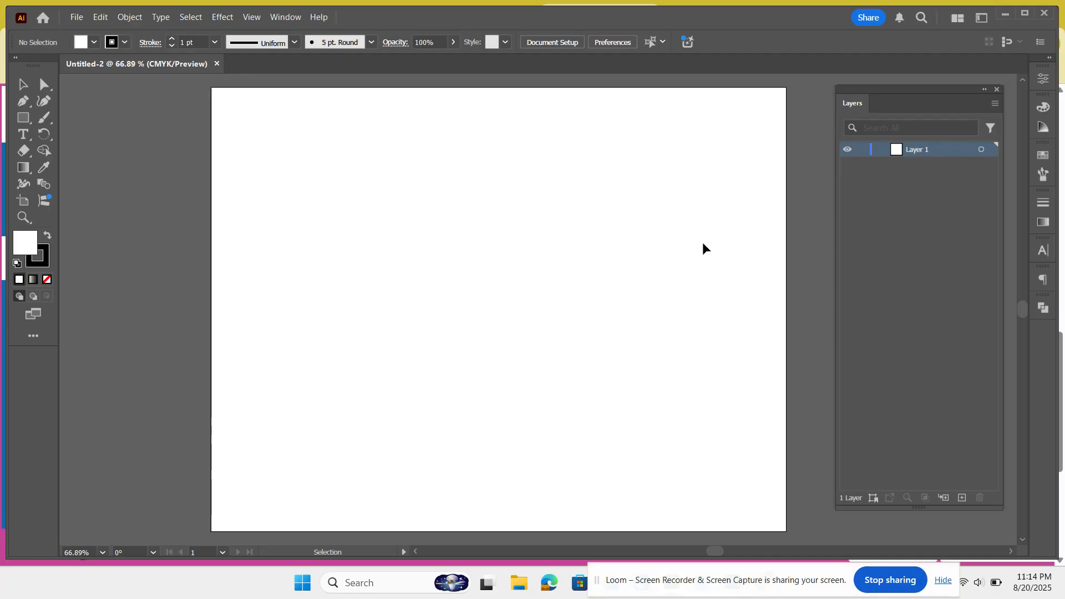
Step: Capture a full-screen screenshot of the workspace with the Snipping Tool and dismiss its notification
key(ctrl)
key(super+shift+s)
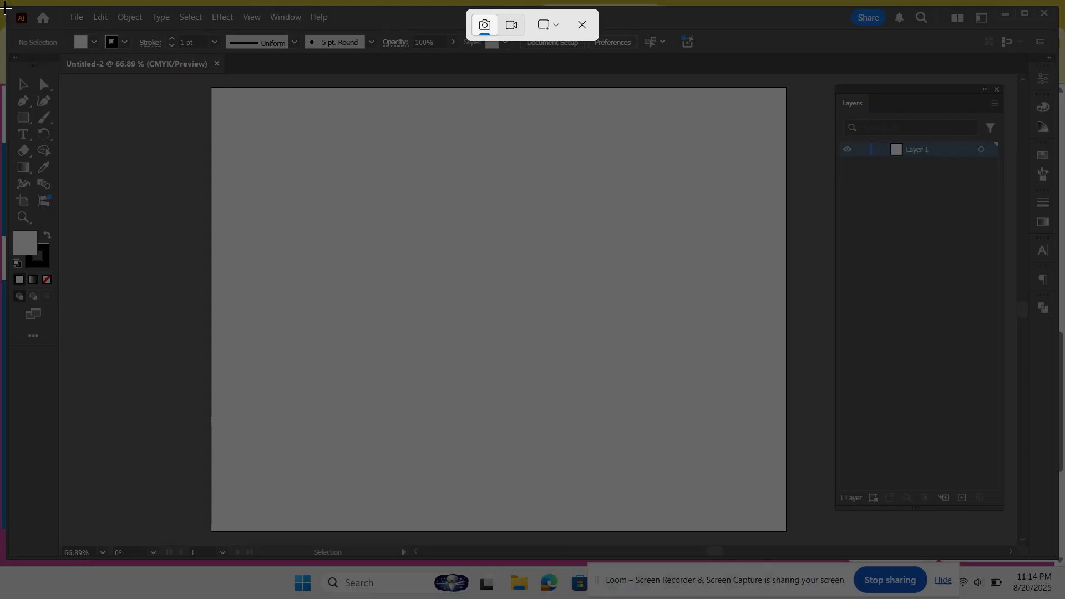
drag(4, 4, 1058, 563)
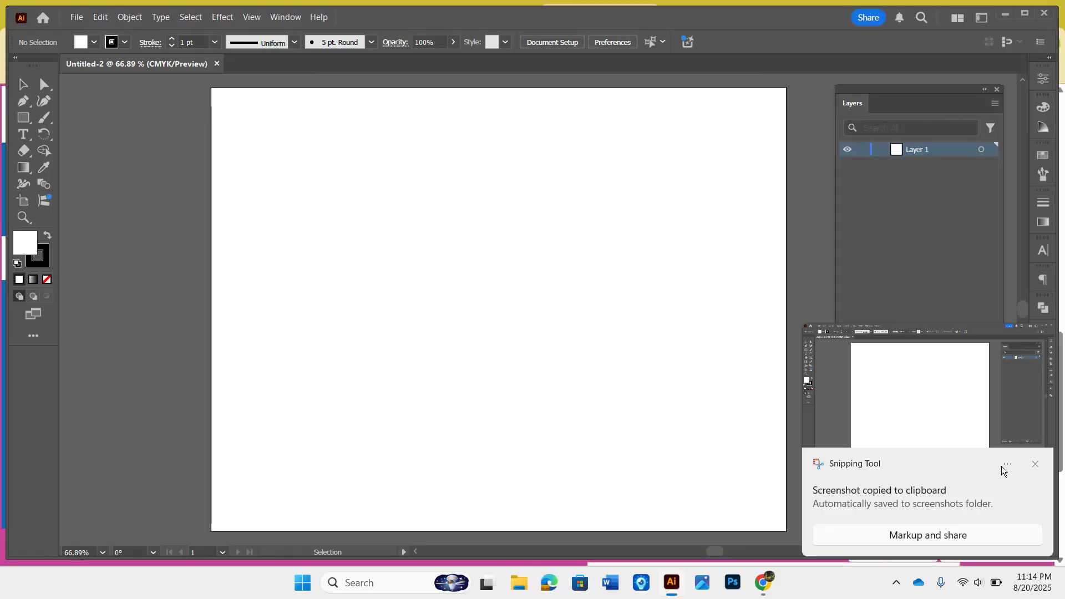
click(1034, 463)
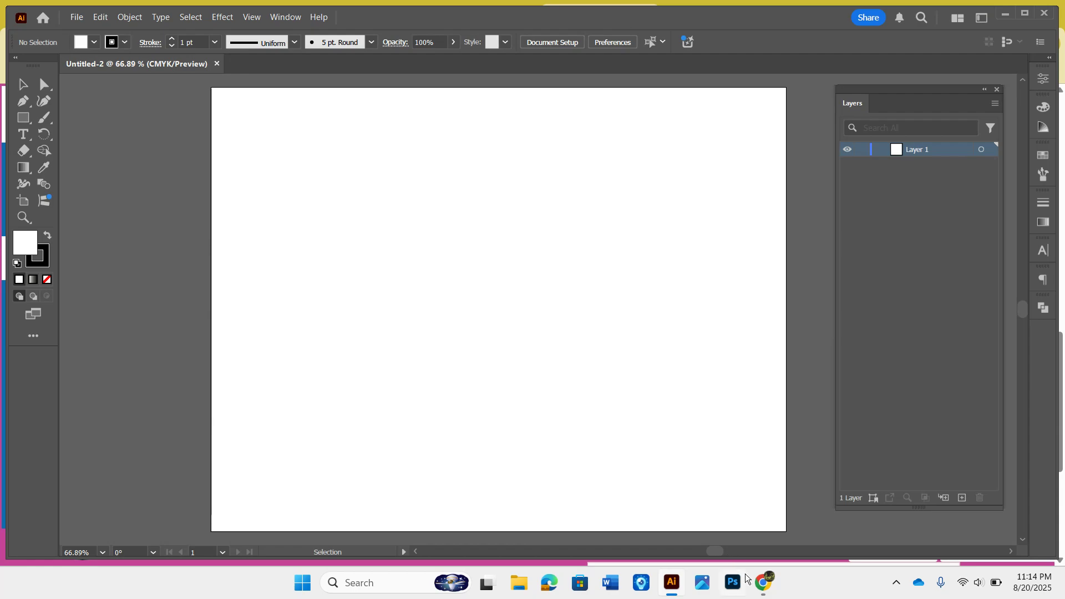
Step: Switch to the Illustrator Nuts & Bolts assignment in Chrome and open the Upload Image dialog below the existing screenshot
mouse_move(756, 582)
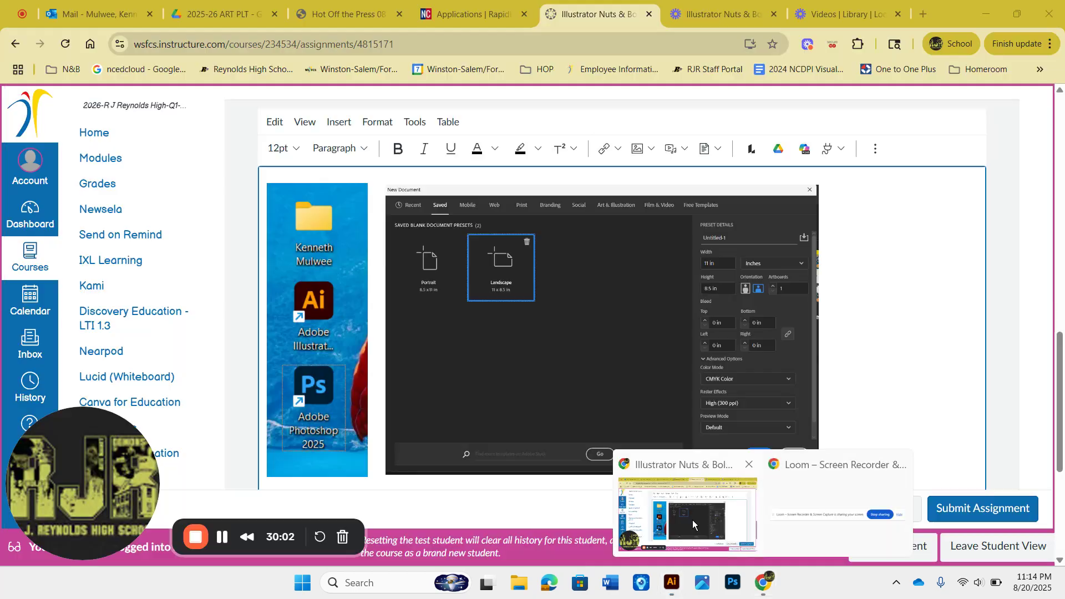
click(692, 520)
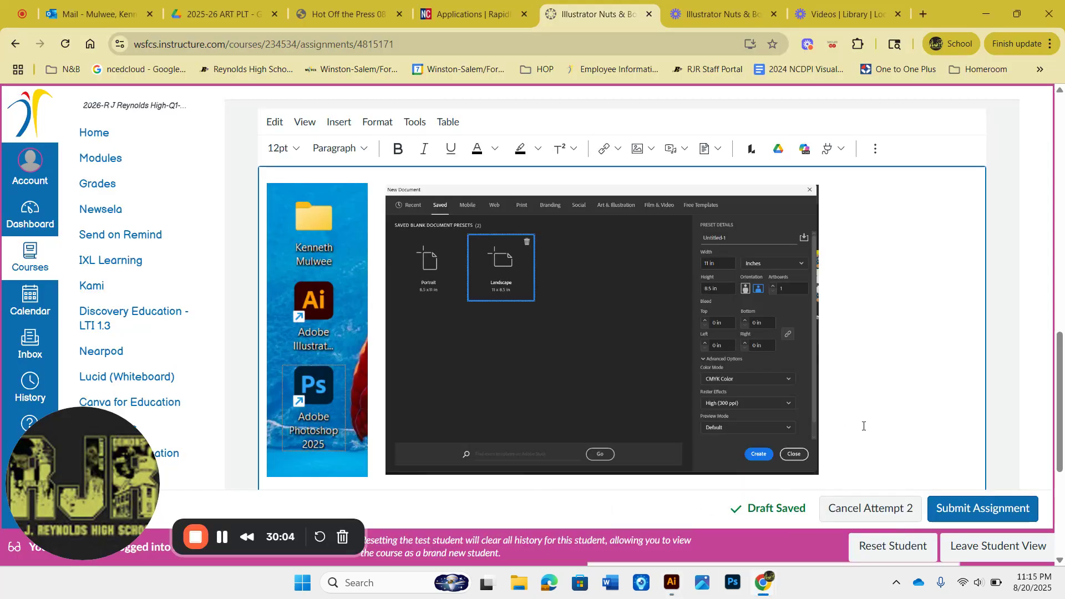
scroll(863, 426, down, 3)
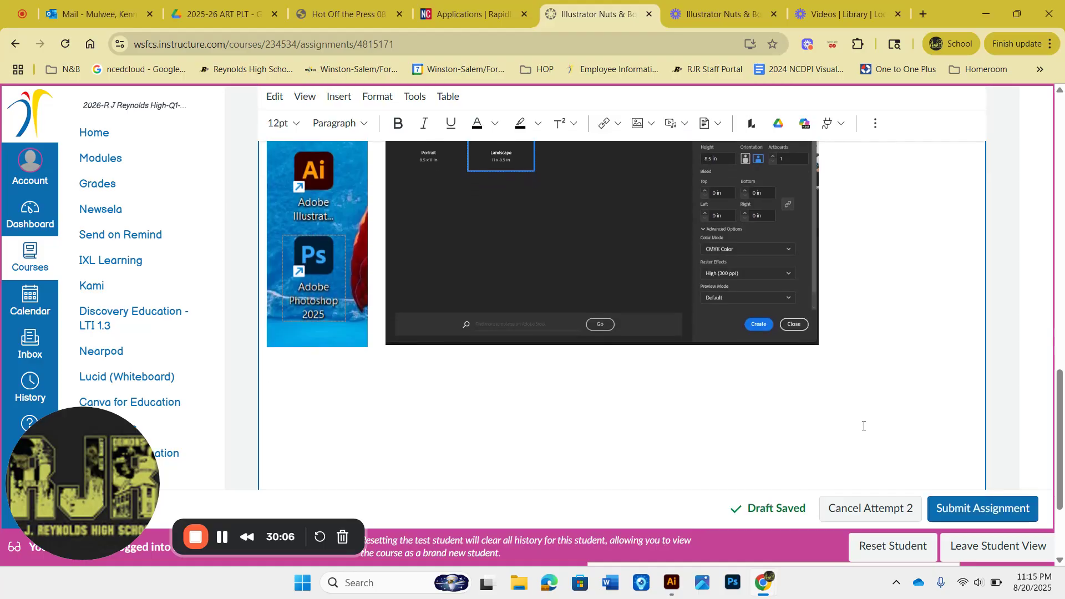
click(637, 126)
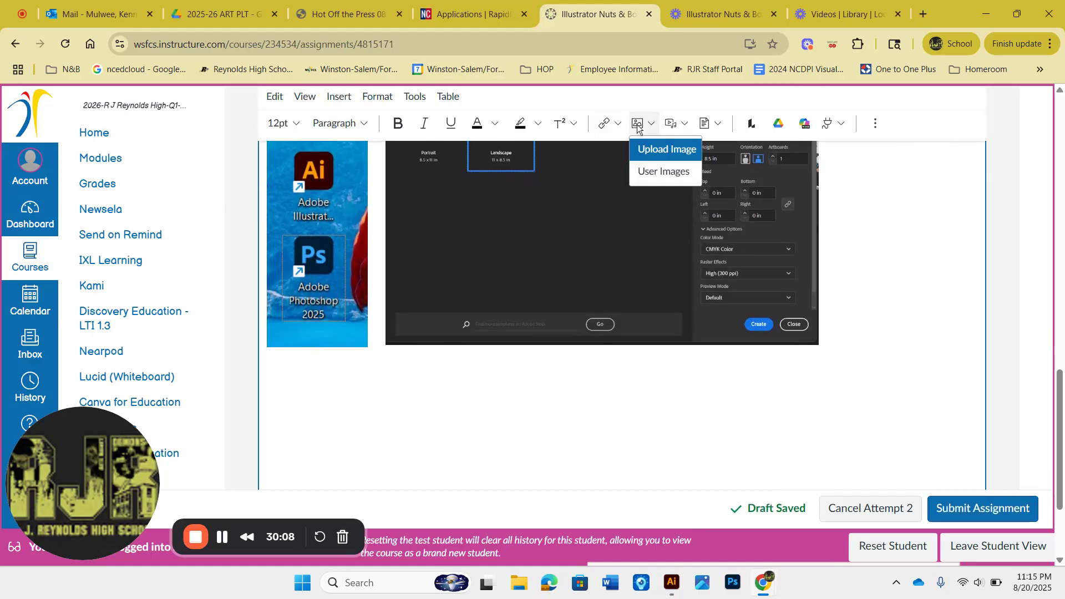
click(667, 158)
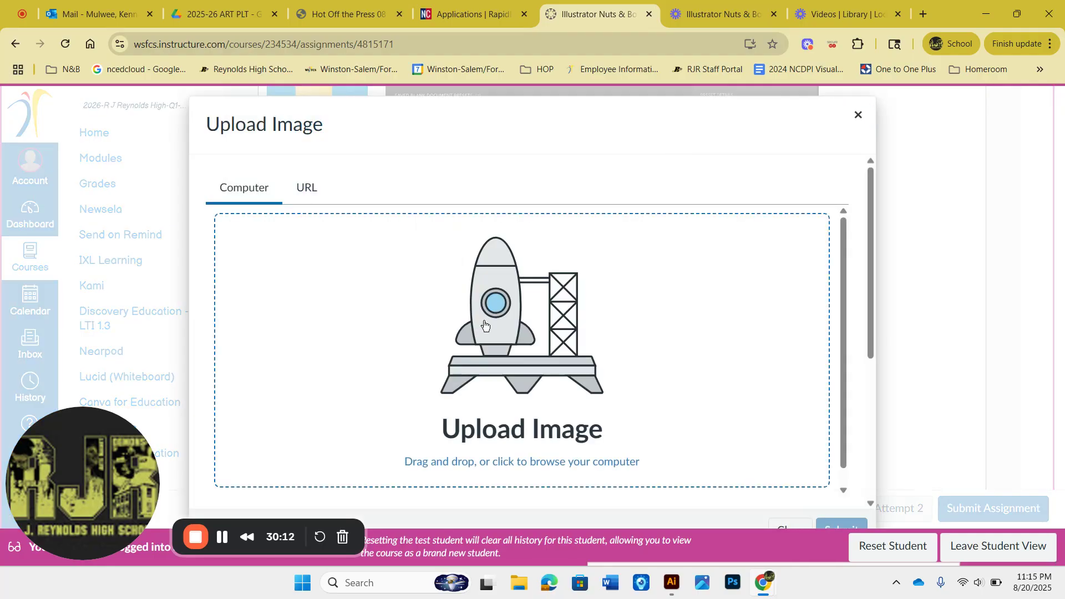
scroll(484, 324, down, 1)
click(483, 325)
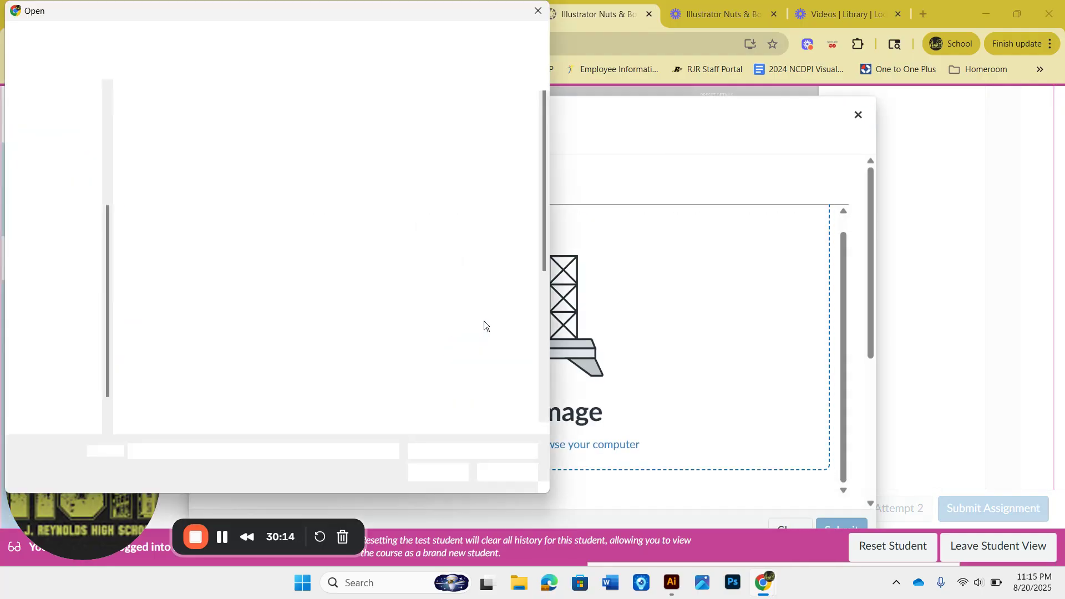
scroll(484, 325, down, 5)
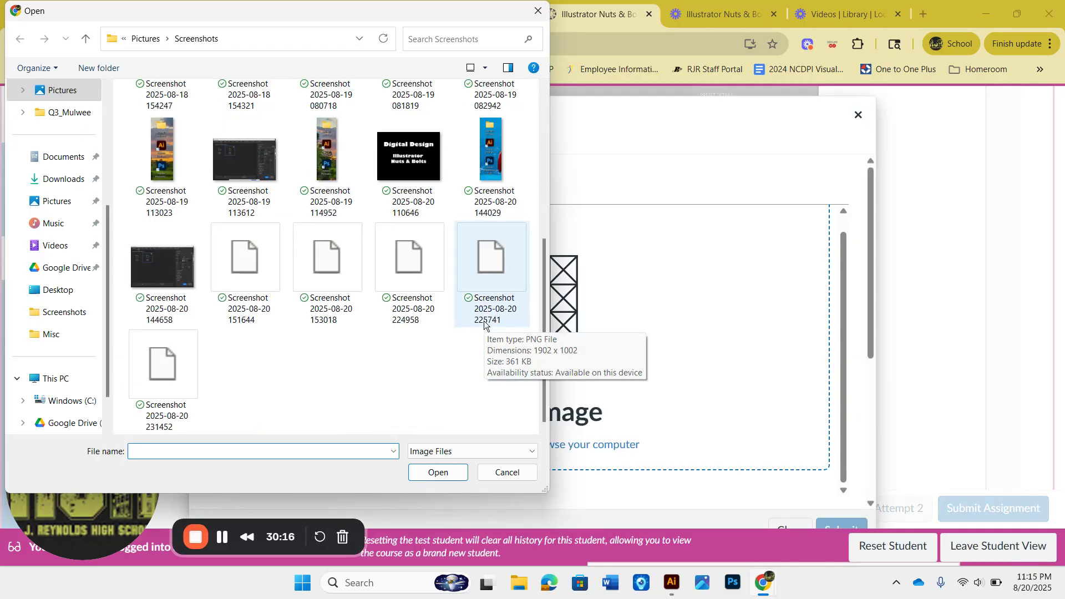
scroll(307, 379, up, 3)
click(307, 382)
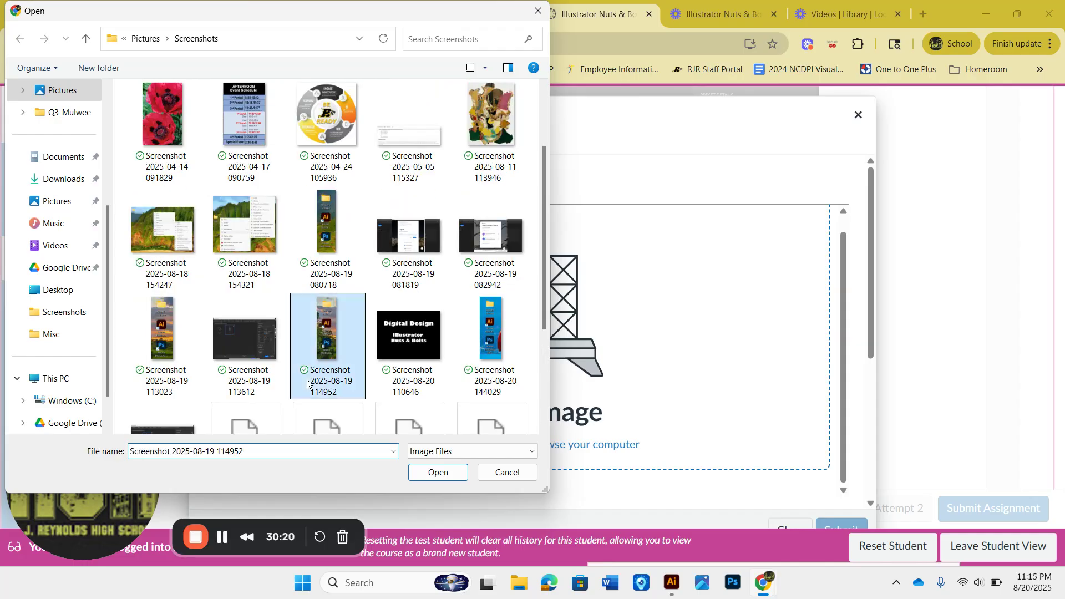
scroll(308, 382, up, 1)
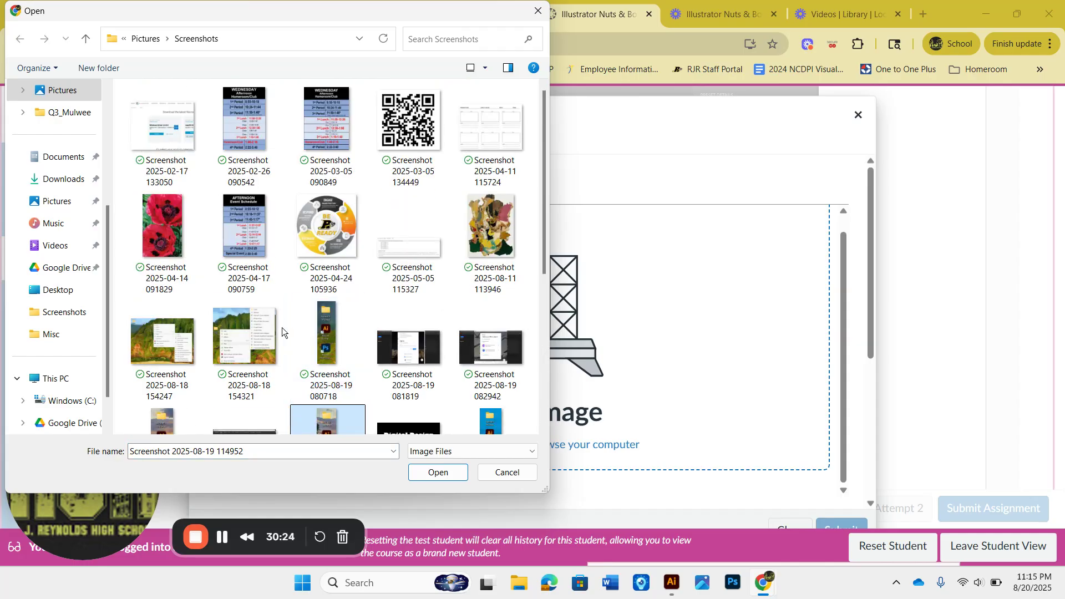
scroll(277, 312, down, 2)
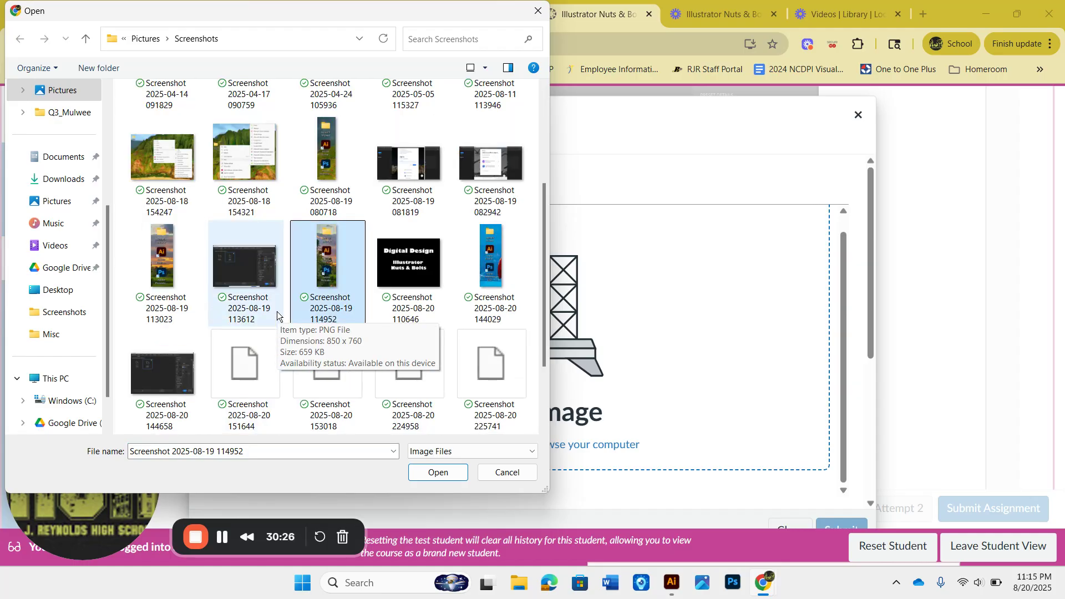
scroll(277, 315, down, 1)
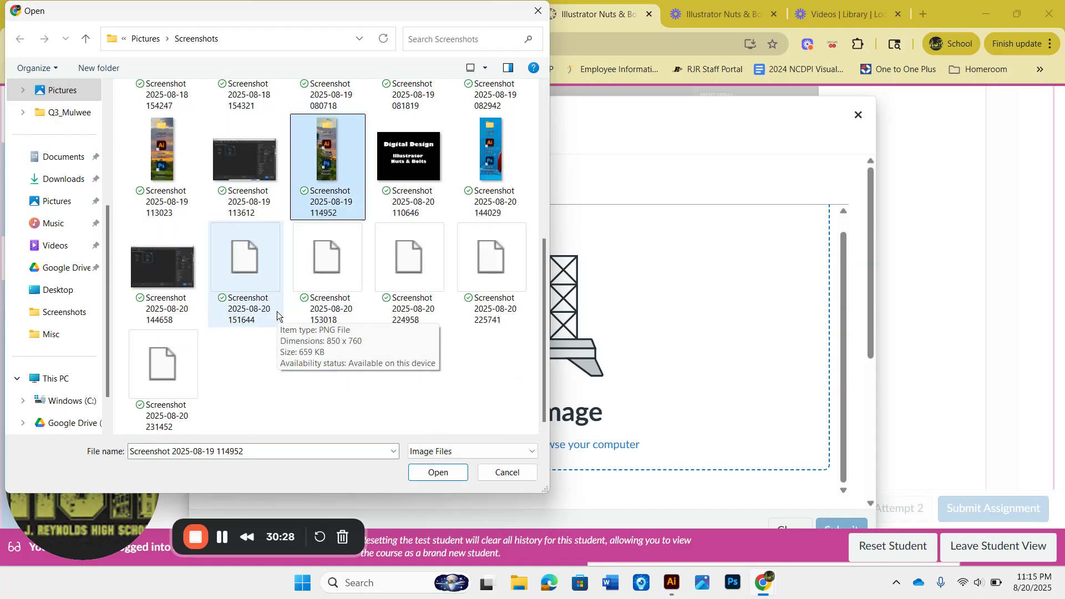
click(225, 396)
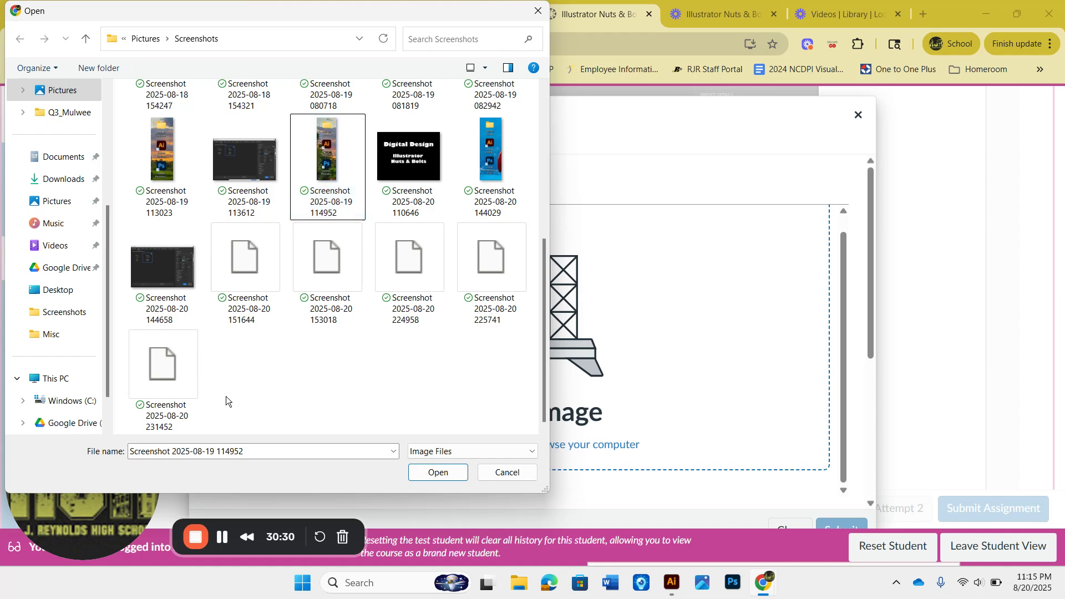
click(168, 378)
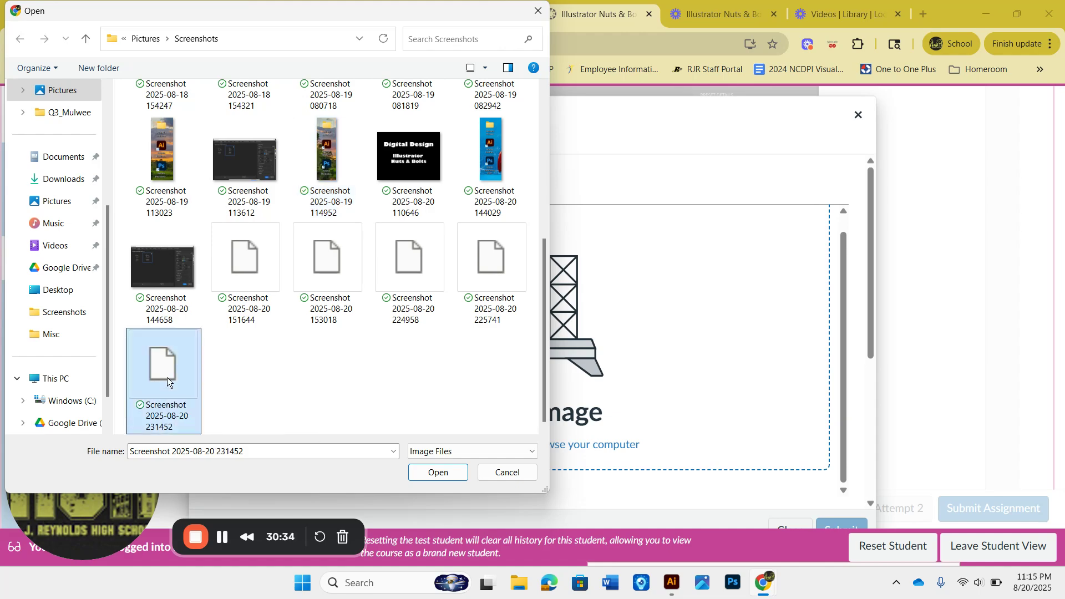
click(422, 473)
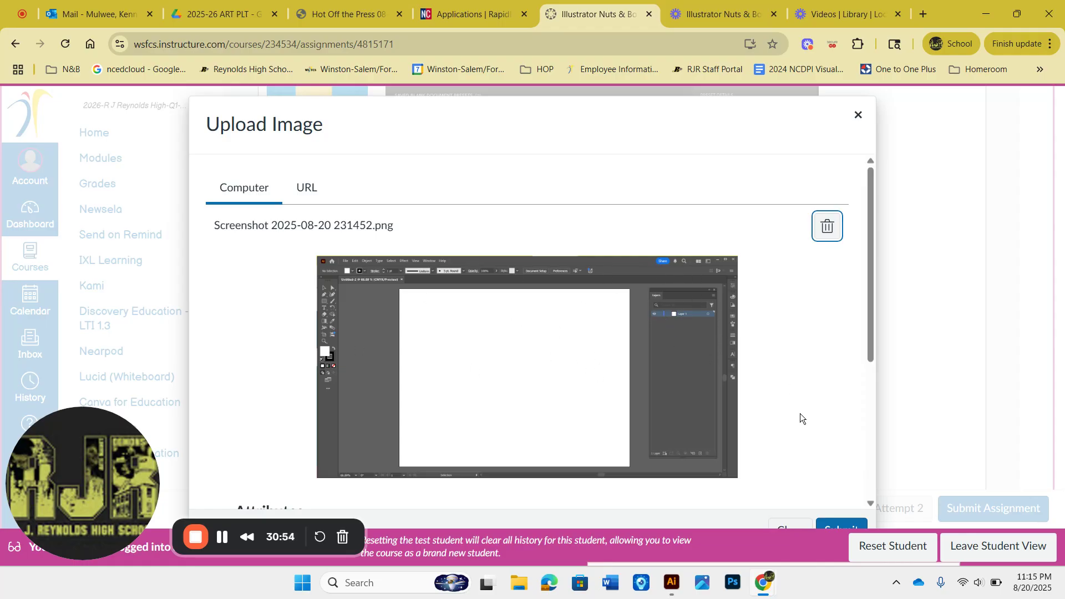
click(848, 525)
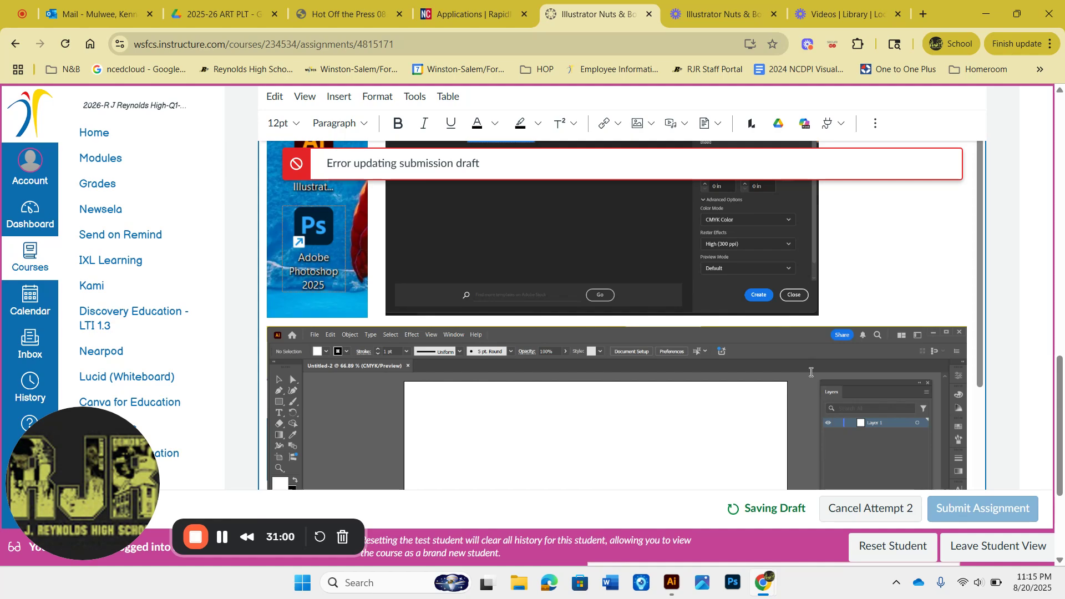
Step: Resize the inserted Illustrator screenshot to roughly half its original width
click(811, 372)
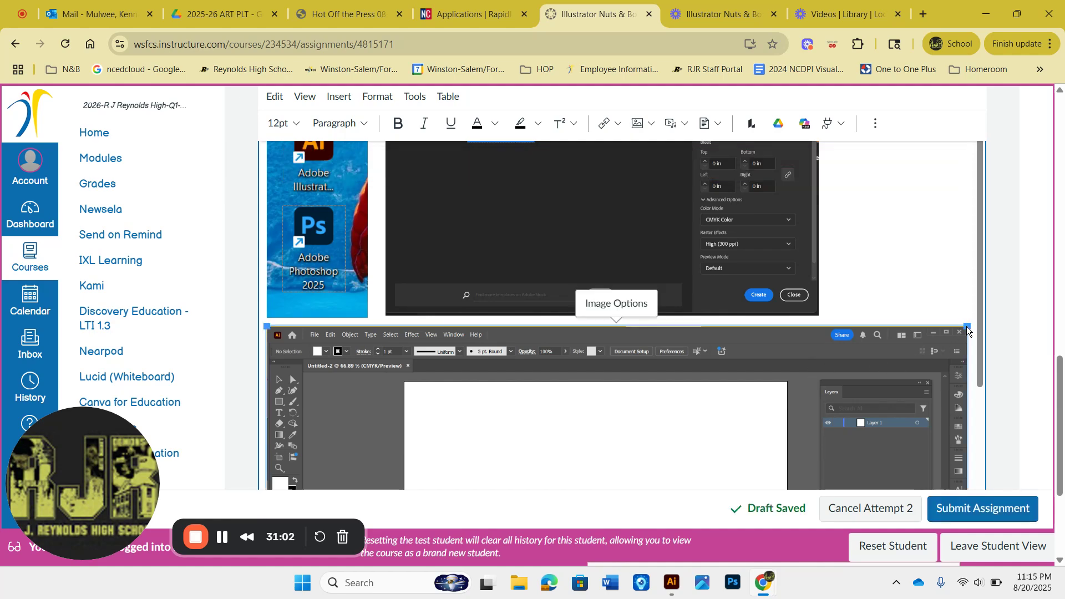
drag(966, 326, 557, 338)
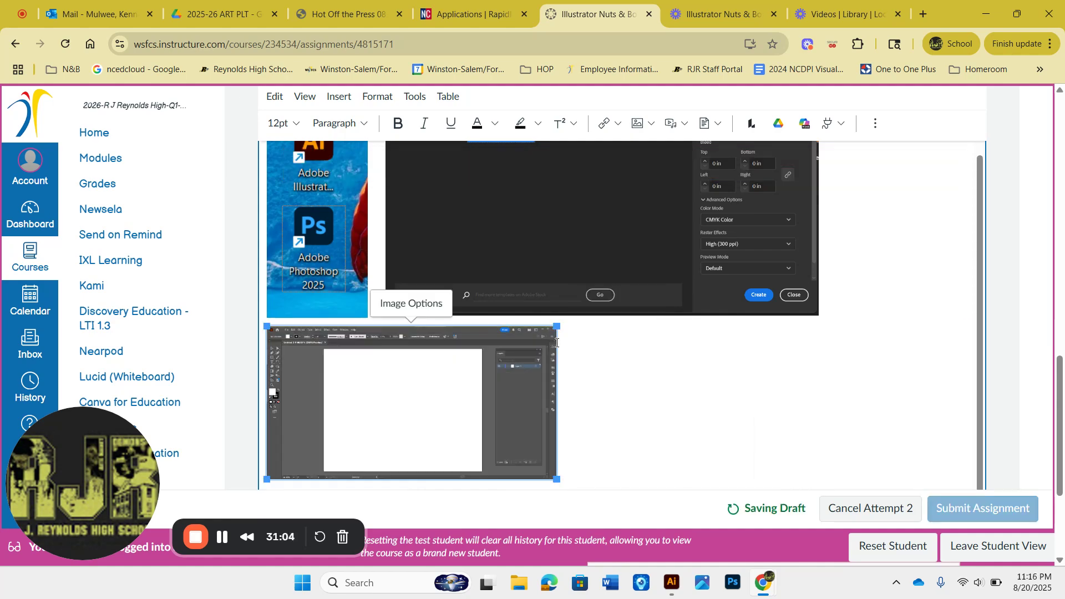
scroll(671, 363, down, 1)
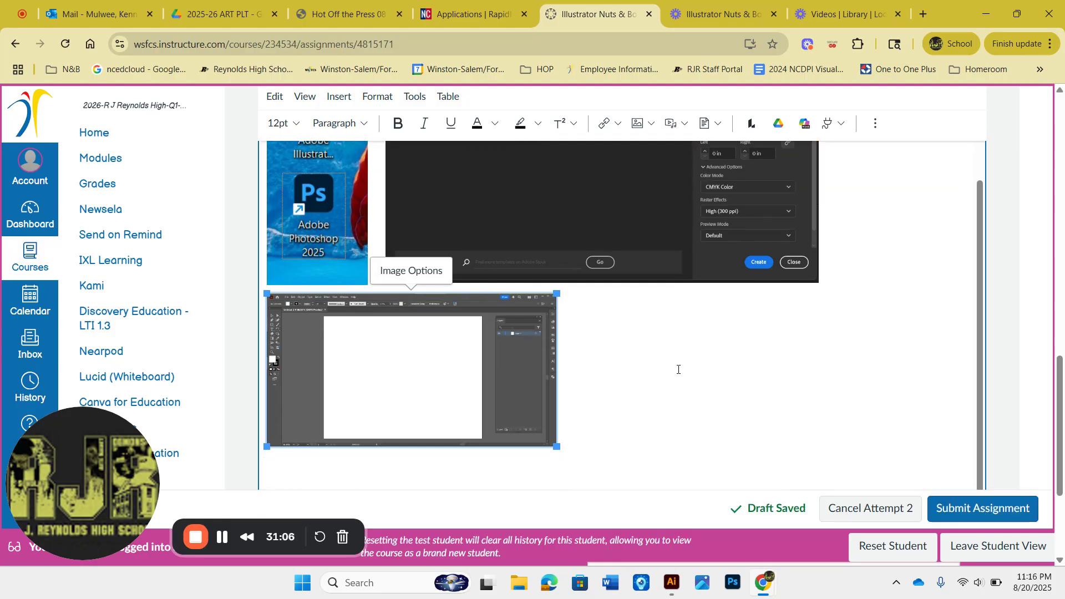
drag(557, 447, 574, 456)
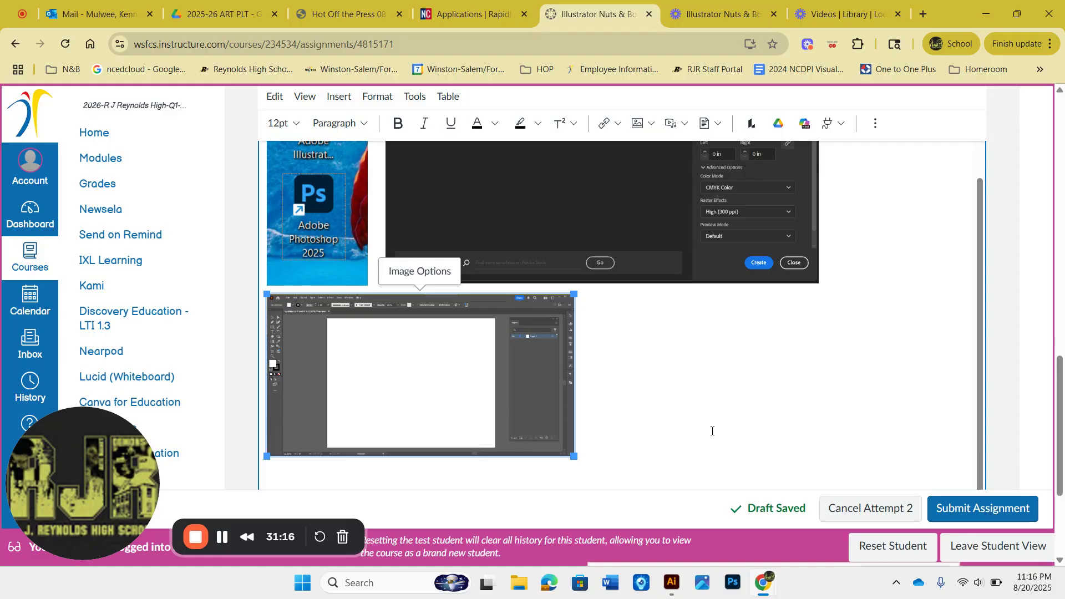
Step: Switch to Illustrator and add point text reading TEST SAVE on the artboard with the Type tool
click(671, 582)
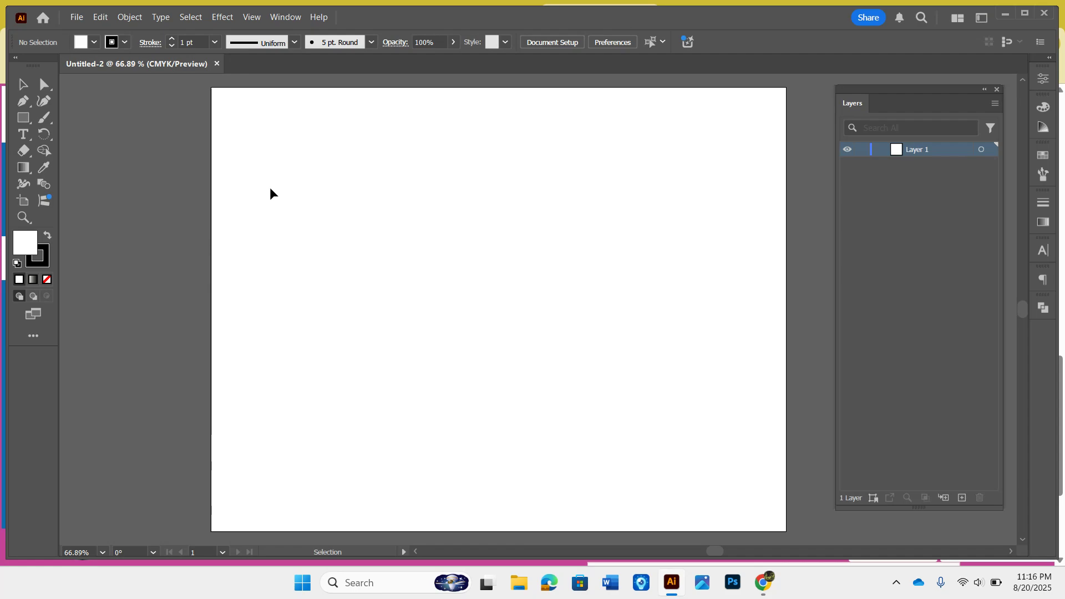
click(25, 135)
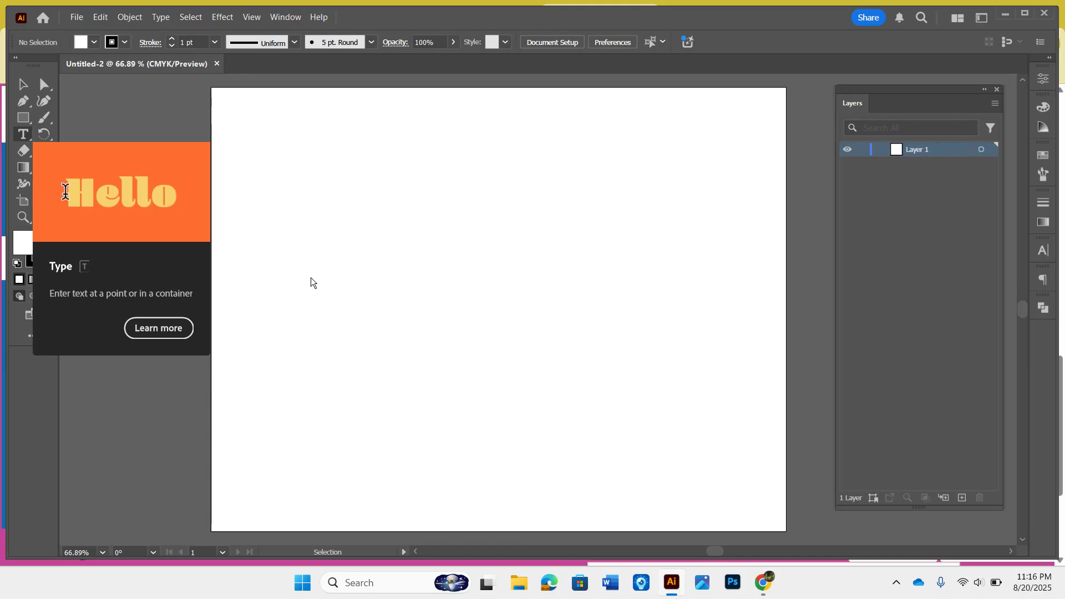
click(345, 247)
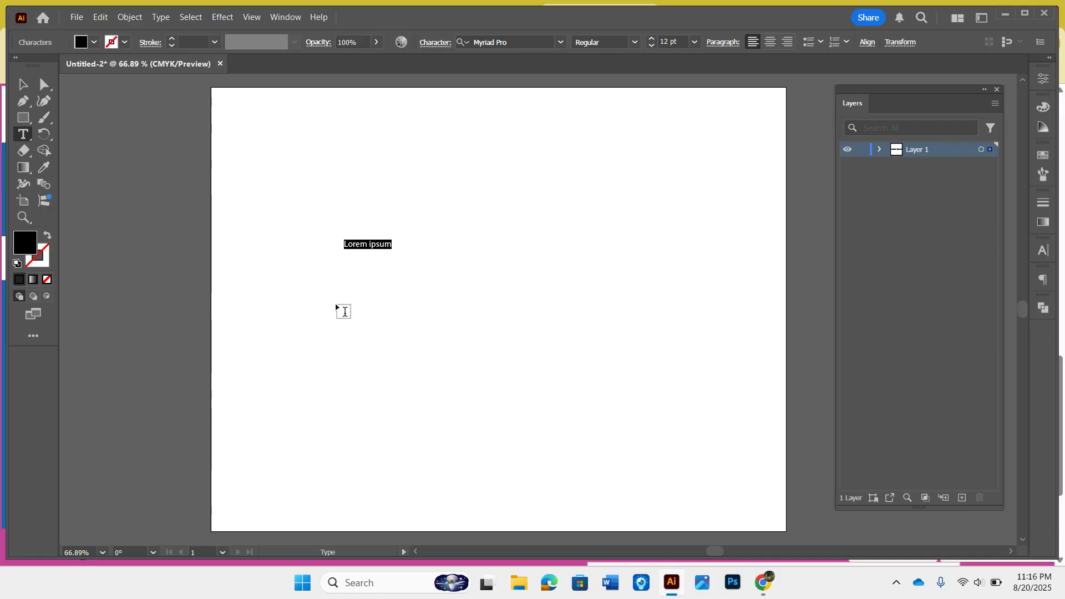
text(T)
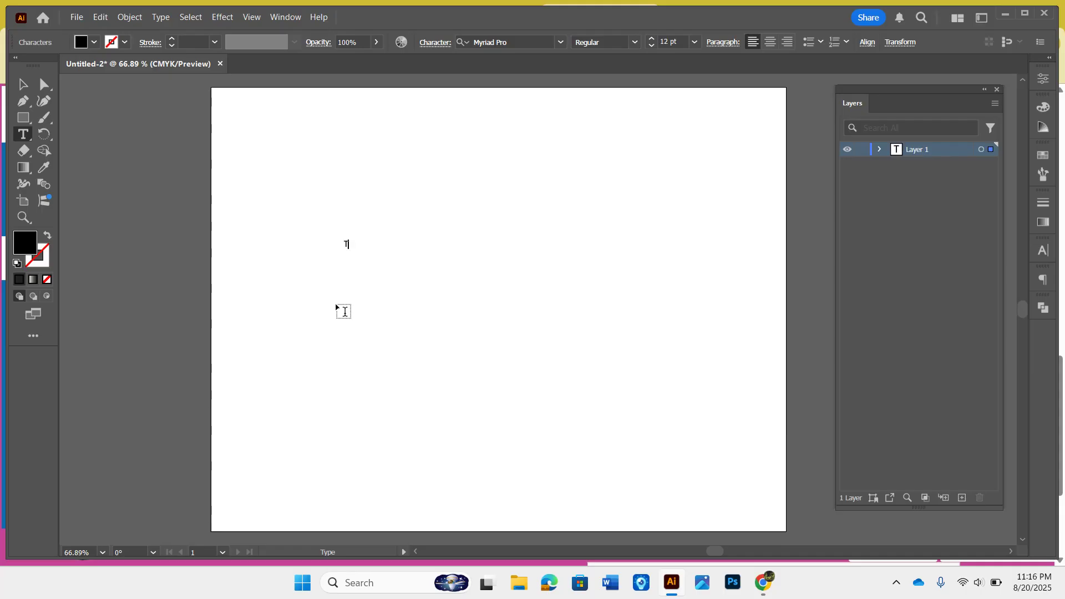
text(EST SAVE)
Step: Scale the TEST SAVE text object up so it fills most of the artboard
click(24, 88)
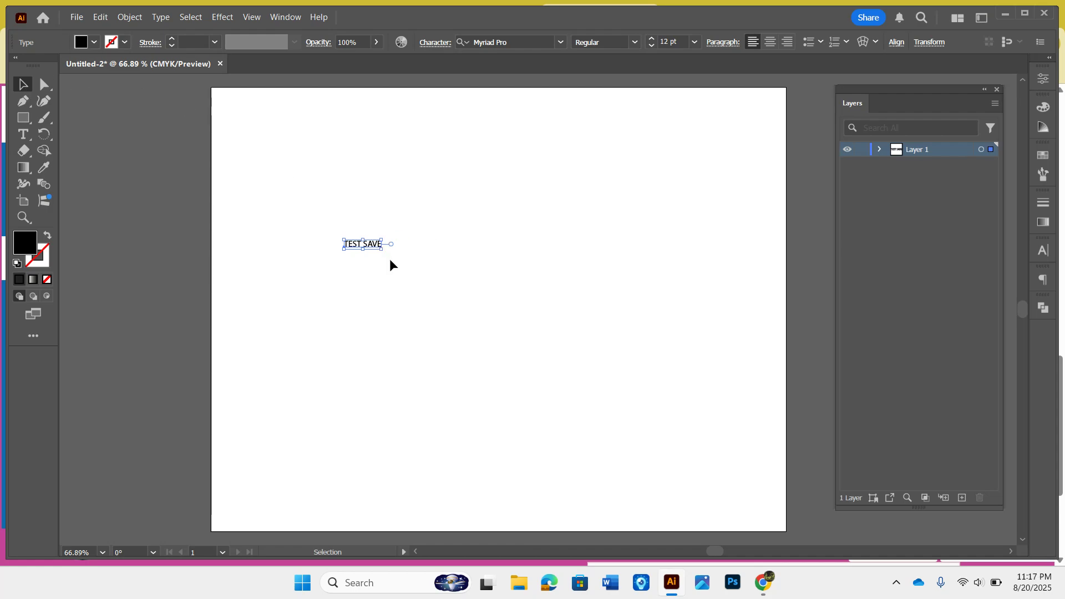
drag(381, 251, 749, 488)
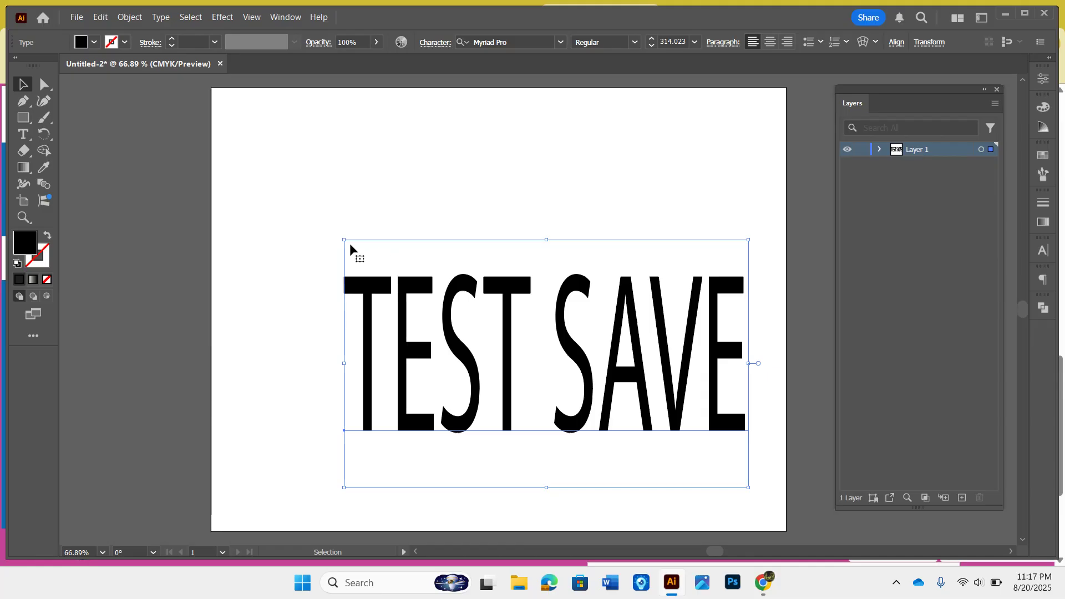
drag(343, 240, 238, 123)
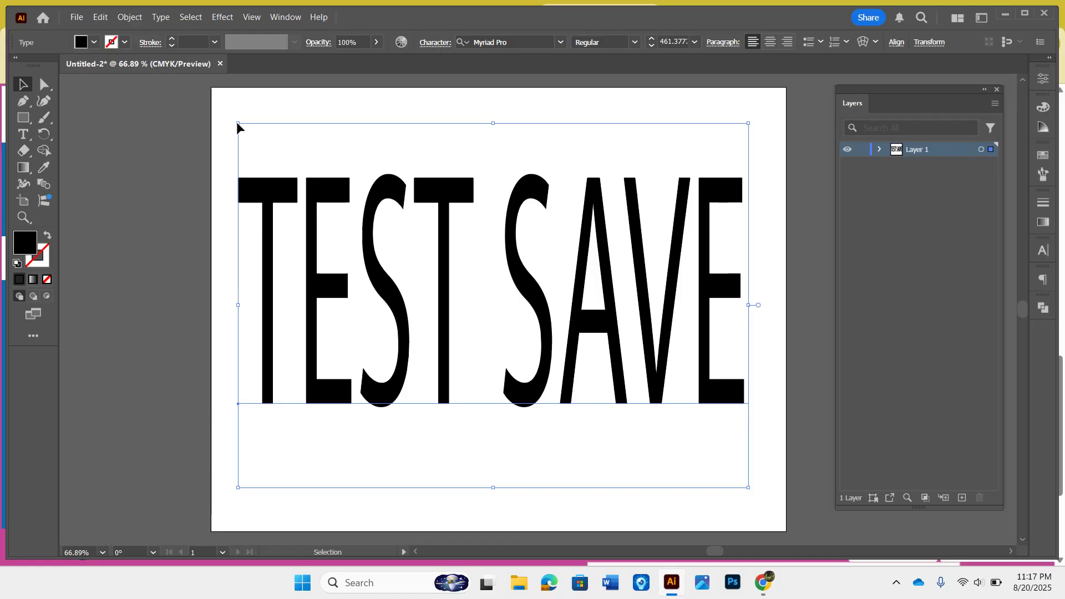
Step: Select all the TEST SAVE text, preview fonts in the font list, and apply Showcard Gothic
click(25, 135)
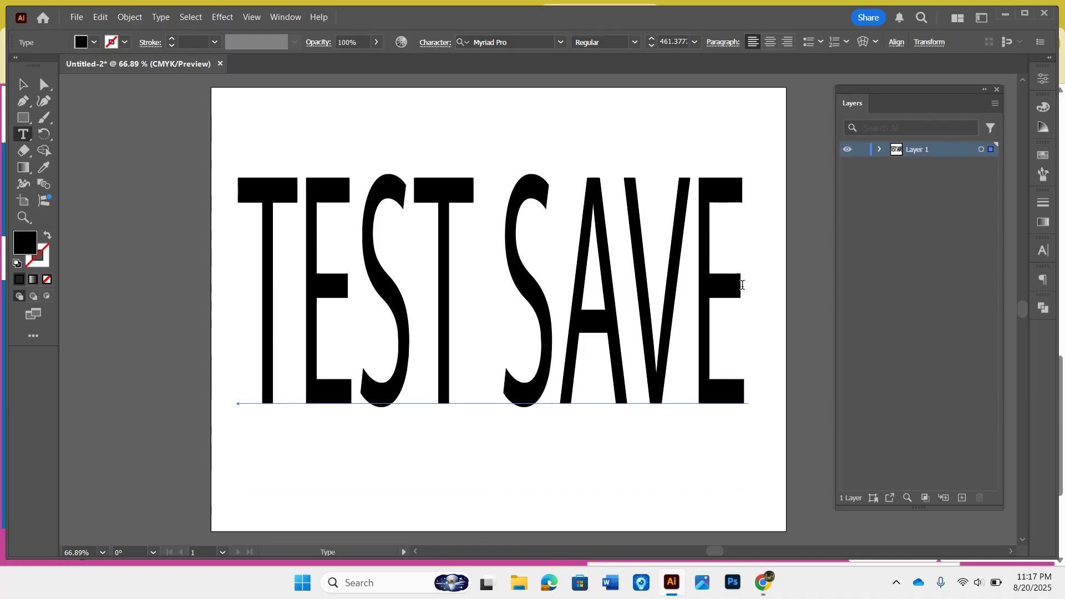
drag(742, 285, 256, 265)
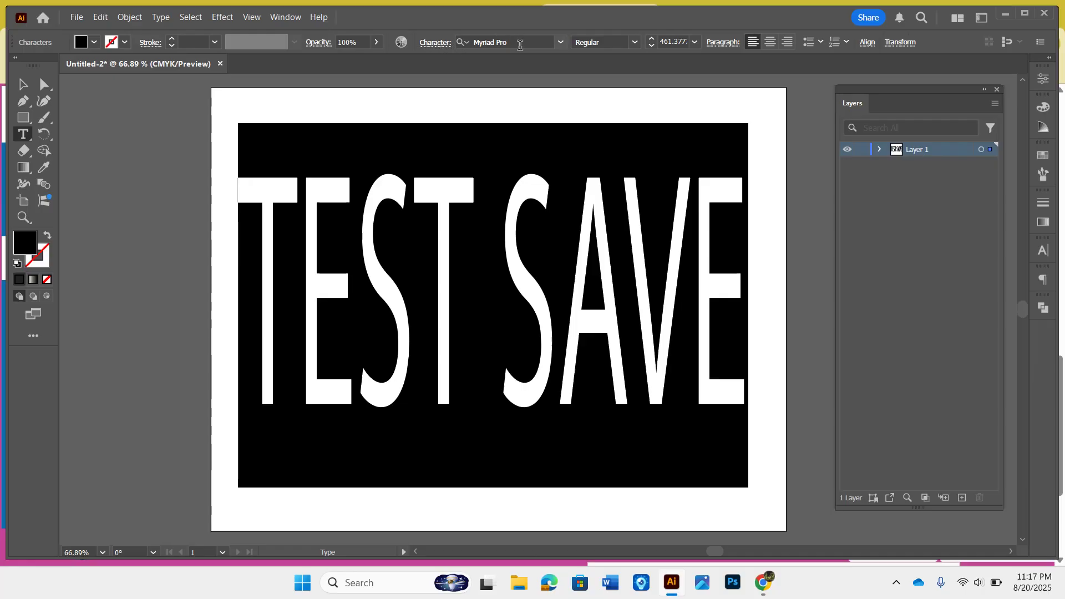
click(562, 43)
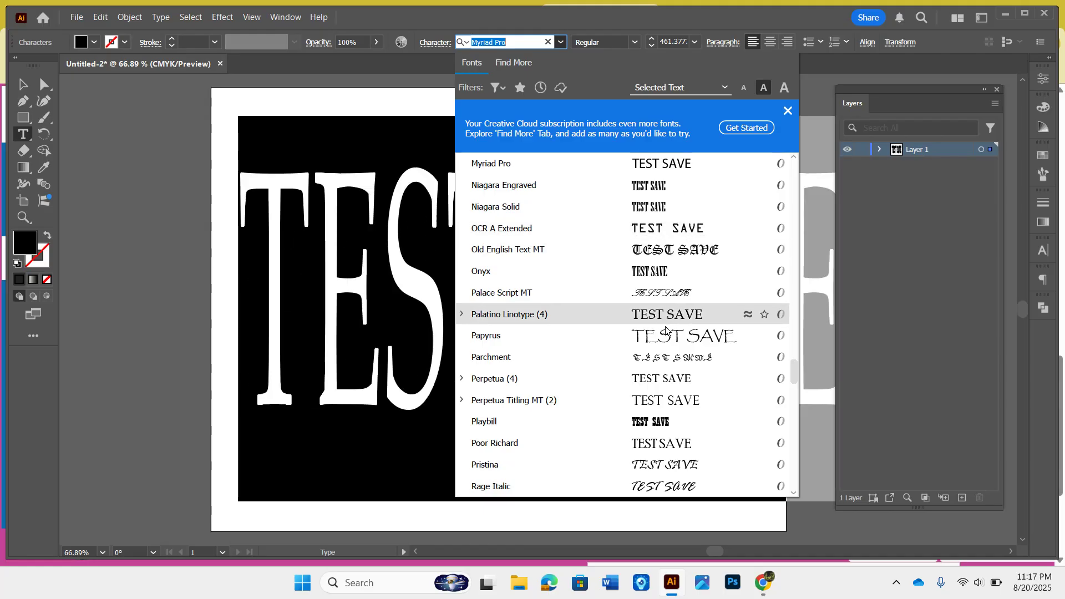
scroll(663, 420, down, 8)
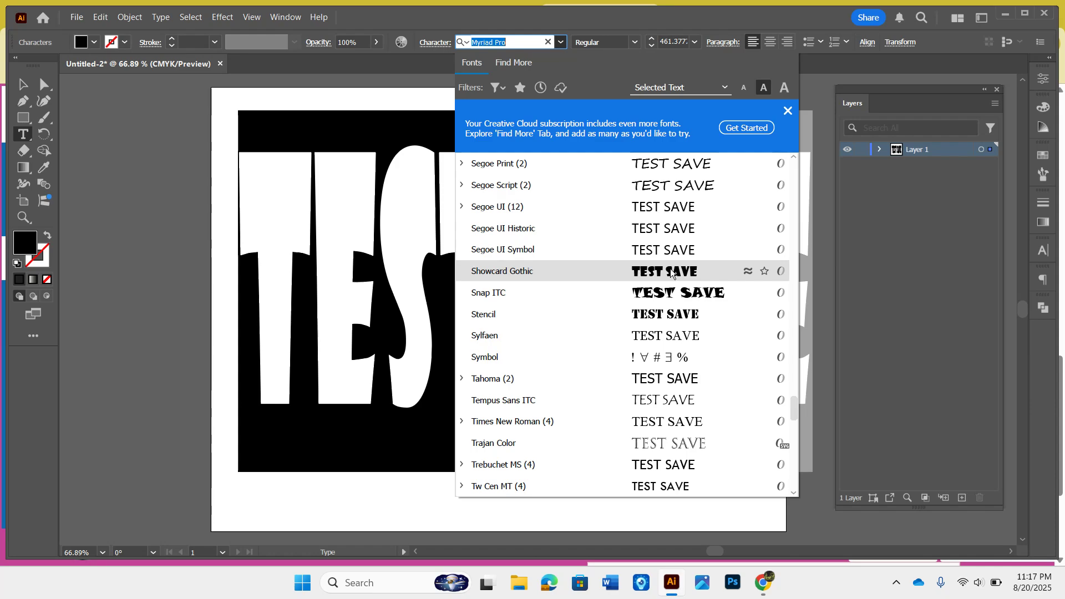
scroll(671, 273, down, 7)
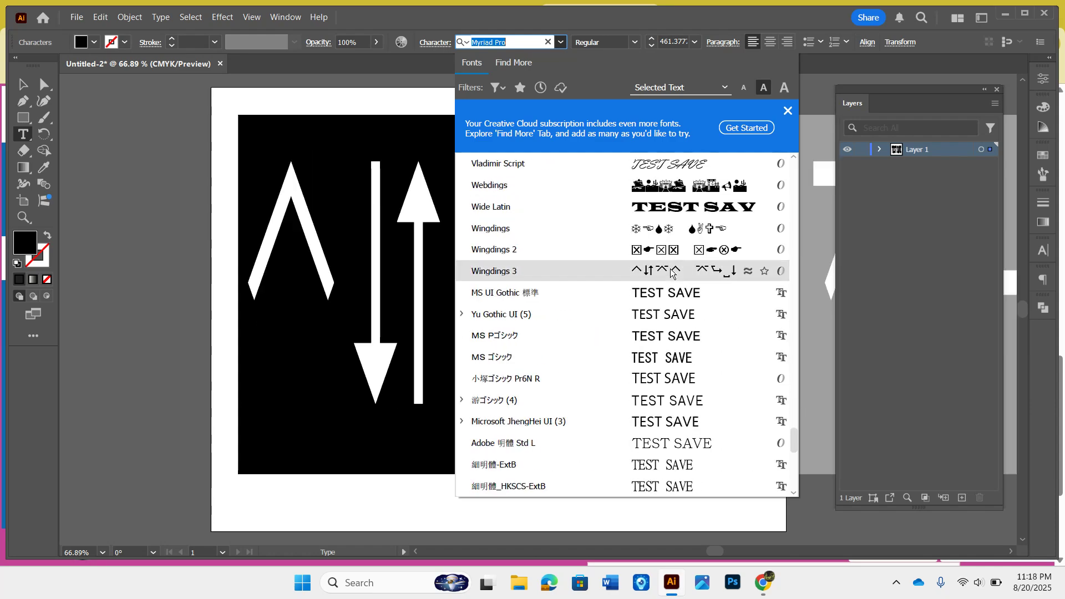
scroll(671, 274, down, 8)
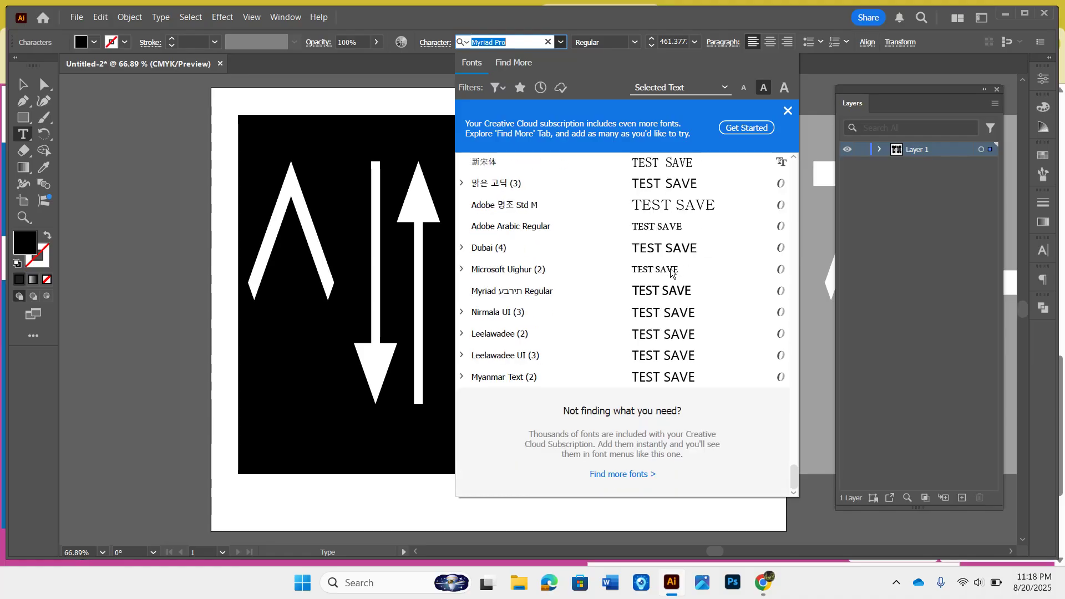
scroll(671, 272, up, 5)
scroll(672, 272, up, 6)
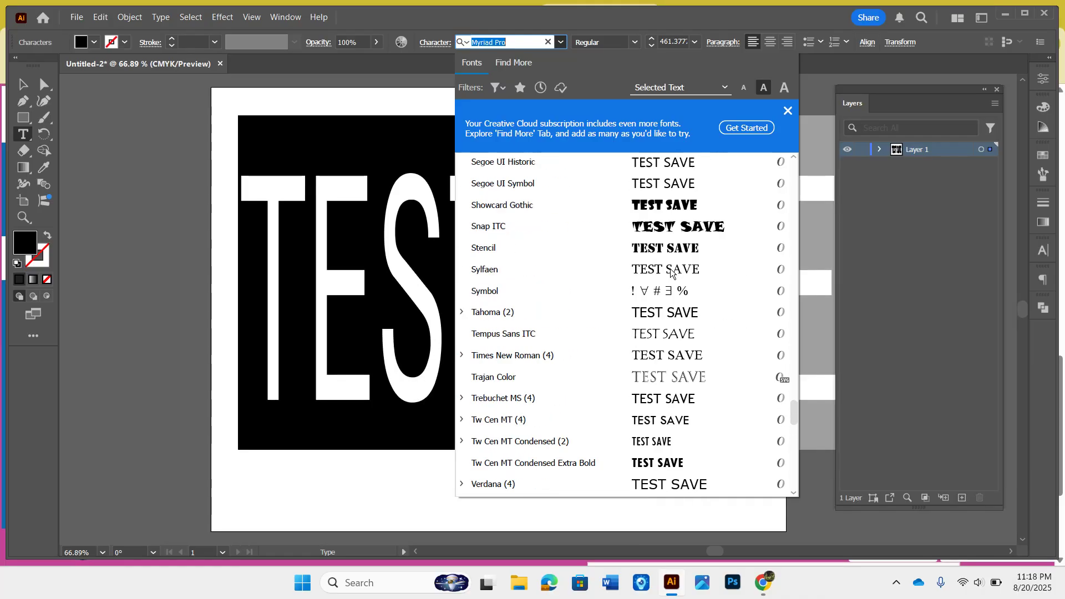
scroll(671, 272, up, 5)
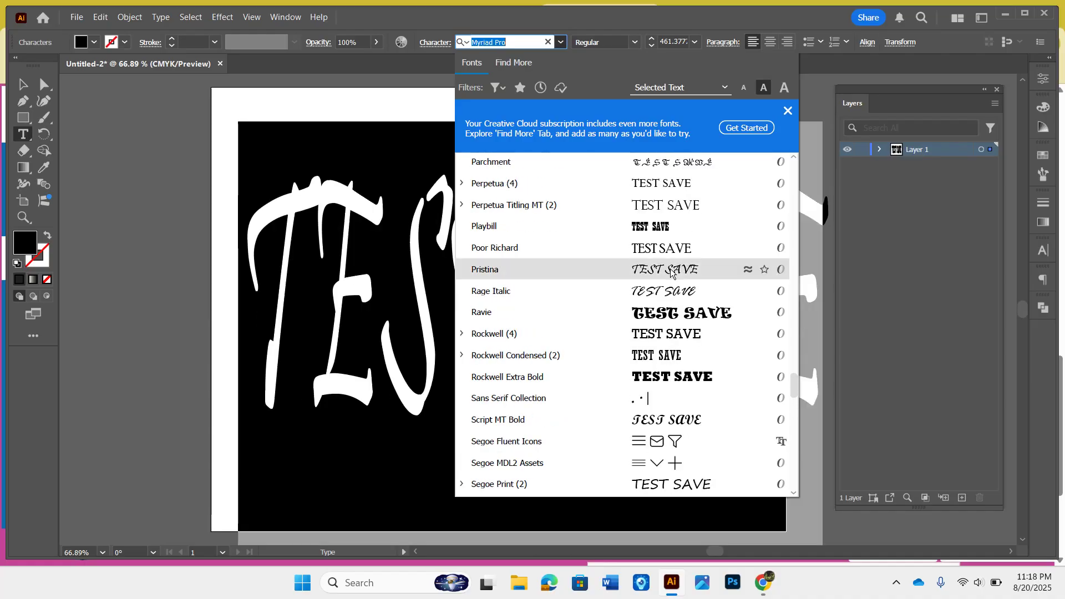
scroll(671, 272, up, 6)
scroll(671, 272, down, 5)
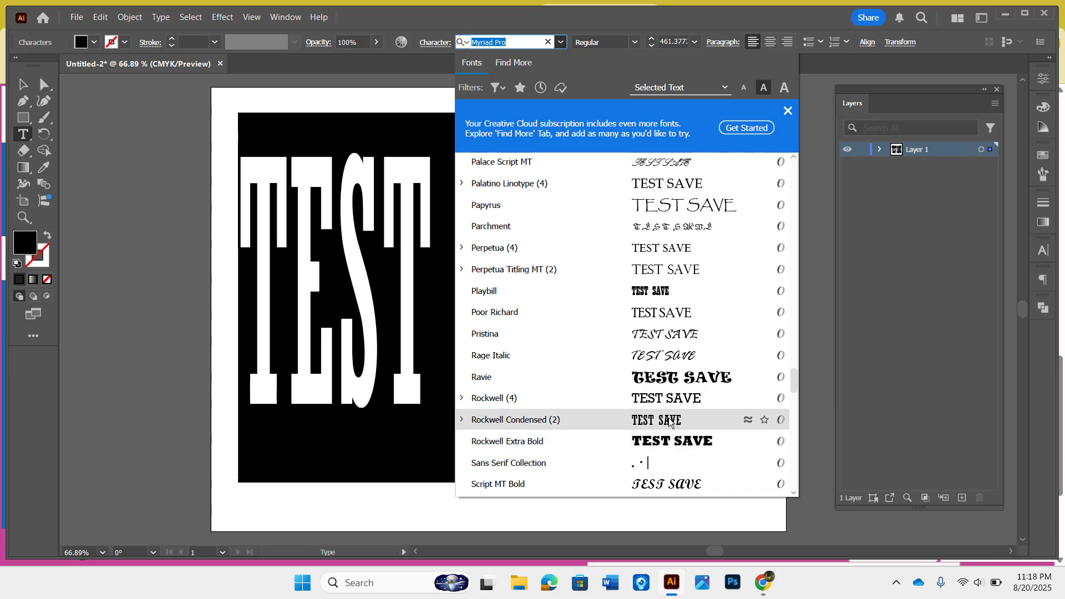
scroll(670, 421, up, 15)
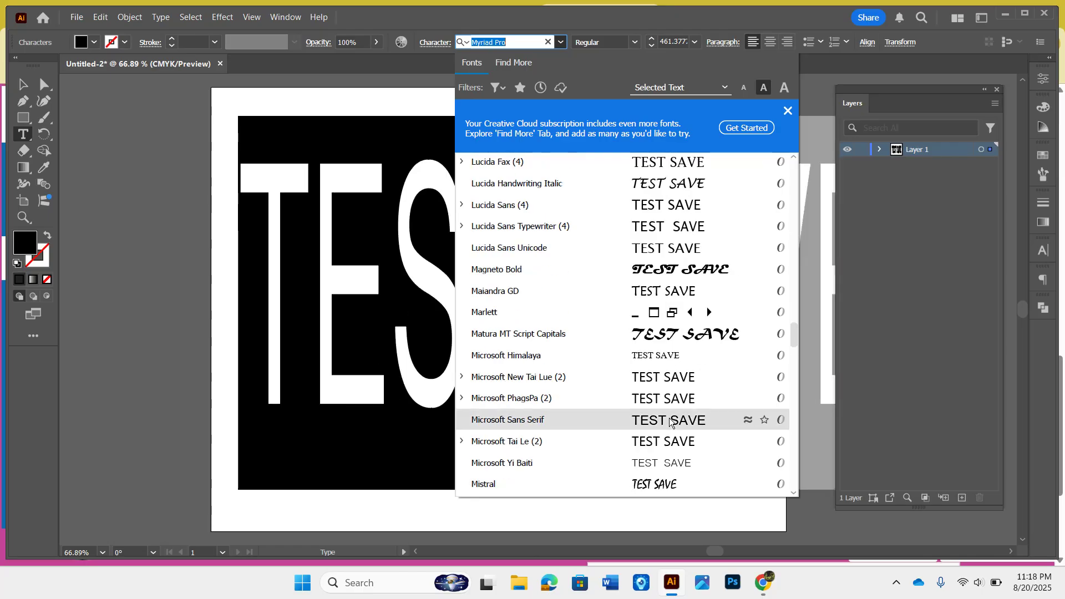
scroll(670, 421, up, 4)
scroll(670, 421, up, 3)
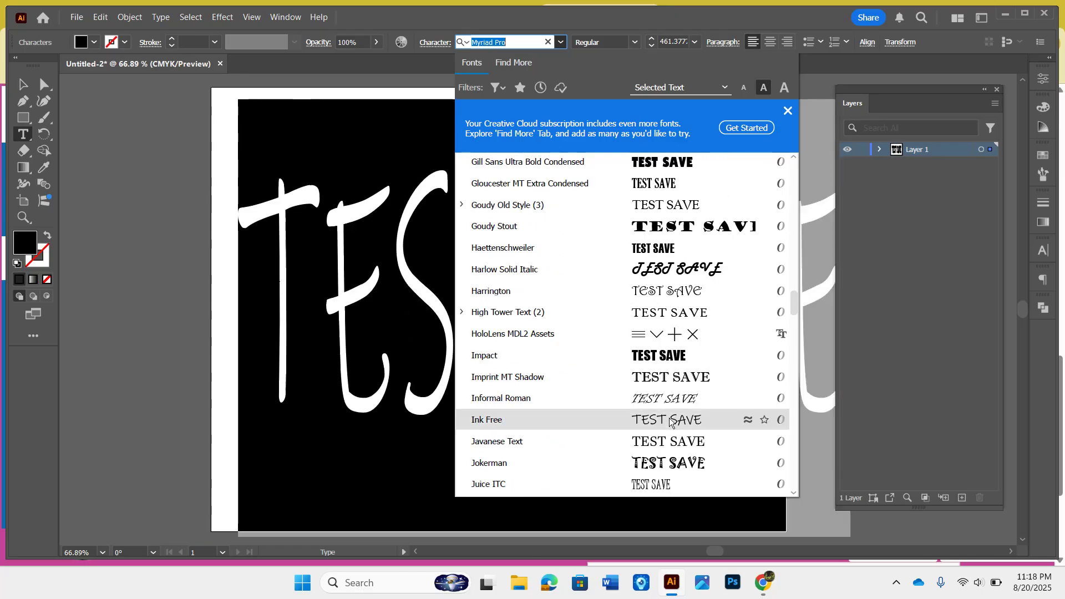
scroll(670, 422, up, 5)
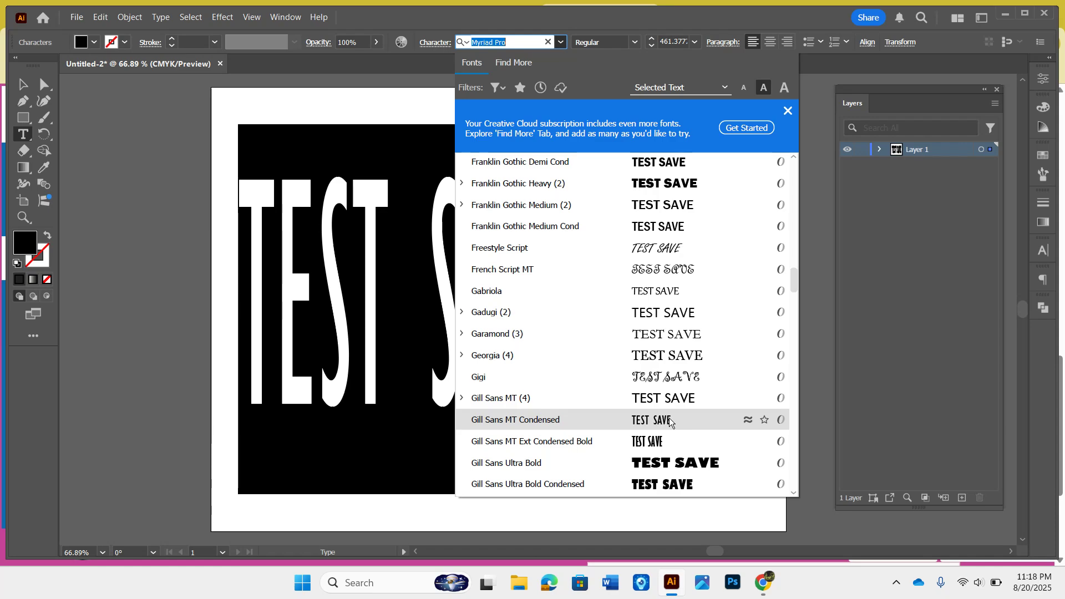
scroll(669, 420, up, 8)
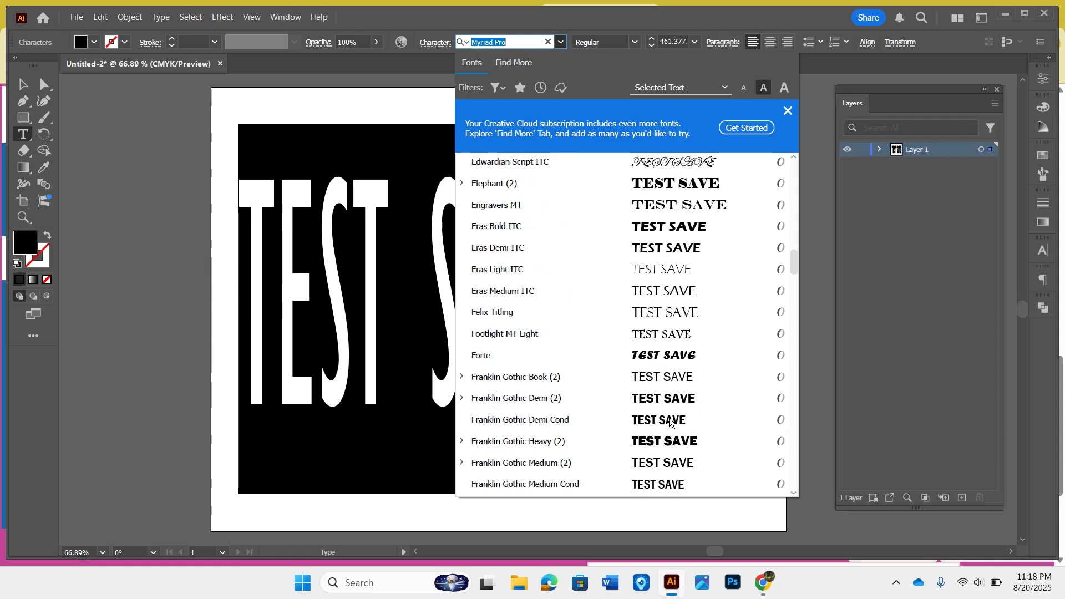
scroll(669, 420, up, 3)
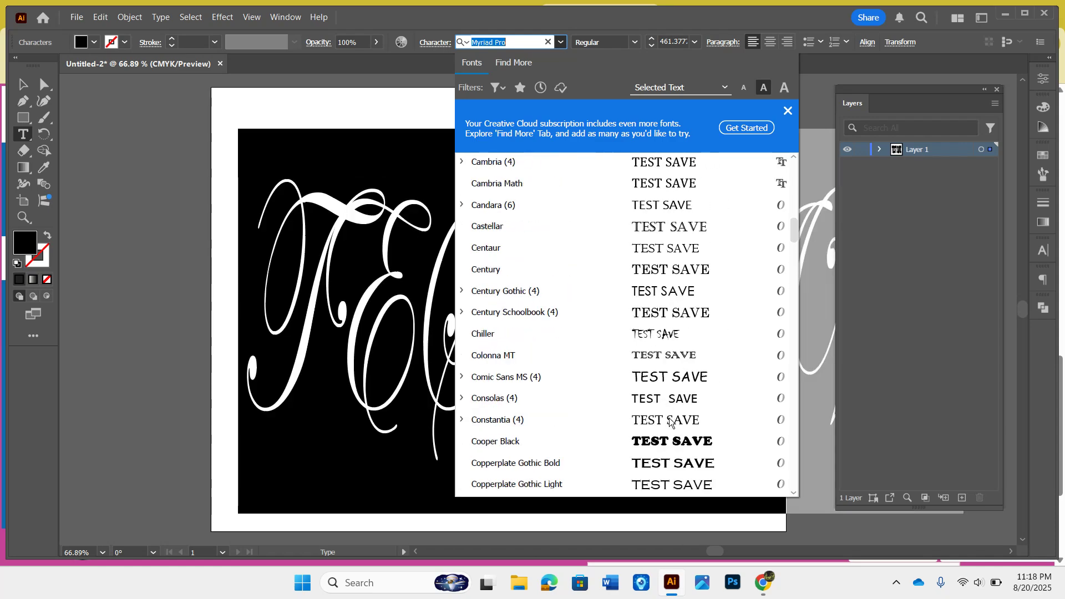
scroll(669, 419, up, 7)
scroll(669, 420, up, 3)
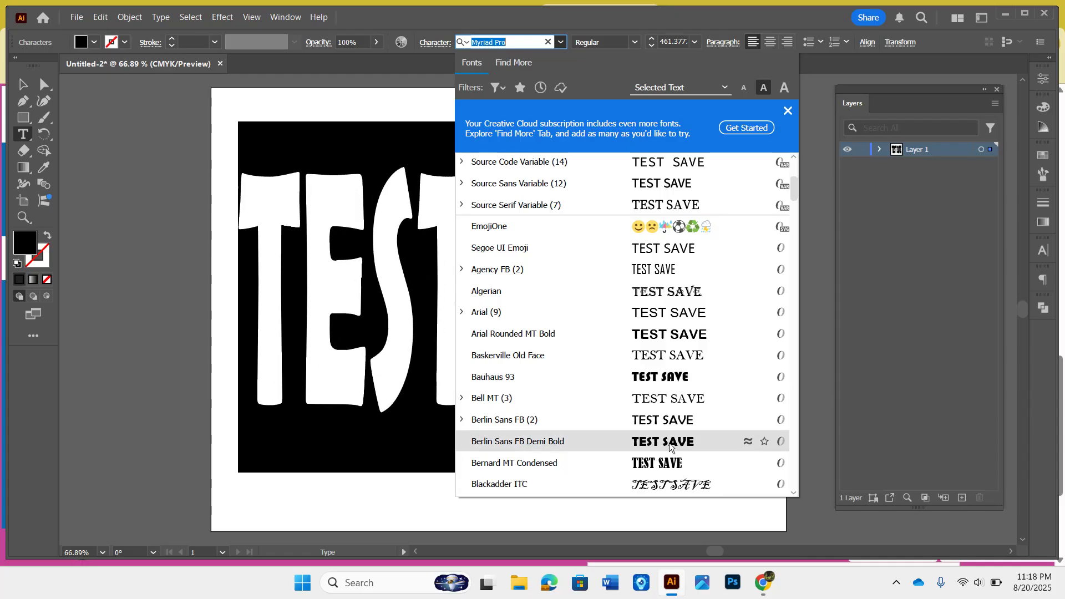
scroll(658, 355, up, 3)
scroll(658, 355, up, 2)
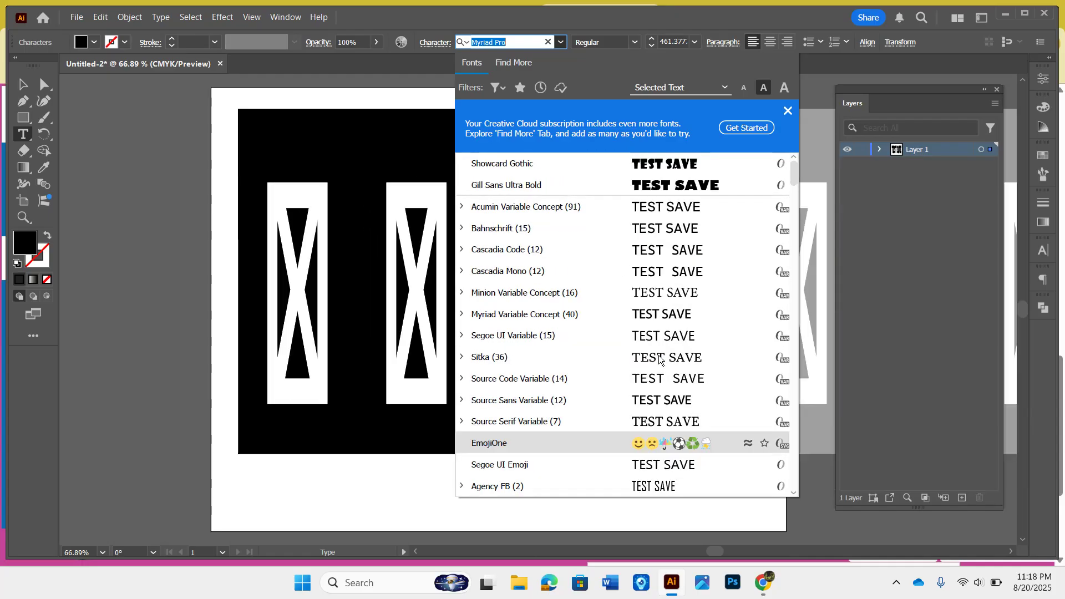
scroll(657, 355, down, 2)
scroll(658, 355, up, 2)
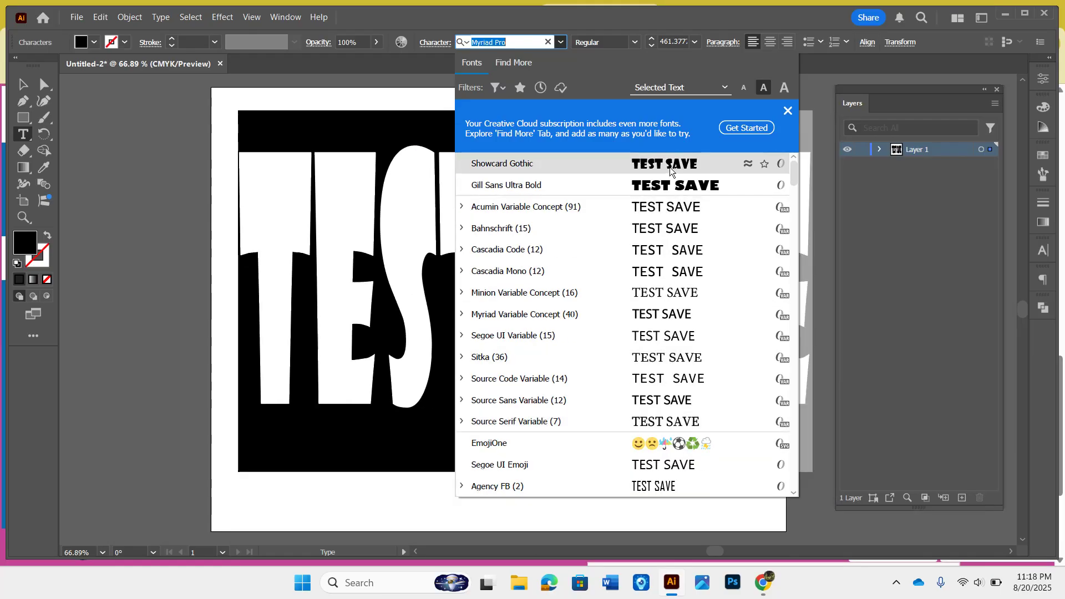
click(668, 161)
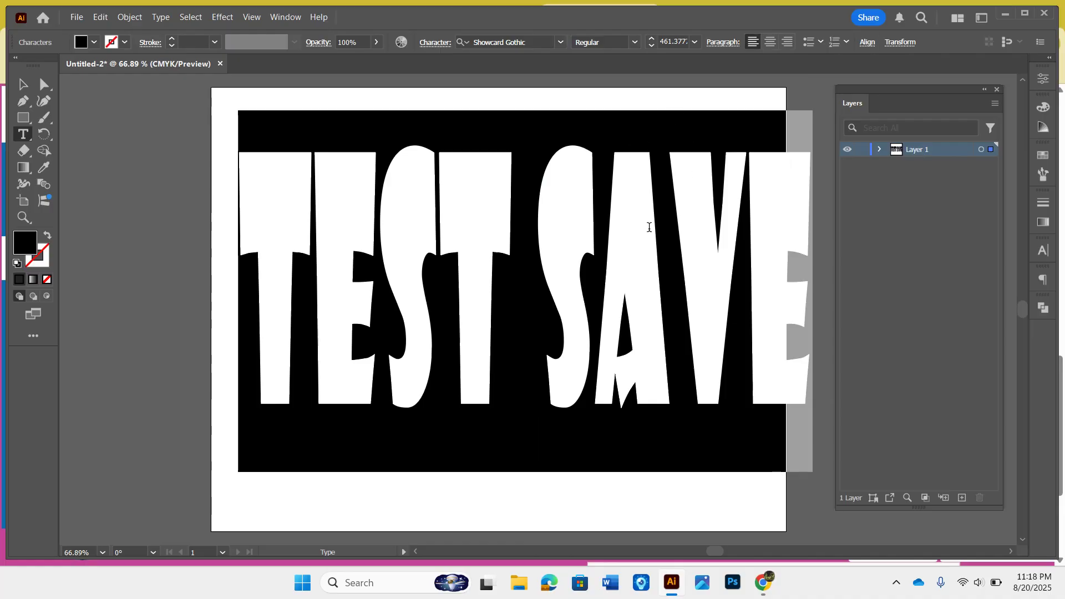
Step: Resize the TEST SAVE text object so it fits within the artboard's width
click(27, 87)
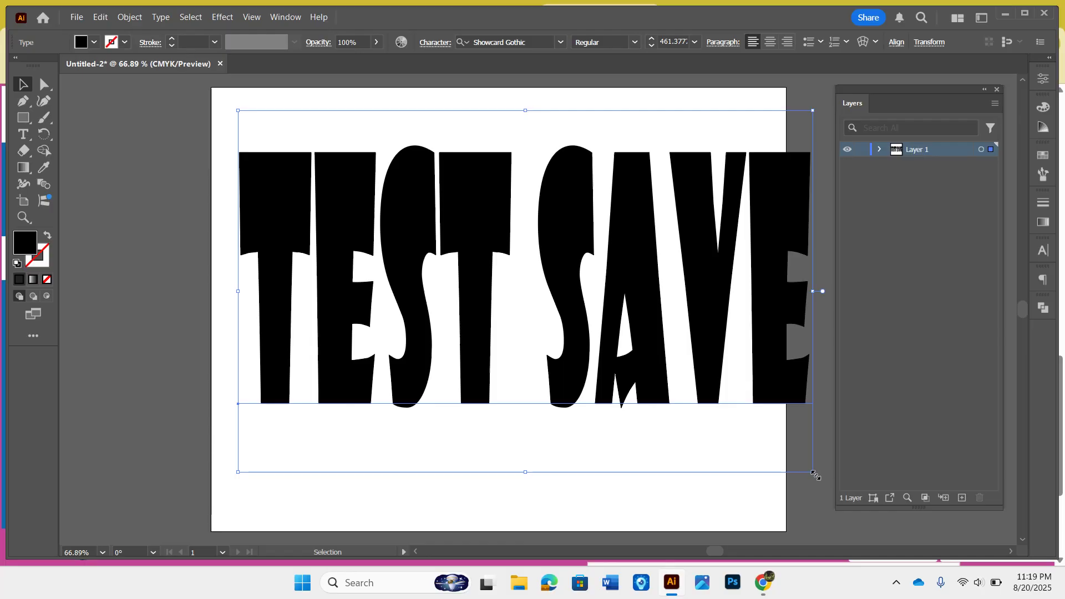
right_click(795, 496)
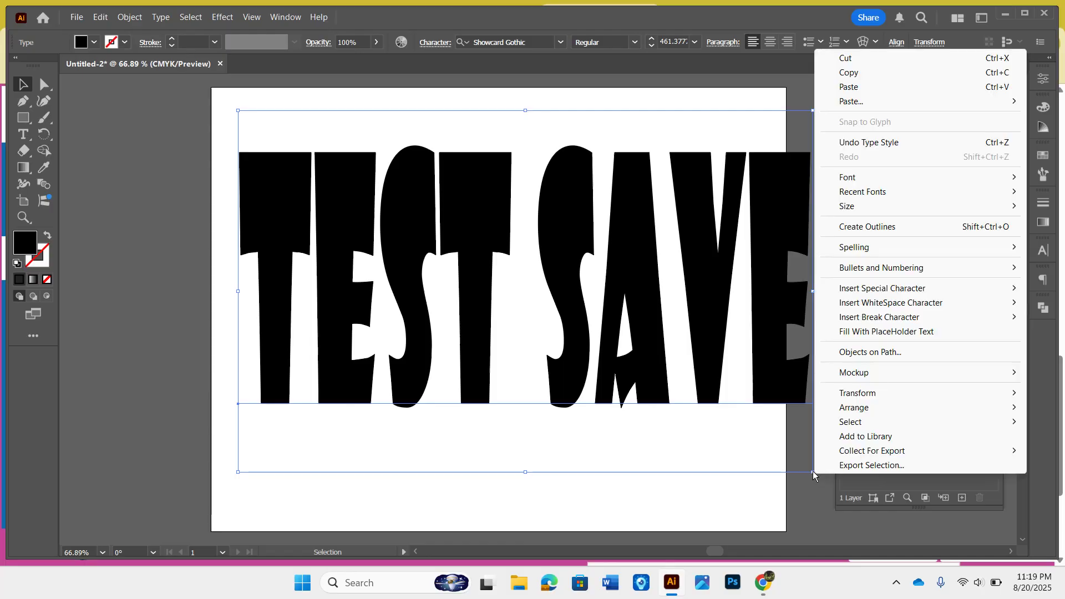
drag(813, 472, 763, 487)
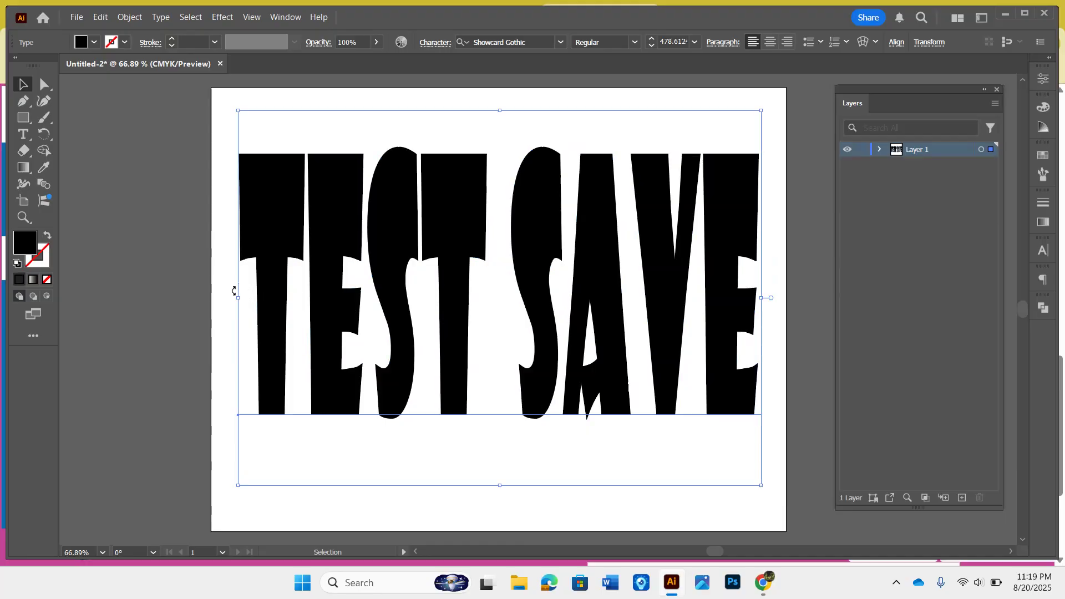
drag(239, 298, 233, 301)
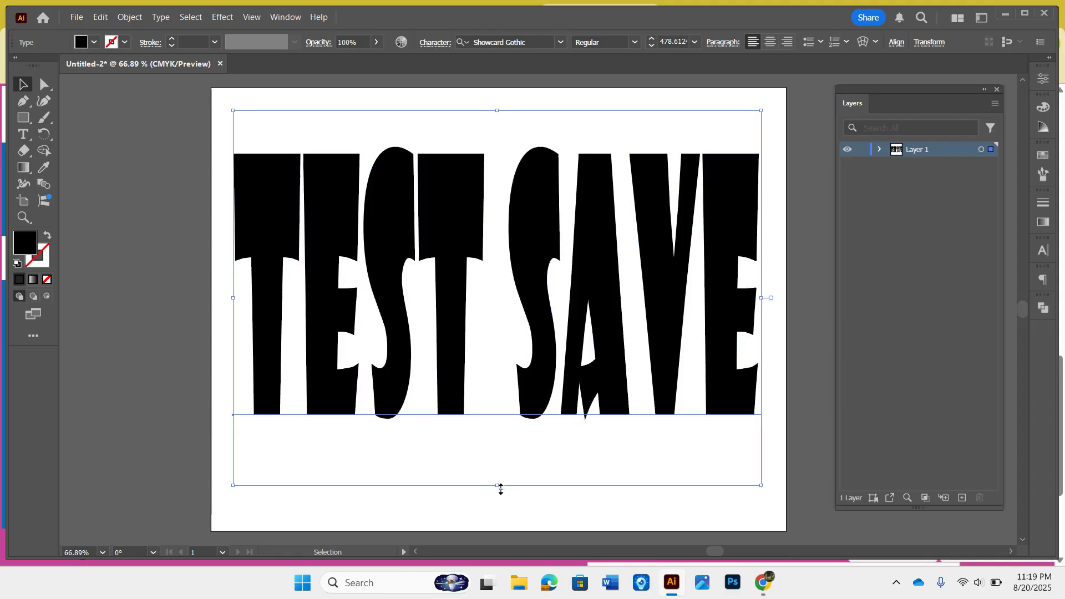
mouse_move(499, 487)
mouse_down()
mouse_move(497, 581)
mouse_move(487, 501)
mouse_up()
Step: Stretch the text taller from its top edge, then pull the top edge back down somewhat
scroll(487, 501, down, 4)
scroll(486, 502, up, 6)
scroll(487, 501, down, 1)
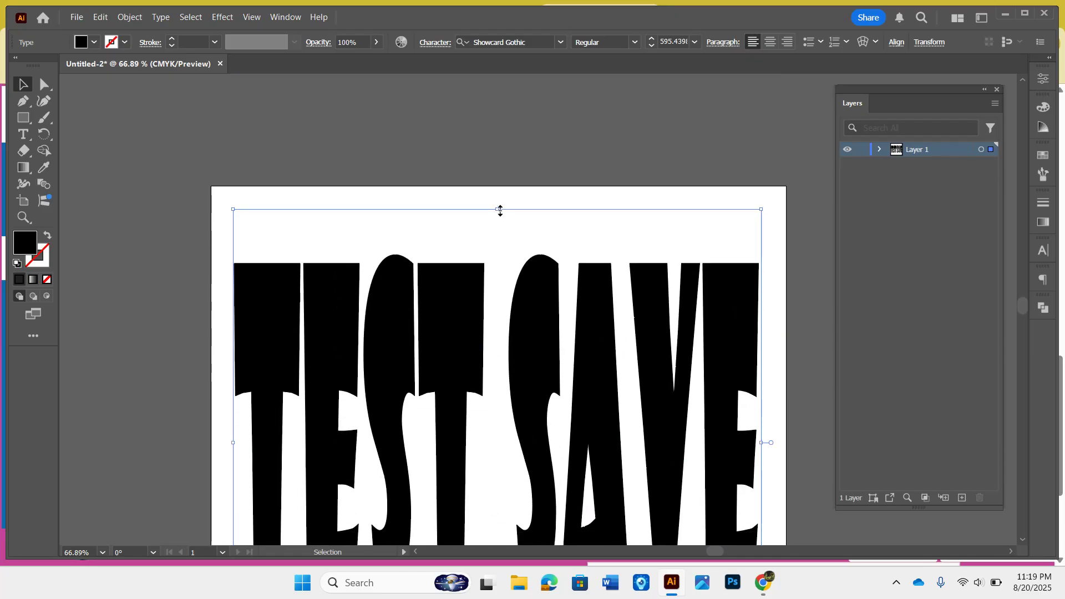
drag(497, 209, 494, 156)
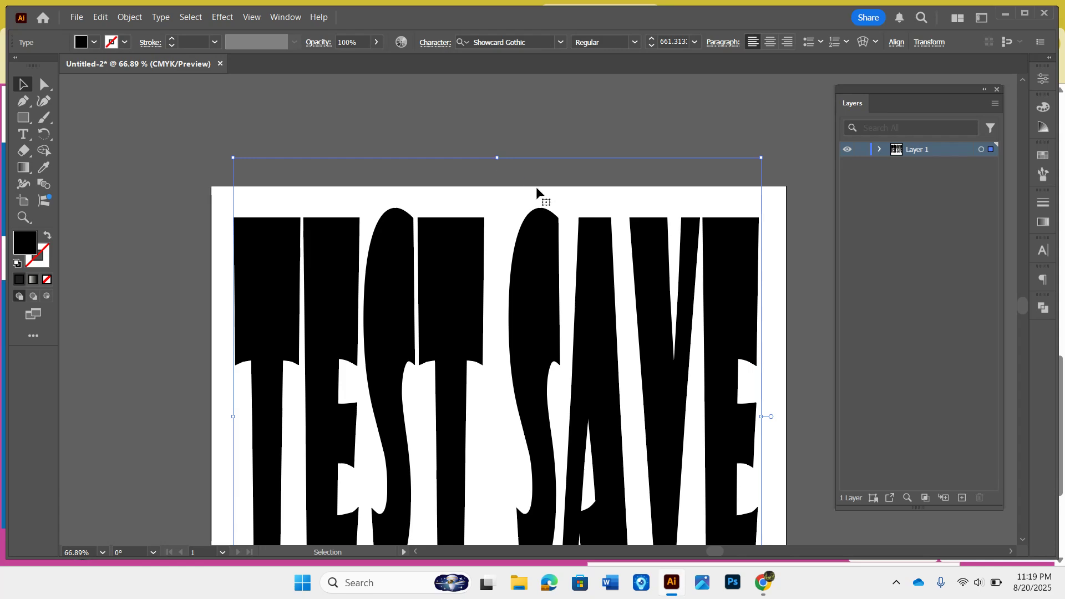
scroll(538, 191, down, 1)
scroll(541, 197, down, 4)
scroll(541, 197, up, 2)
scroll(541, 197, down, 1)
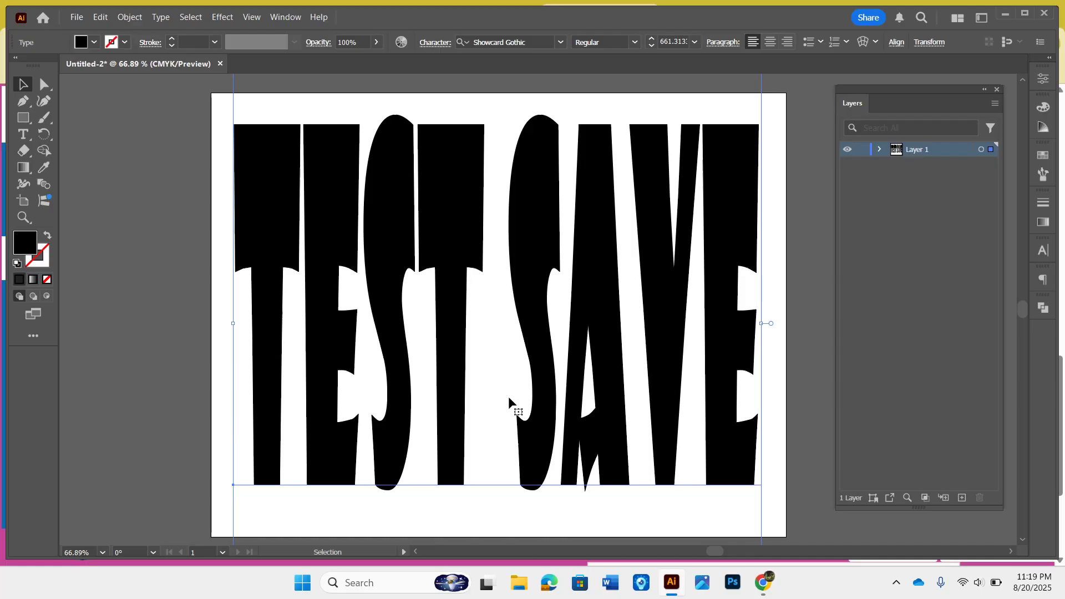
scroll(508, 396, up, 5)
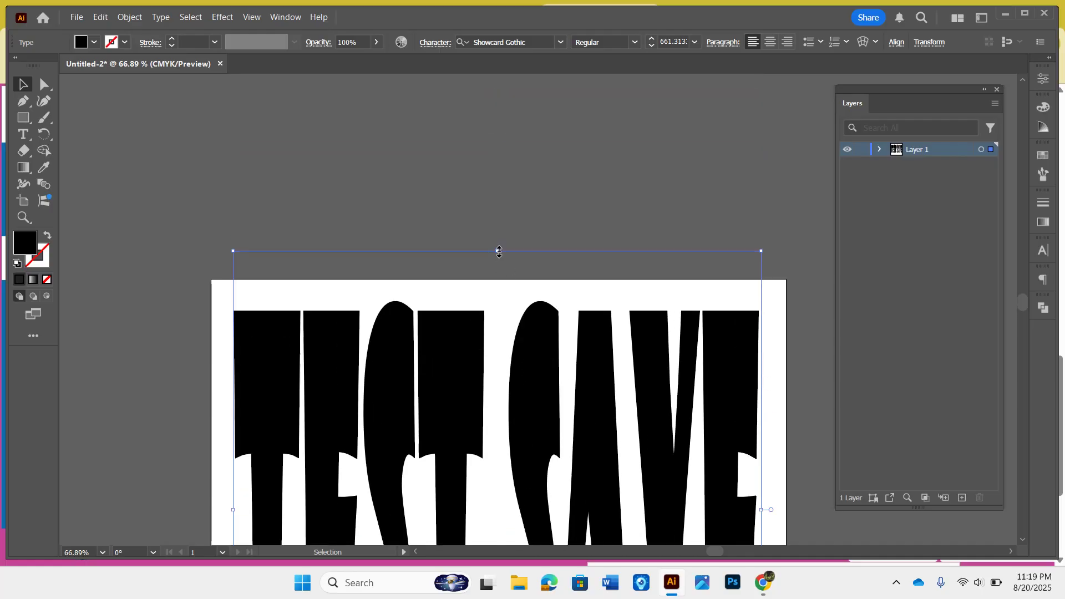
drag(497, 251, 507, 311)
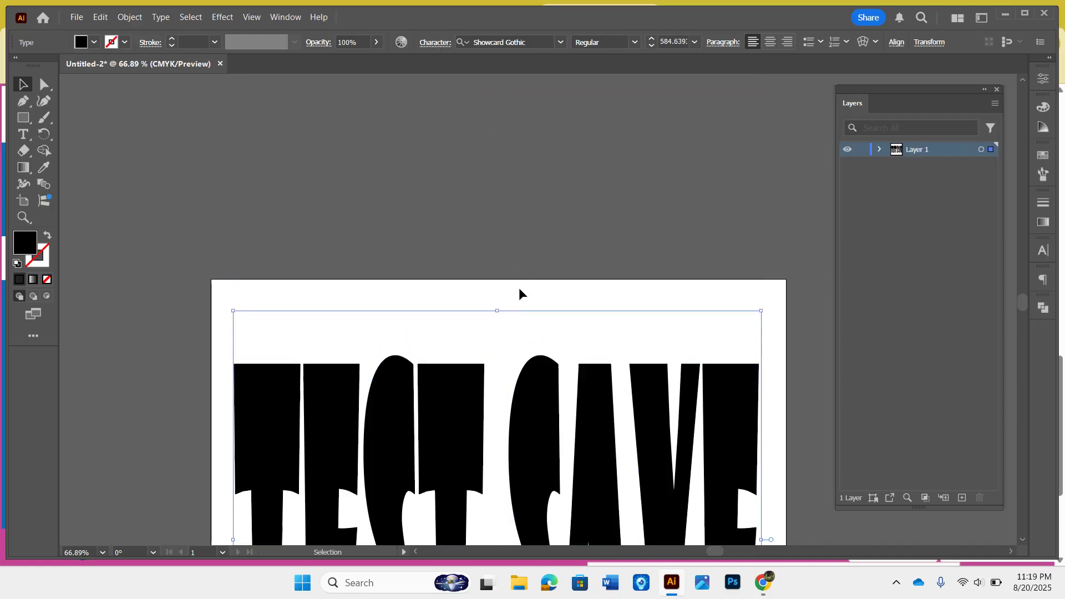
scroll(518, 292, down, 5)
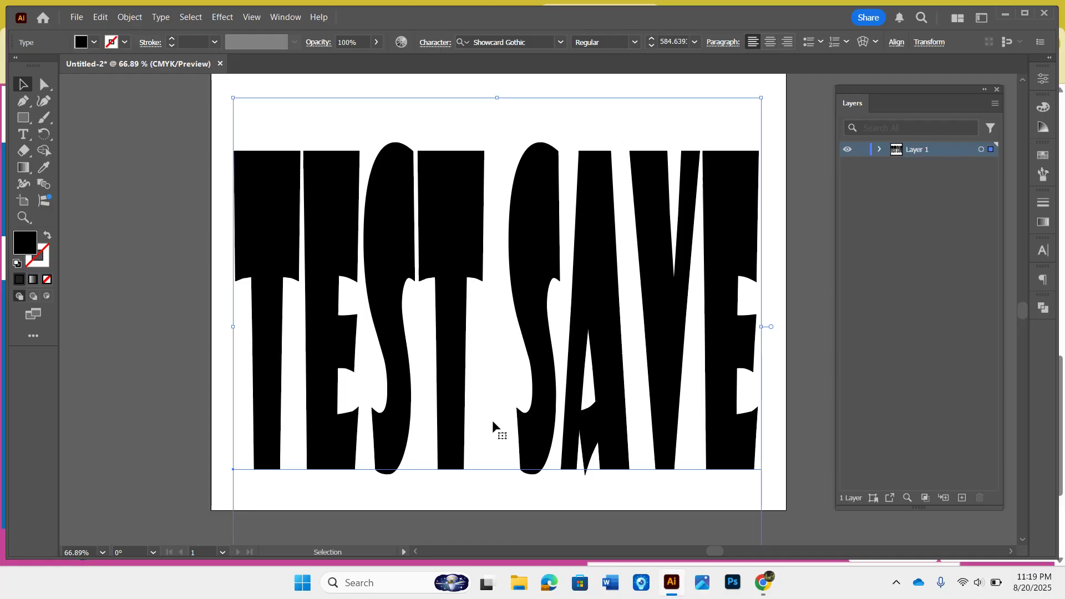
Step: Zoom out to 50% and shorten the text from its bottom edge so it sits inside the artboard, then deselect
key(a)
key(ctrl+minus)
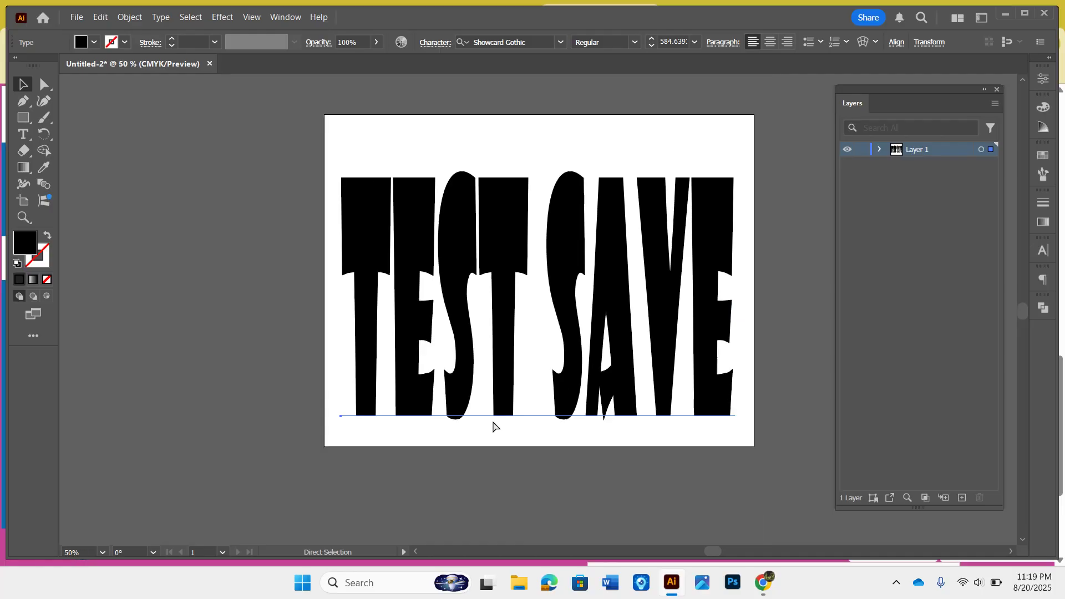
key(v)
scroll(493, 422, left, 3)
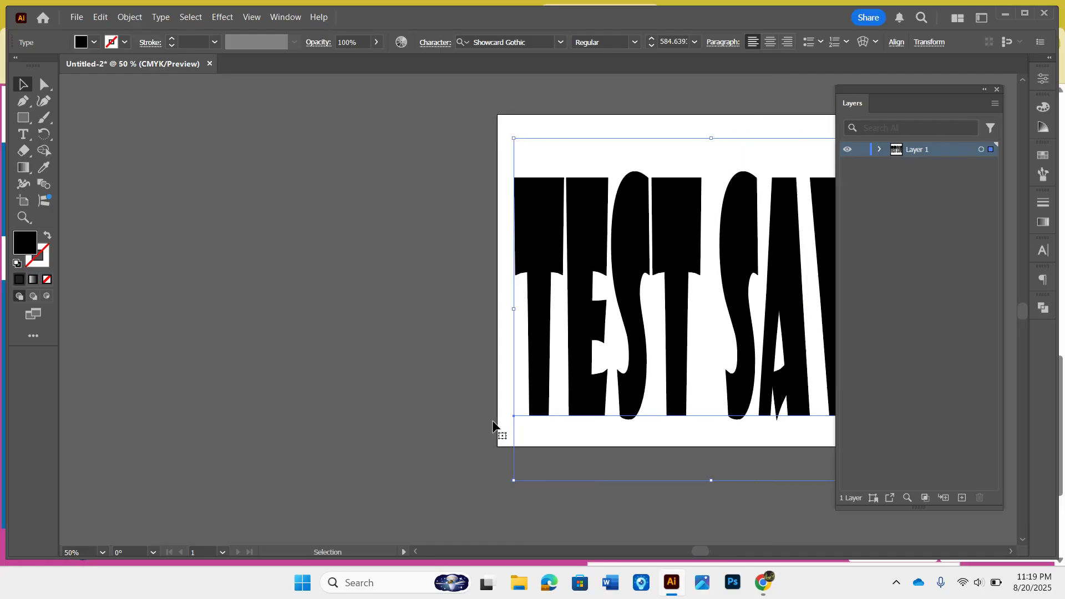
scroll(493, 422, right, 4)
scroll(492, 423, right, 4)
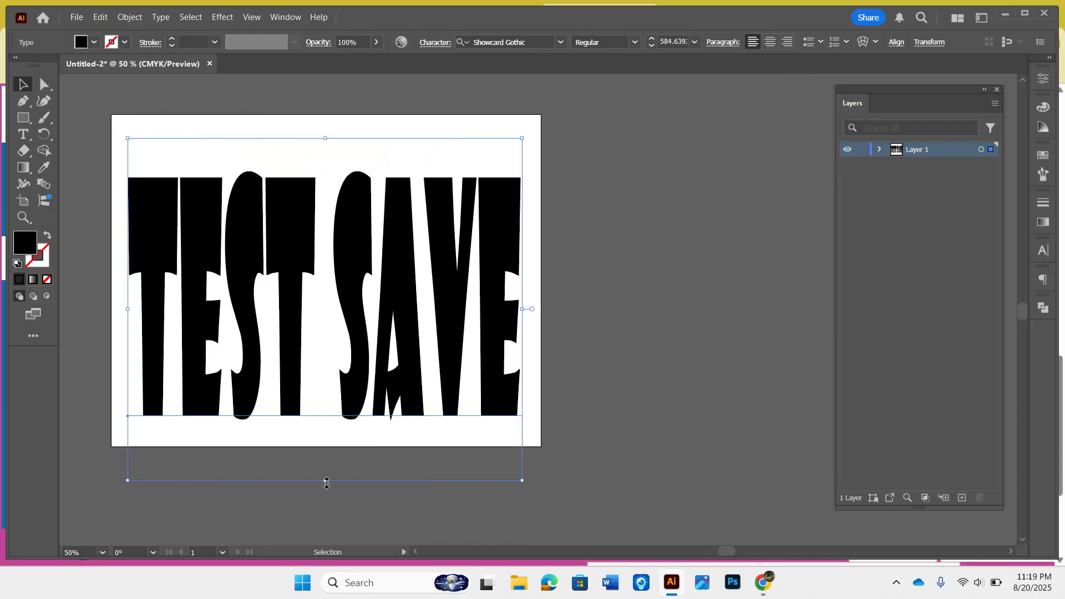
drag(327, 478, 335, 442)
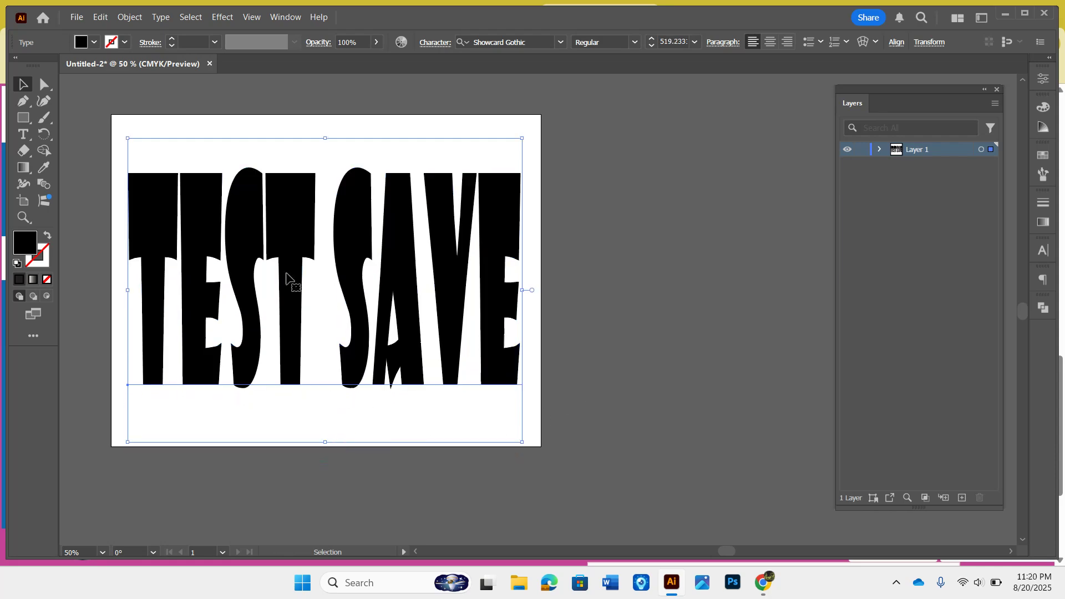
click(641, 246)
Step: Set the Layers panel's row size to Large through its panel options
scroll(642, 246, left, 5)
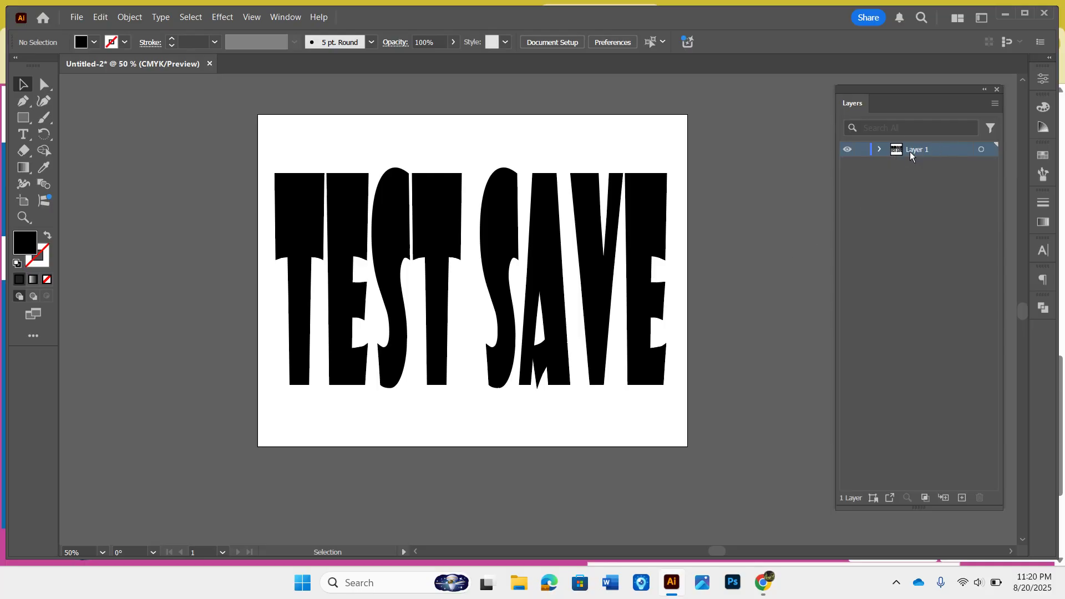
click(995, 104)
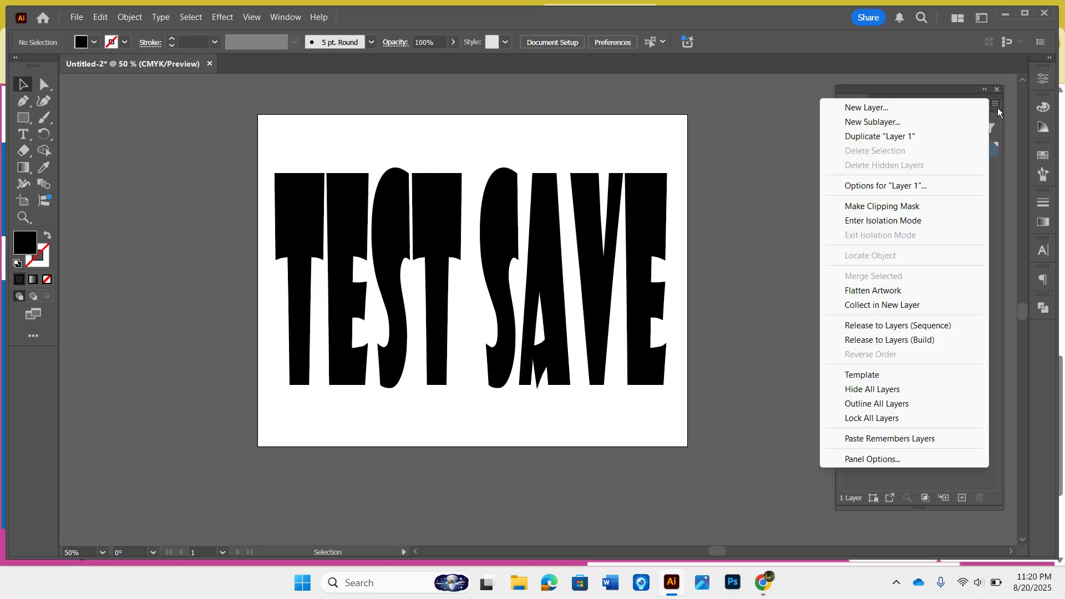
click(880, 461)
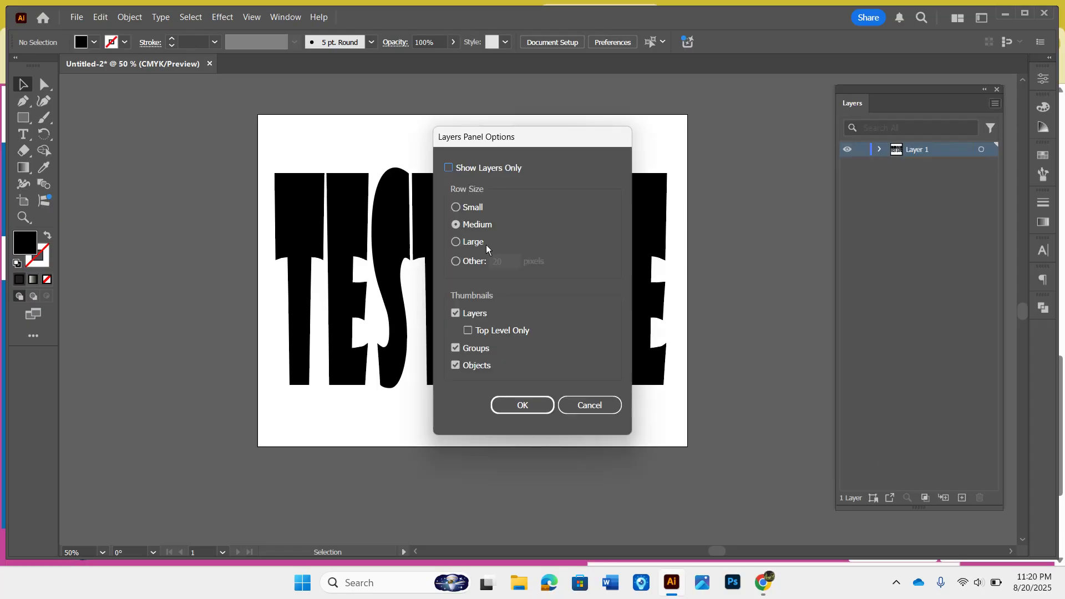
click(467, 242)
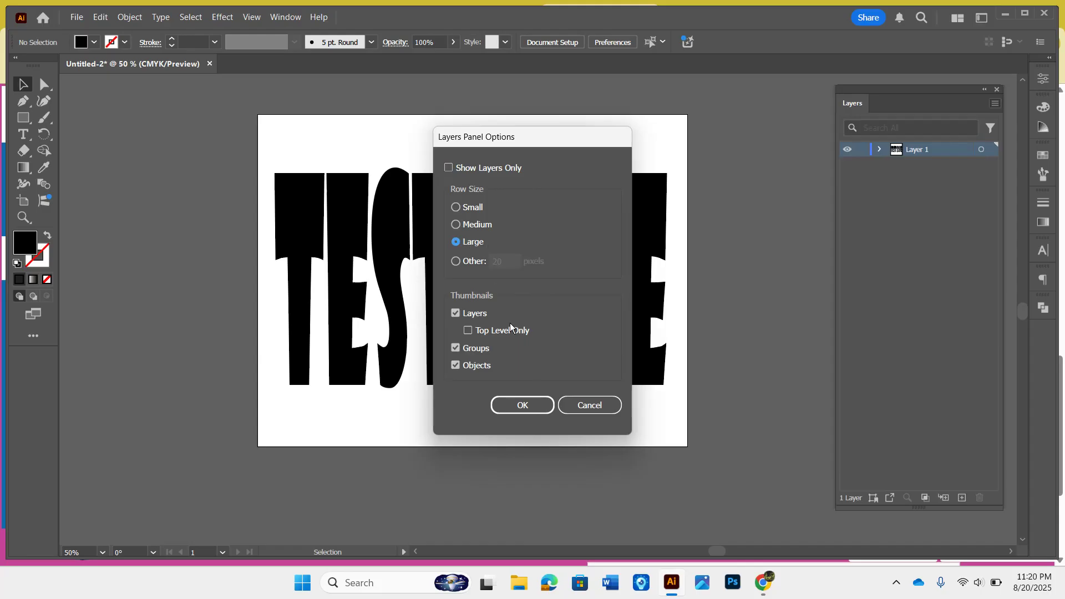
click(530, 403)
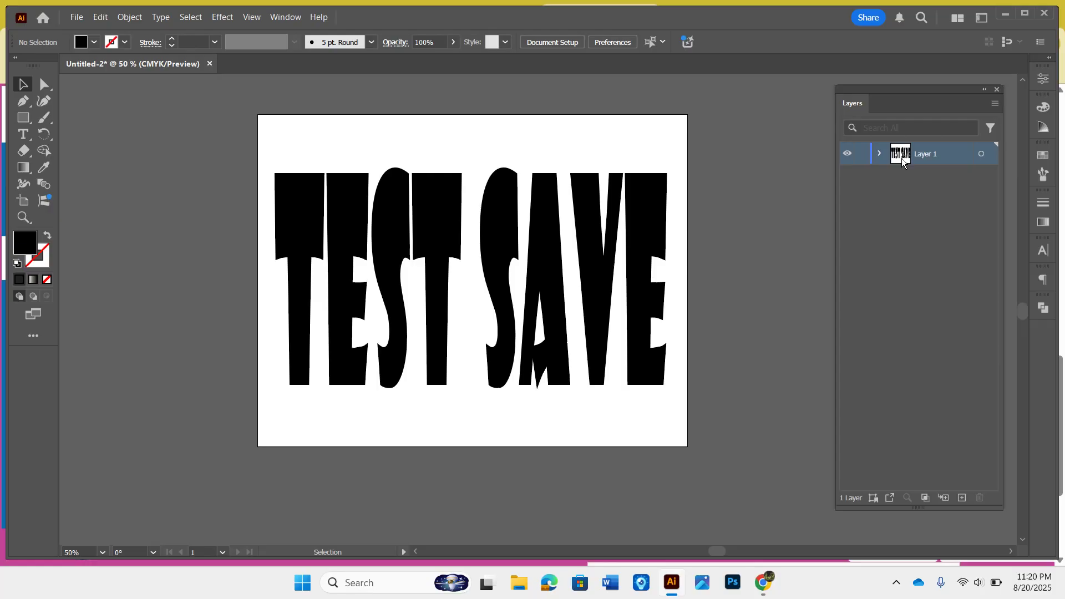
click(963, 497)
click(963, 496)
click(963, 497)
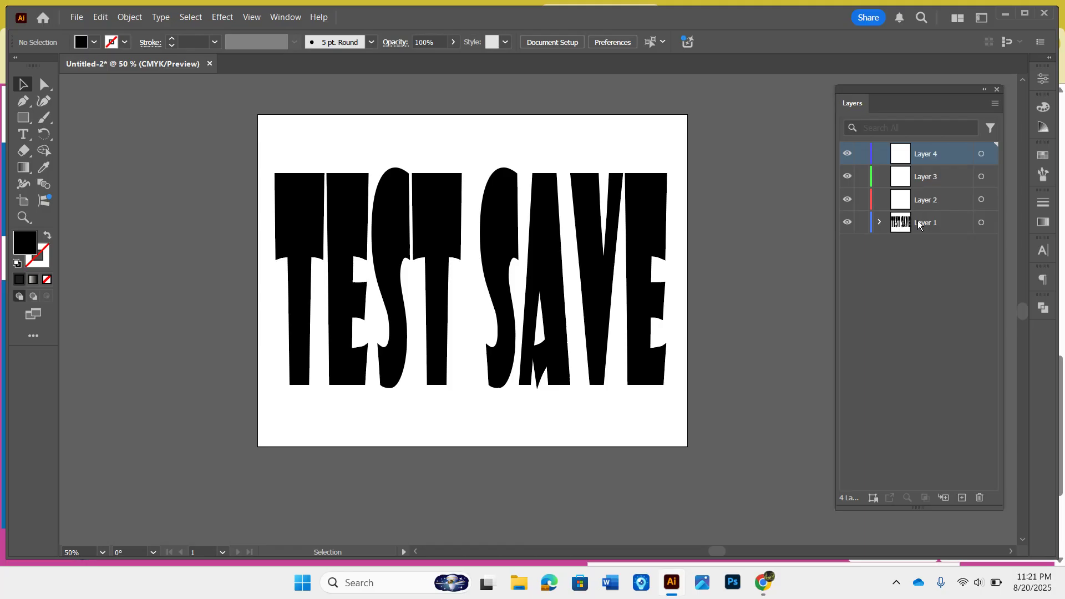
key(ctrl+z)
key(ctrl+z)
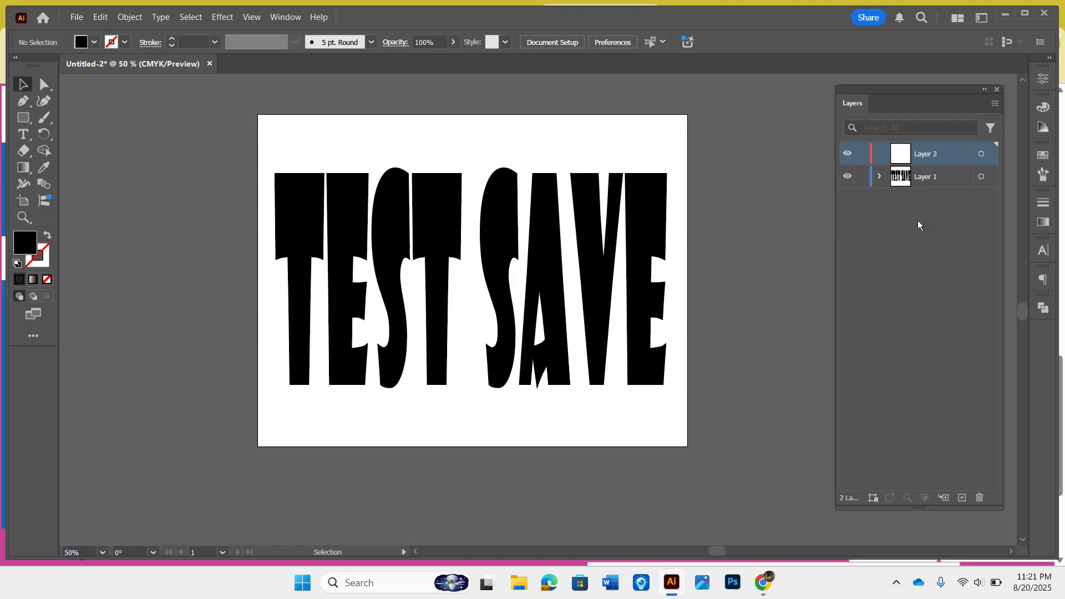
key(ctrl+z)
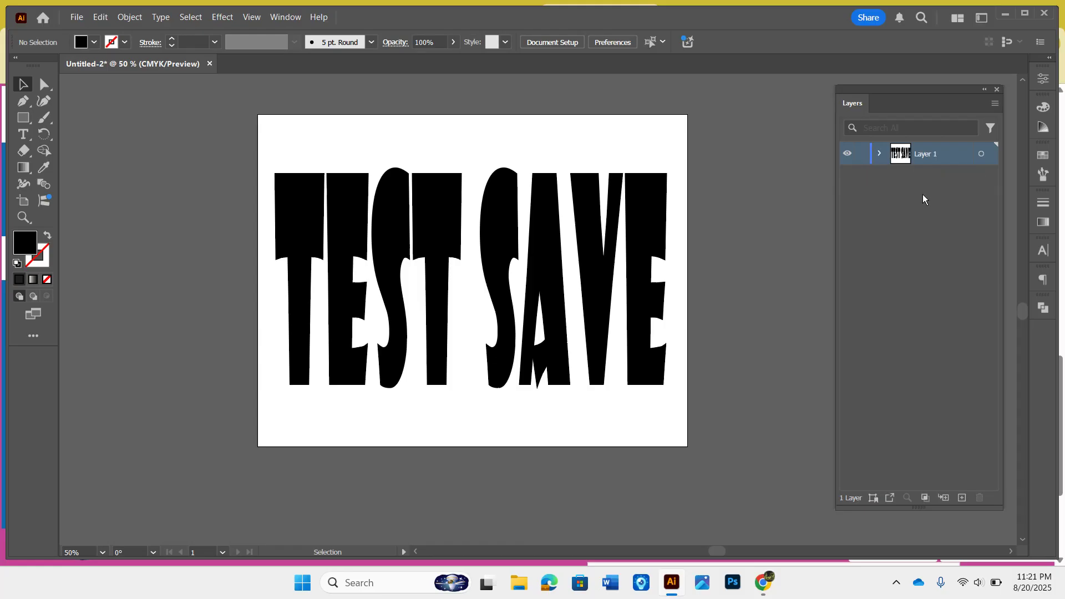
Step: Add a new layer and move it below Layer 1 in the stack
click(961, 499)
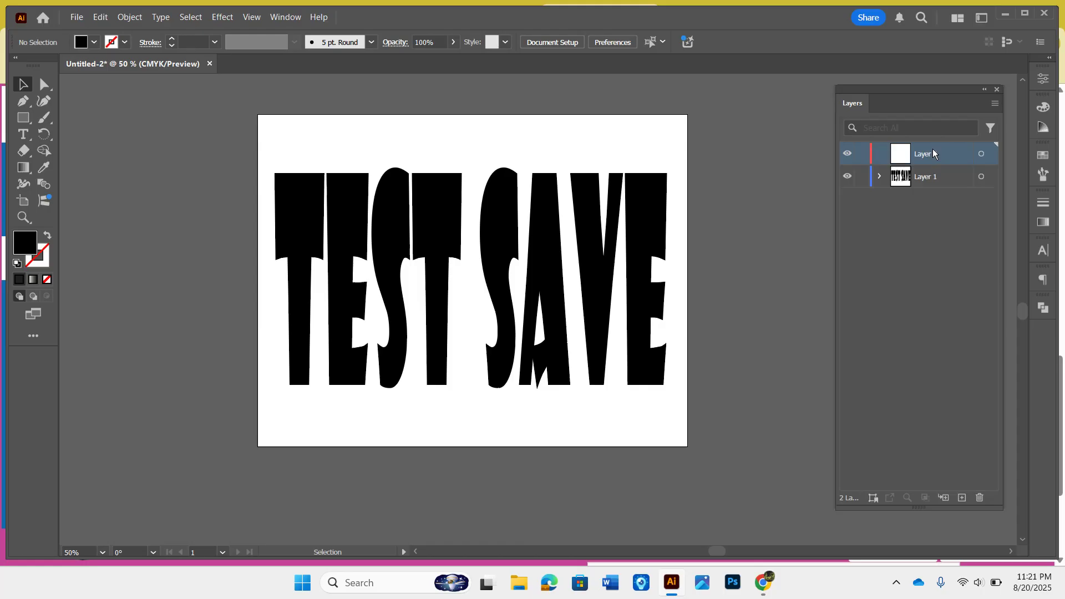
drag(933, 148, 933, 190)
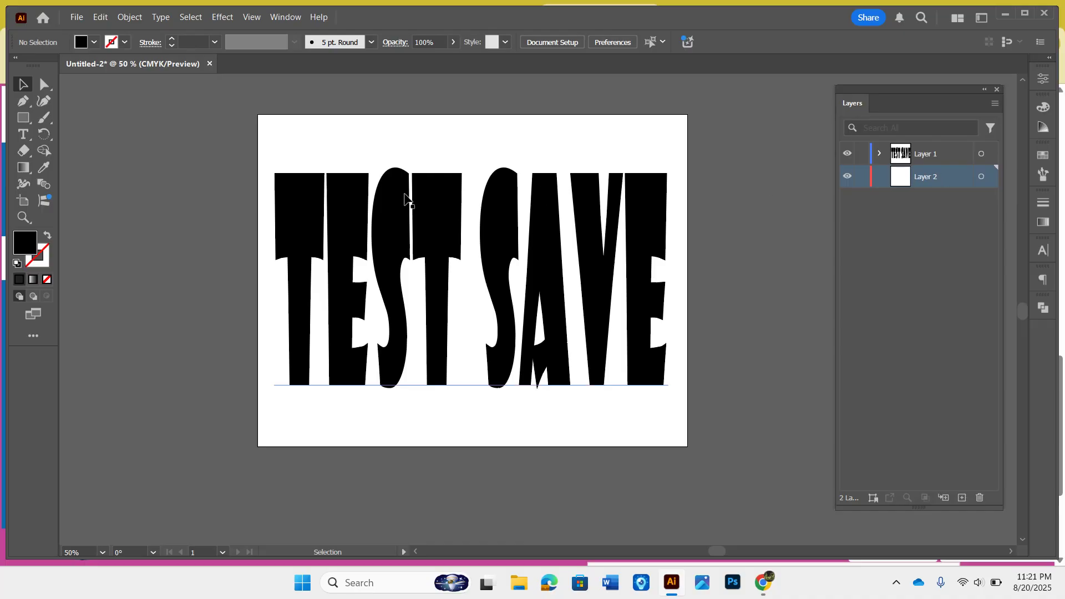
Step: Choose the Ellipse tool and set the fill colour to CMYK Yellow
click(23, 122)
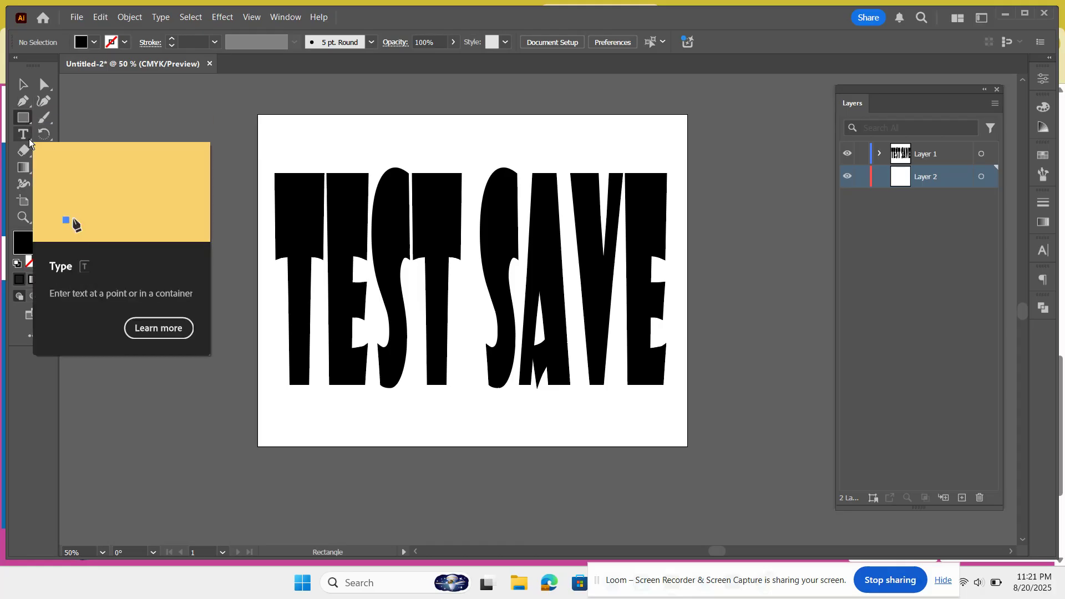
click(23, 101)
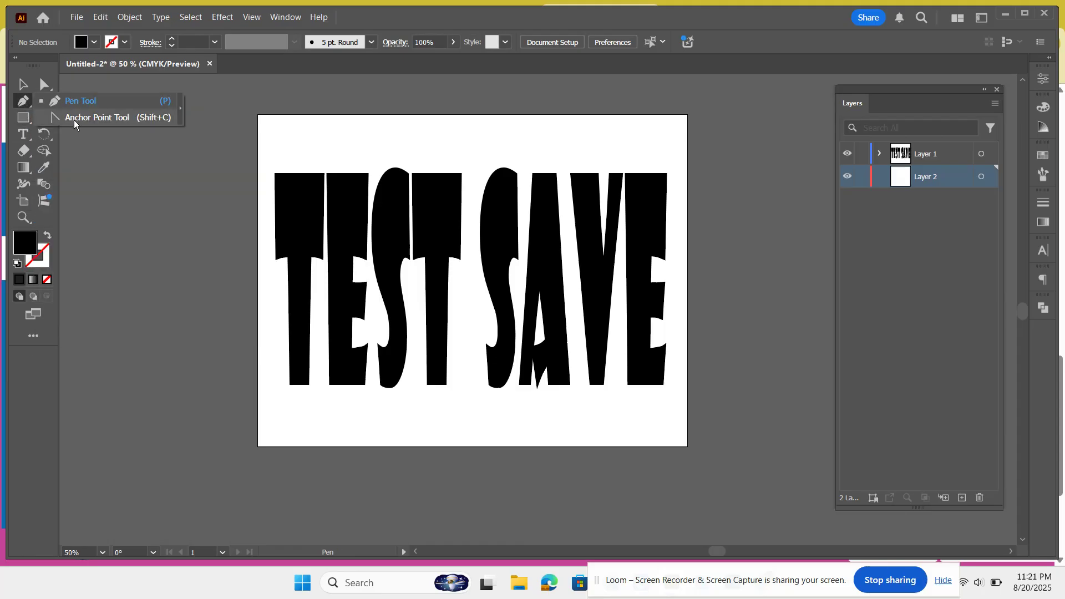
click(23, 118)
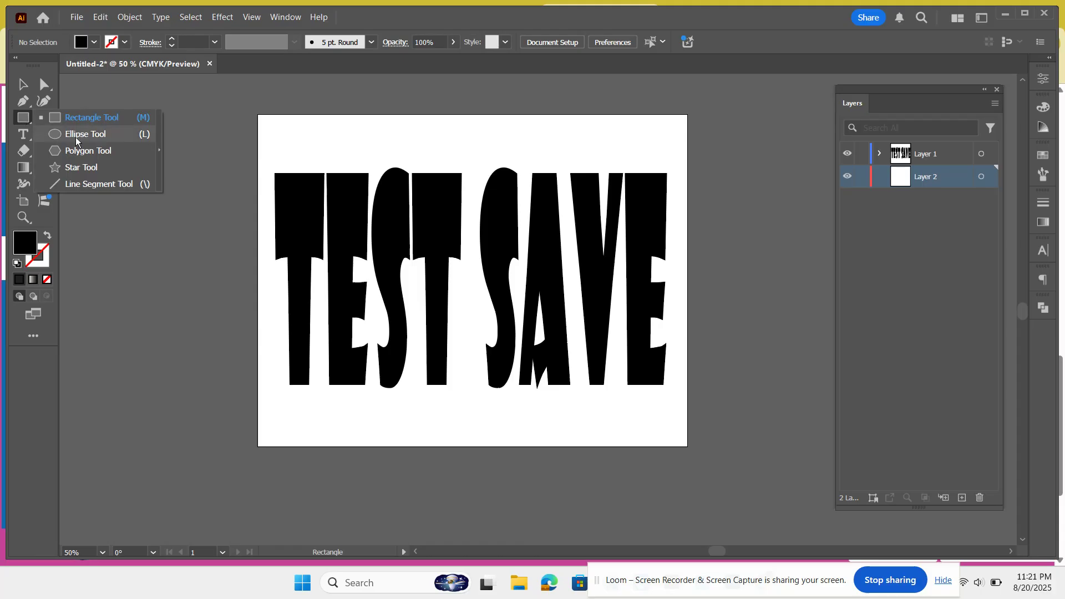
click(55, 133)
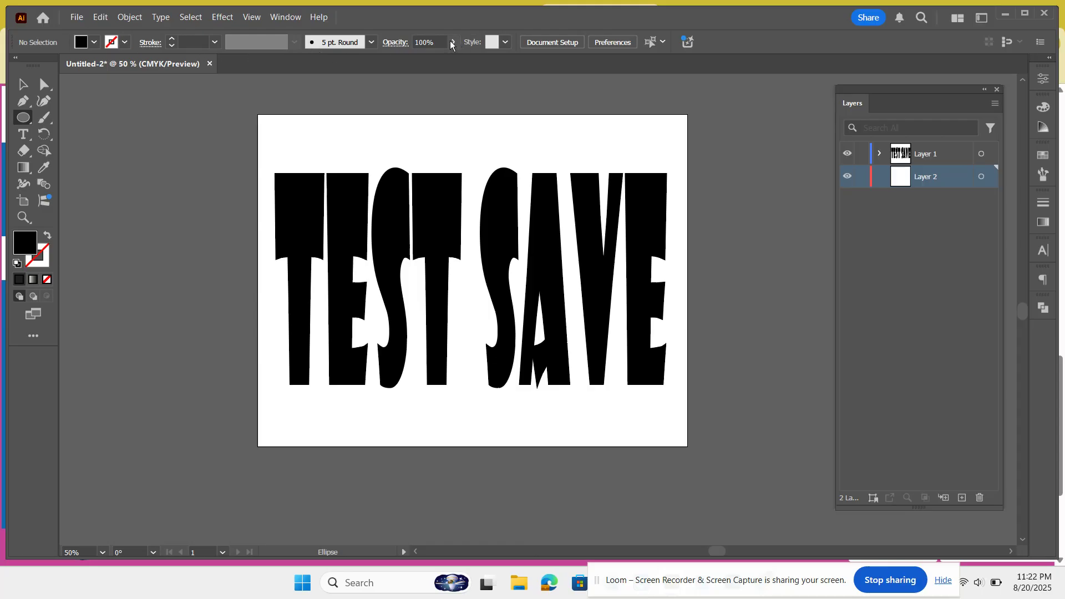
click(94, 45)
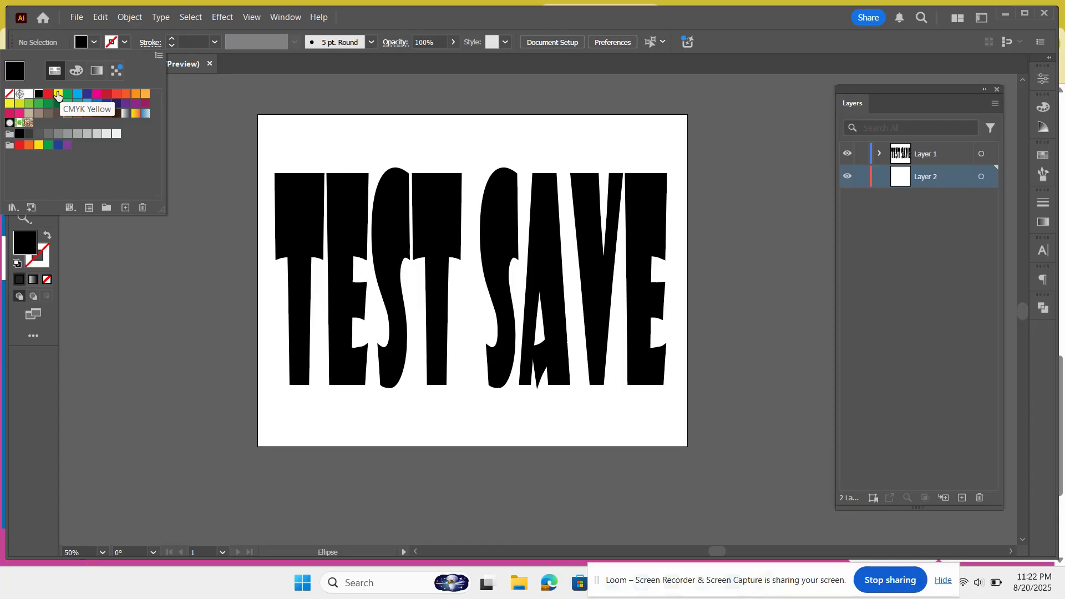
click(58, 96)
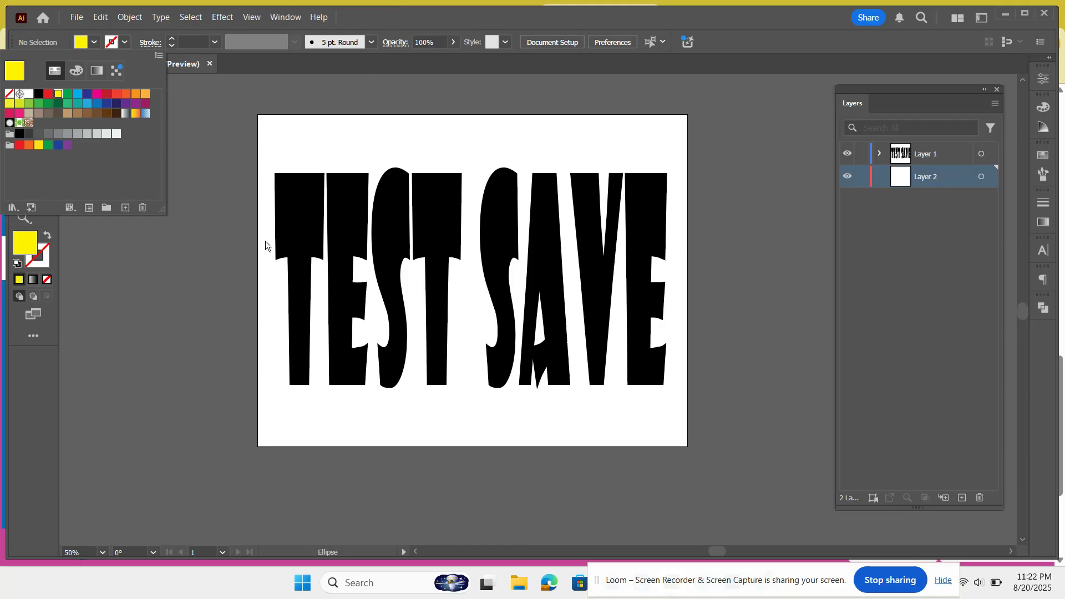
Step: Draw a yellow ellipse on Layer 2 spanning about the full width of the TEST SAVE text
click(274, 261)
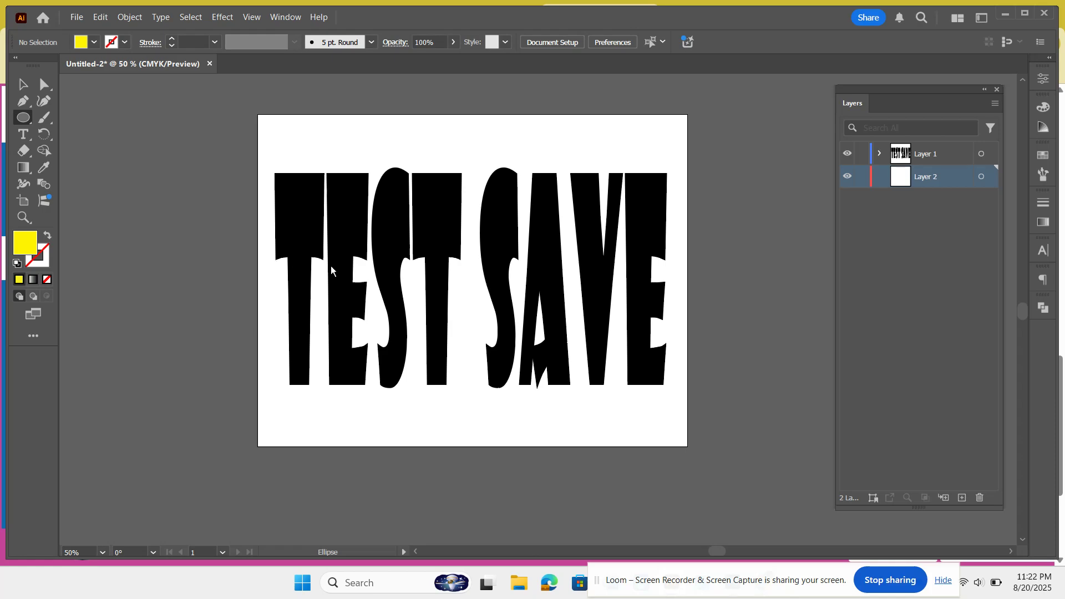
drag(270, 290, 671, 268)
scroll(672, 270, down, 4)
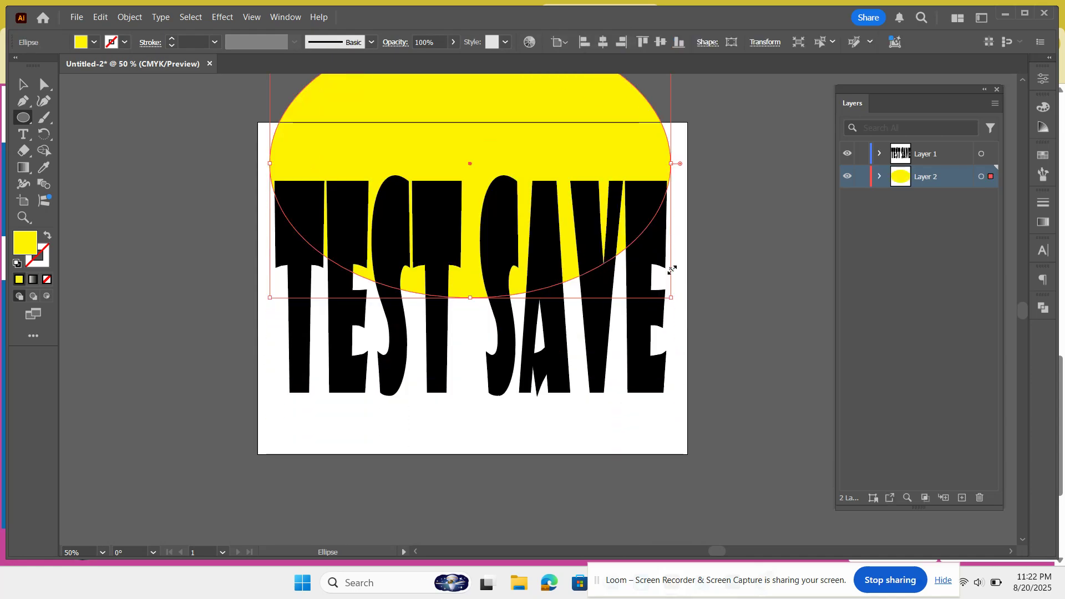
scroll(672, 270, up, 3)
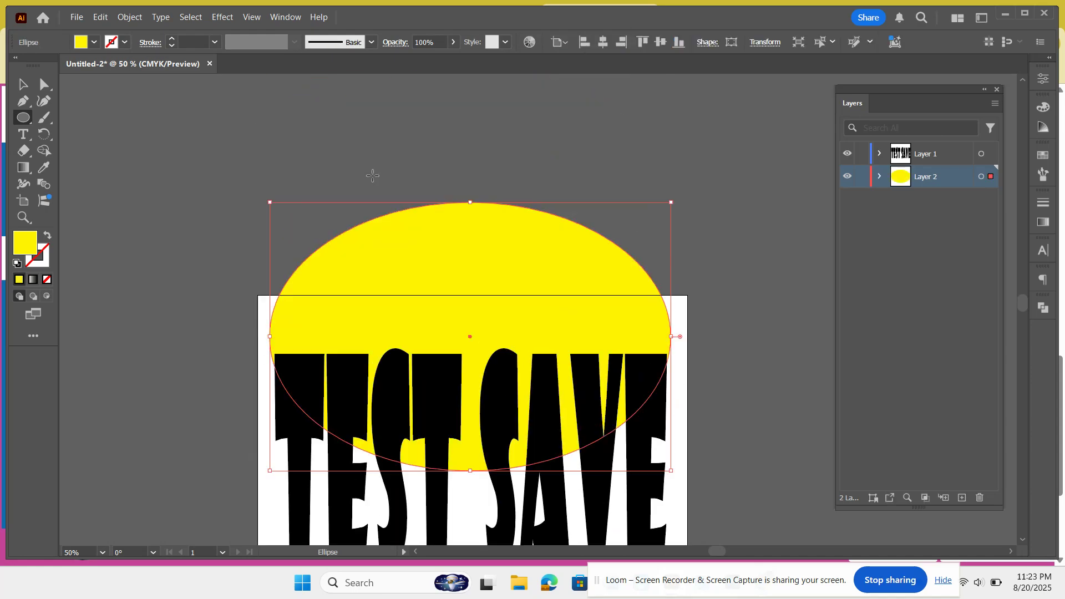
Step: Move the ellipse down so it sits centred behind the TEST SAVE text, then deselect
click(28, 89)
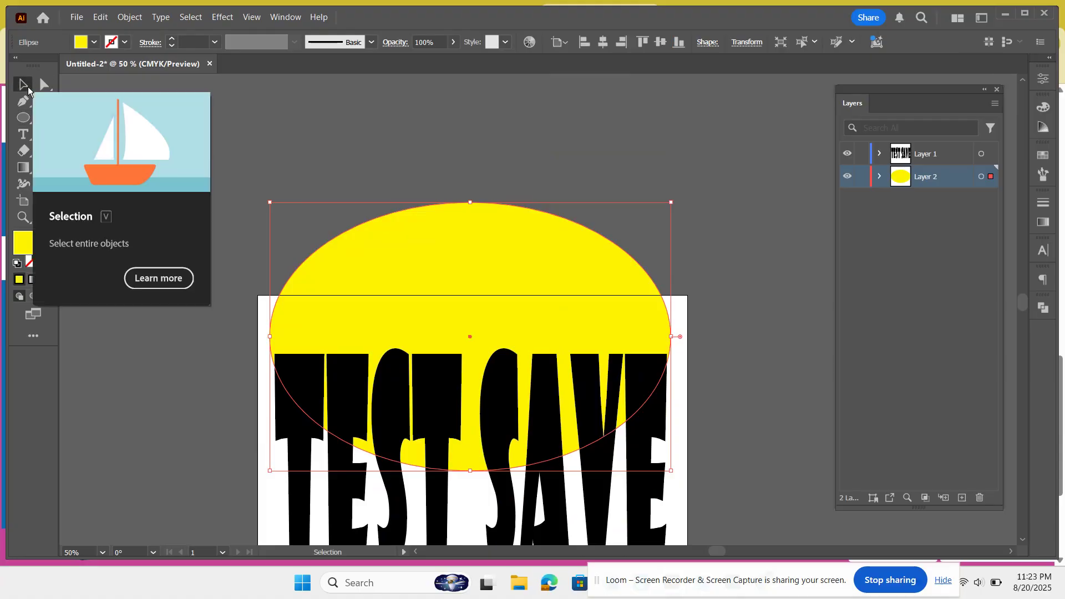
scroll(335, 179, down, 4)
scroll(336, 180, up, 2)
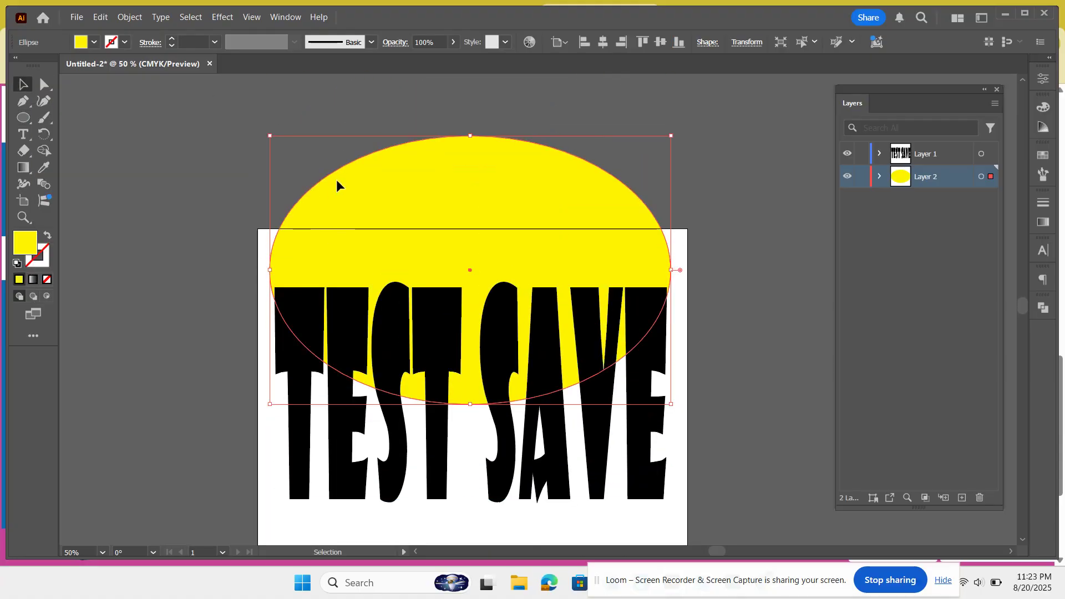
drag(450, 191, 453, 318)
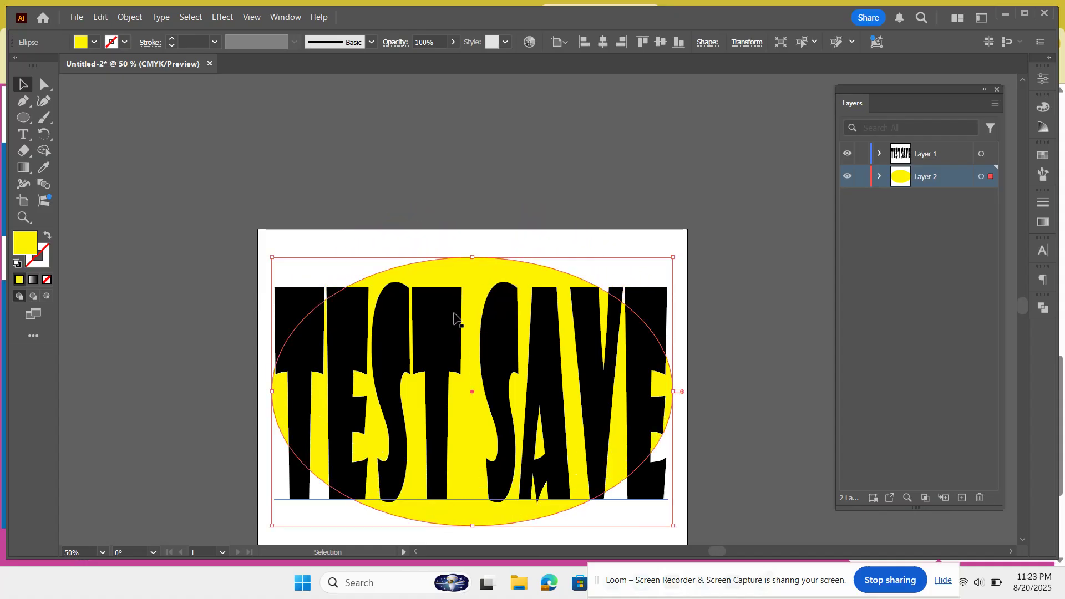
click(569, 171)
Step: Toggle both layers' visibility off and on, then lock Layer 1 and Layer 2
scroll(707, 261, down, 3)
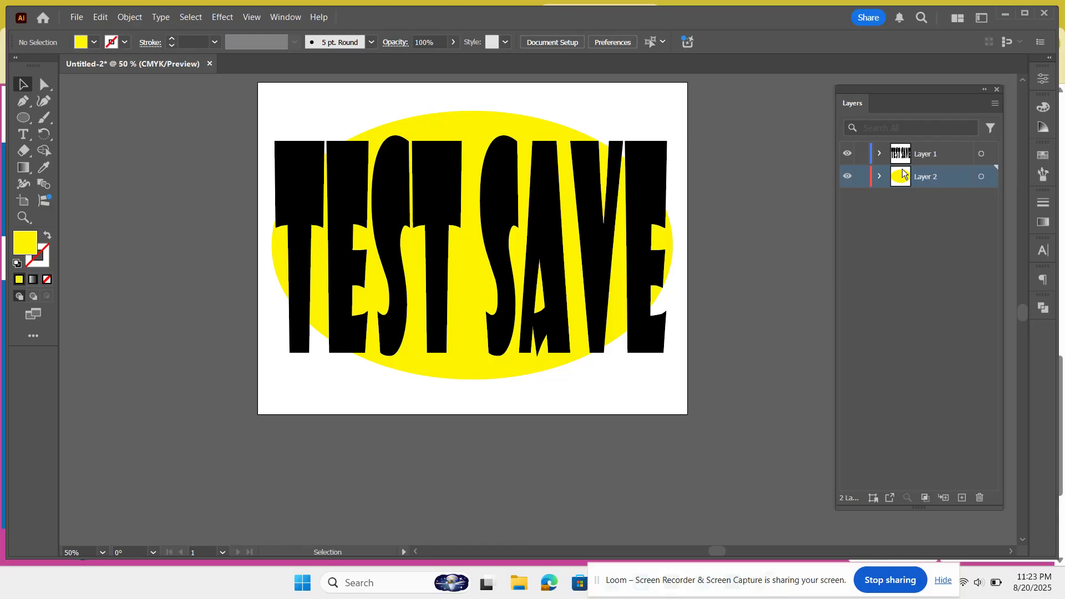
click(847, 177)
click(847, 176)
click(847, 176)
click(847, 176)
click(846, 155)
click(846, 156)
click(860, 157)
click(860, 177)
scroll(741, 234, up, 1)
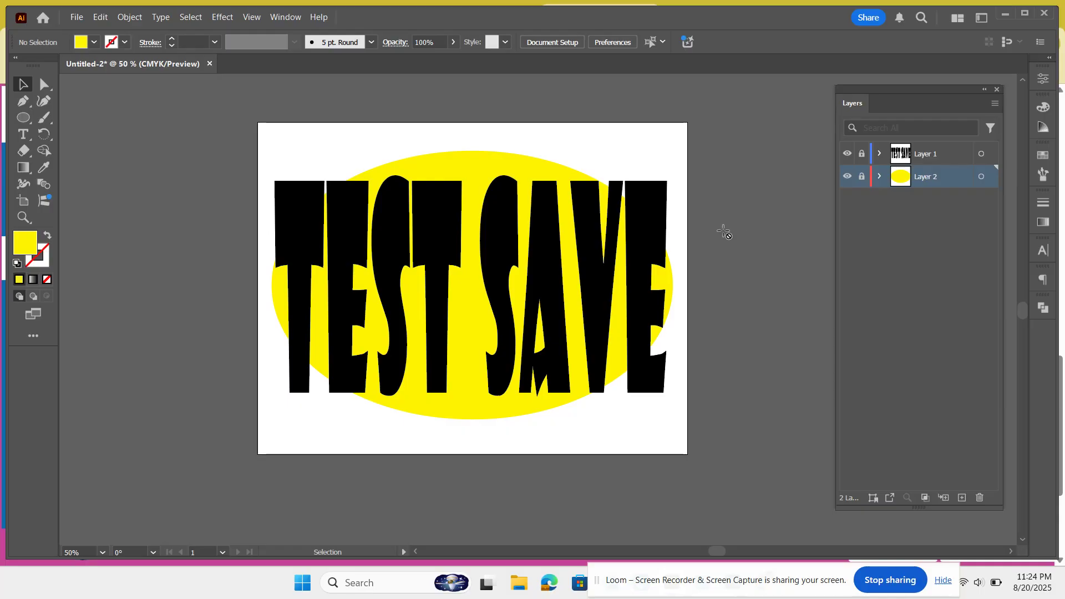
Step: Start Save As and choose to save the document on the computer rather than the cloud
click(77, 18)
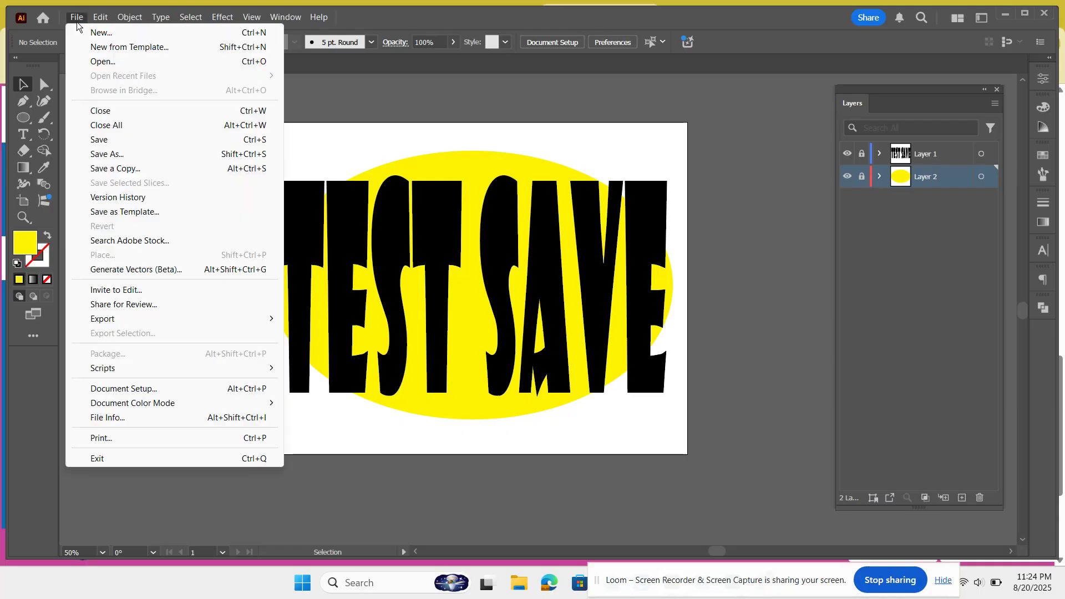
click(102, 154)
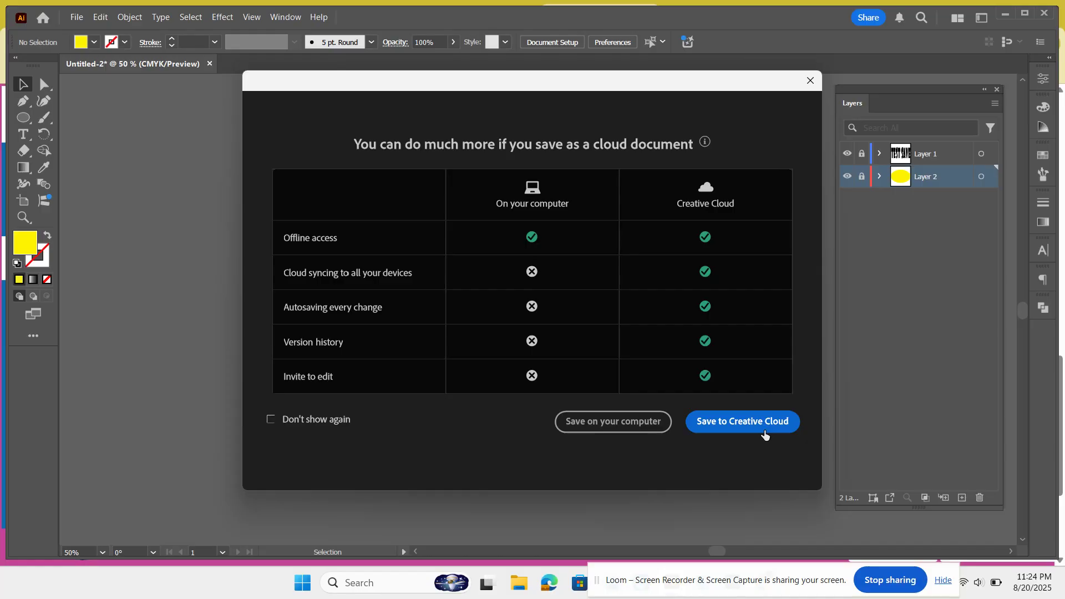
click(621, 423)
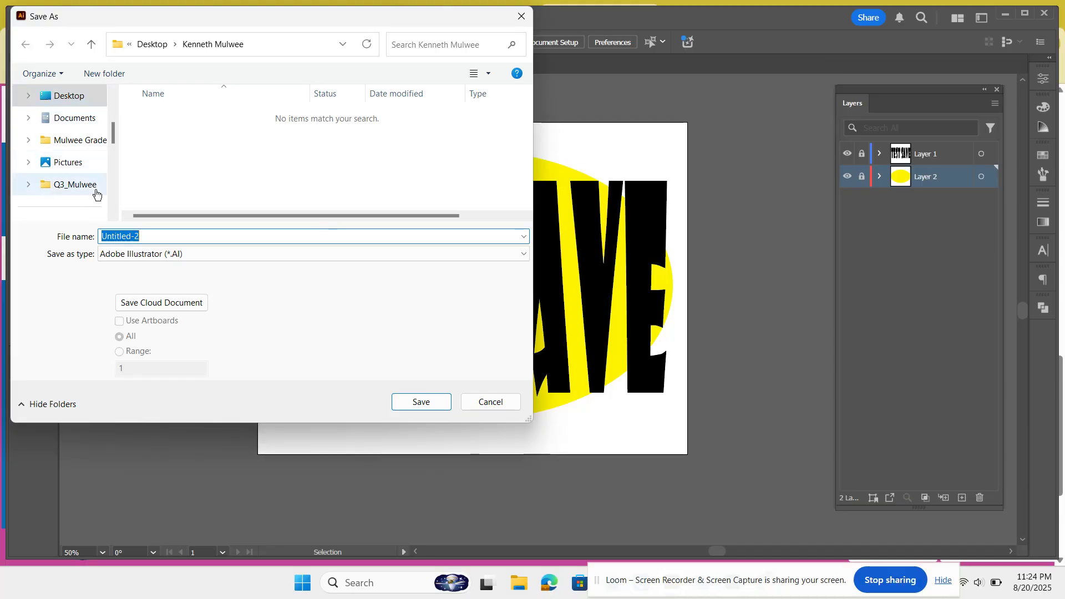
click(76, 97)
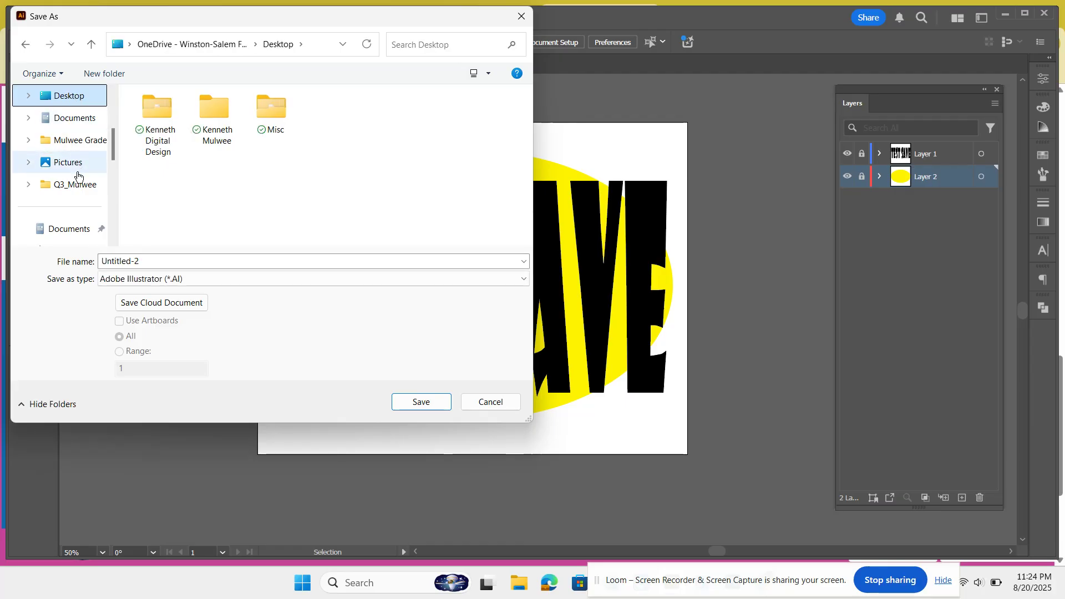
click(68, 228)
scroll(69, 228, down, 1)
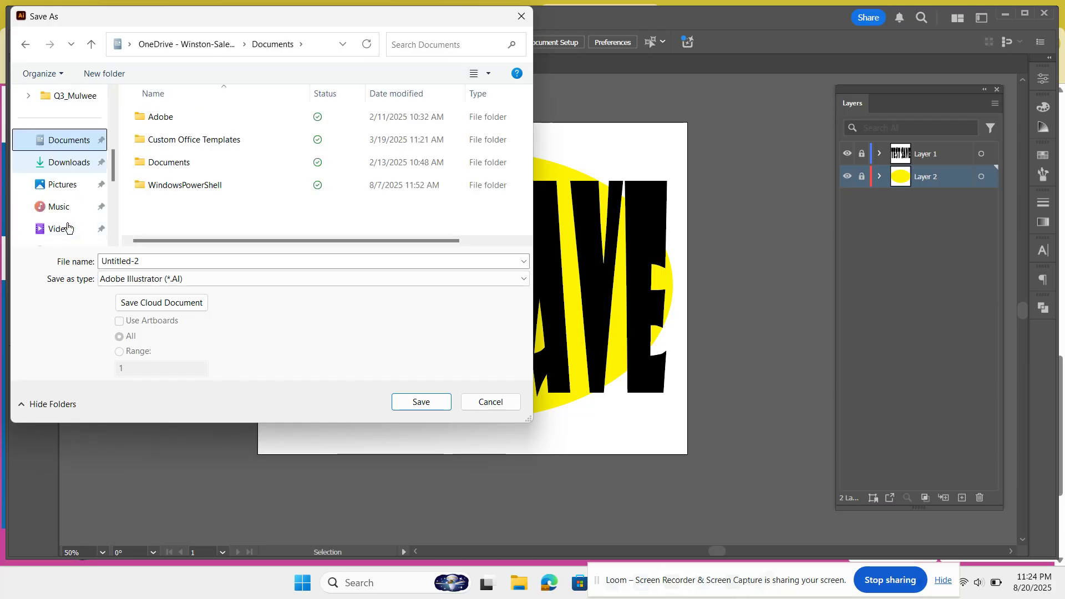
click(72, 163)
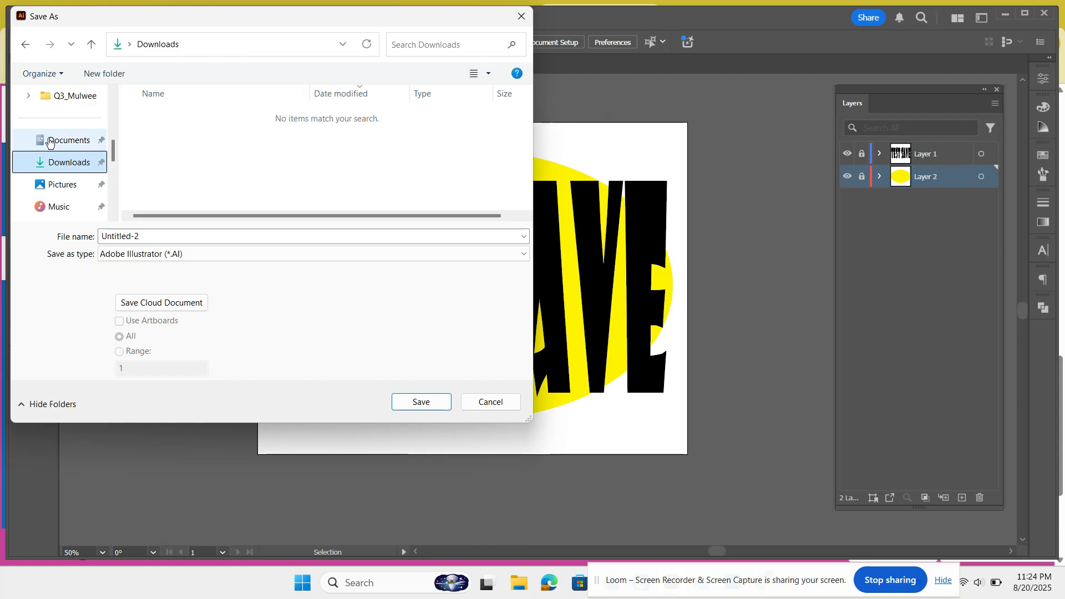
click(131, 44)
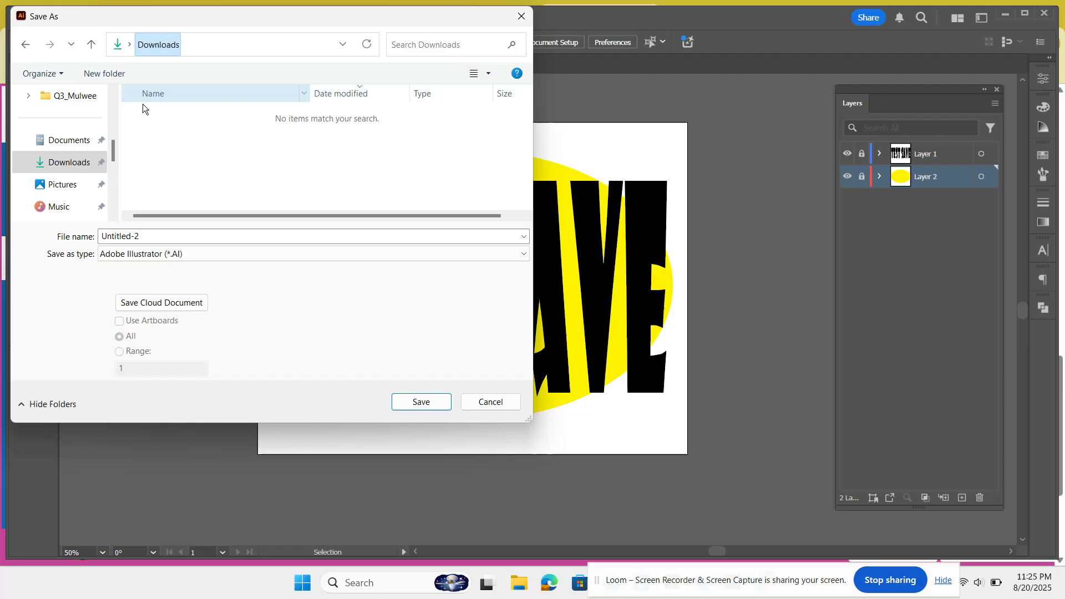
click(129, 44)
click(138, 113)
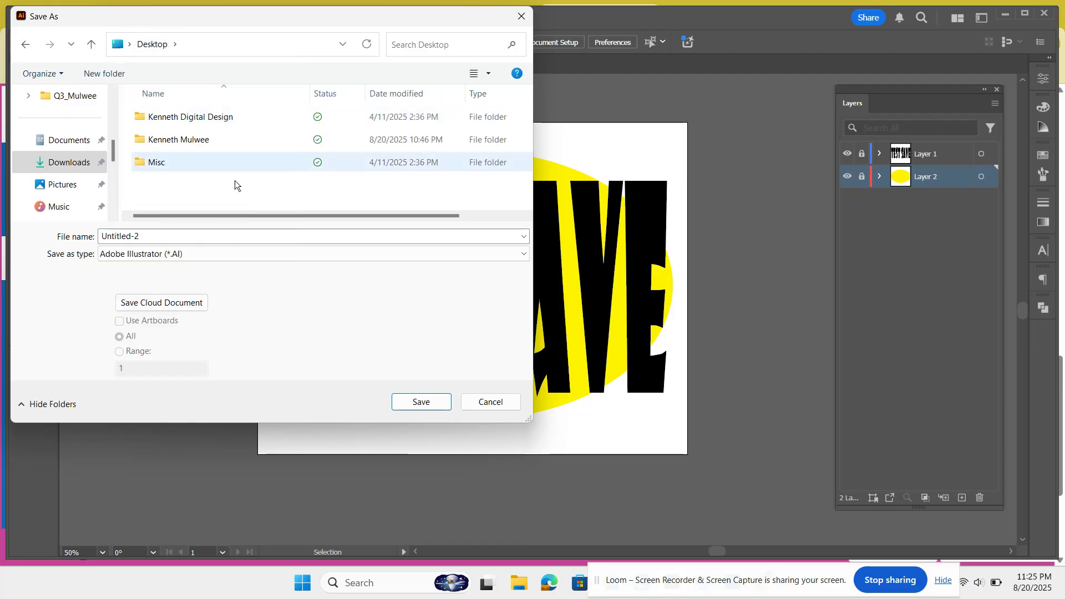
click(182, 147)
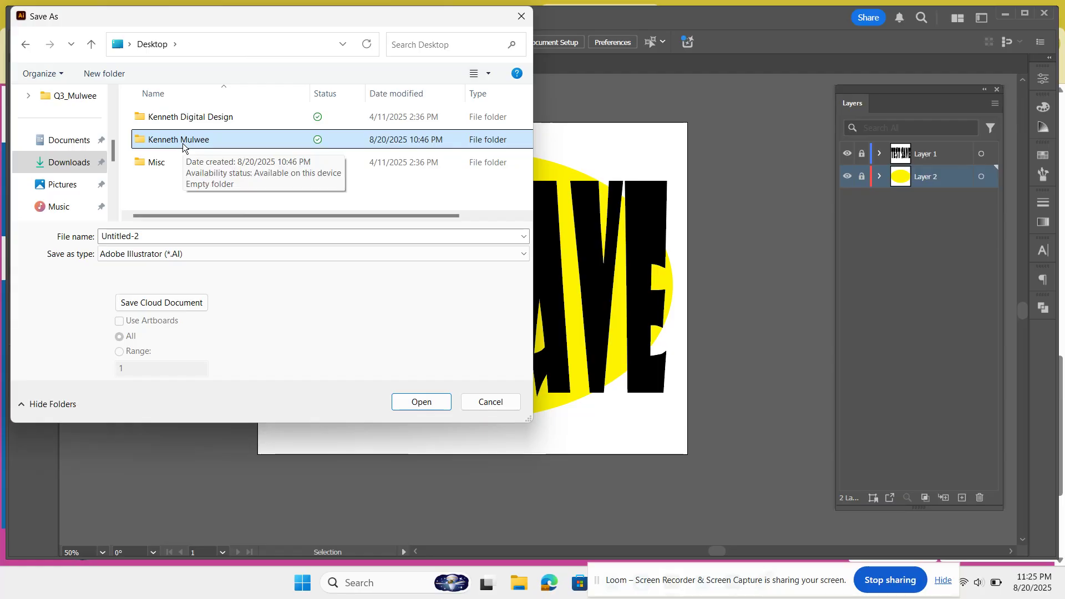
double_click(182, 143)
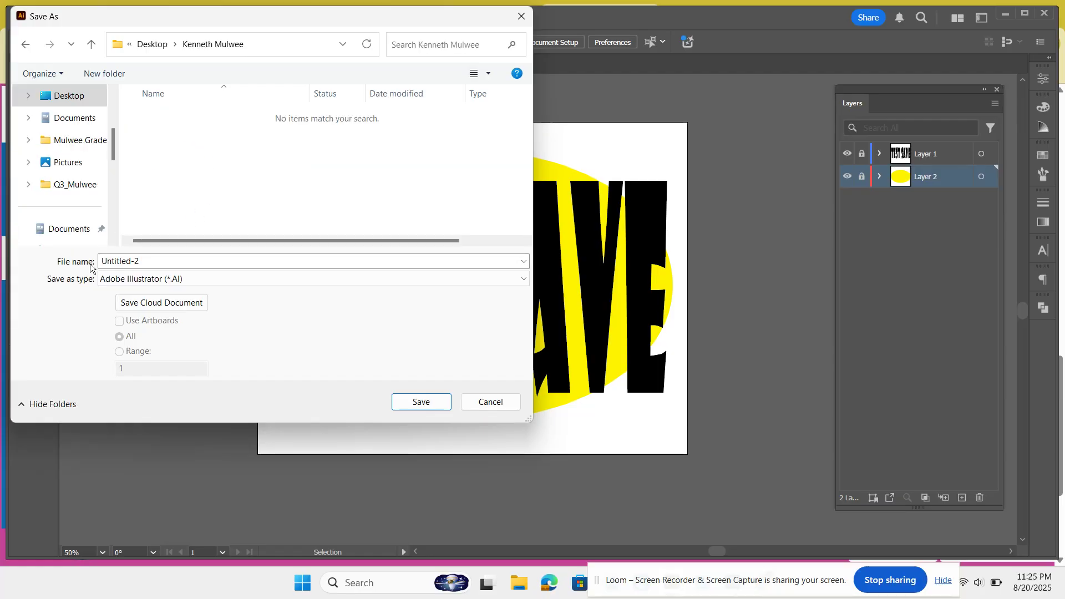
Step: Name the file Test Save and save it as an Adobe Illustrator file, accepting the Illustrator 2020 options
double_click(141, 264)
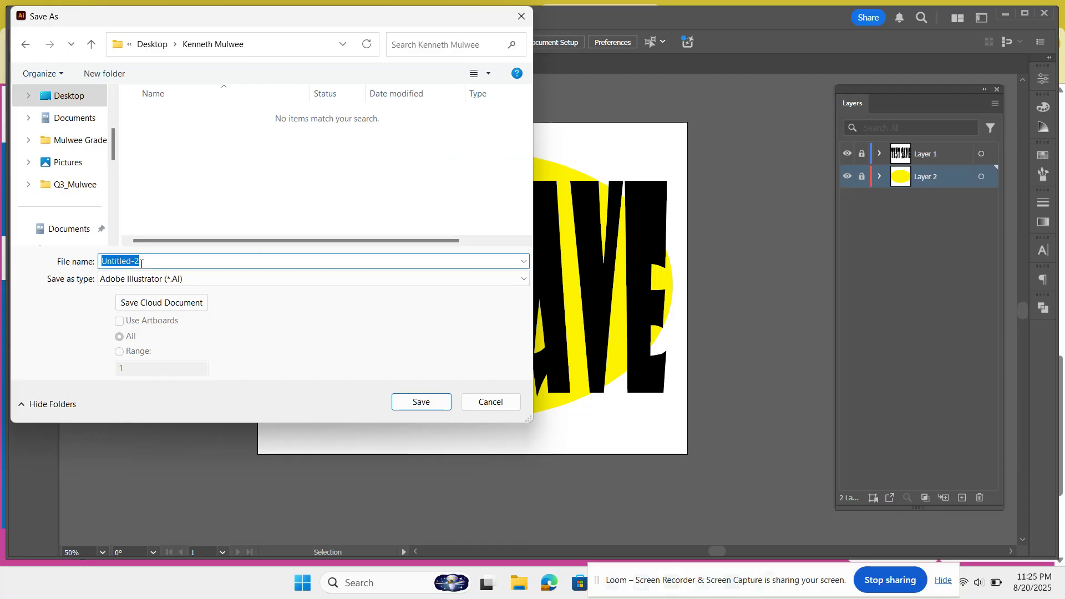
text(t)
key(BackSpace)
key(BackSpace)
key(BackSpace)
text(Test Save)
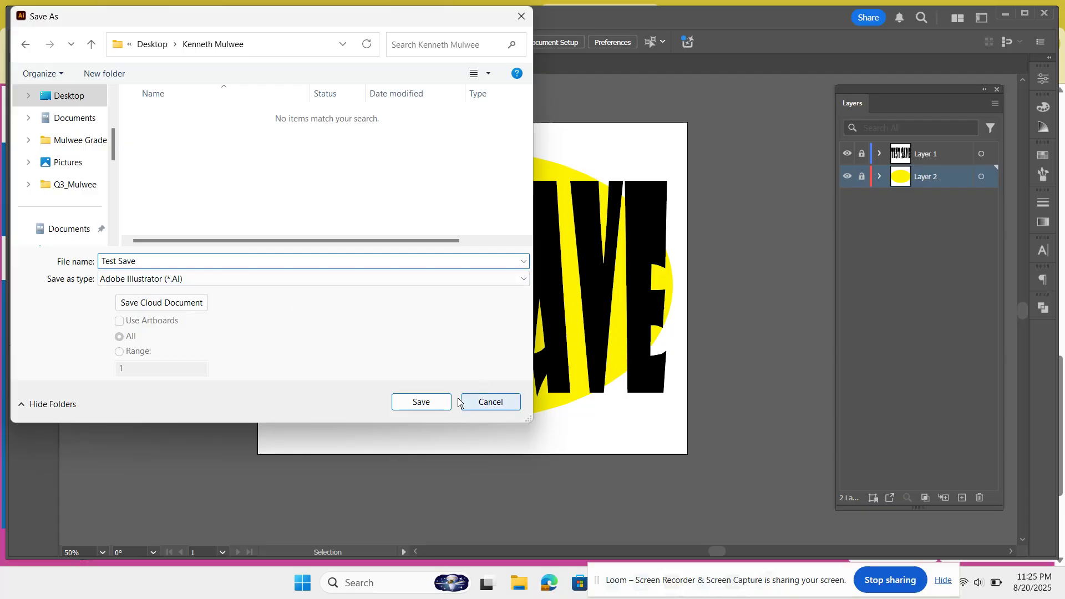
click(434, 409)
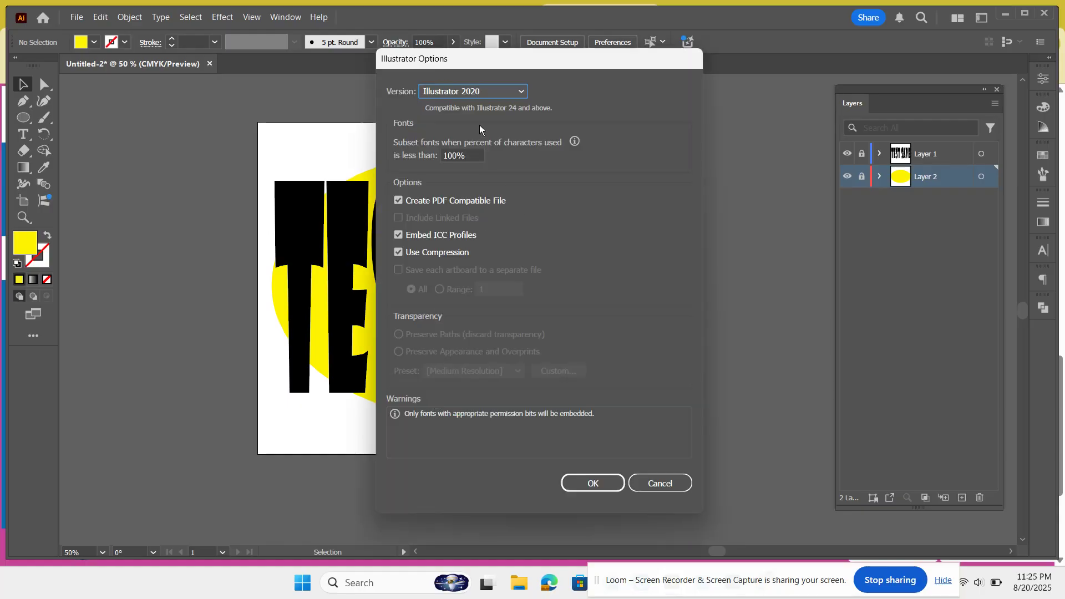
click(589, 482)
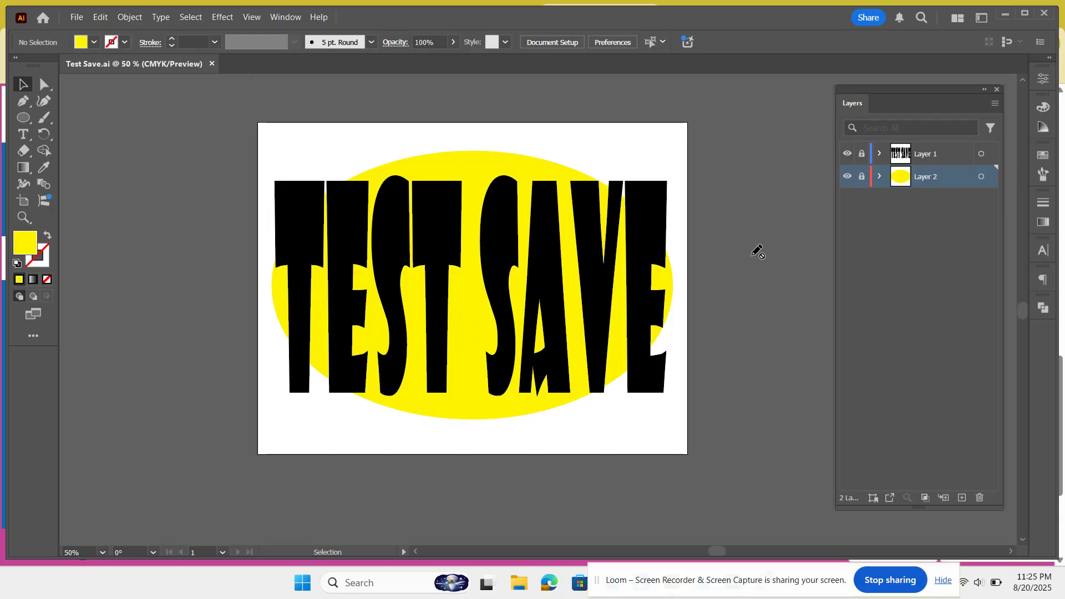
click(1004, 15)
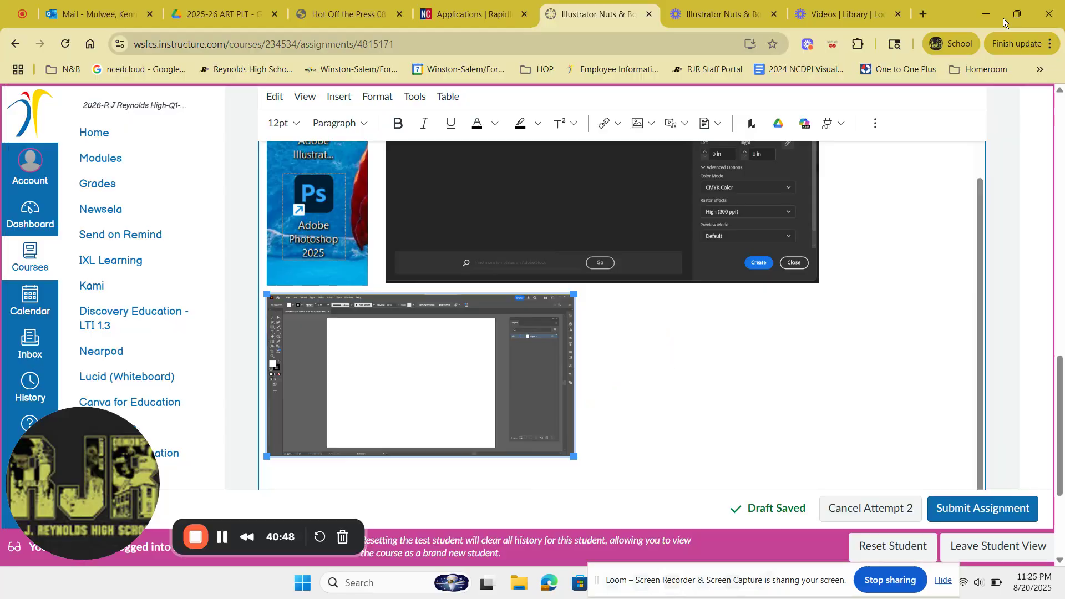
click(989, 15)
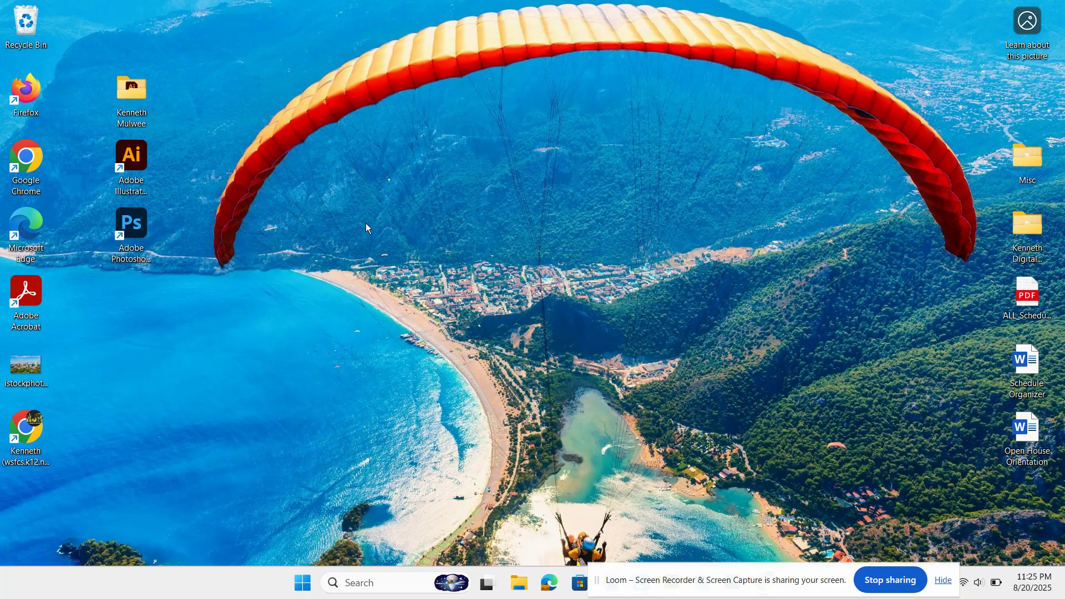
double_click(134, 97)
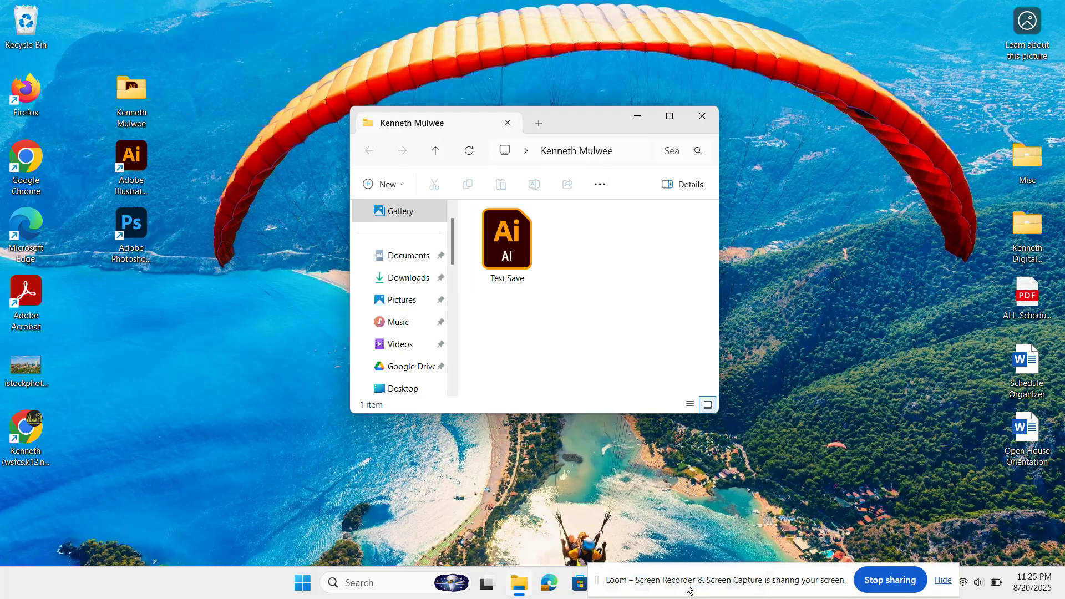
drag(688, 586, 324, 589)
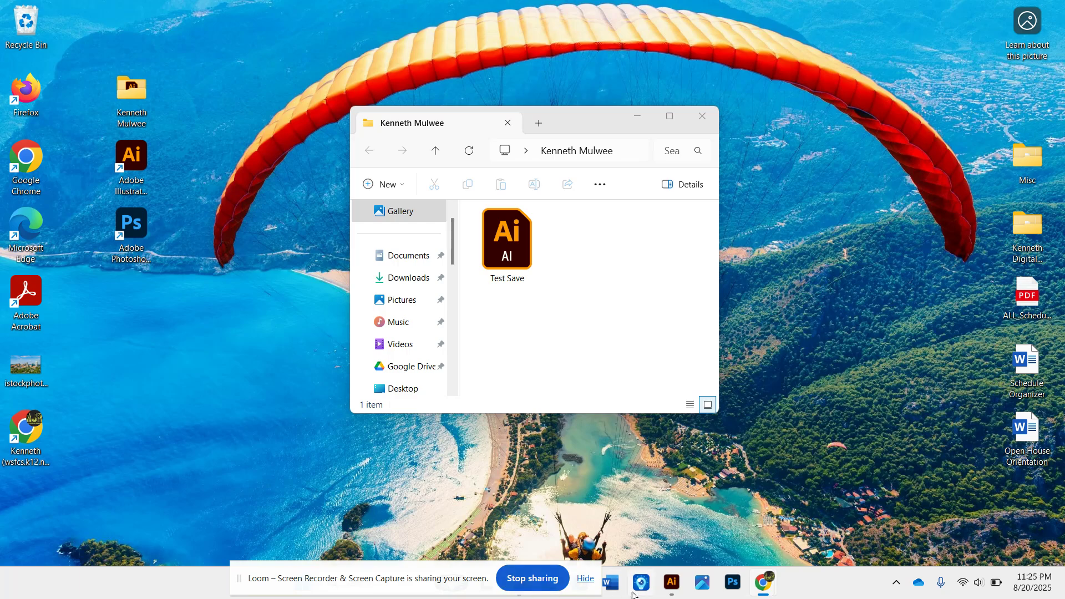
Step: Export the artwork as a JPEG named Test Save into the same folder with the default JPEG options
click(672, 582)
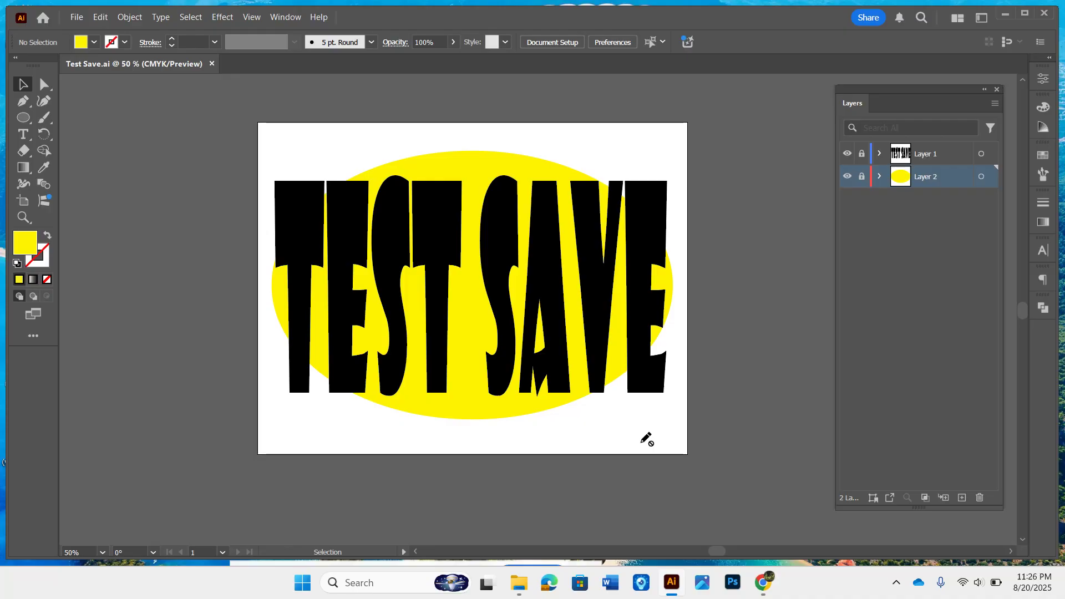
click(76, 17)
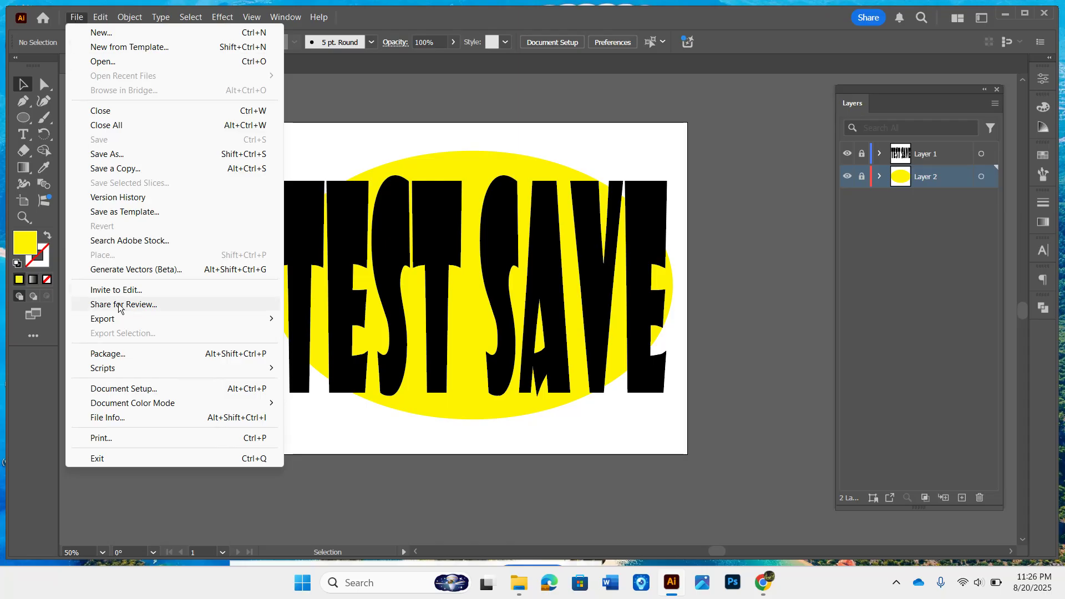
mouse_move(122, 323)
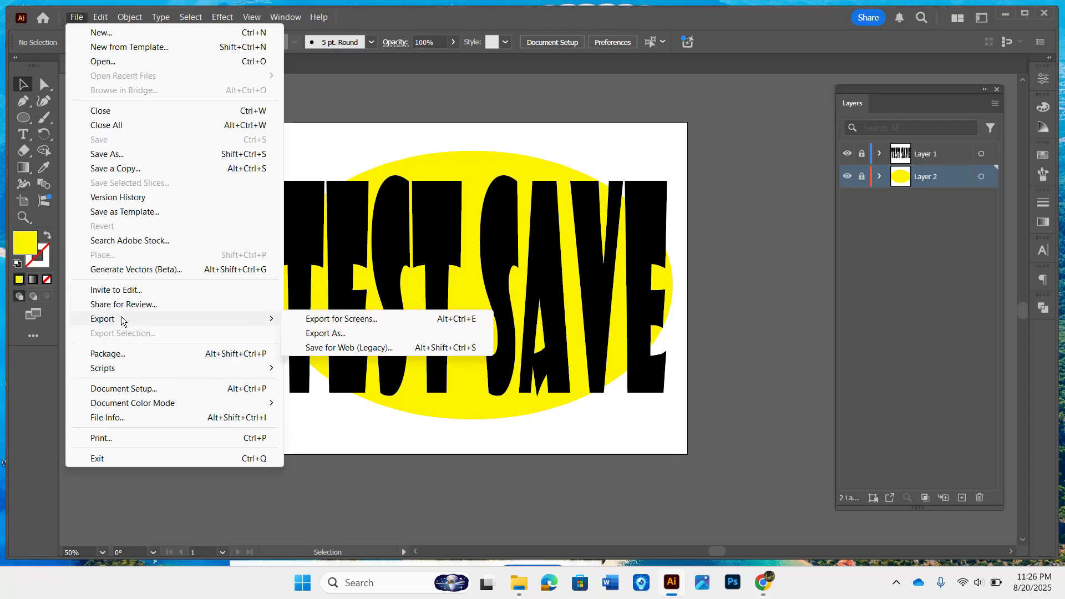
click(309, 333)
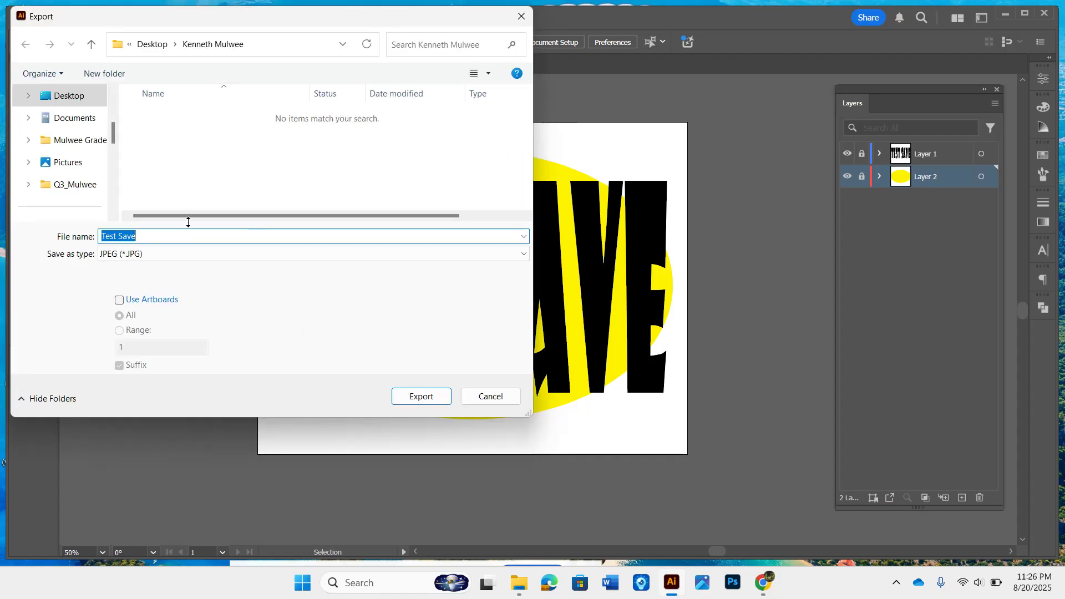
click(128, 254)
click(127, 267)
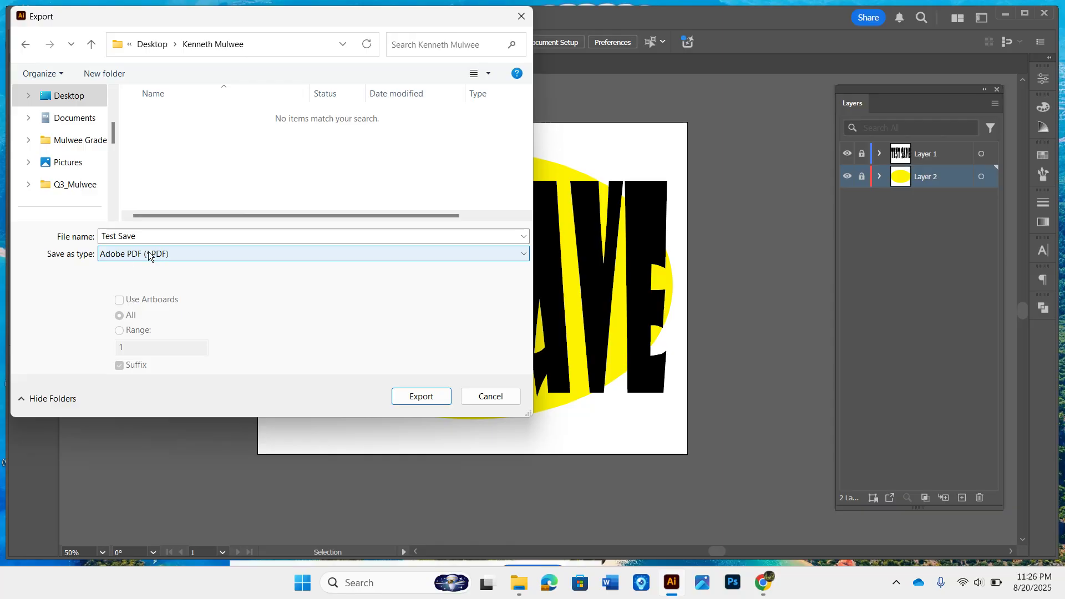
click(181, 256)
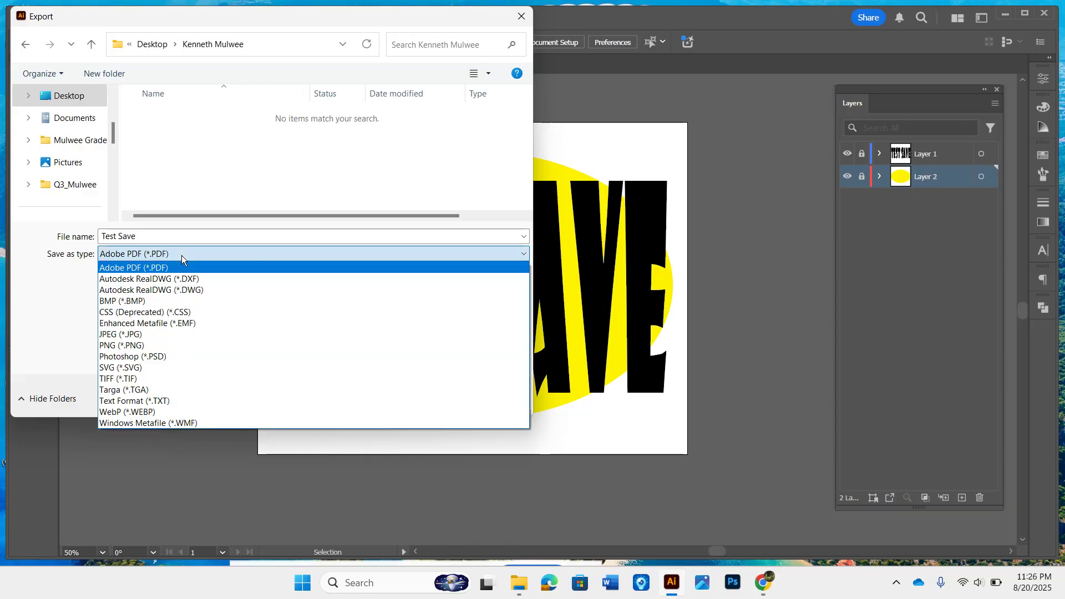
click(149, 334)
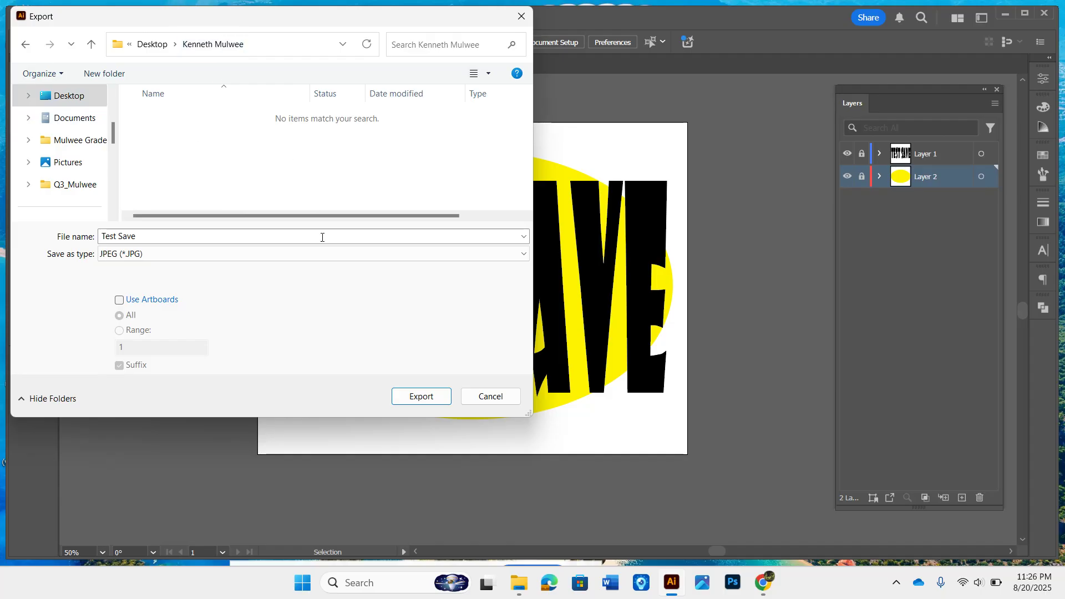
click(421, 401)
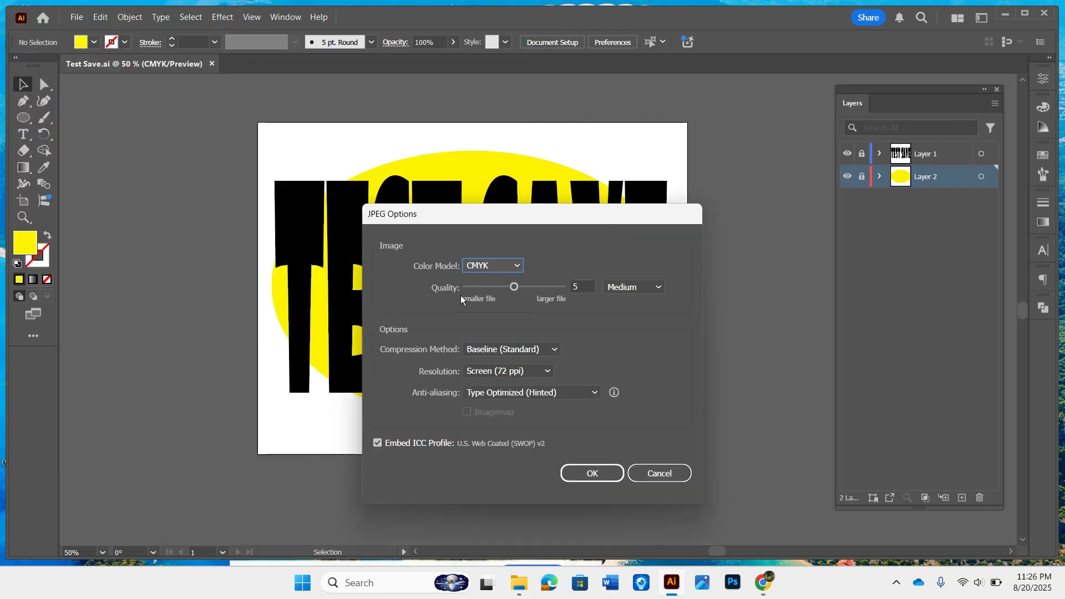
click(593, 475)
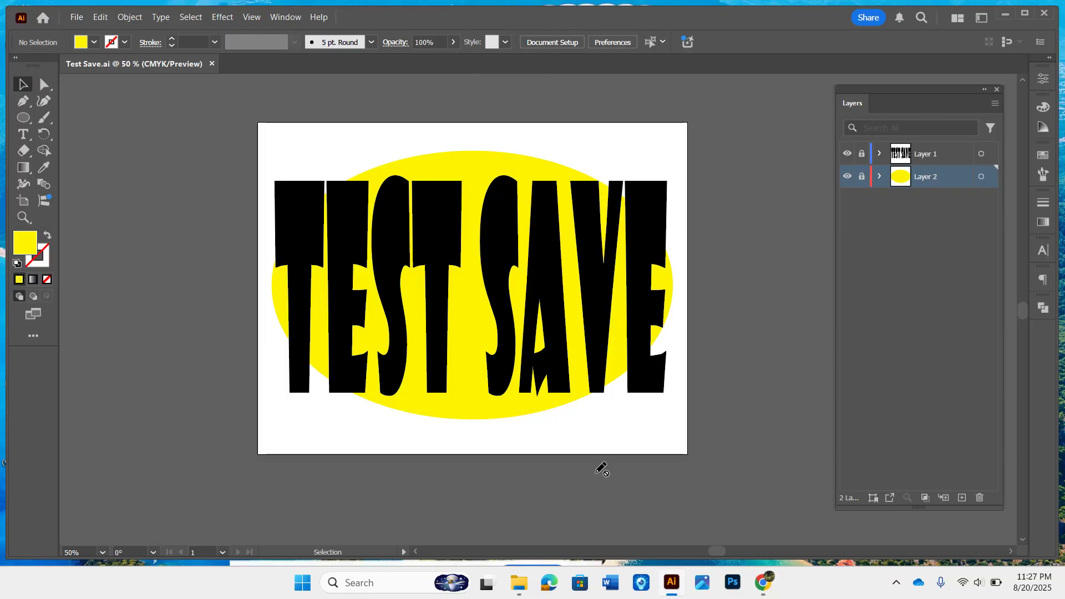
click(1005, 13)
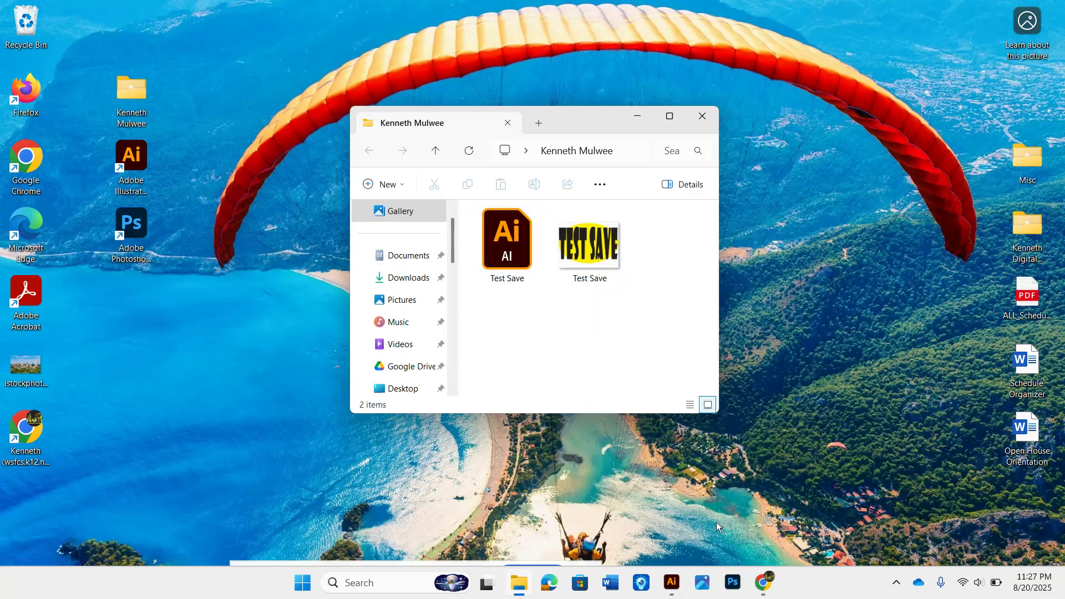
click(672, 582)
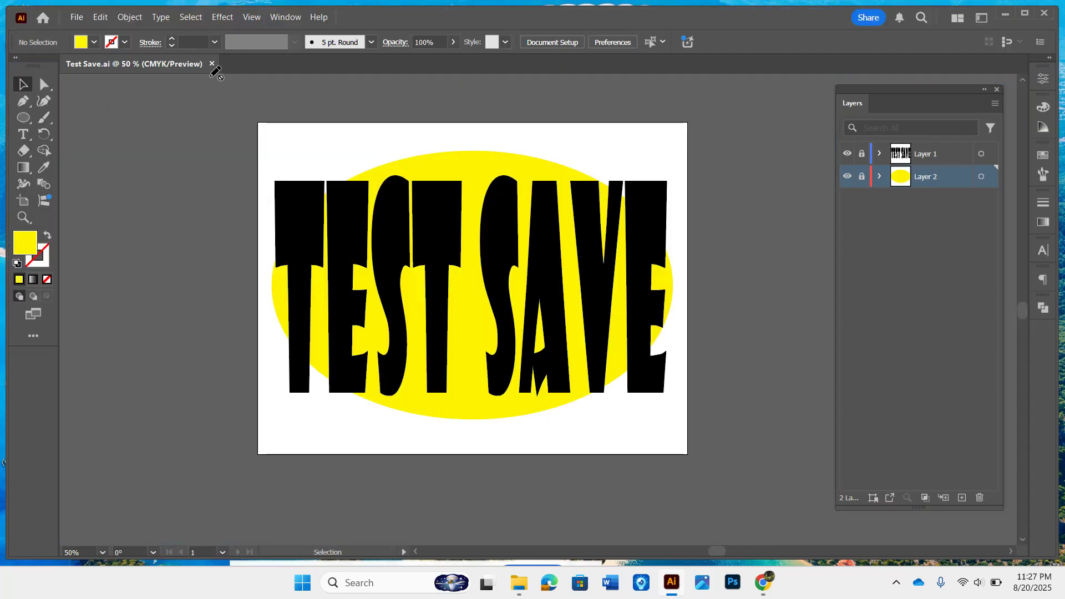
click(212, 63)
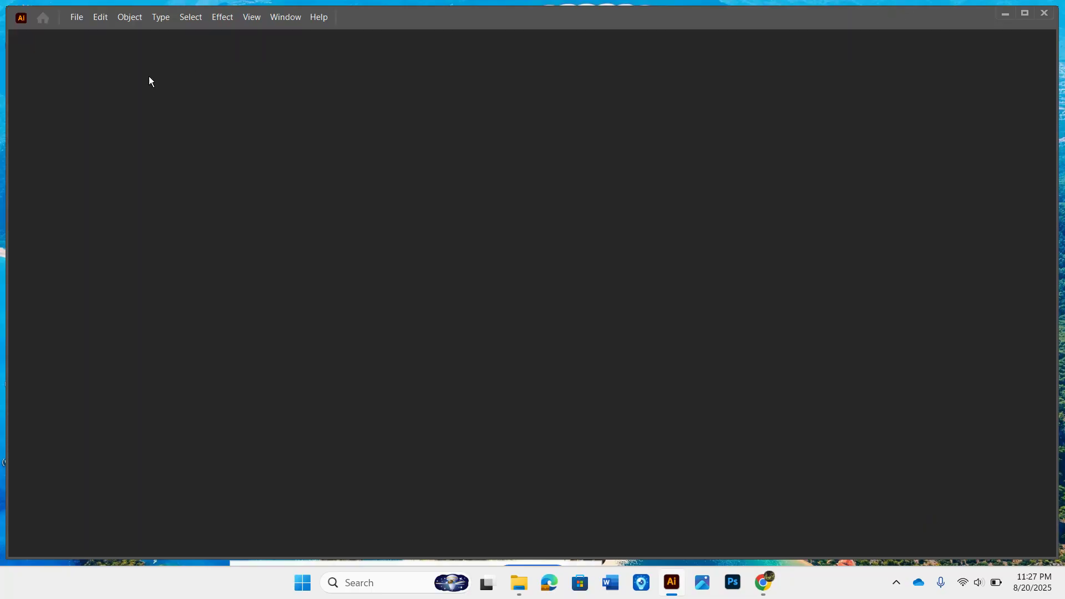
Step: Open the exported Test Save JPEG in Illustrator
click(78, 17)
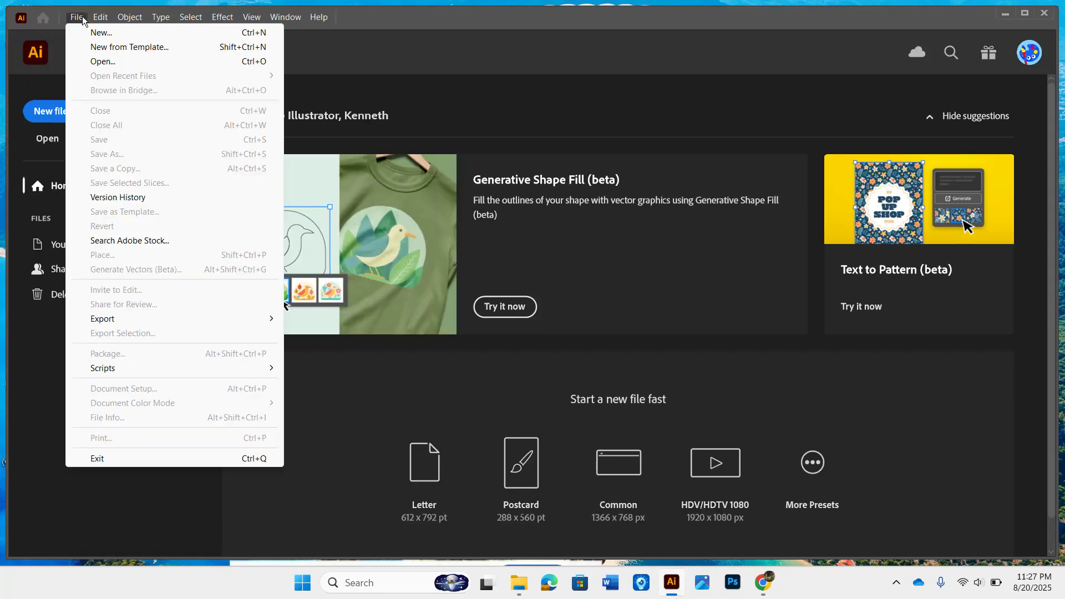
click(96, 62)
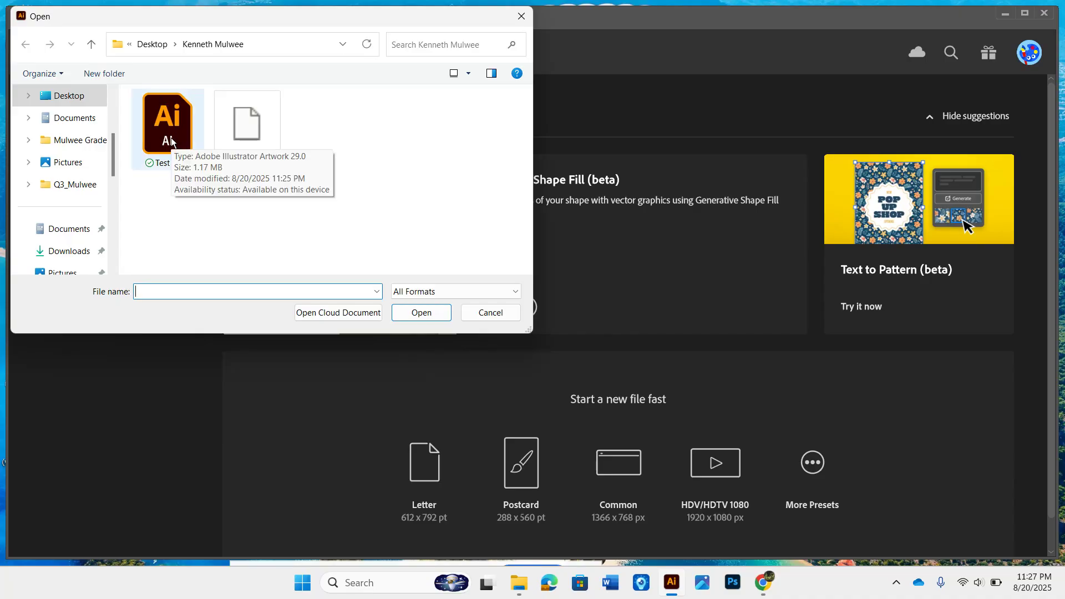
click(247, 140)
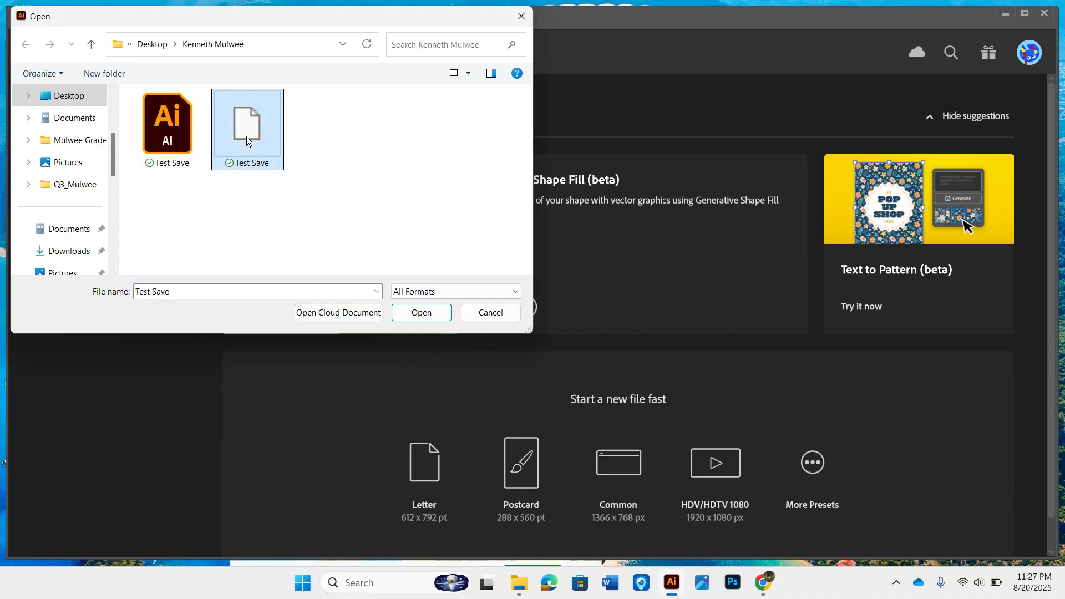
click(413, 310)
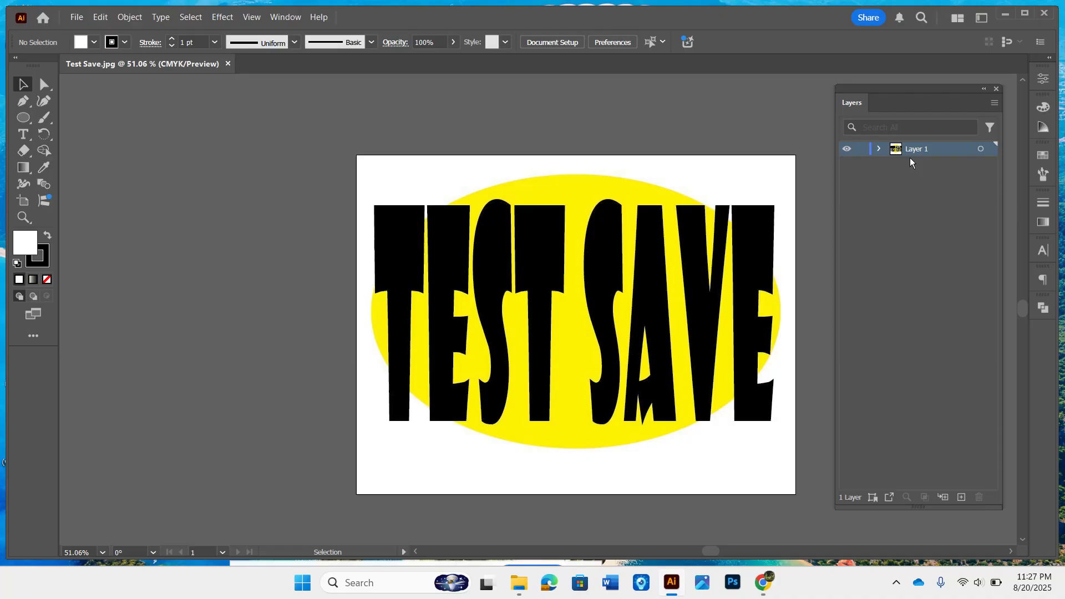
Step: Open the Test Save Illustrator file as well to compare it with the JPEG
click(70, 19)
click(118, 62)
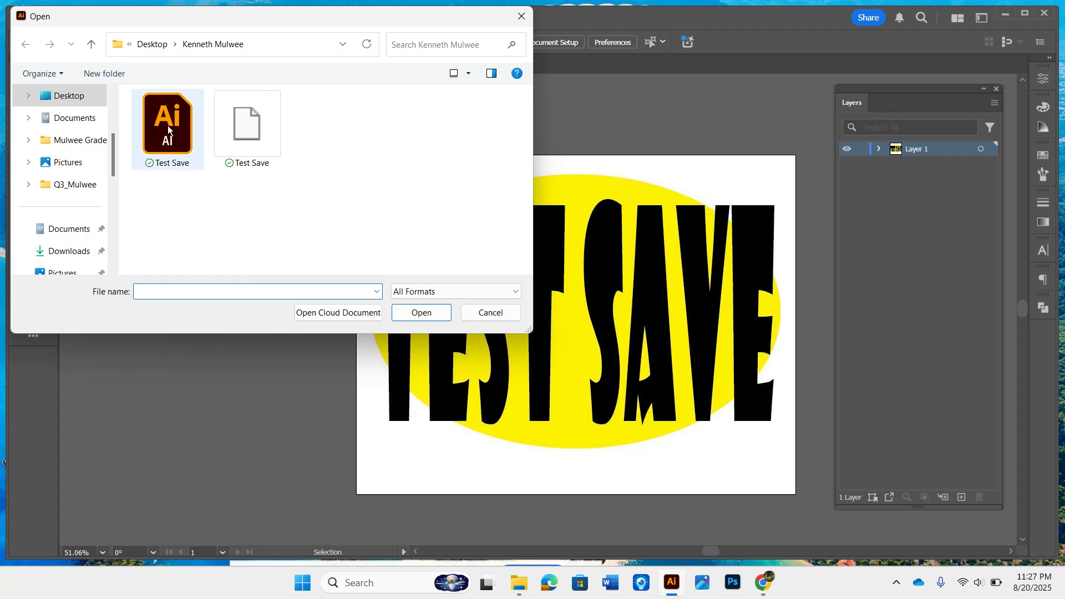
click(168, 129)
click(421, 312)
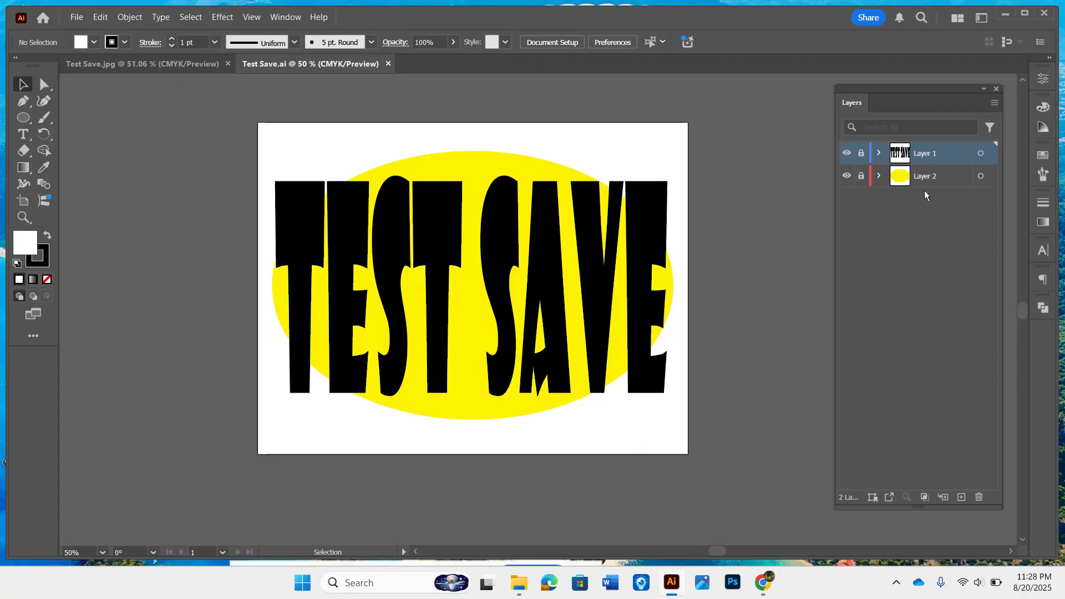
Step: Hide Layer 2 in the Test Save.ai document and then delete that layer
click(847, 176)
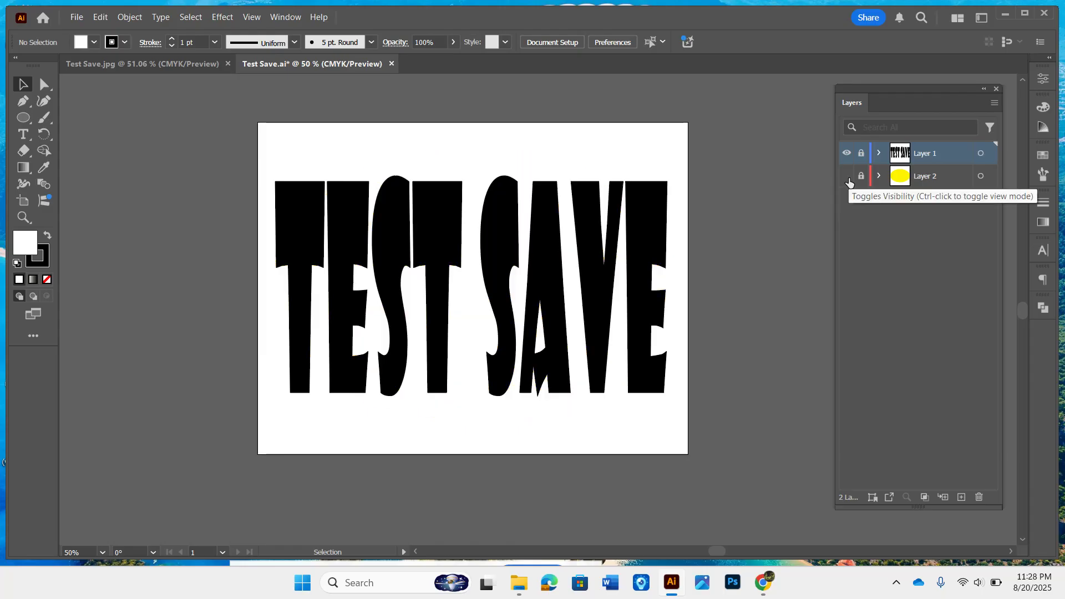
mouse_move(956, 178)
mouse_down()
mouse_move(1046, 471)
mouse_move(1003, 504)
mouse_move(981, 499)
mouse_up()
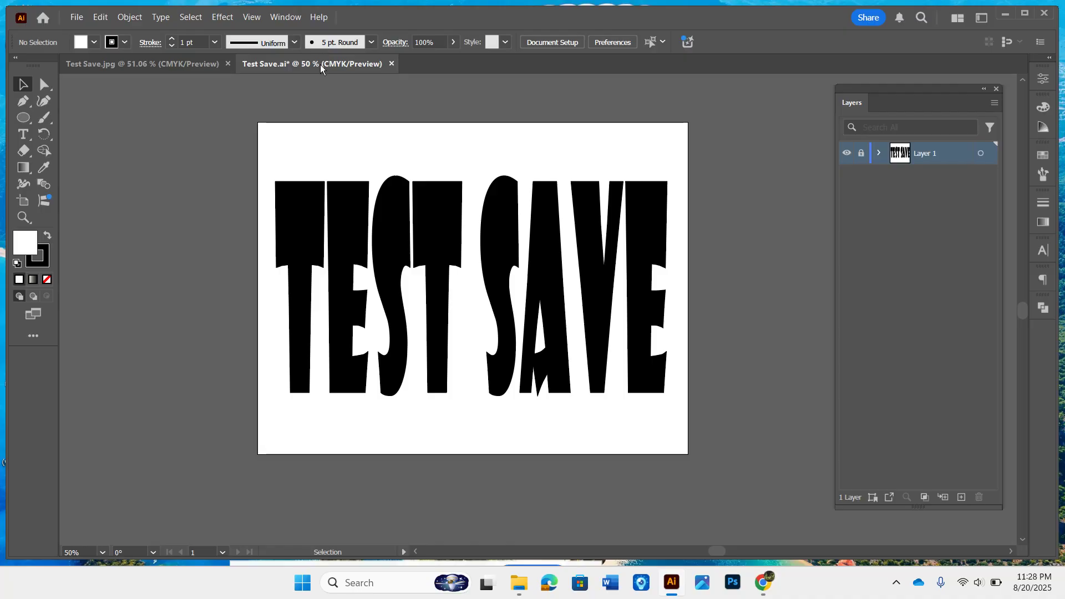
click(163, 65)
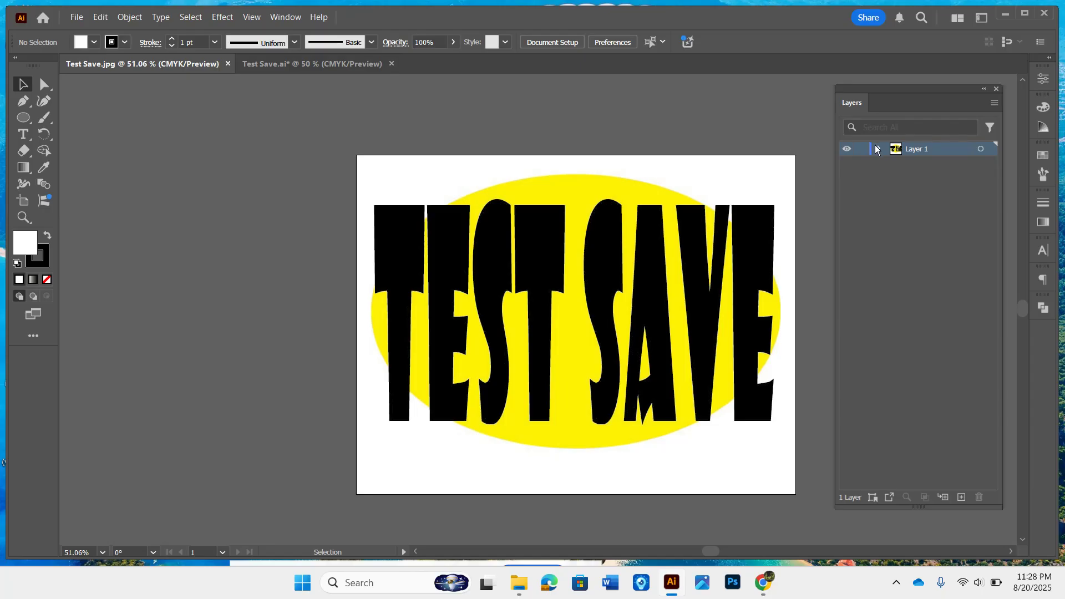
click(318, 66)
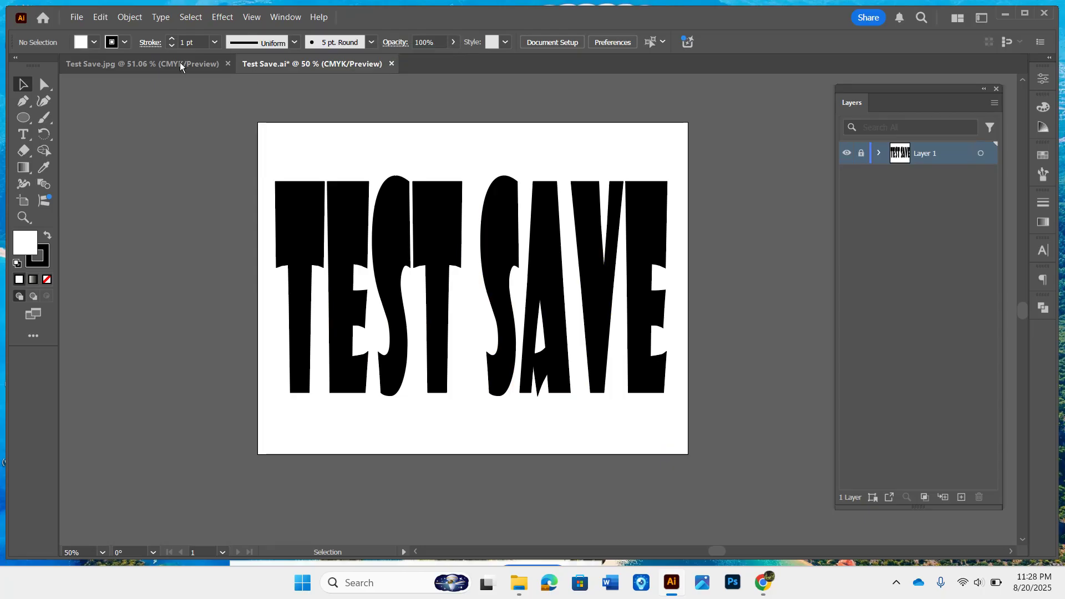
click(74, 22)
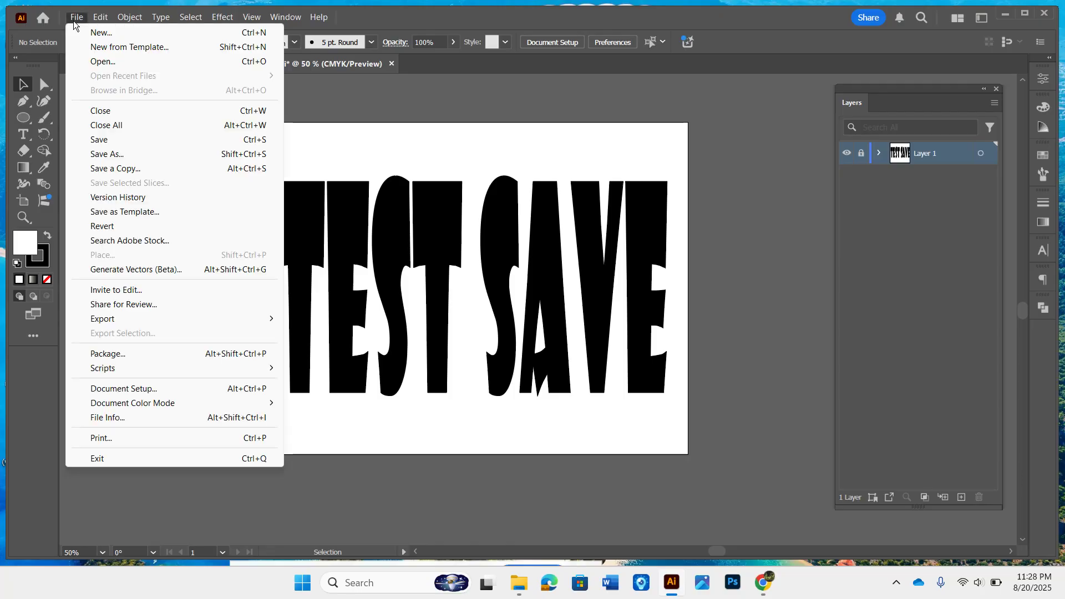
mouse_move(129, 324)
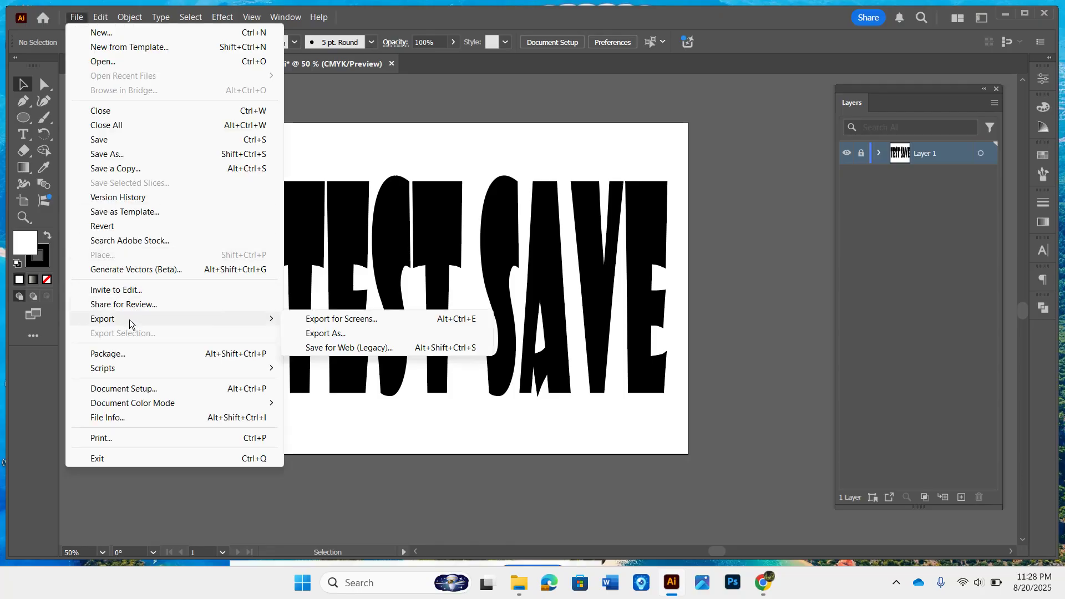
click(327, 333)
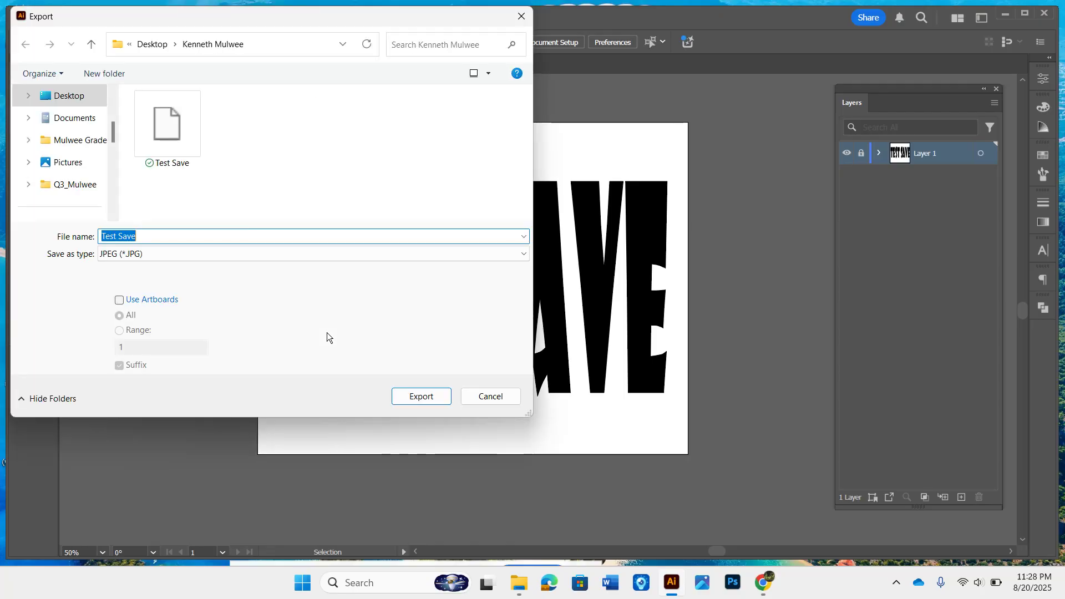
click(165, 240)
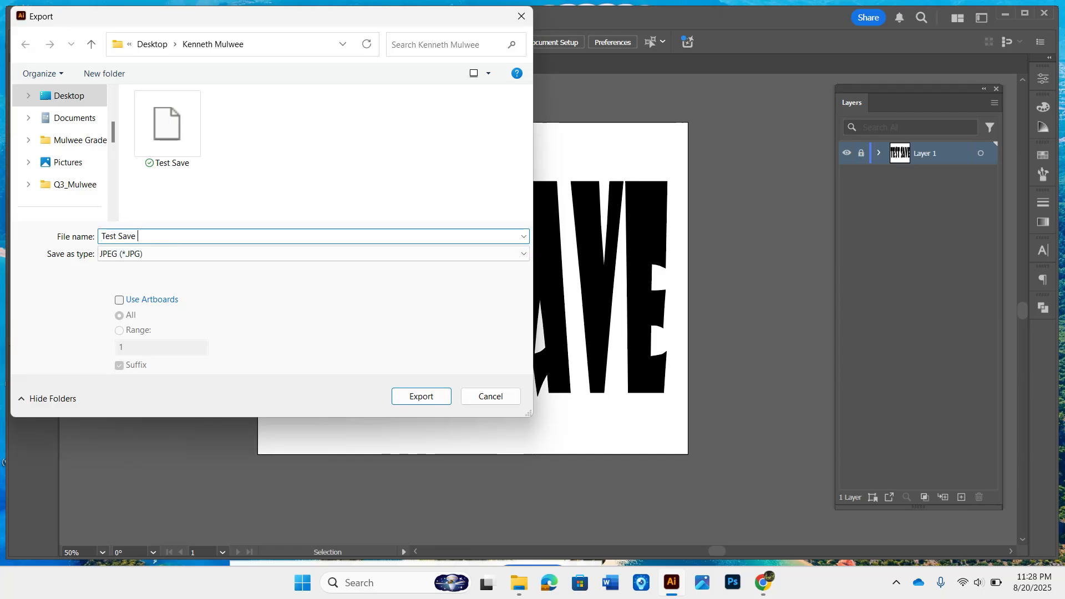
text(Mess Up)
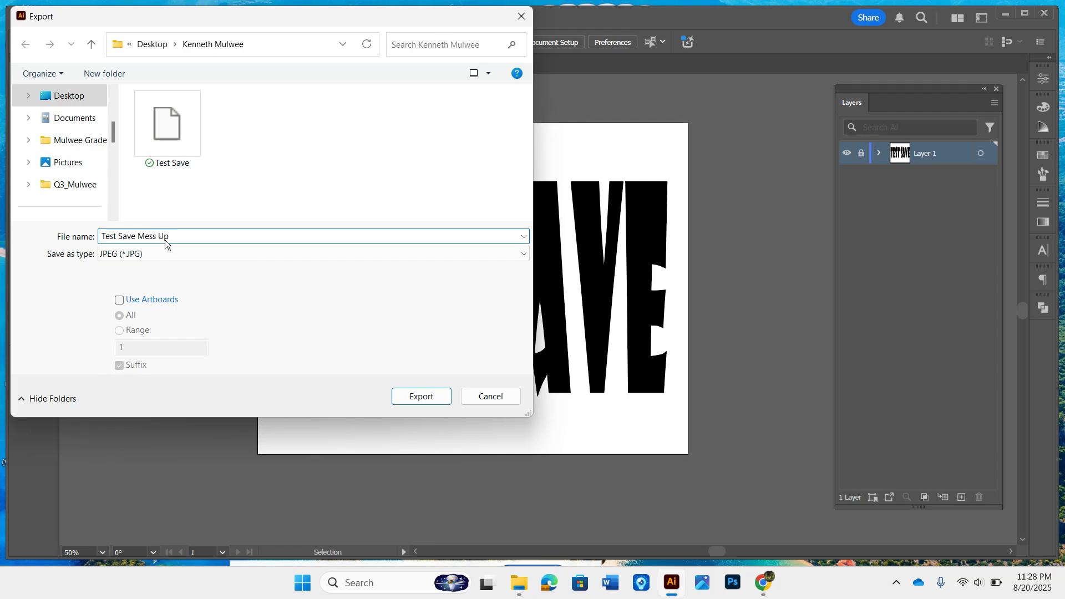
click(413, 396)
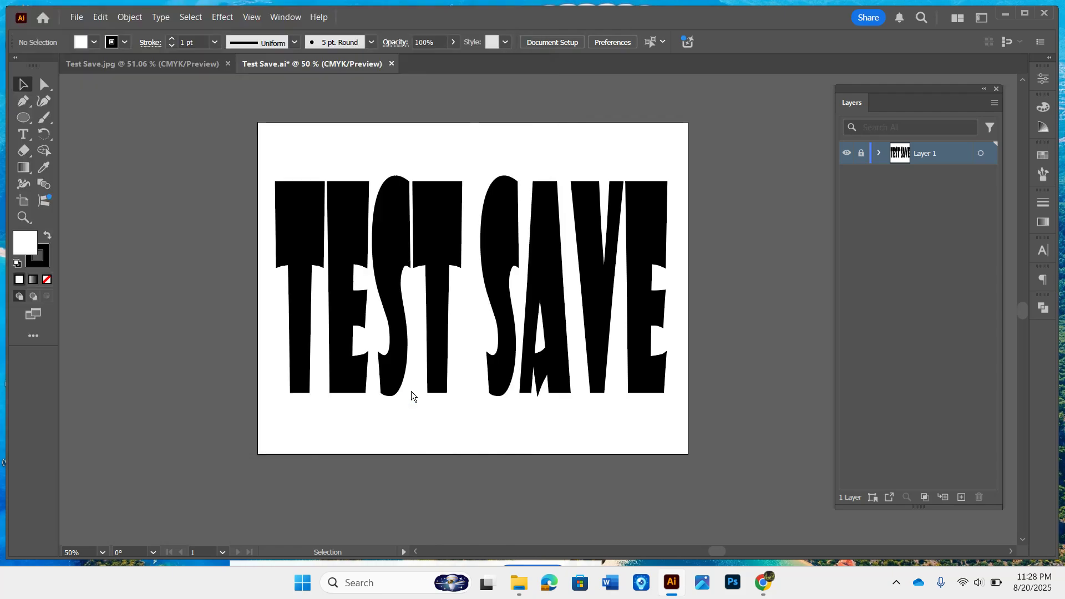
click(588, 473)
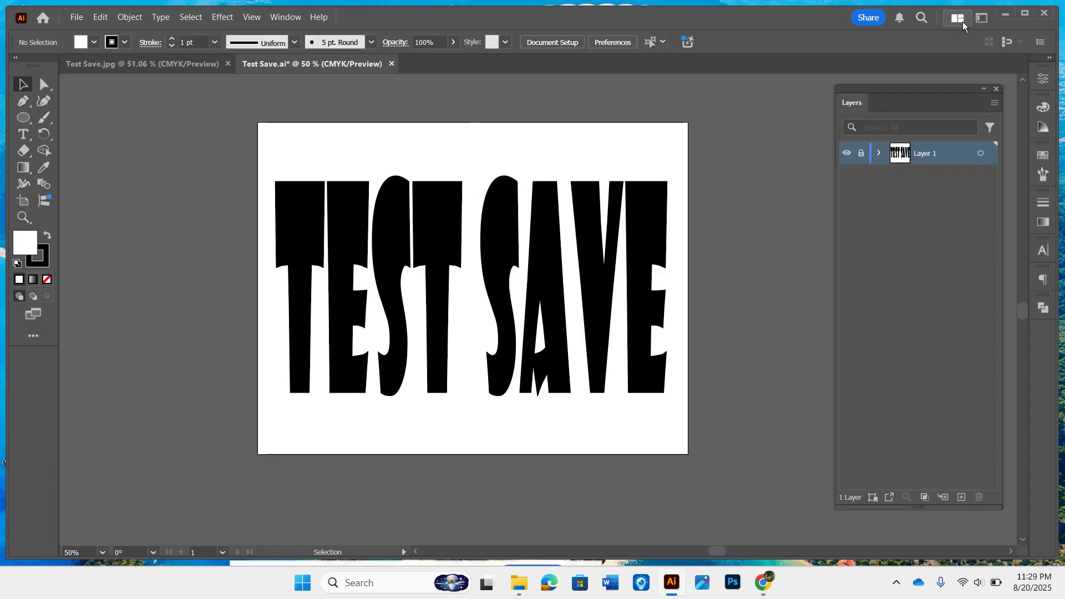
click(1005, 14)
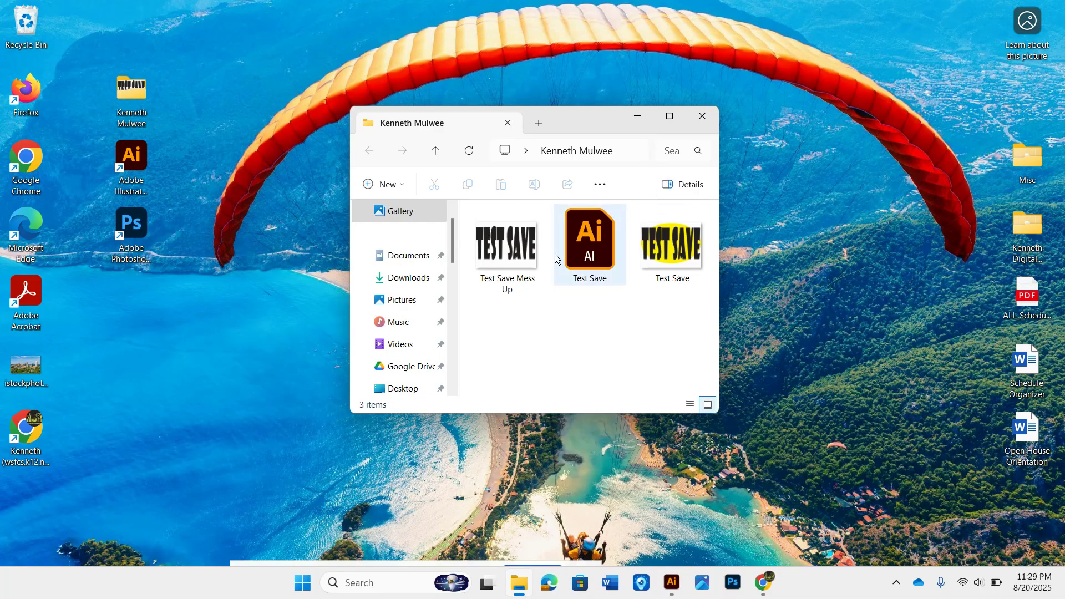
click(513, 253)
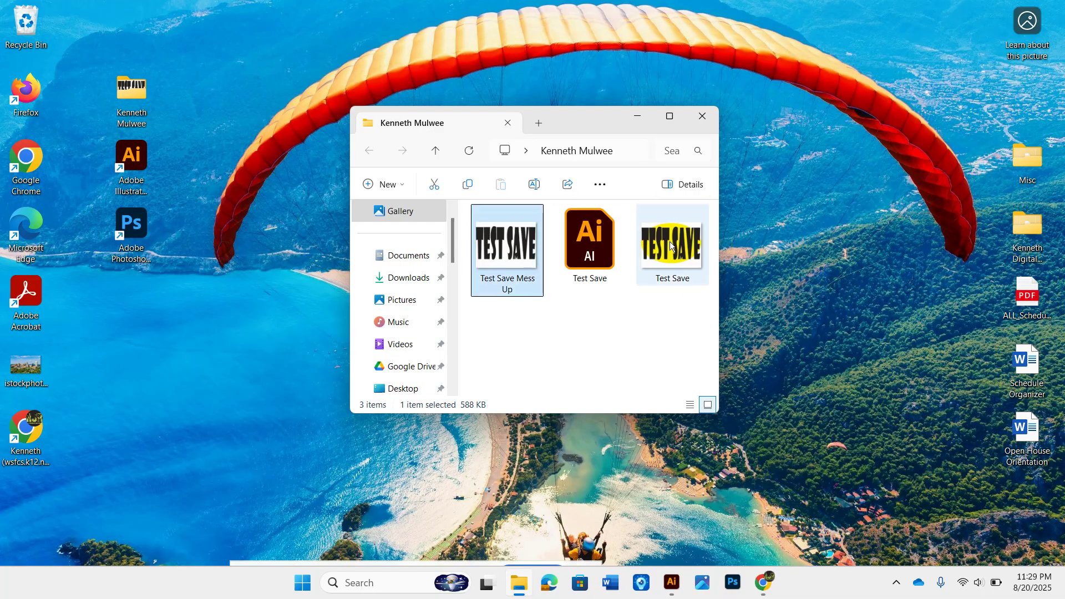
double_click(571, 255)
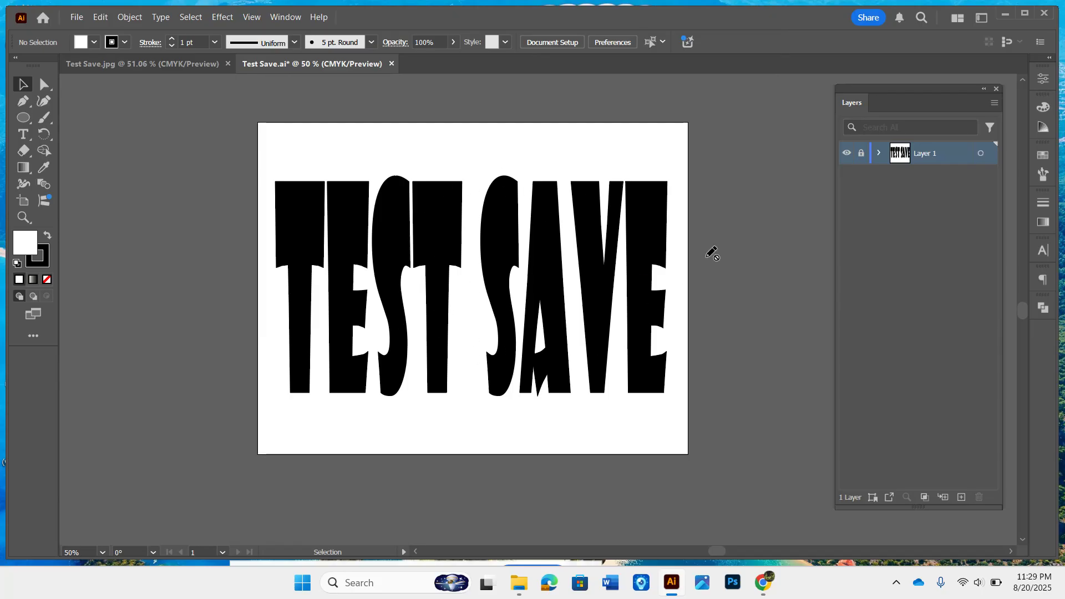
Step: Add a new layer beneath Layer 1 and draw a CMYK Yellow ellipse on it with the Ellipse tool
click(965, 498)
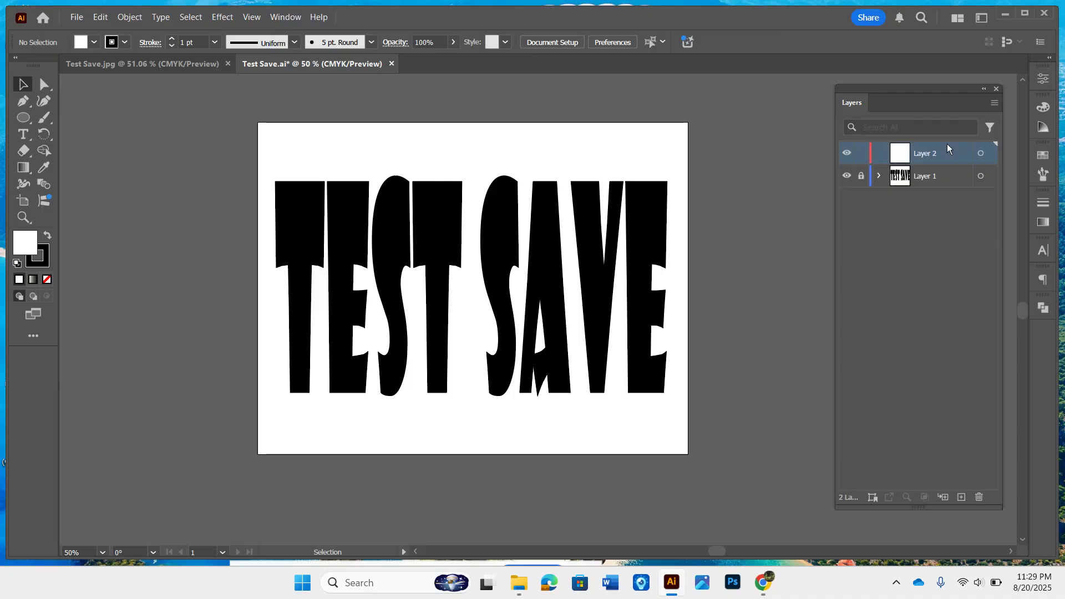
drag(950, 151, 945, 184)
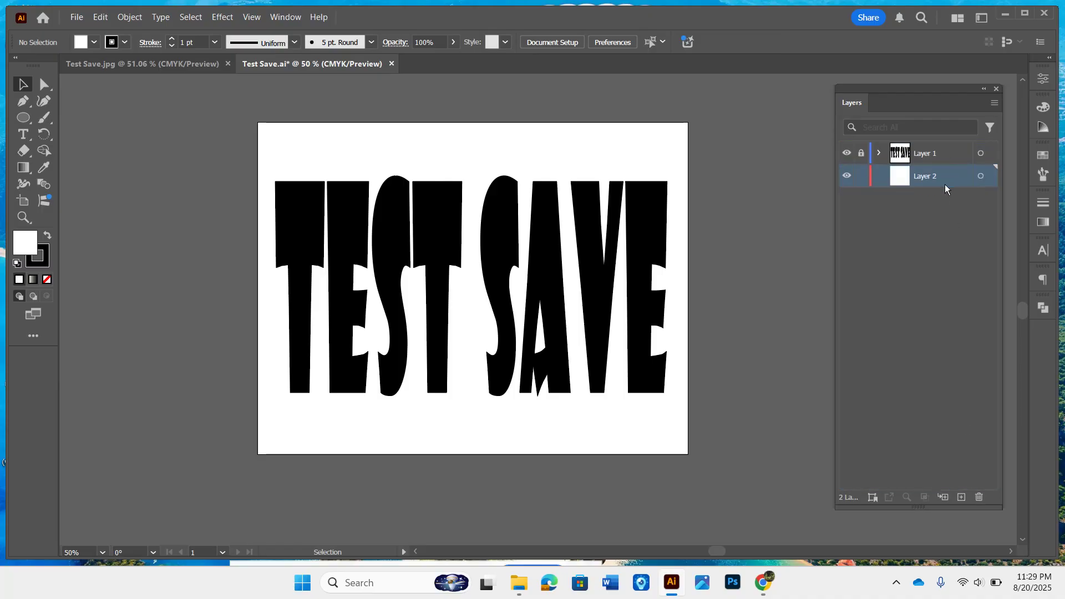
click(20, 120)
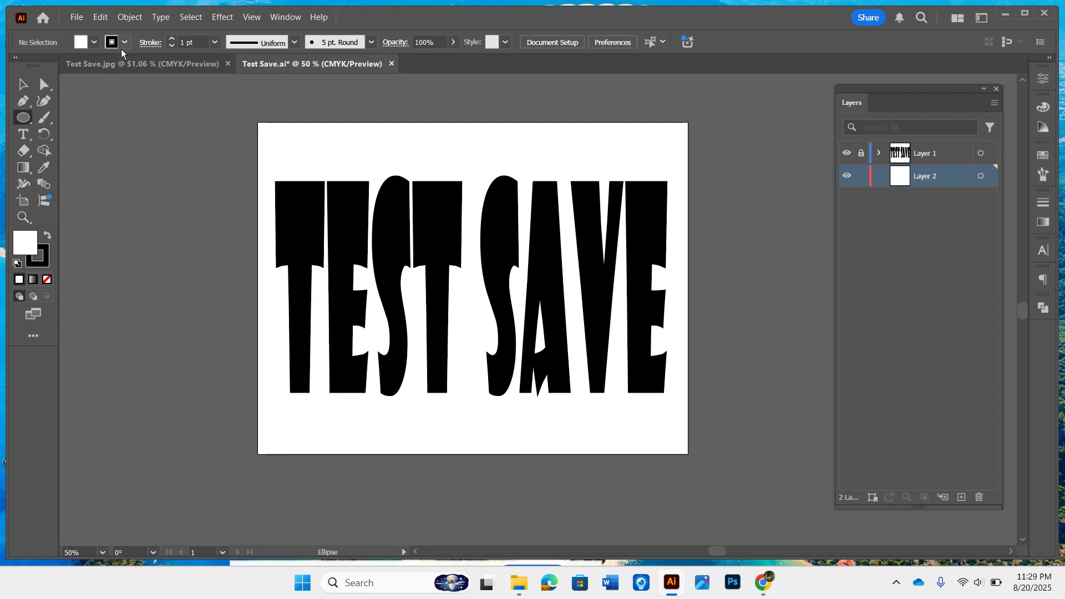
click(94, 45)
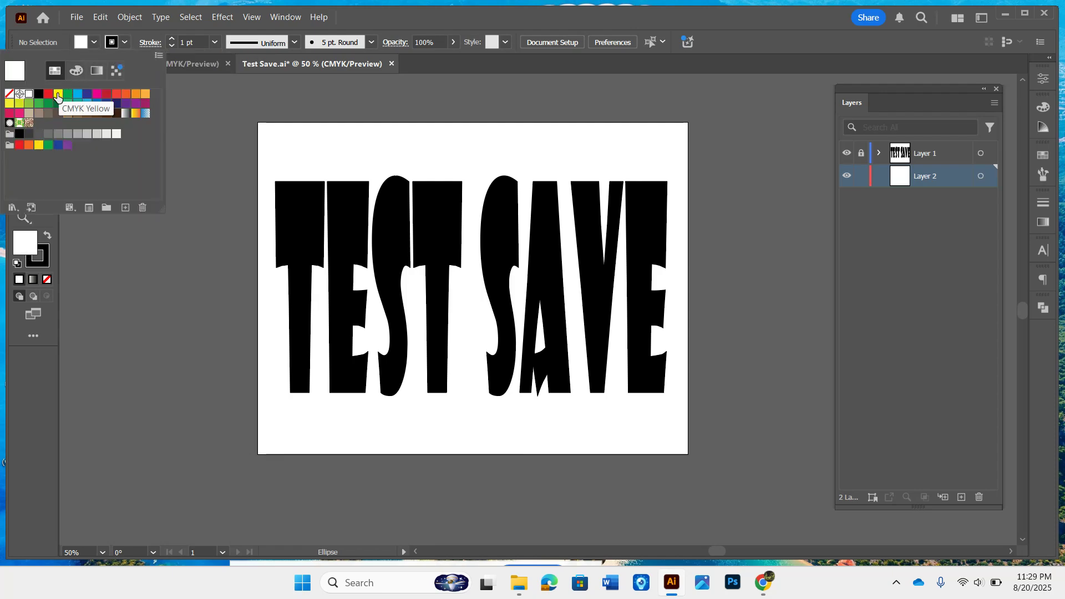
click(58, 94)
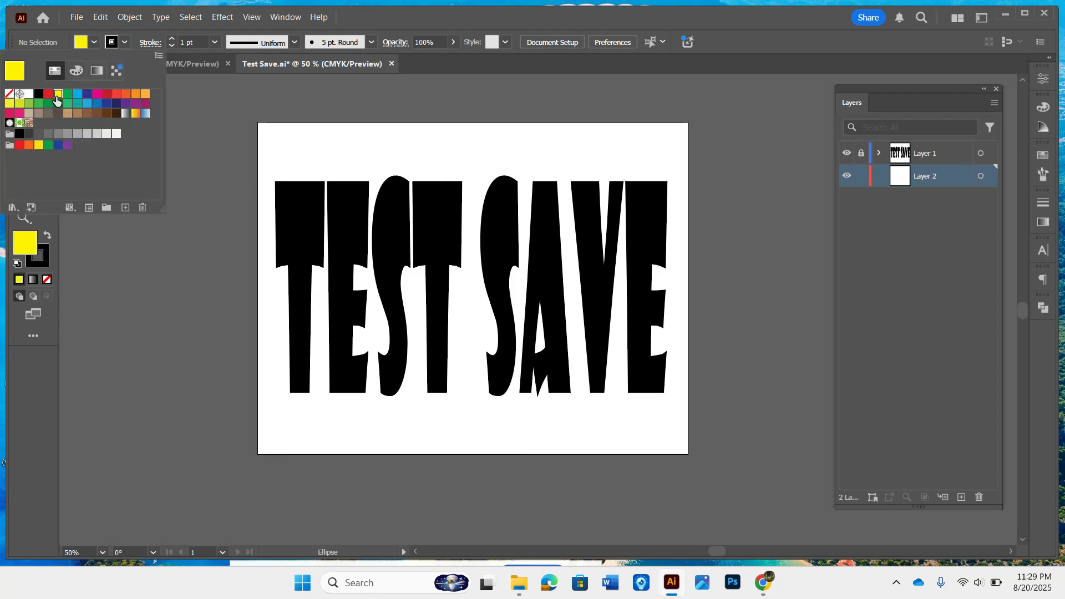
click(273, 280)
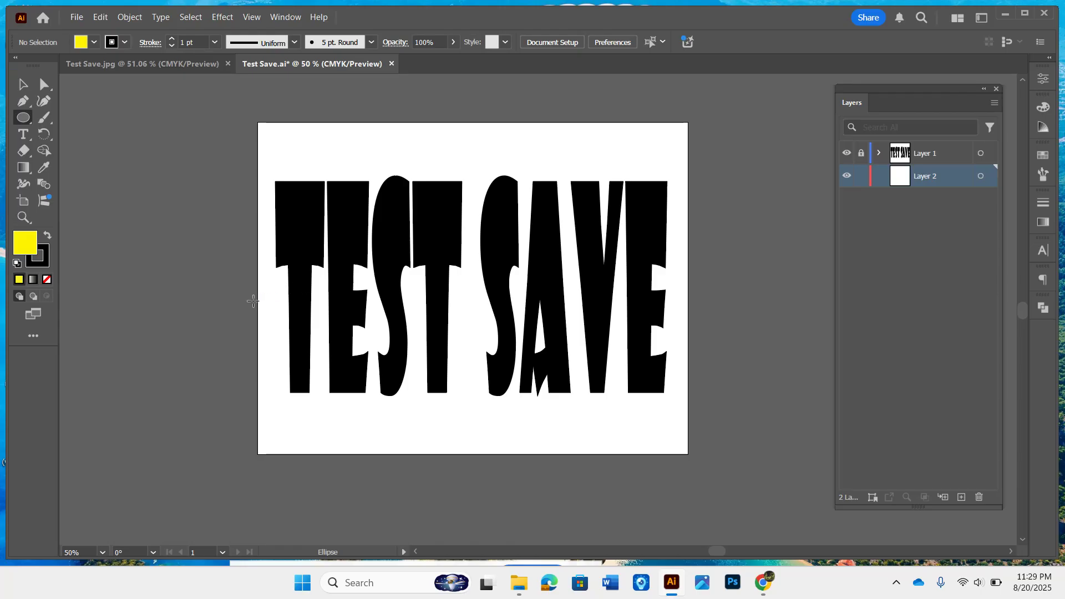
drag(264, 298, 662, 513)
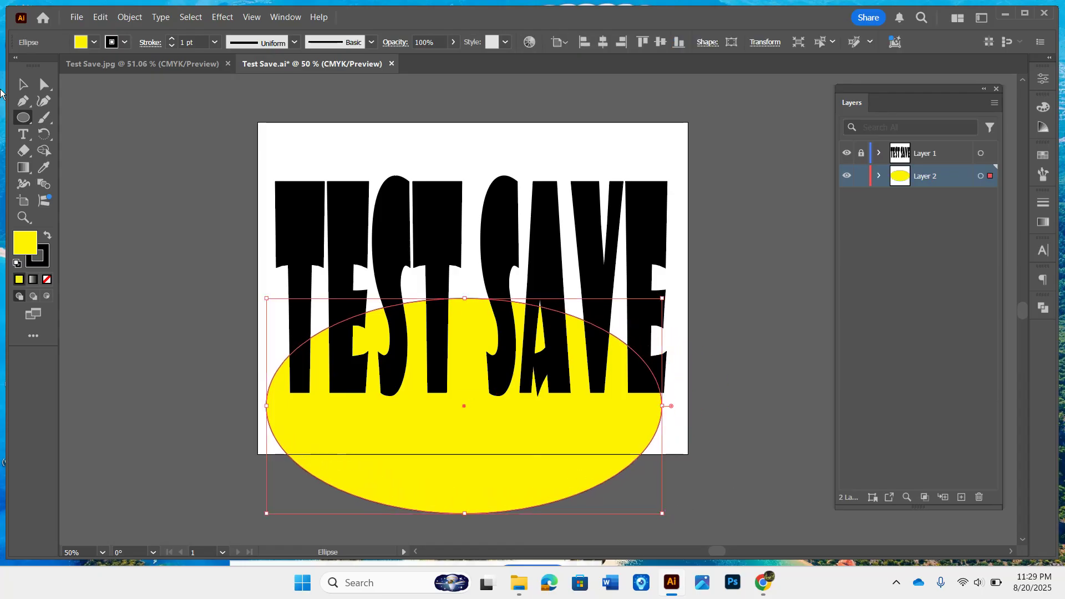
Step: Move the yellow ellipse up so it sits centred behind the TEST SAVE text
click(22, 84)
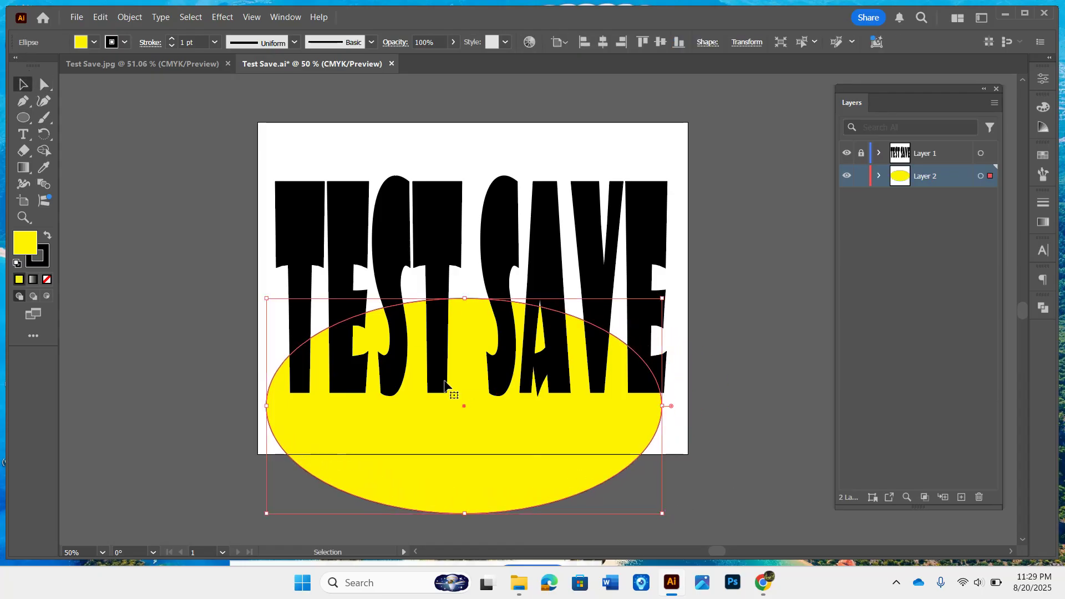
drag(444, 385, 452, 266)
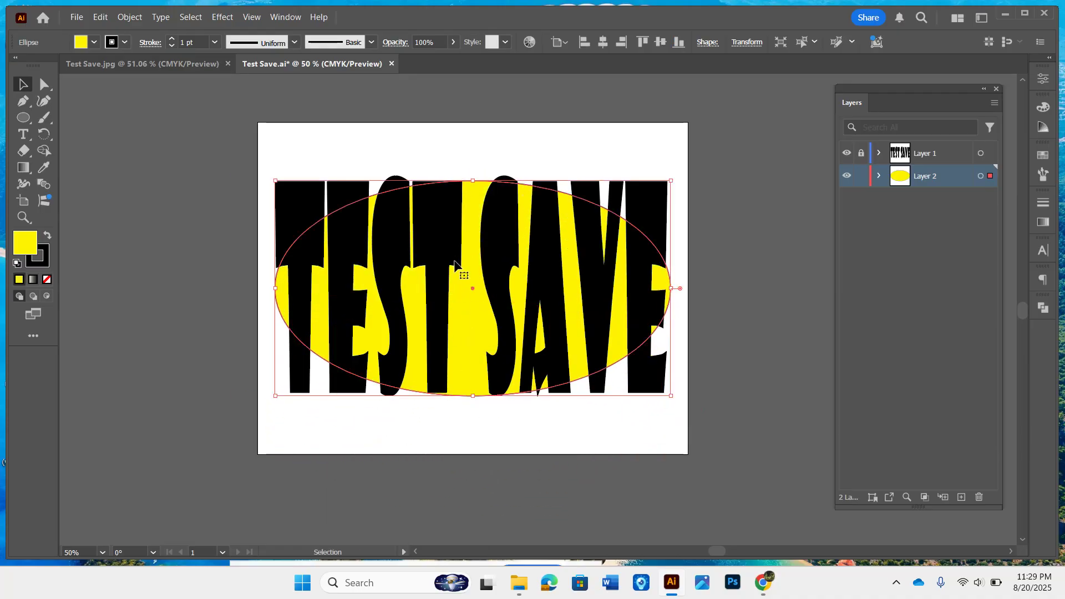
click(792, 251)
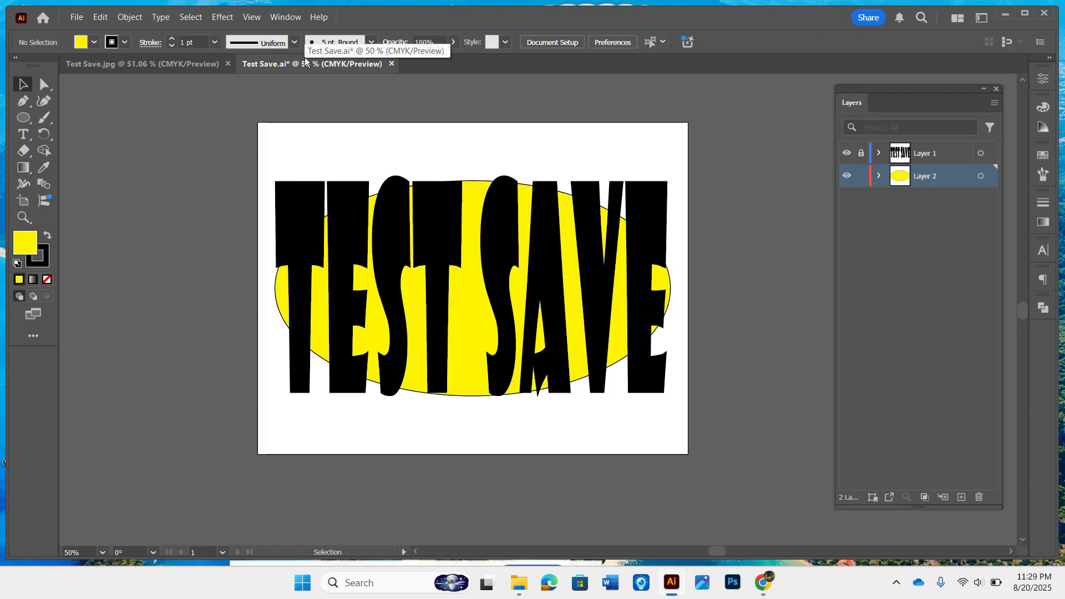
click(1005, 14)
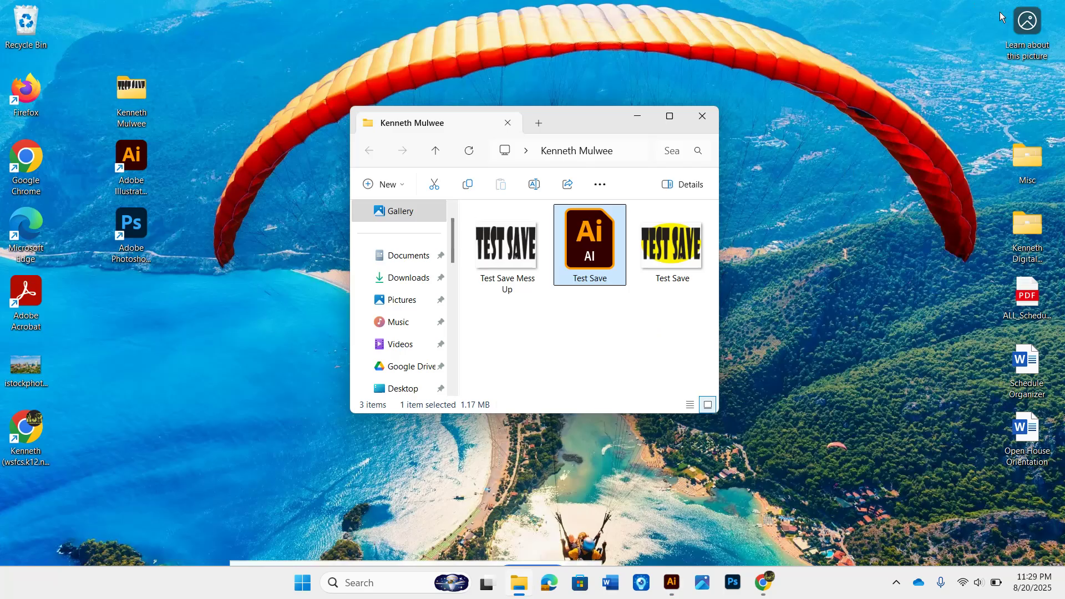
click(491, 265)
right_click(491, 265)
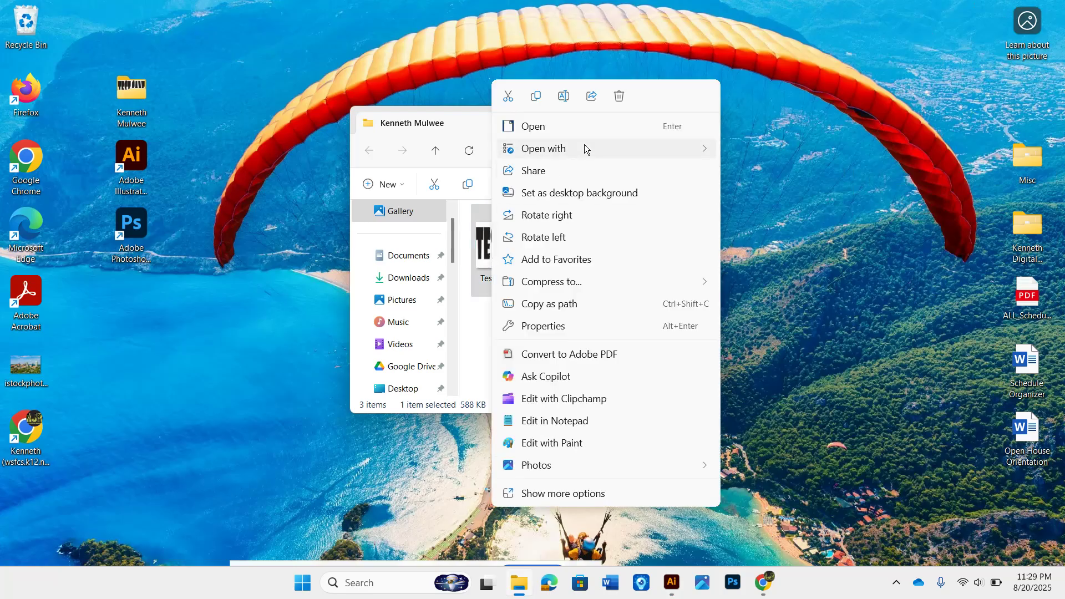
click(615, 97)
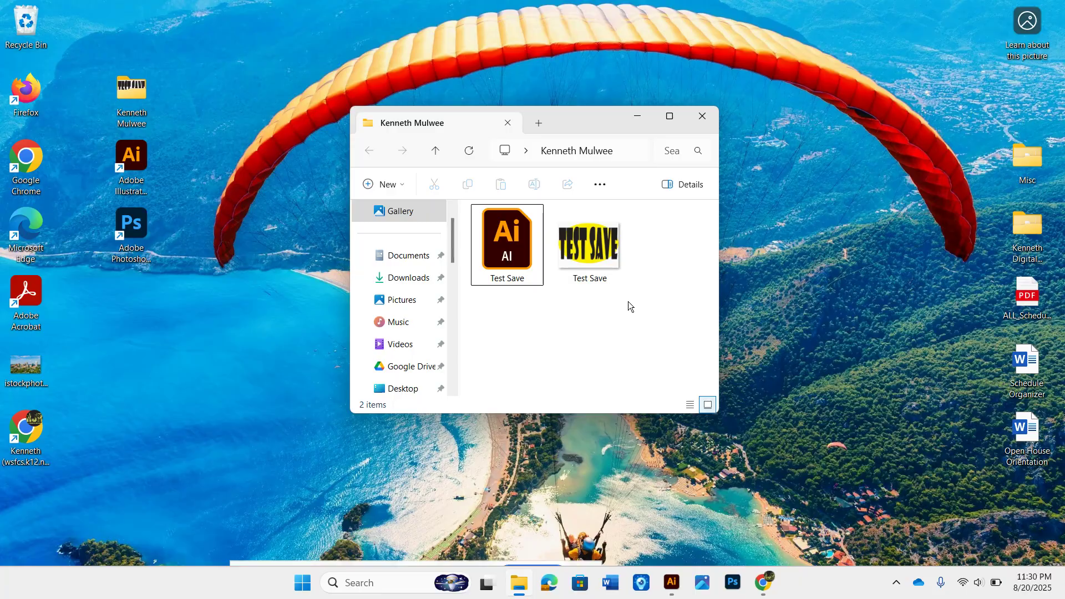
key(super+shift+s)
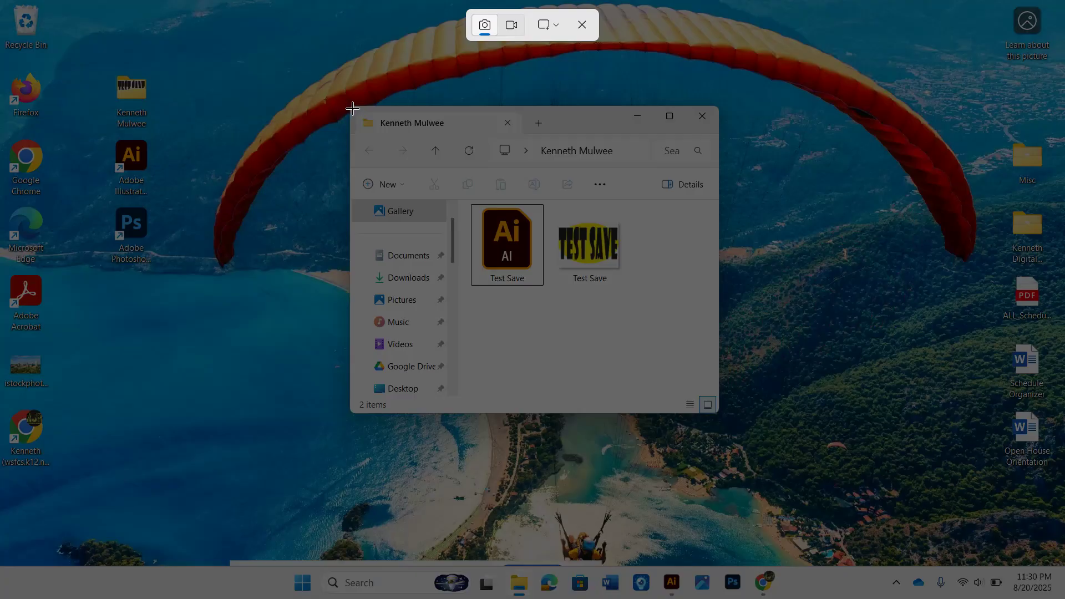
drag(350, 108, 717, 410)
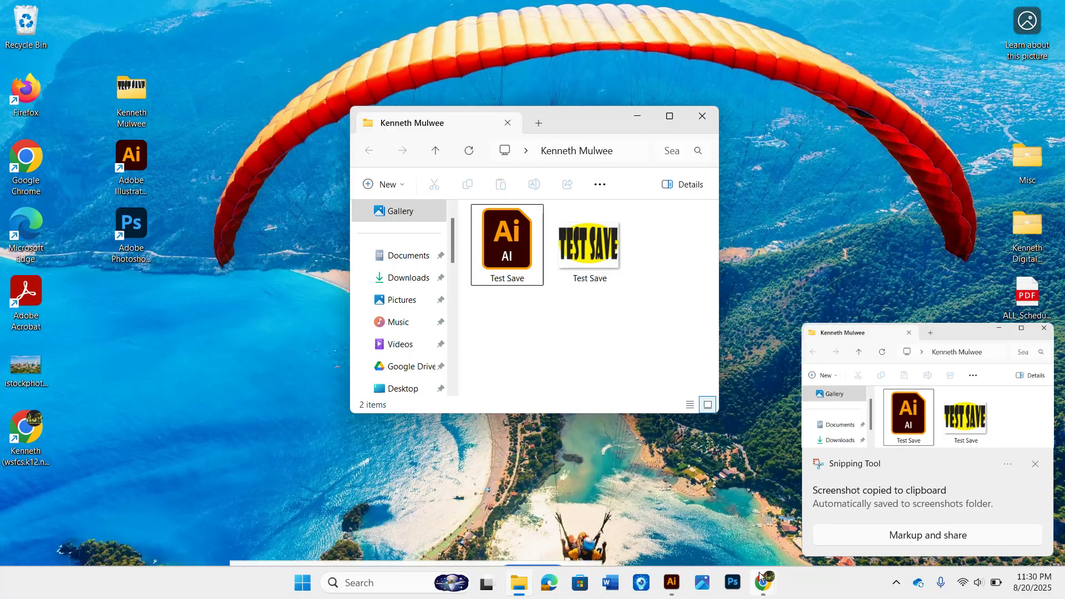
mouse_move(762, 580)
click(741, 546)
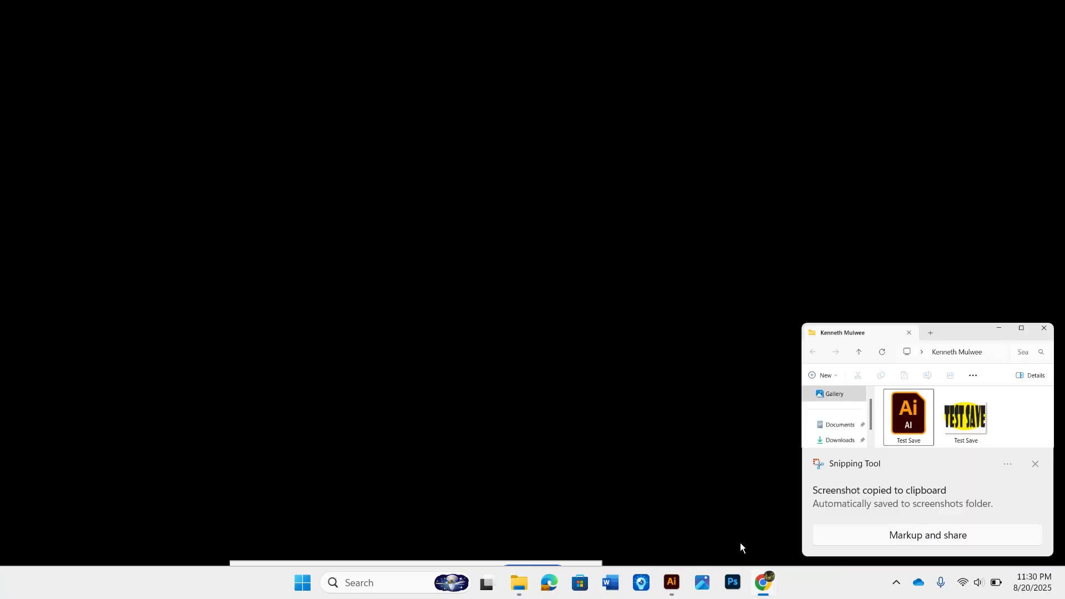
click(1044, 328)
Step: Upload the folder screenshot Screenshot 2025-08-20 233032.png as an image into the assignment's text entry
click(634, 382)
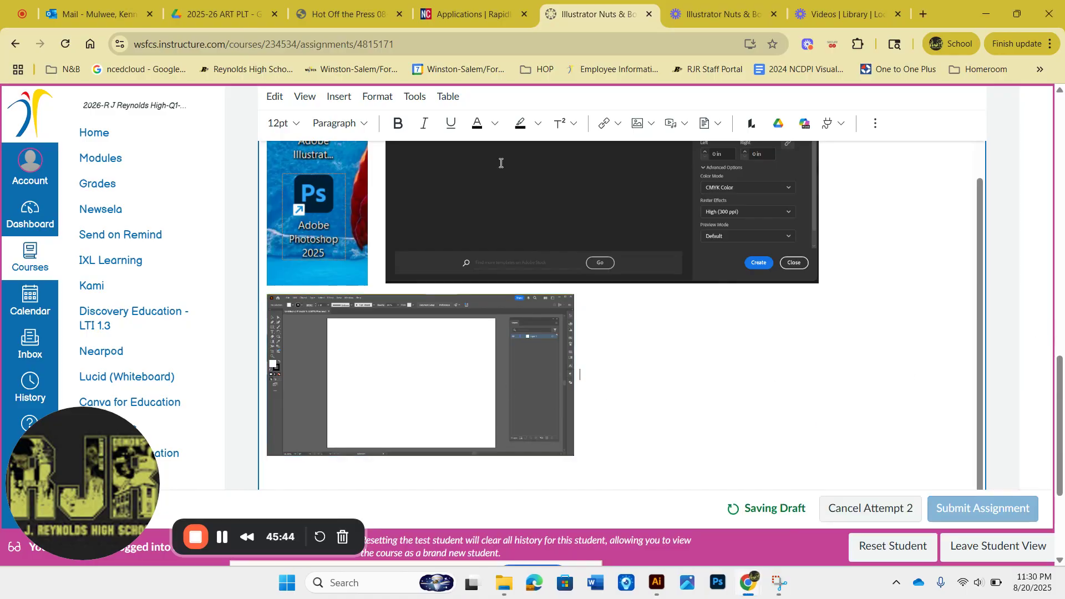
click(649, 125)
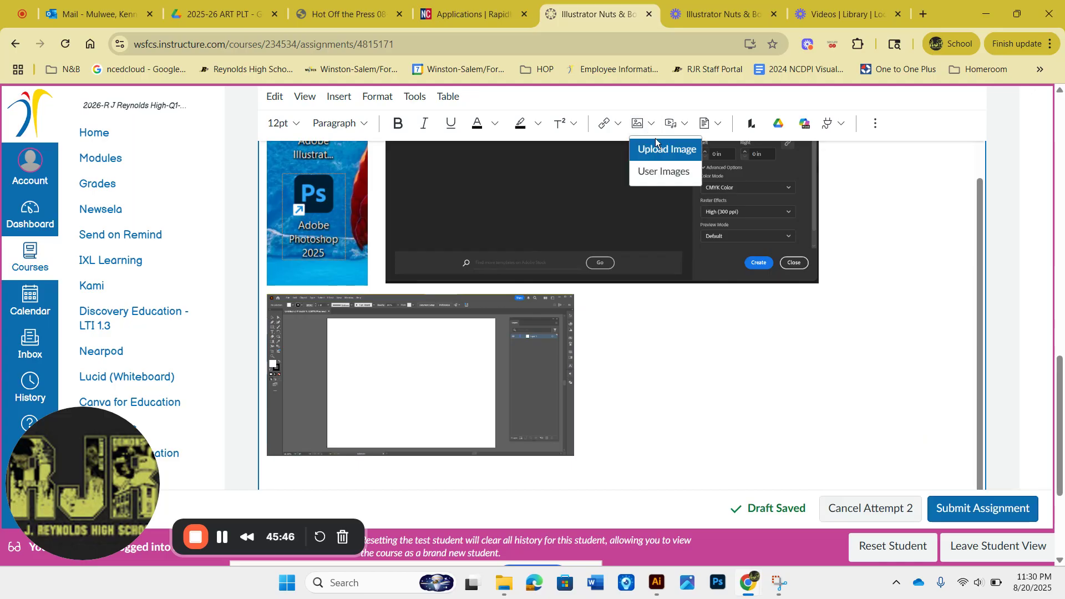
click(656, 146)
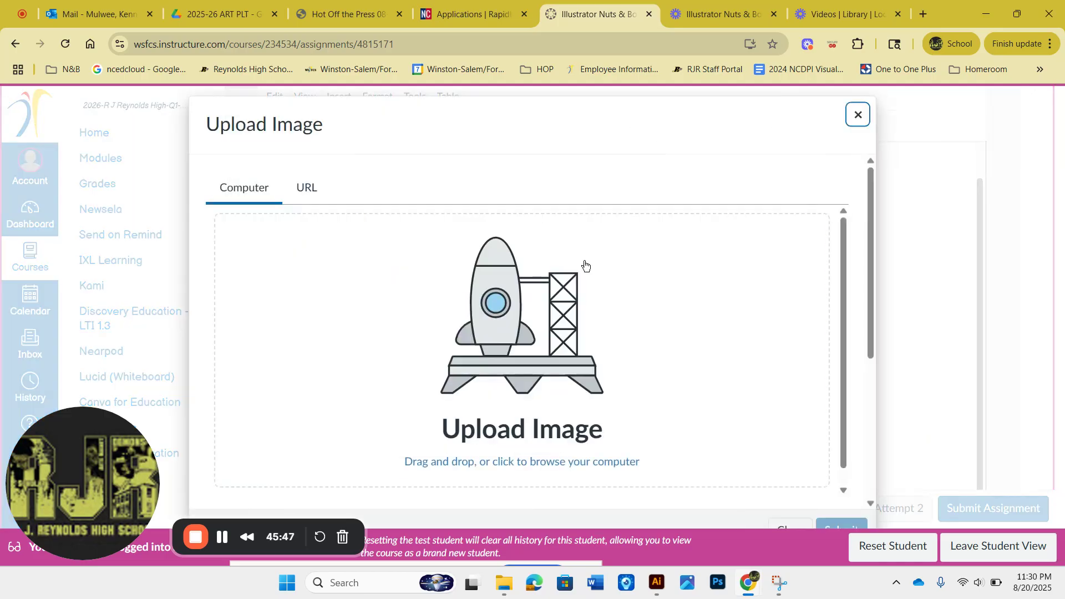
scroll(551, 330, down, 1)
click(551, 330)
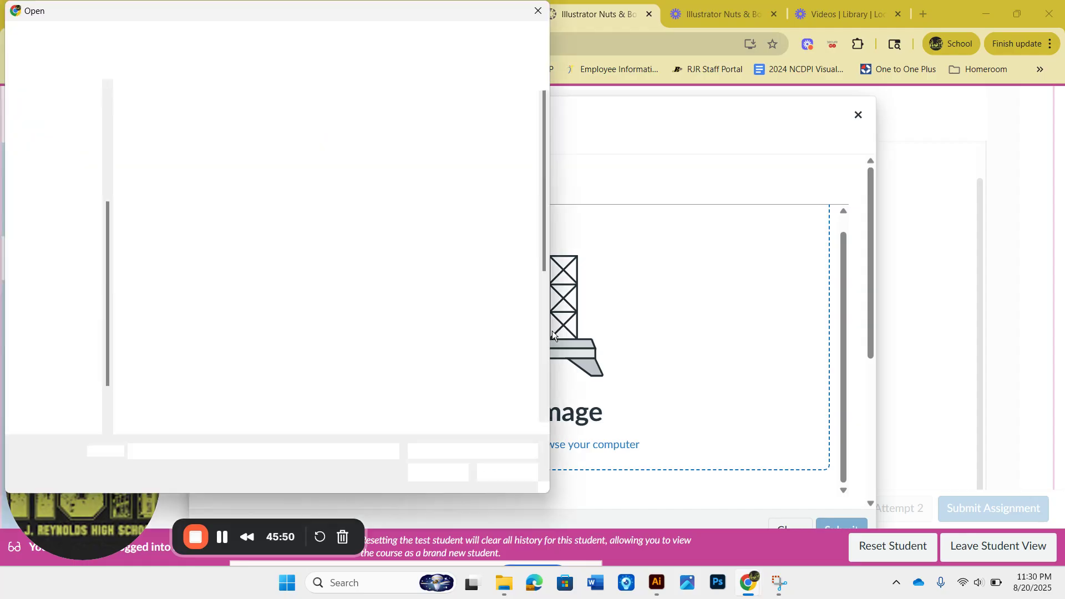
scroll(437, 364, down, 5)
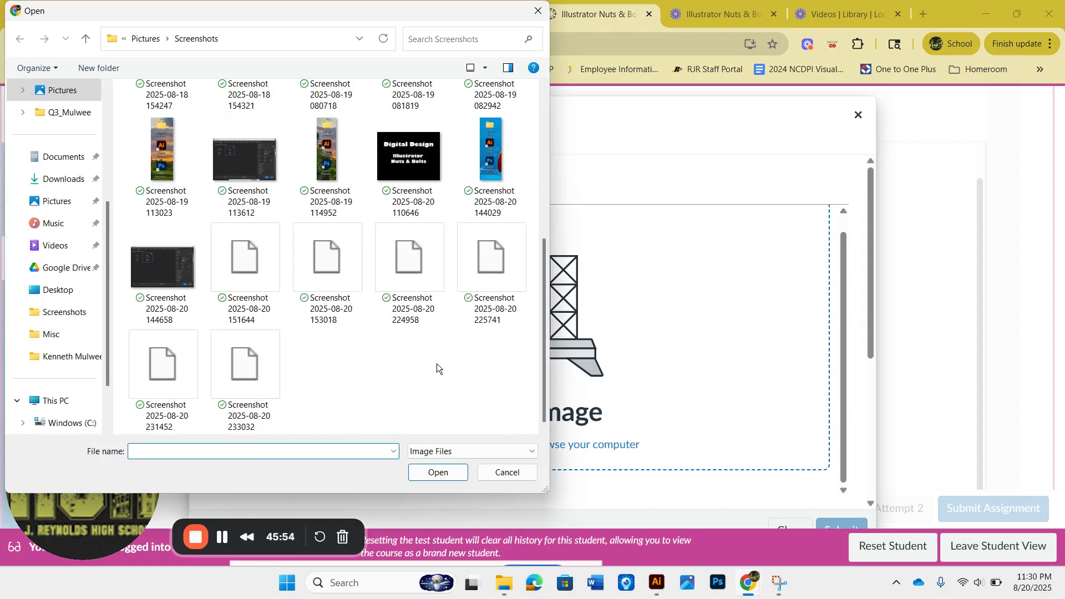
scroll(437, 364, up, 5)
scroll(437, 363, down, 5)
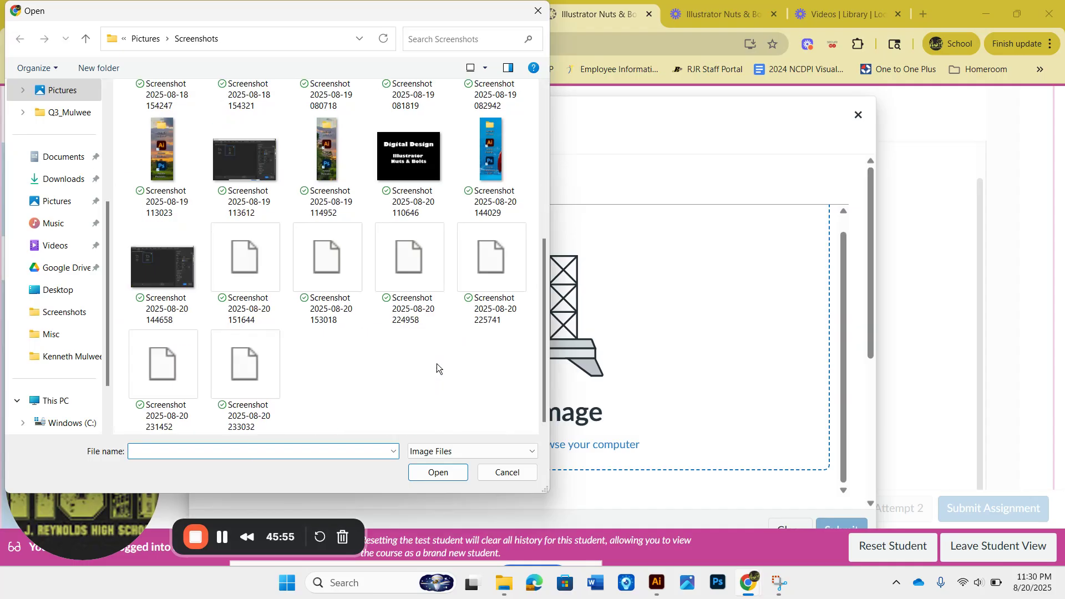
click(260, 371)
click(449, 472)
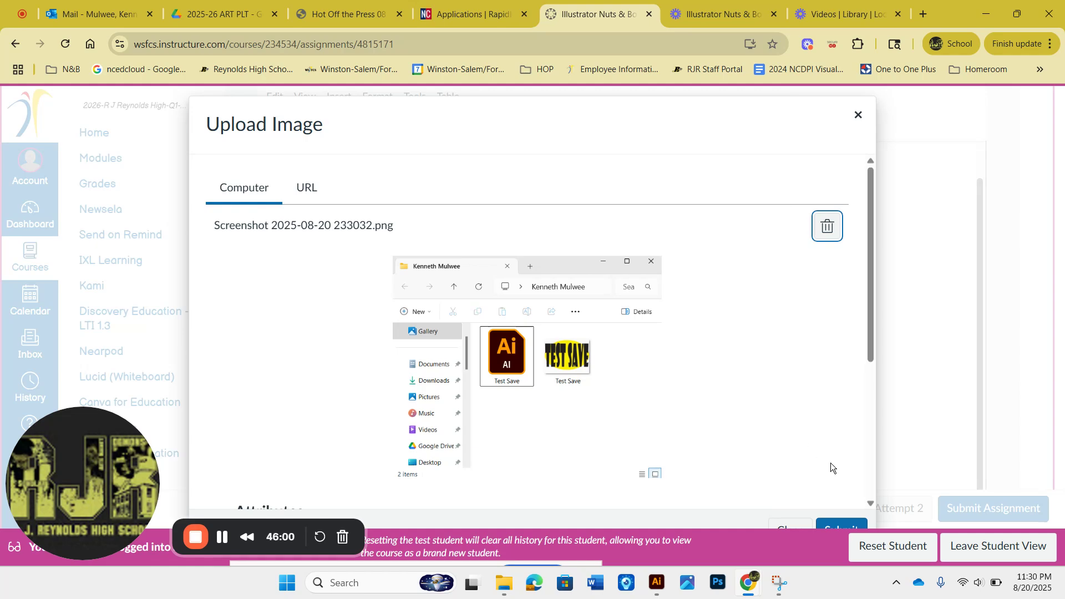
click(838, 524)
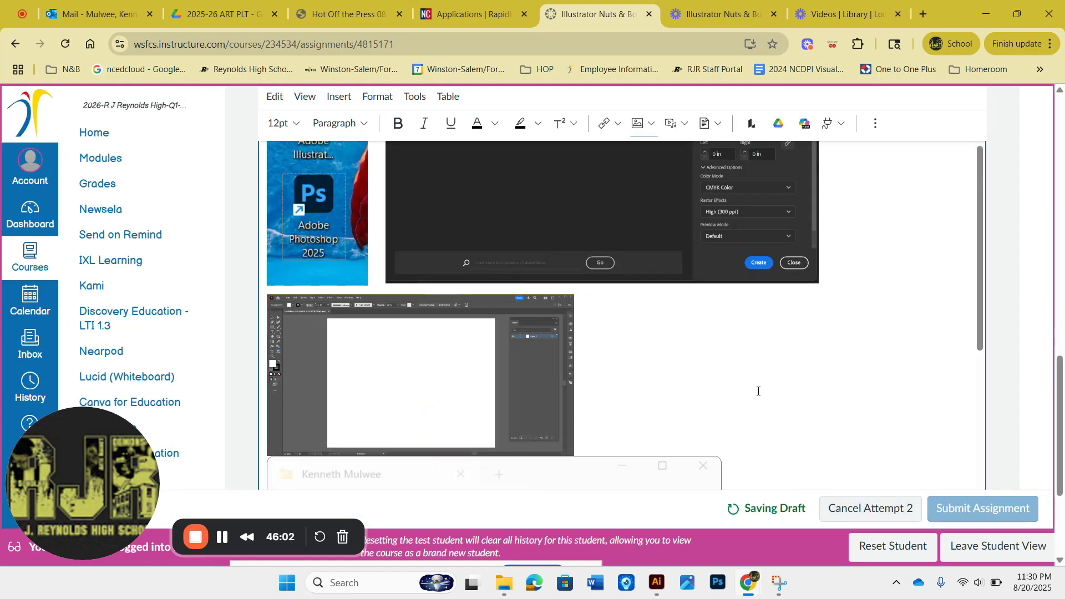
Step: Resize the inserted folder screenshot smaller so it sits beside the Illustrator screenshot
click(623, 452)
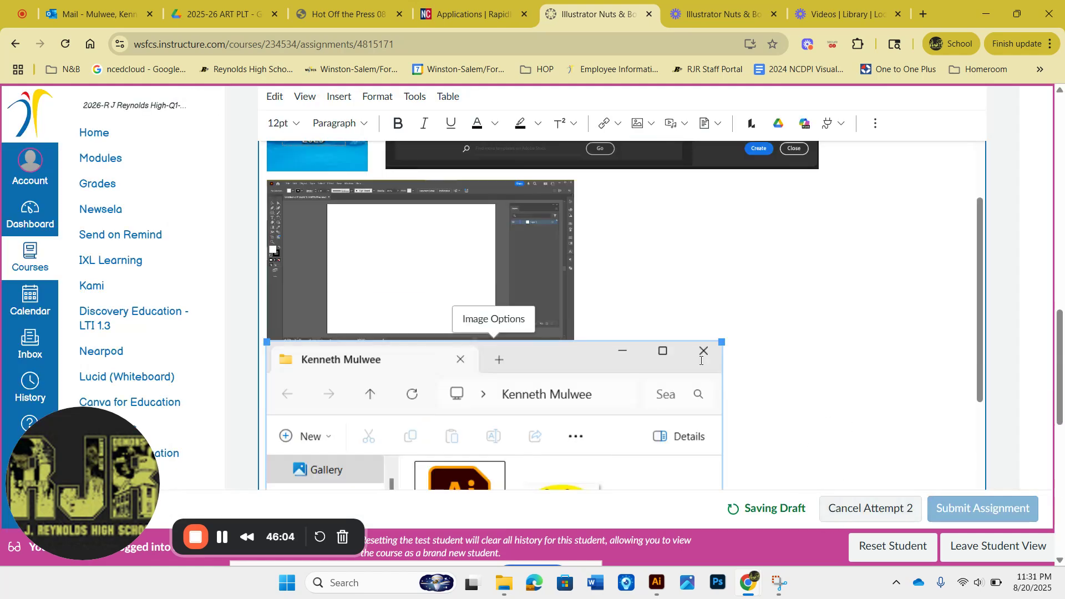
drag(721, 342, 524, 432)
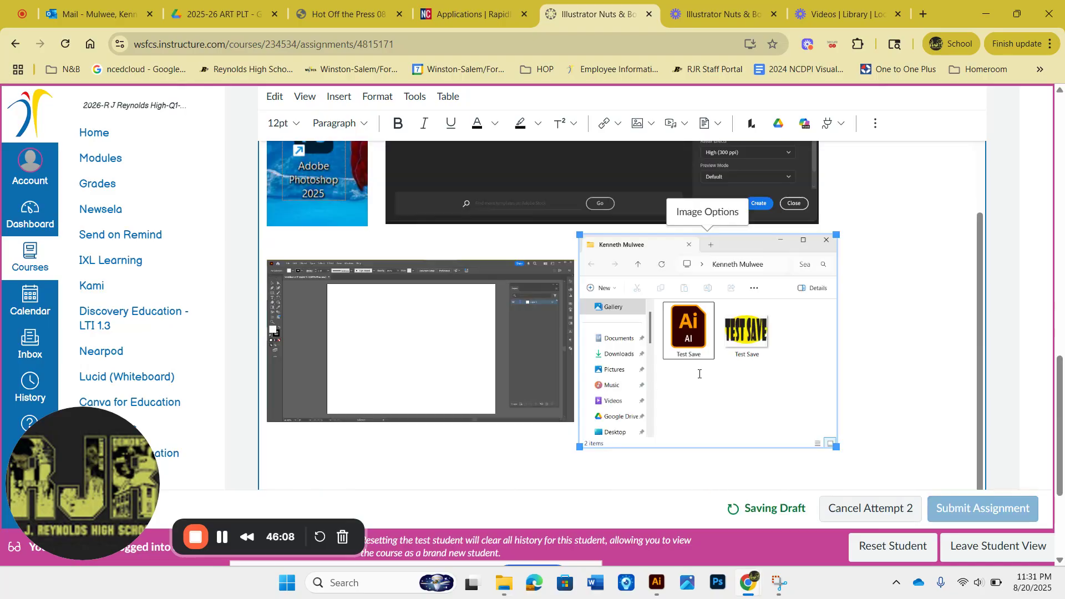
click(871, 395)
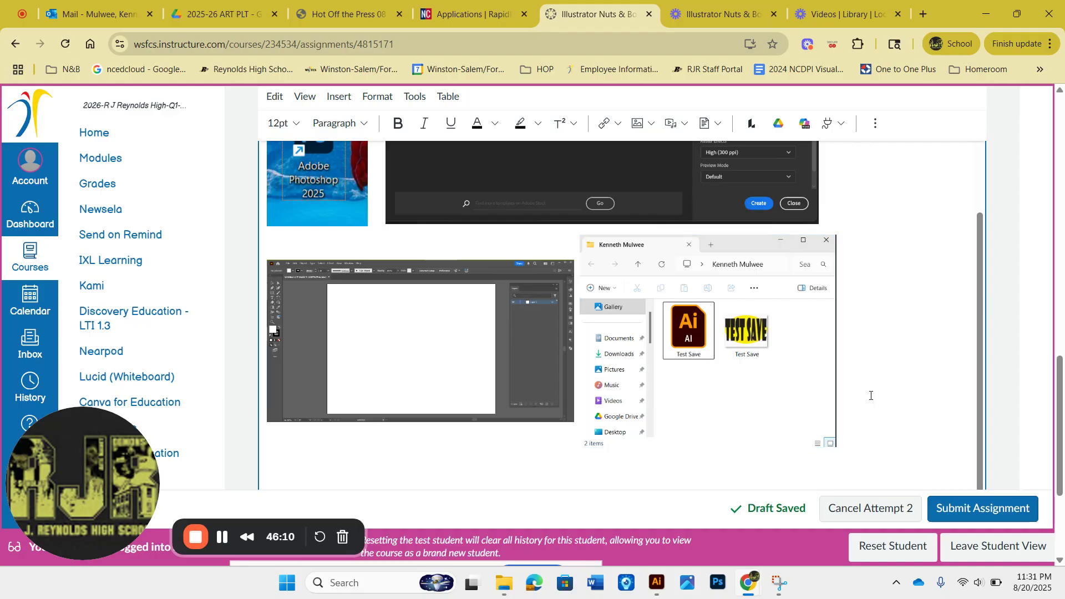
Step: Submit the assignment
scroll(870, 396, up, 5)
scroll(871, 396, down, 5)
scroll(871, 395, up, 1)
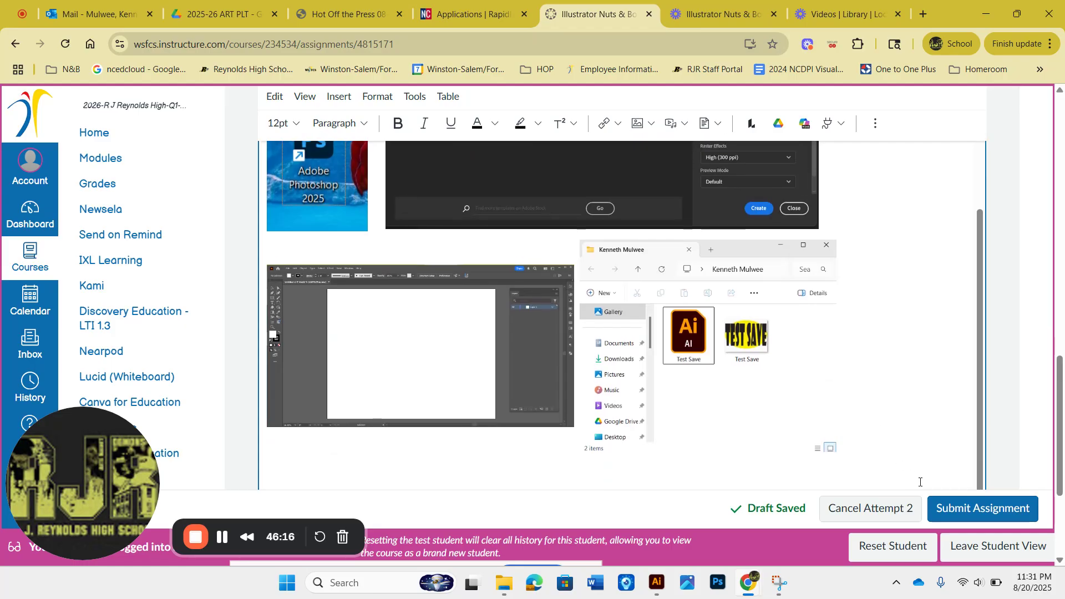
click(953, 508)
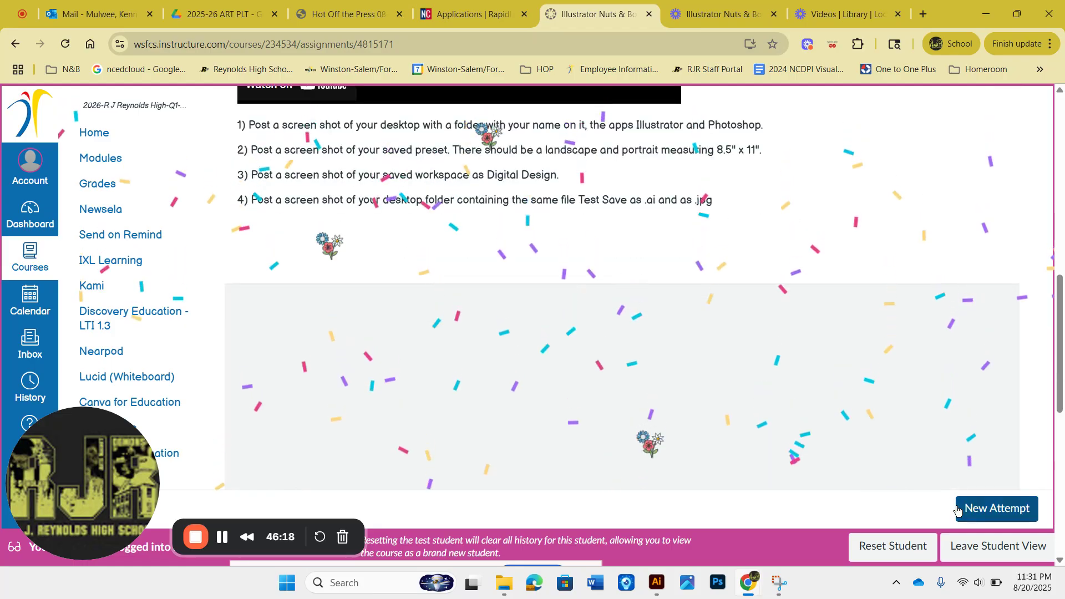
Step: Scroll through the submitted attempt to review the instructions and posted screenshots
scroll(930, 384, down, 2)
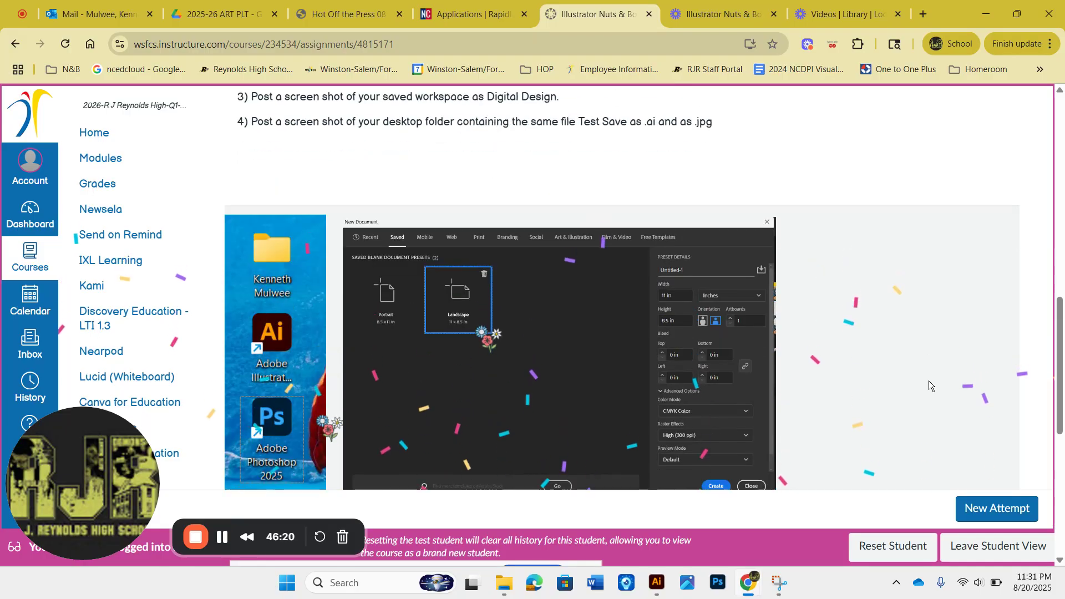
scroll(928, 380, down, 4)
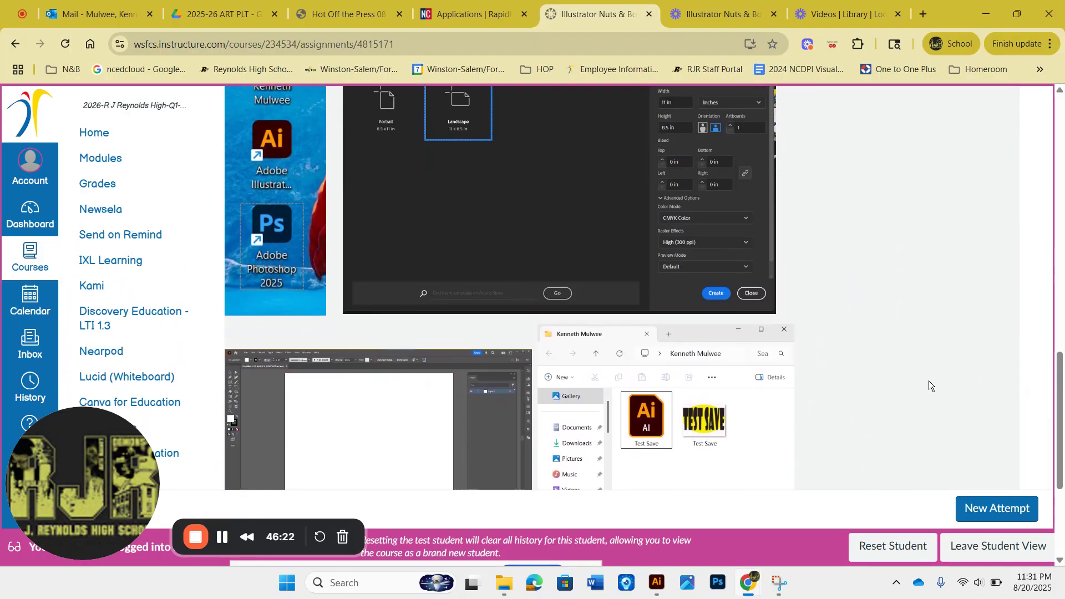
scroll(928, 381, down, 1)
scroll(928, 381, up, 2)
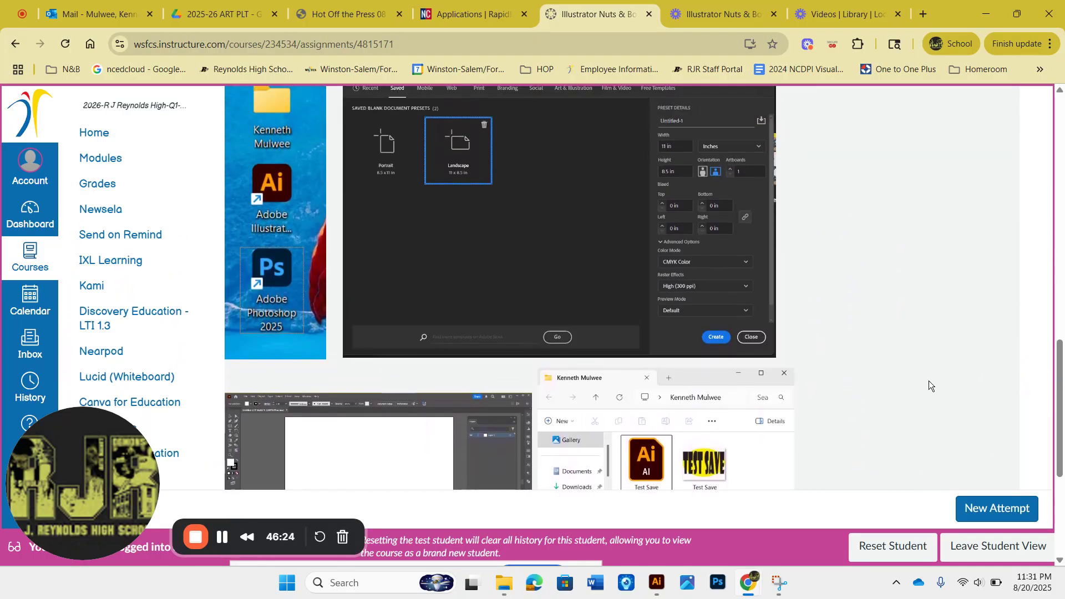
scroll(928, 381, up, 1)
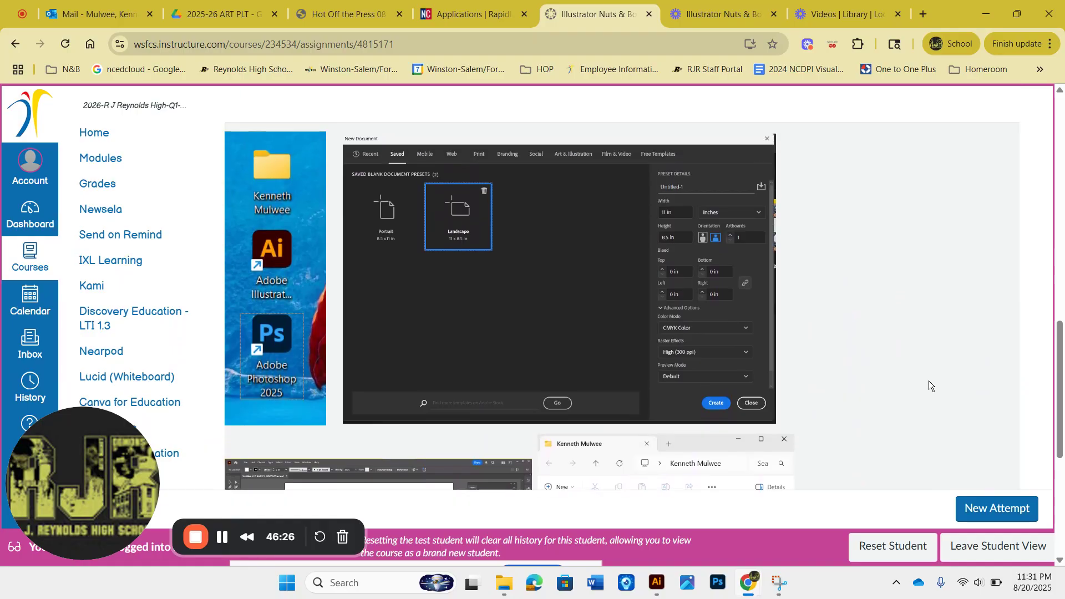
scroll(928, 380, up, 10)
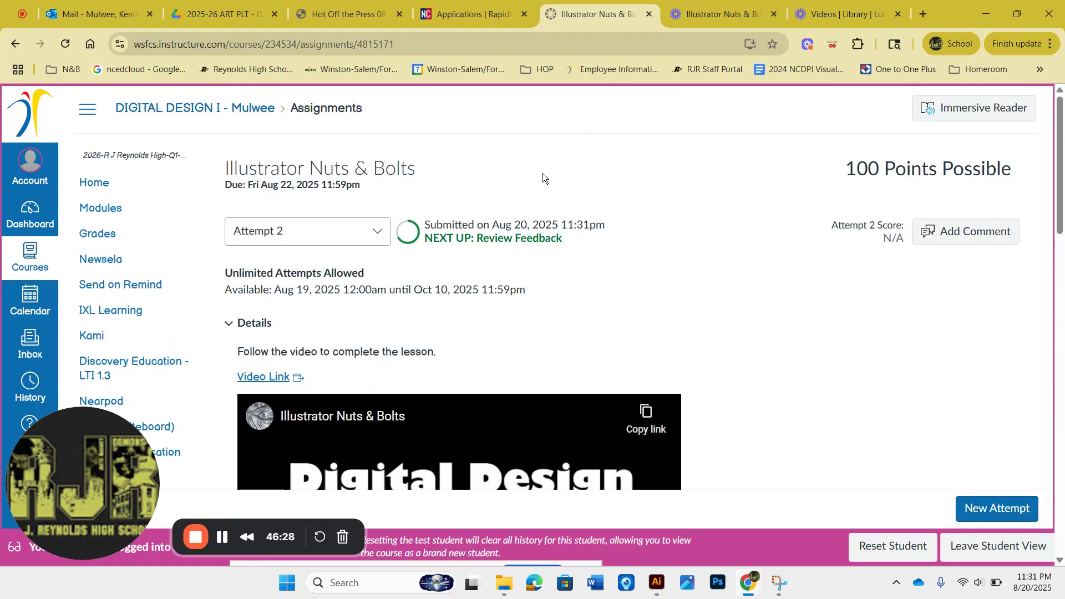
scroll(809, 262, down, 5)
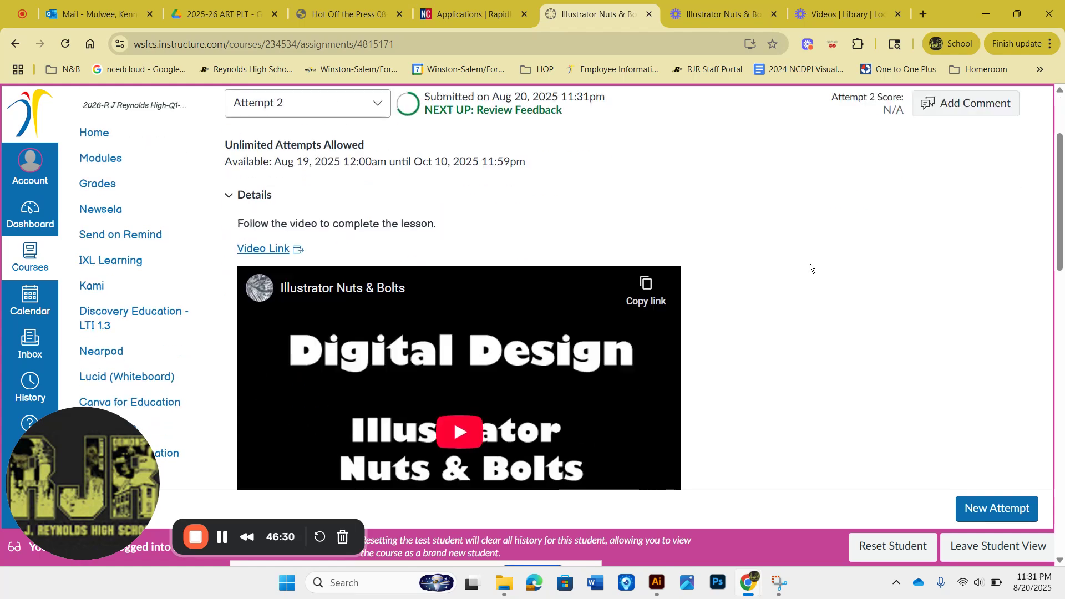
scroll(808, 263, down, 8)
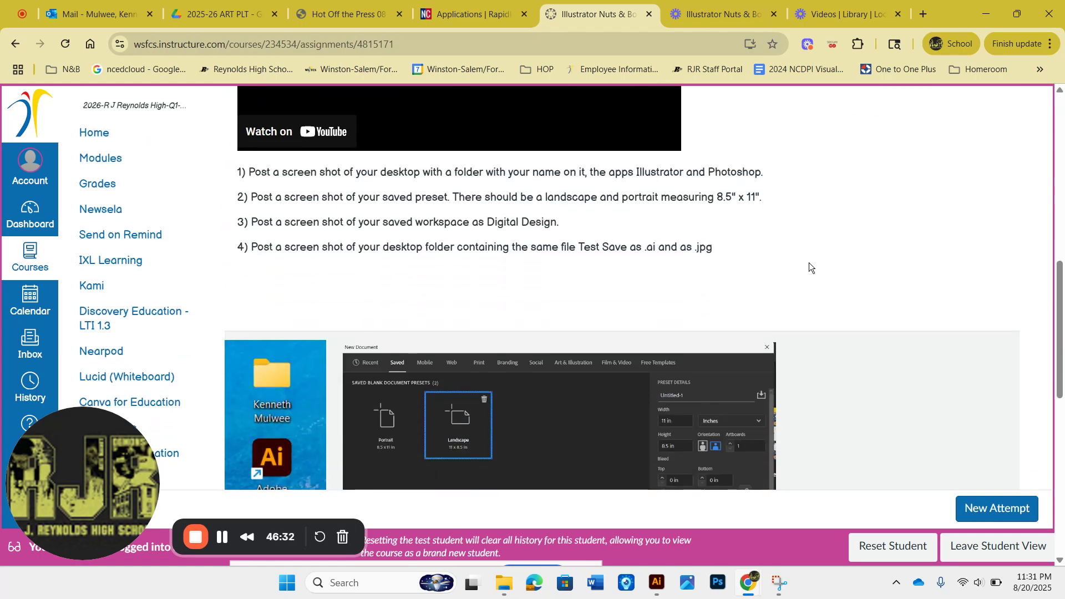
scroll(808, 261, down, 1)
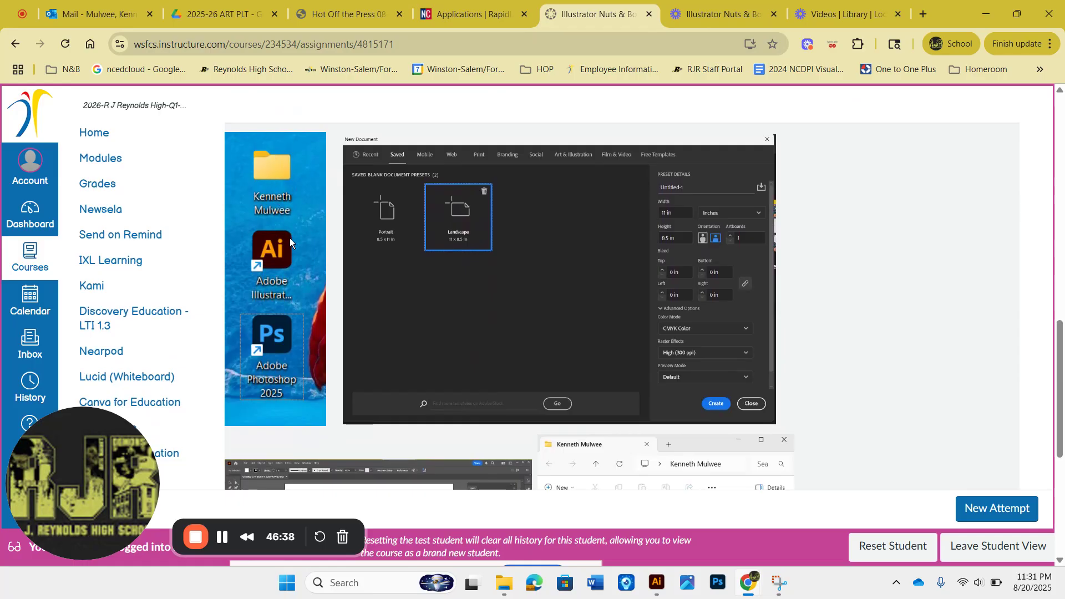
scroll(290, 238, down, 1)
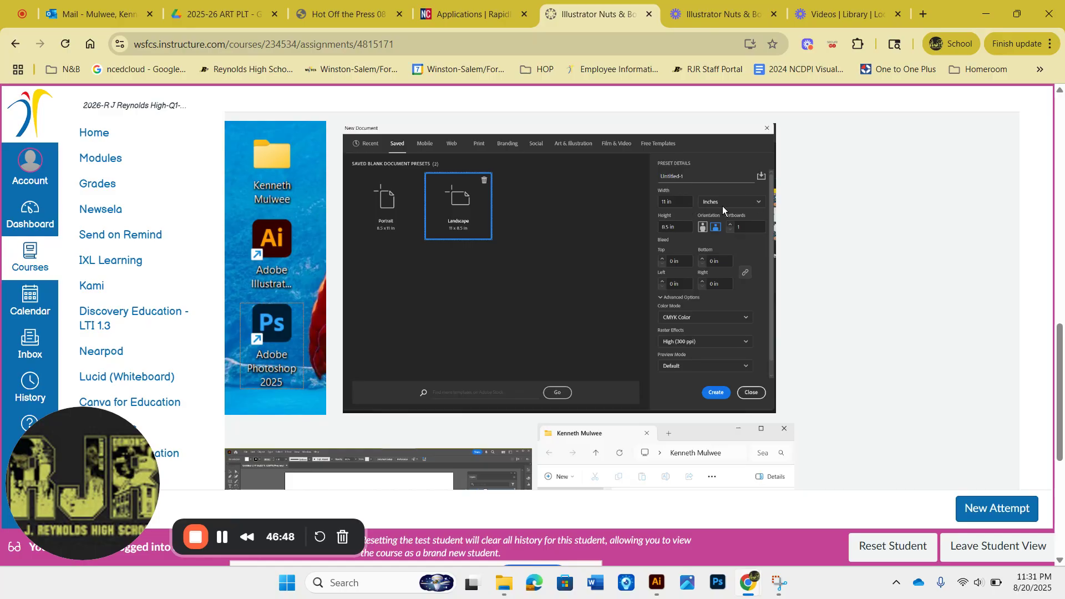
scroll(722, 205, down, 3)
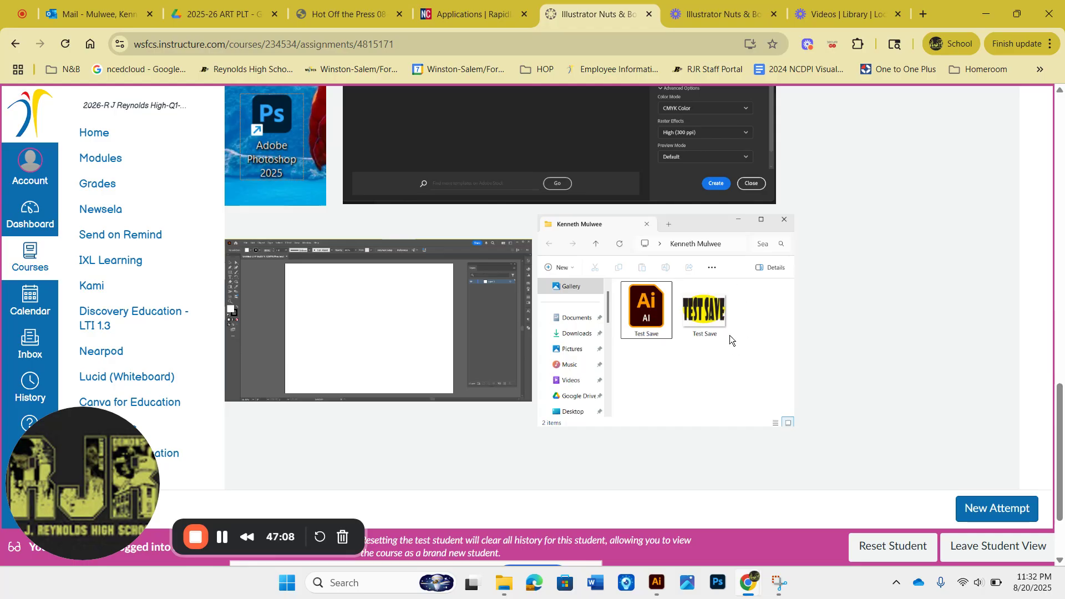
scroll(730, 335, up, 2)
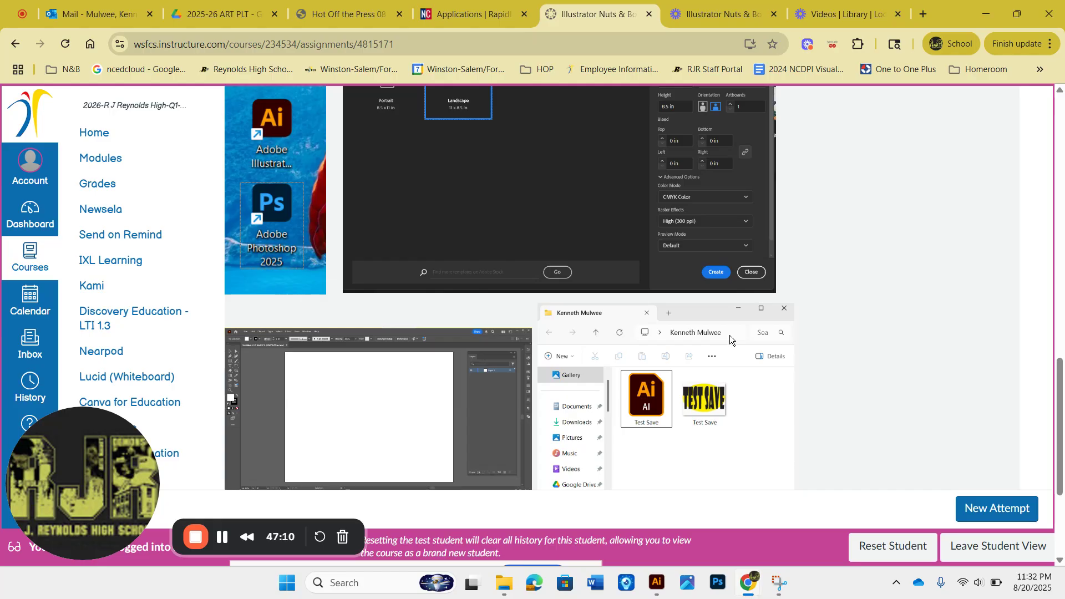
scroll(730, 335, up, 1)
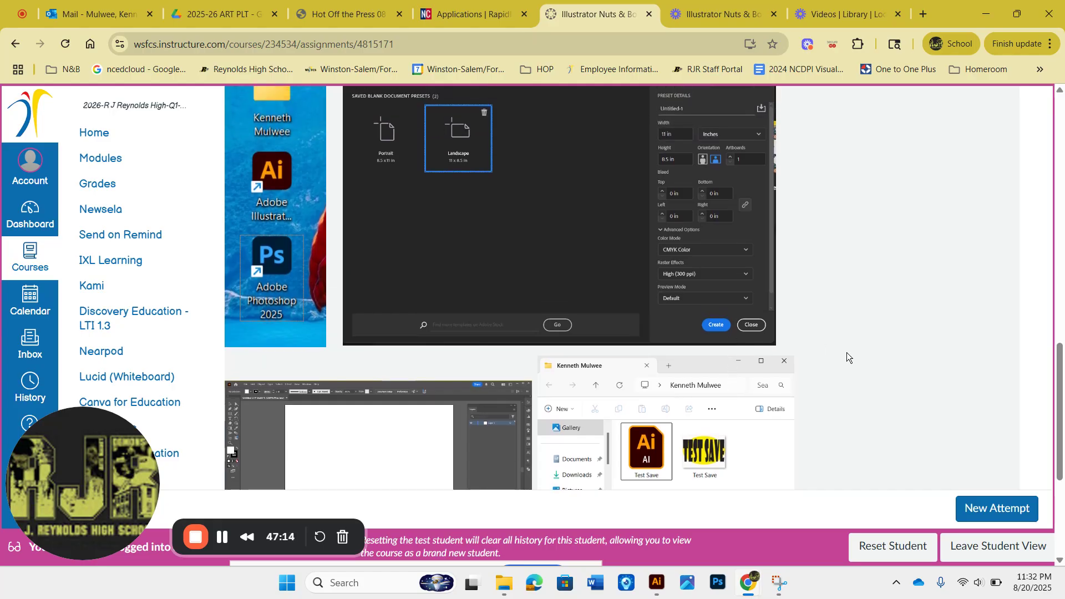
scroll(847, 353, down, 2)
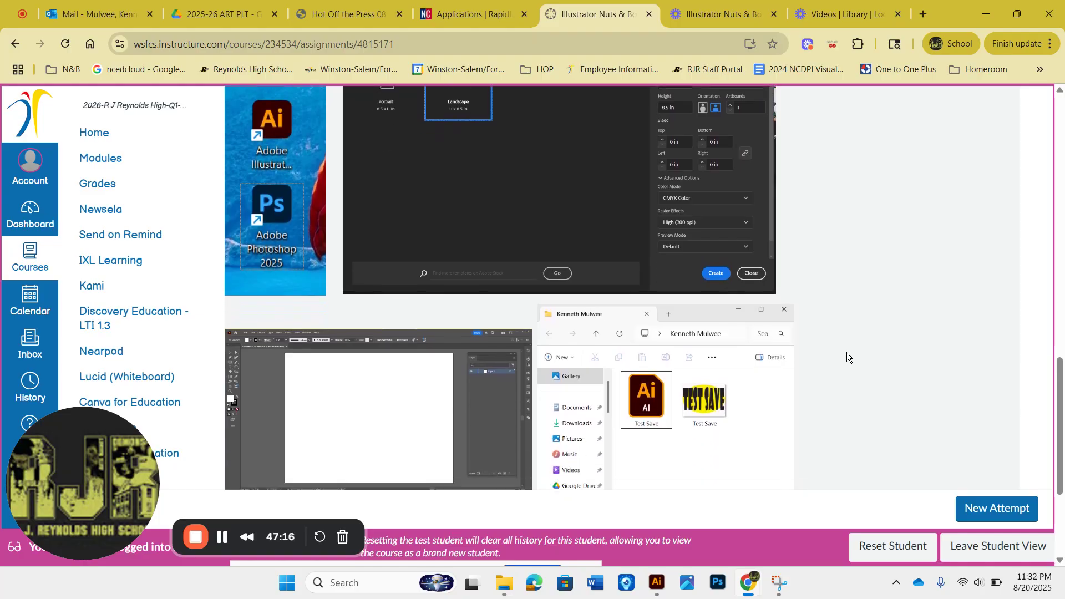
scroll(846, 356, down, 1)
scroll(846, 356, up, 2)
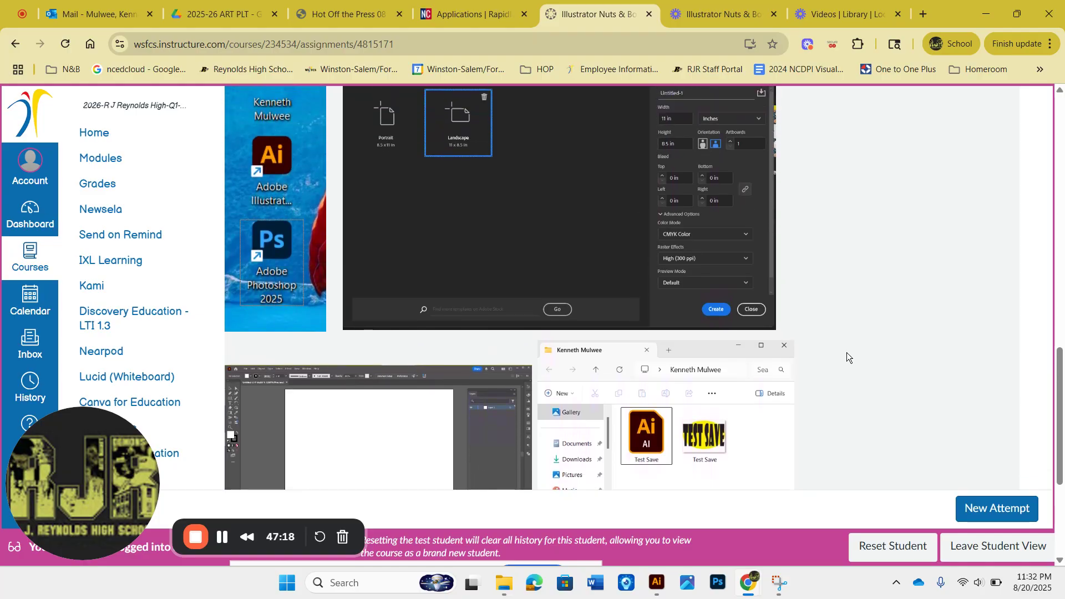
scroll(846, 355, up, 1)
scroll(847, 355, down, 2)
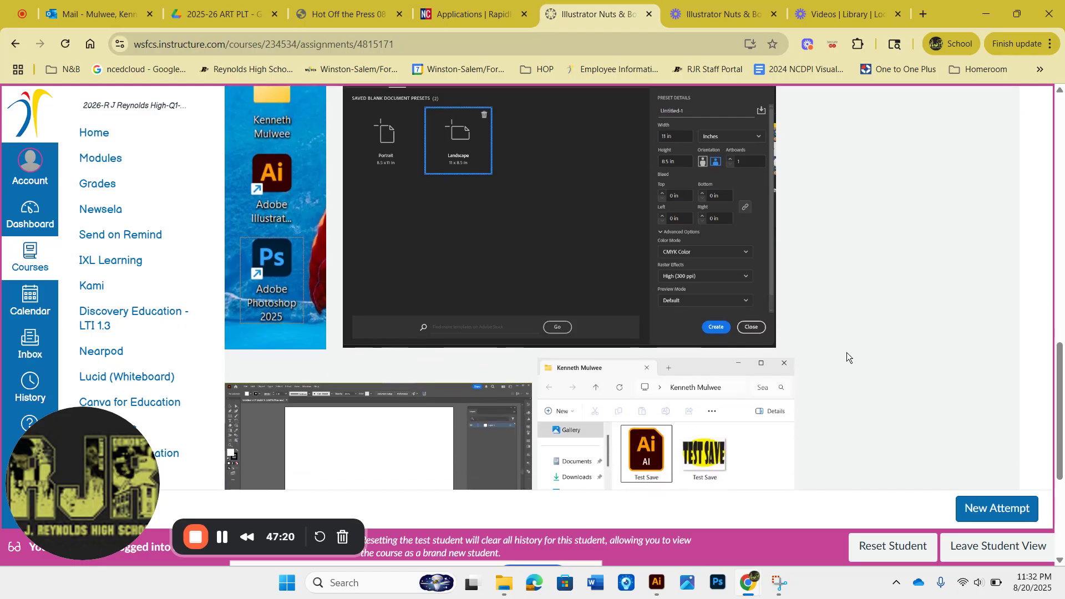
scroll(846, 355, up, 1)
scroll(846, 355, down, 1)
scroll(846, 355, up, 1)
scroll(846, 355, down, 1)
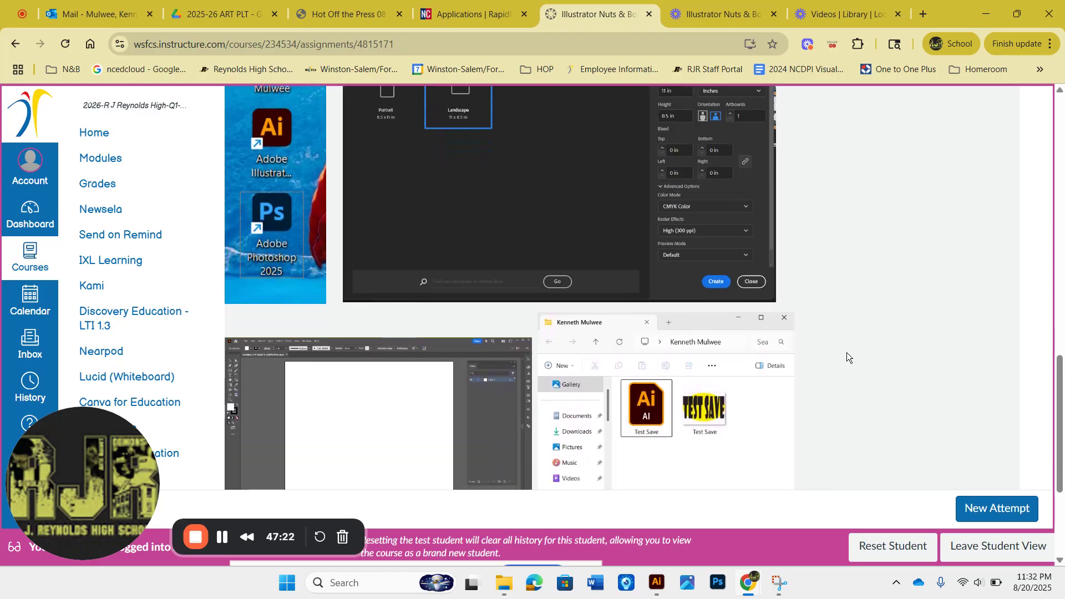